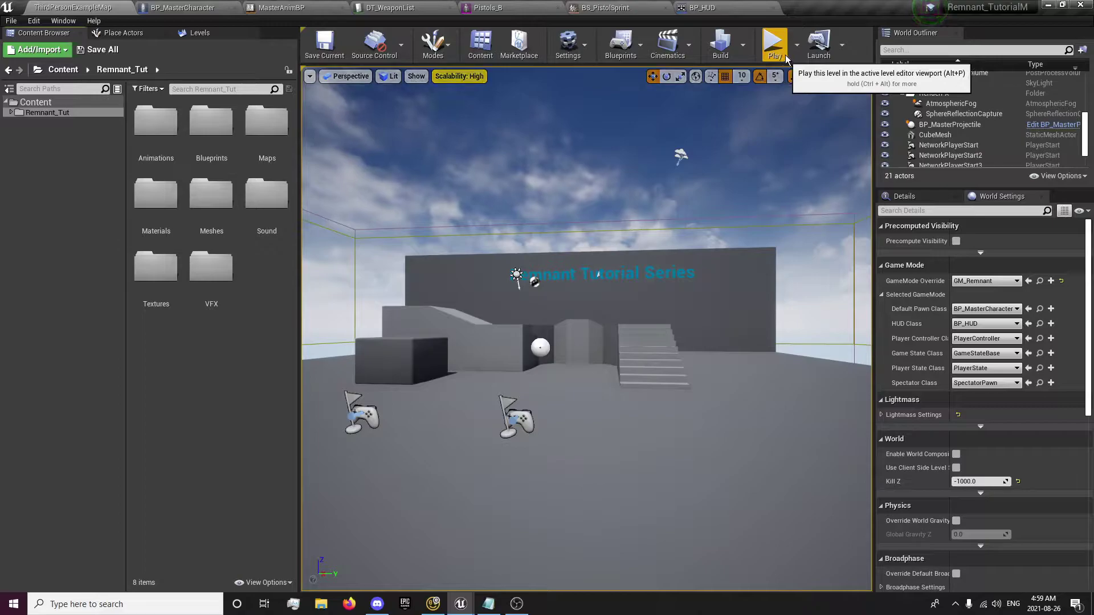
Play-test the level with the pistol equipped, moving the character around the arena, and end the play session.
{"action": "key", "text": "2"}
{"action": "key", "text": "w"}
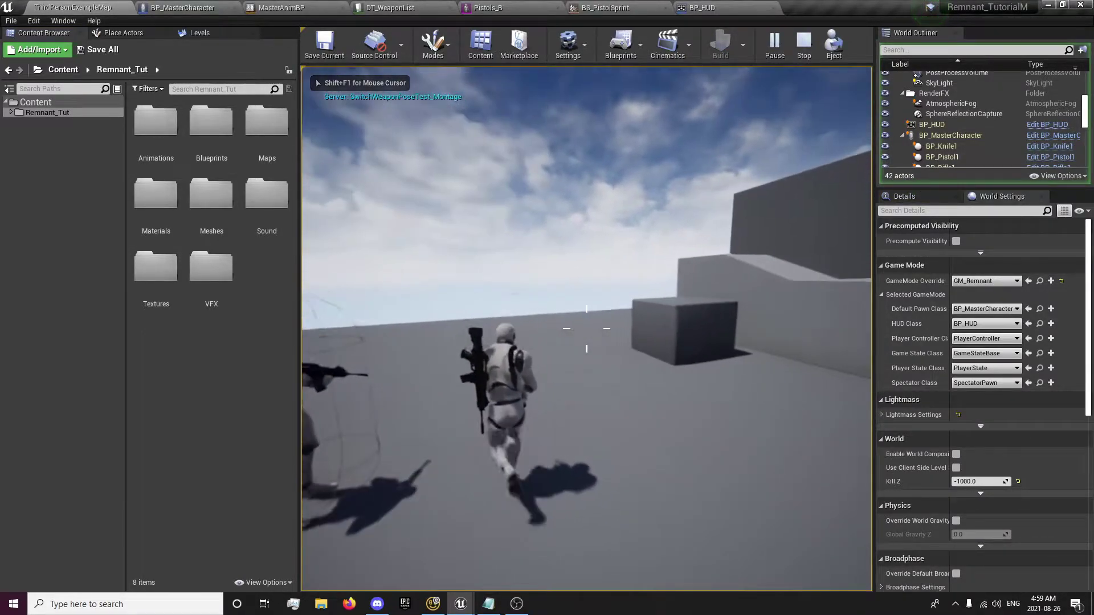
{"action": "key", "text": "a"}
{"action": "key", "text": "s"}
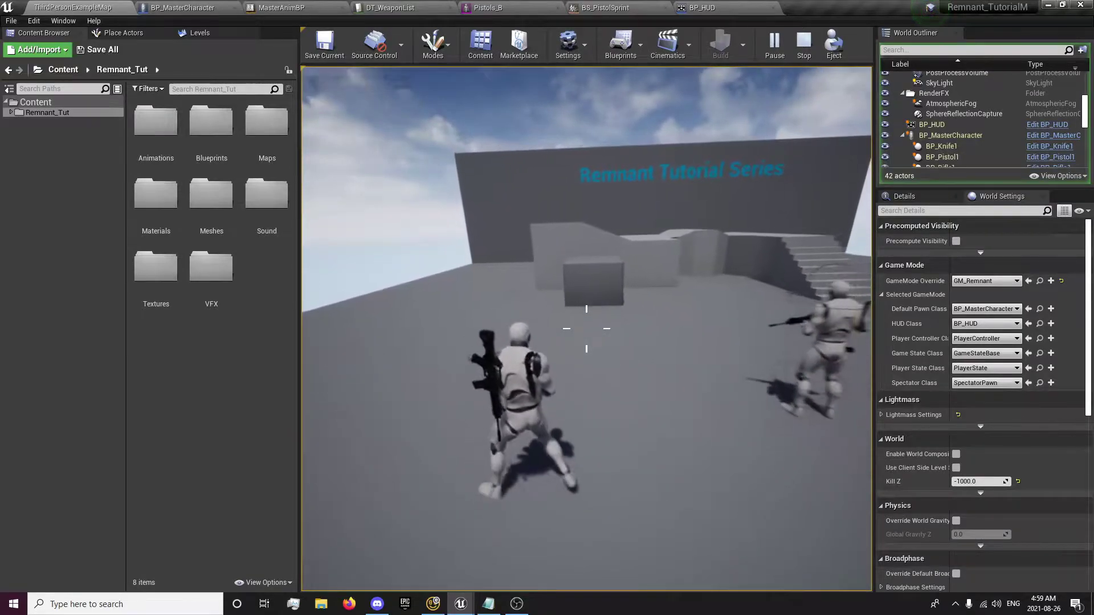
{"action": "key", "text": "w"}
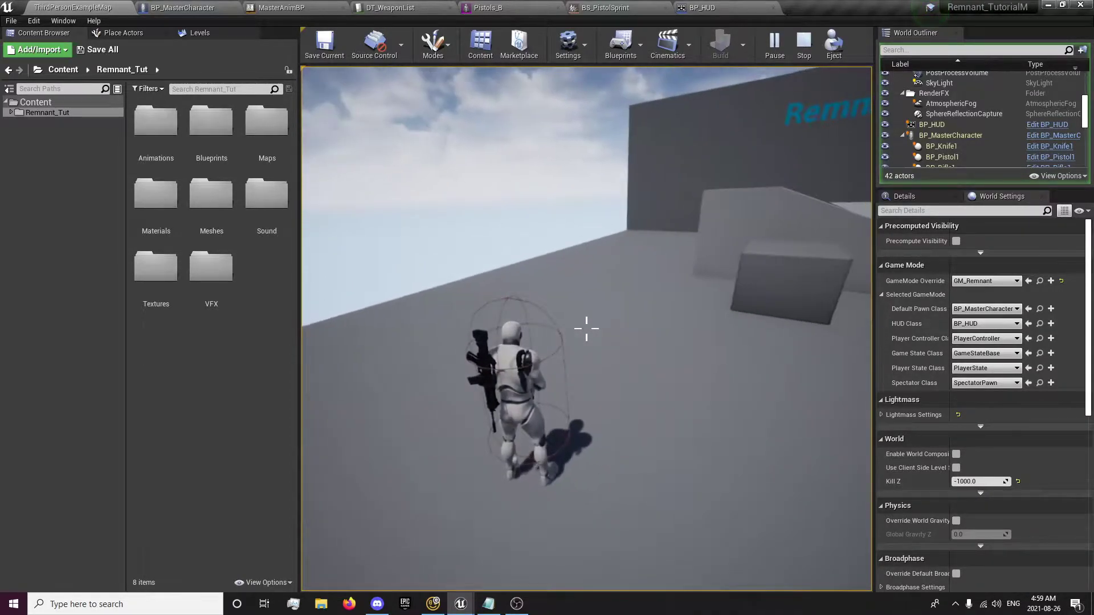
{"action": "key", "text": "Escape"}
Open BS_PistolSprint from the Sprint setting of the Pistol1 row in DT_WeaponList and preview the blend at different points.
{"action": "left_click", "coordinate": [375, 6]}
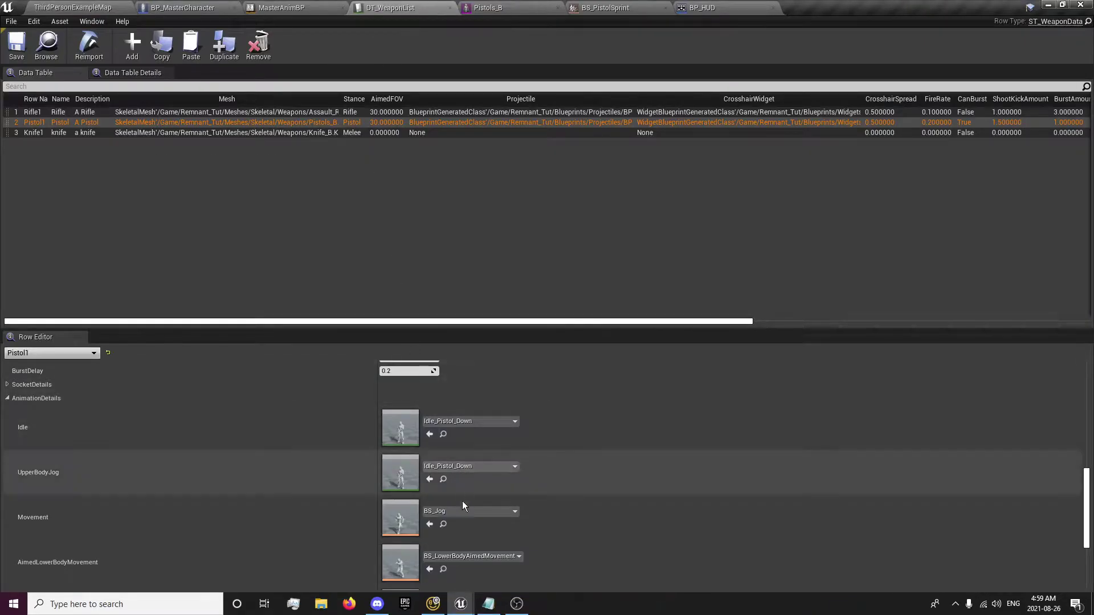
{"action": "scroll", "coordinate": [458, 547], "scroll_direction": "down", "scroll_amount": 4}
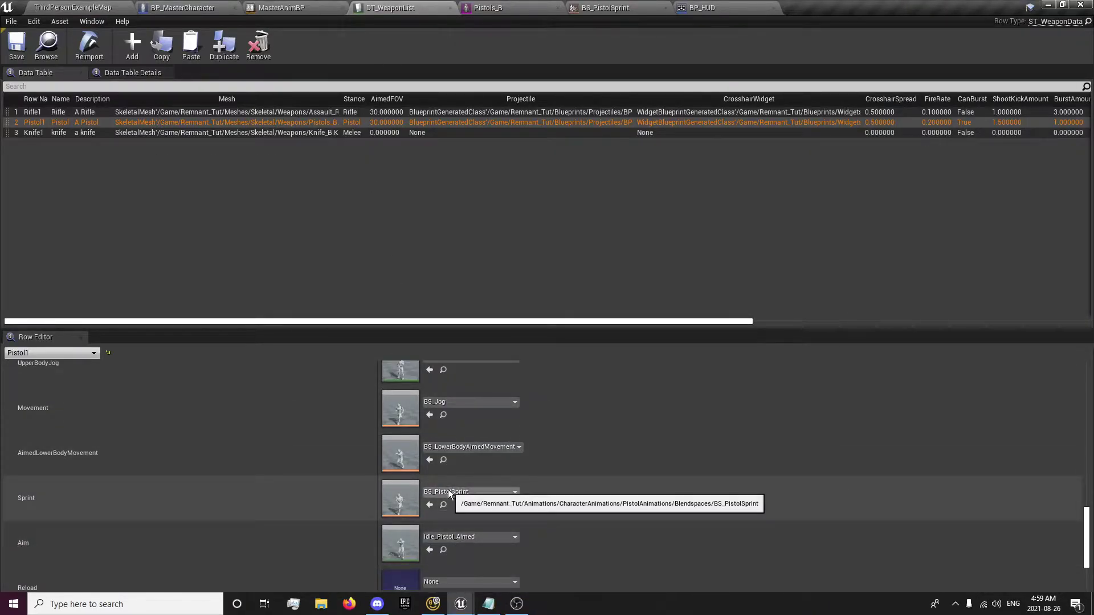
{"action": "left_click", "coordinate": [443, 505]}
{"action": "double_click", "coordinate": [166, 141]}
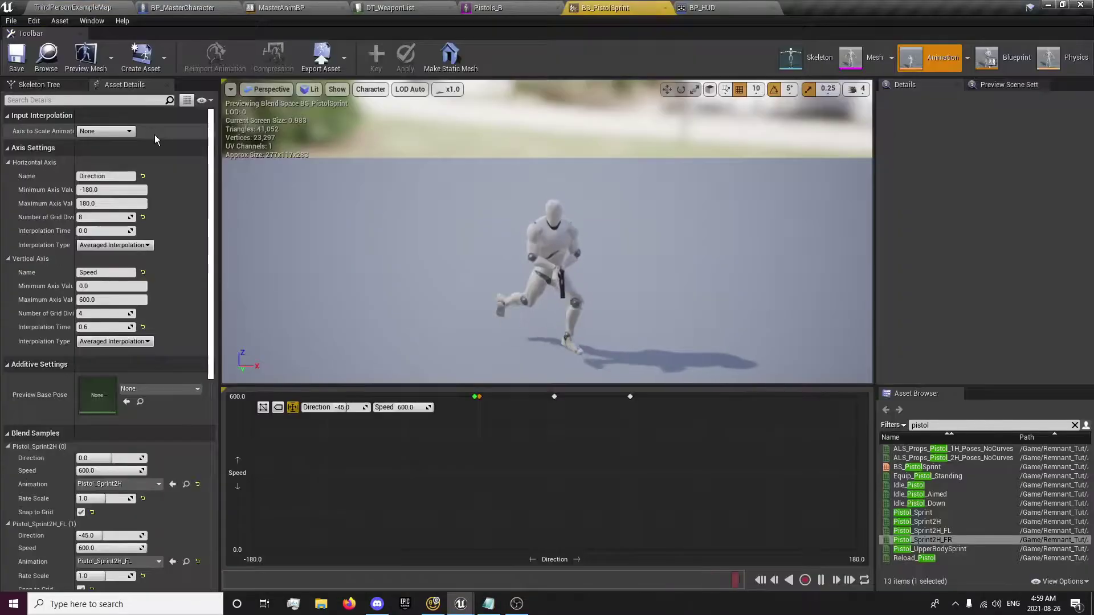
{"action": "left_click_drag", "start_coordinate": [474, 397], "coordinate": [523, 421]}
{"action": "left_click", "coordinate": [555, 399]}
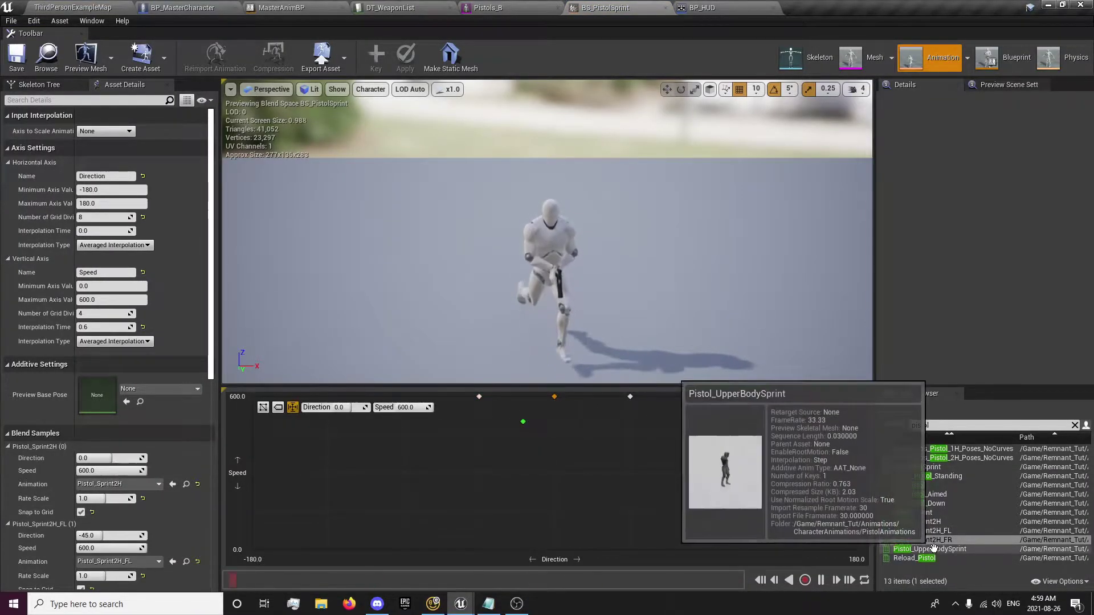
Replace the sample at direction 0 and speed 600 with Pistol_Sprint, preview the blend, and save the blend space.
{"action": "mouse_move", "coordinate": [923, 514]}
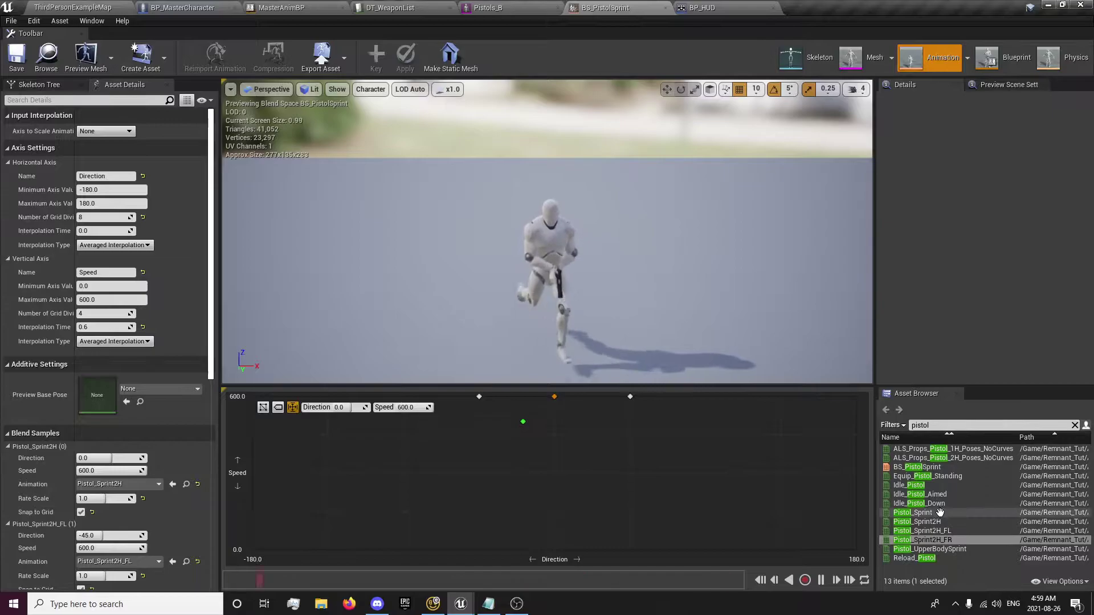
{"action": "left_click_drag", "start_coordinate": [913, 513], "coordinate": [559, 428]}
{"action": "left_click_drag", "start_coordinate": [919, 504], "coordinate": [554, 473]}
{"action": "left_click_drag", "start_coordinate": [561, 433], "coordinate": [614, 511]}
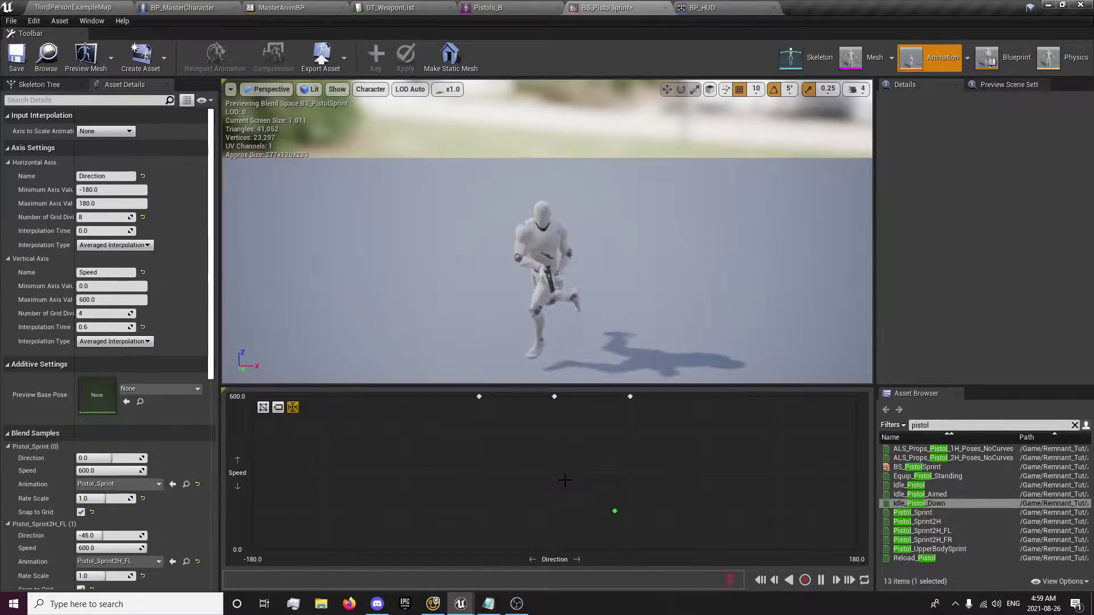
{"action": "left_click", "coordinate": [17, 60]}
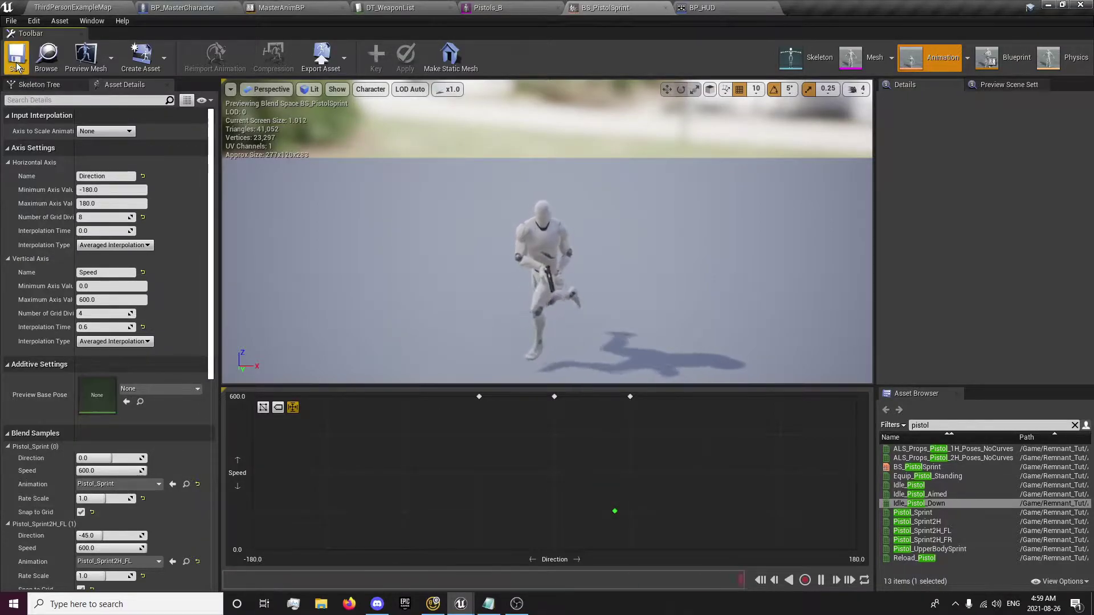
Play-test the level, sprinting with the pistol and switching to the rifle, and end the play session.
{"action": "left_click", "coordinate": [64, 7]}
{"action": "left_click", "coordinate": [774, 43]}
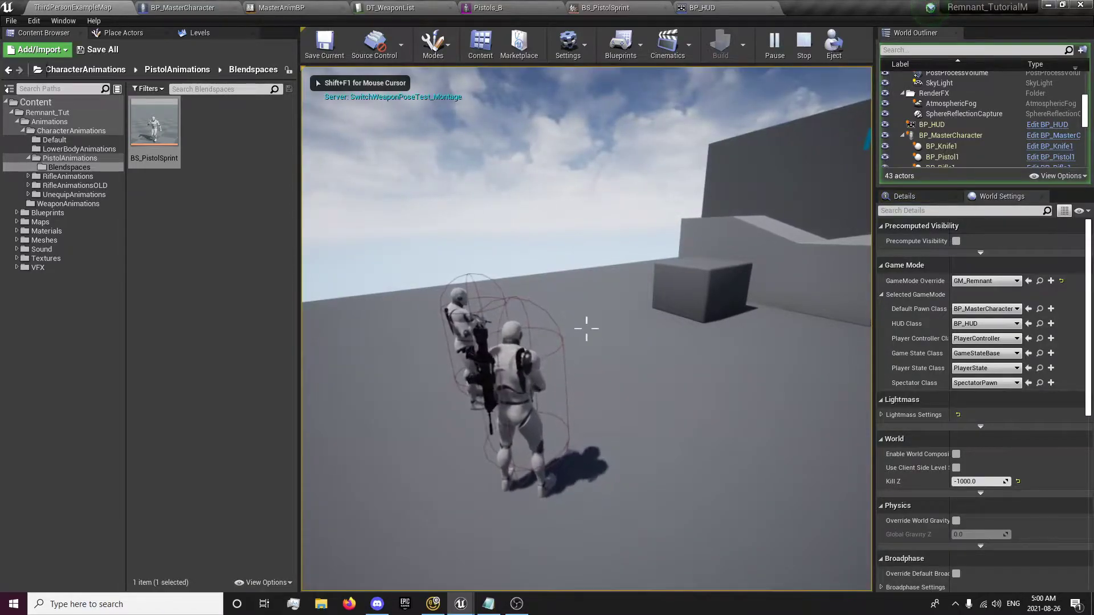
{"action": "key", "text": "shift+w"}
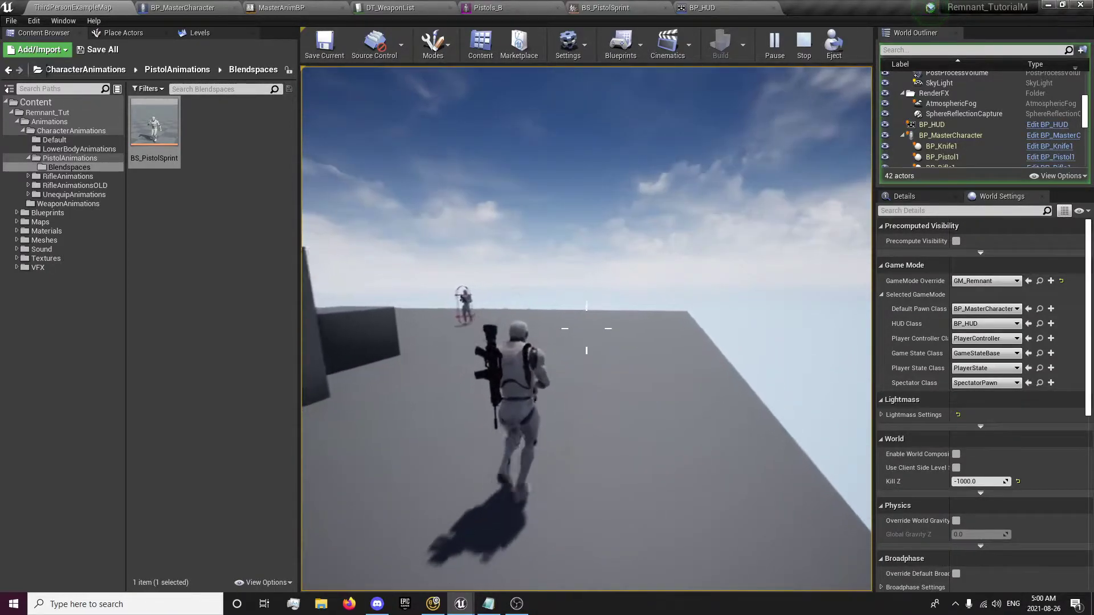
{"action": "key", "text": "1"}
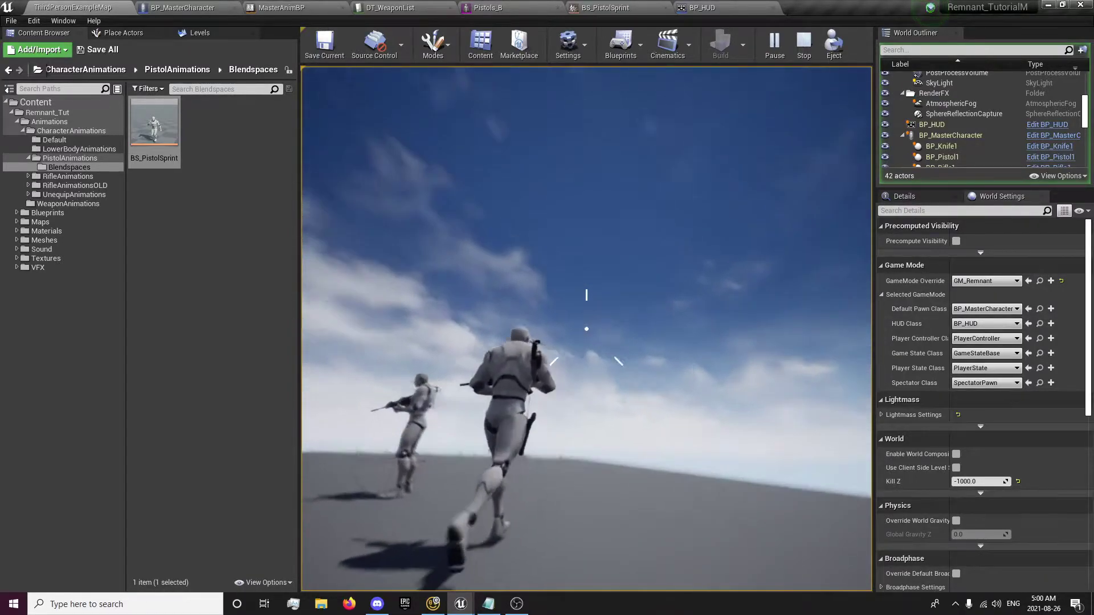
{"action": "key", "text": "Escape"}
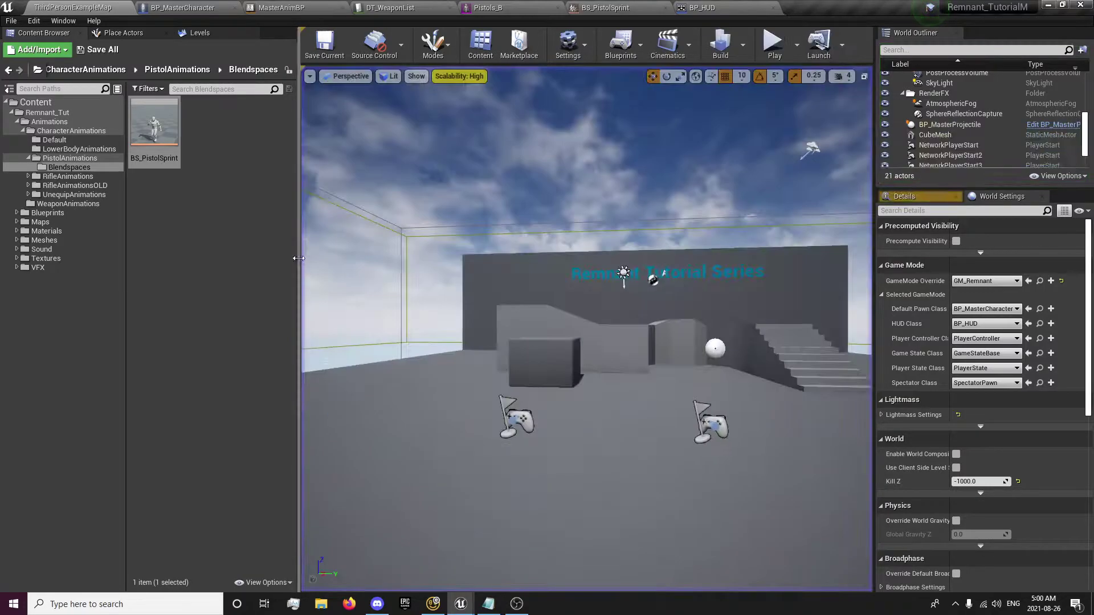
Reopen BS_PistolSprint, replace its sample at direction 0 and speed 600 with Pistol_Sprint2H, and save it.
{"action": "left_click", "coordinate": [290, 8]}
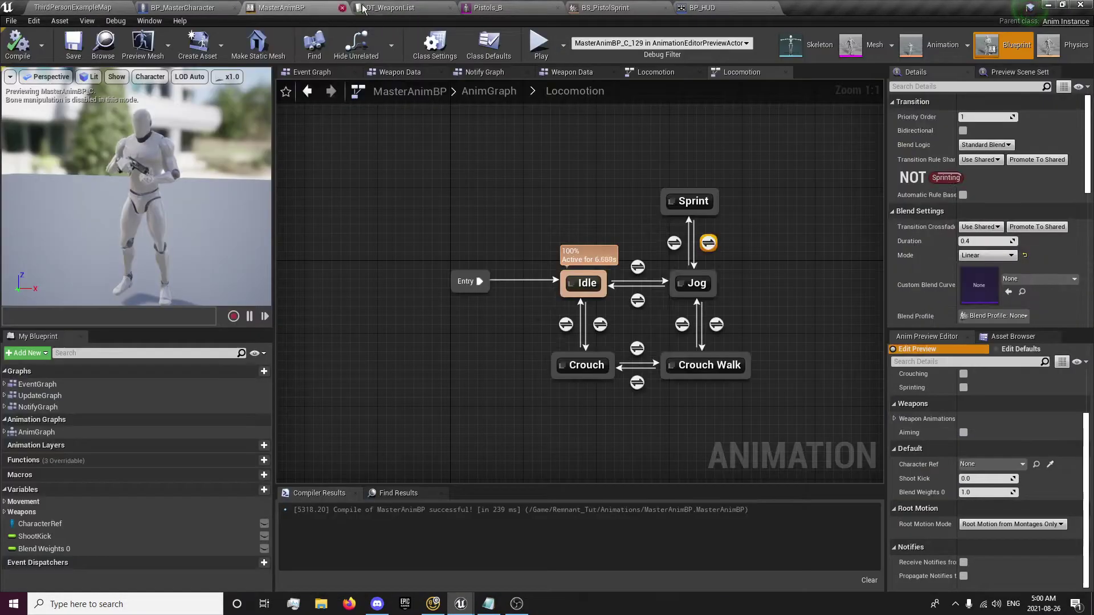
{"action": "left_click", "coordinate": [387, 8]}
{"action": "left_click", "coordinate": [573, 8]}
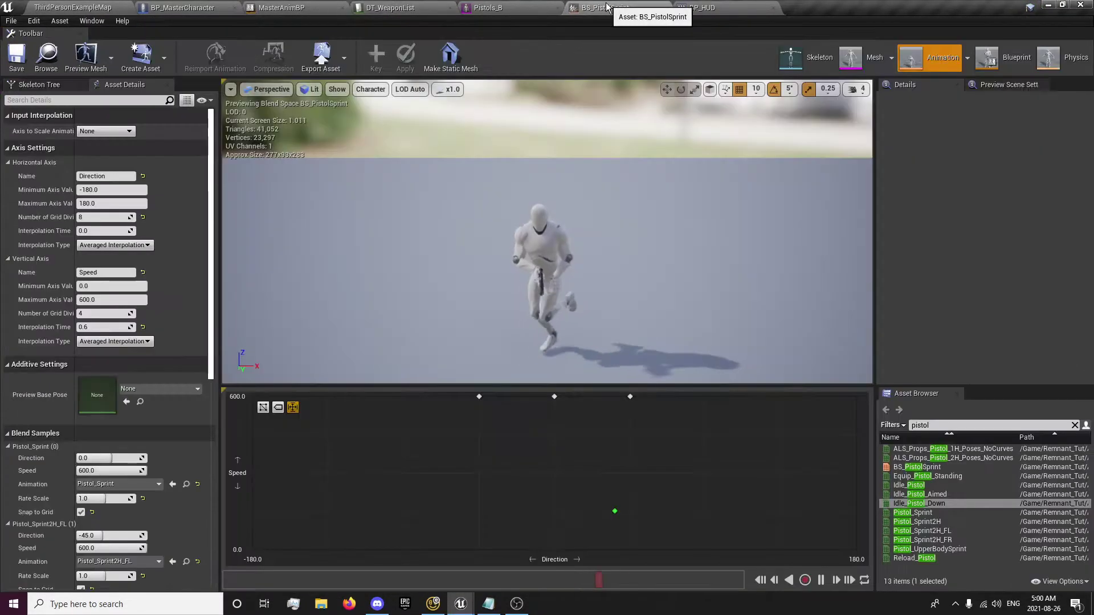
{"action": "left_click", "coordinate": [424, 14]}
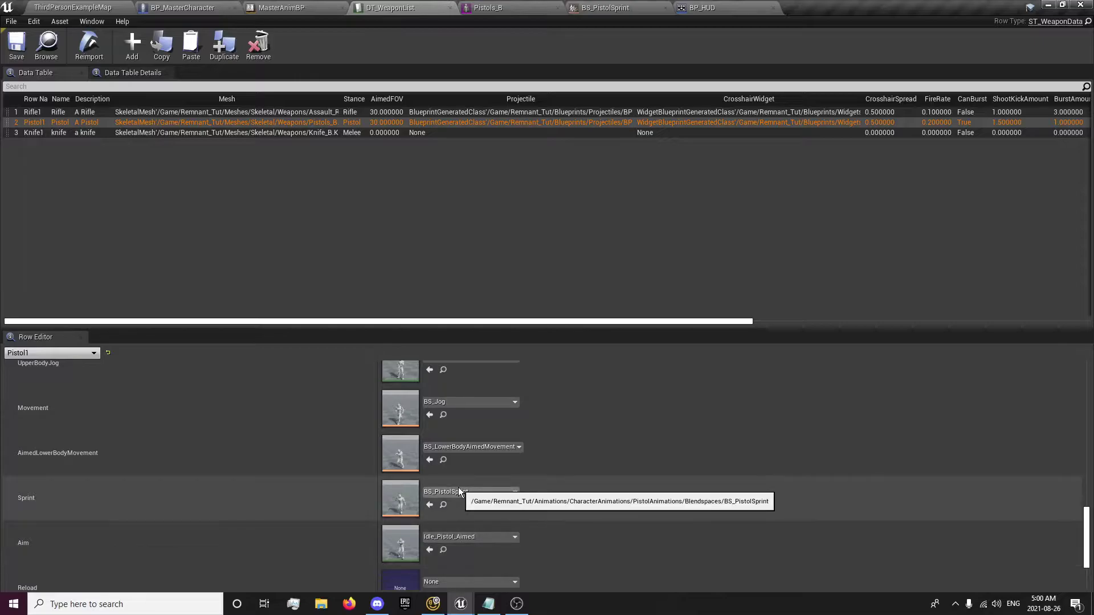
{"action": "left_click", "coordinate": [443, 506]}
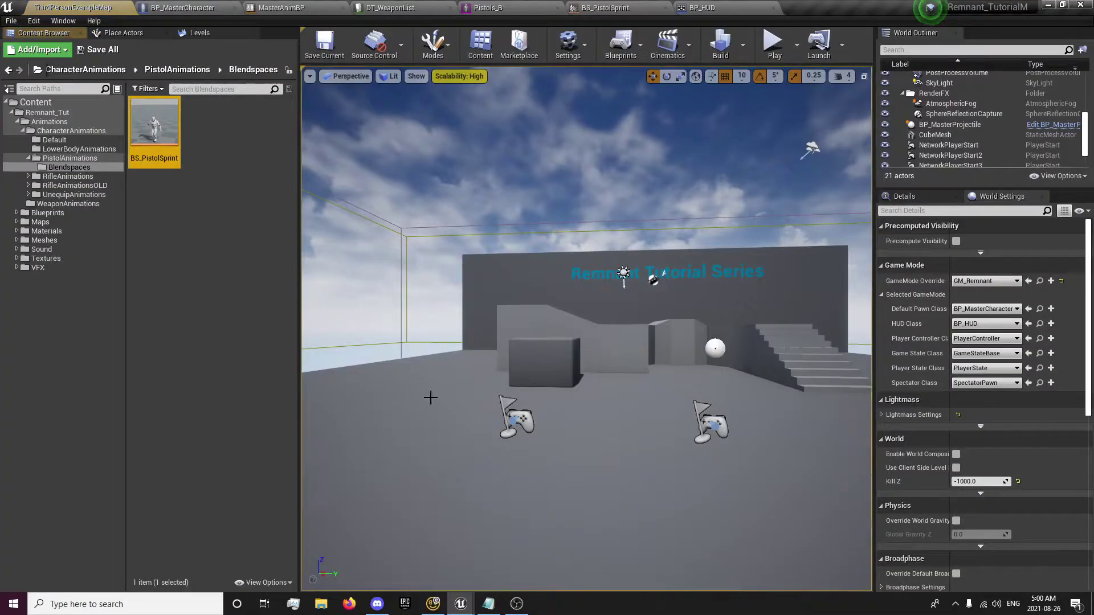
{"action": "double_click", "coordinate": [158, 151]}
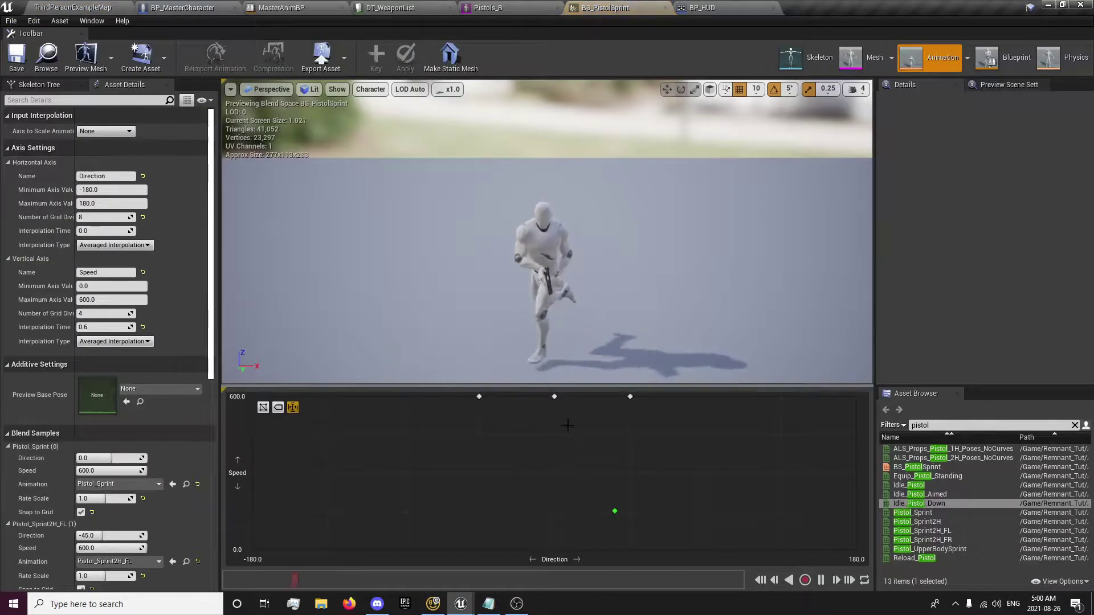
{"action": "left_click_drag", "start_coordinate": [918, 522], "coordinate": [554, 397]}
{"action": "left_click", "coordinate": [19, 58]}
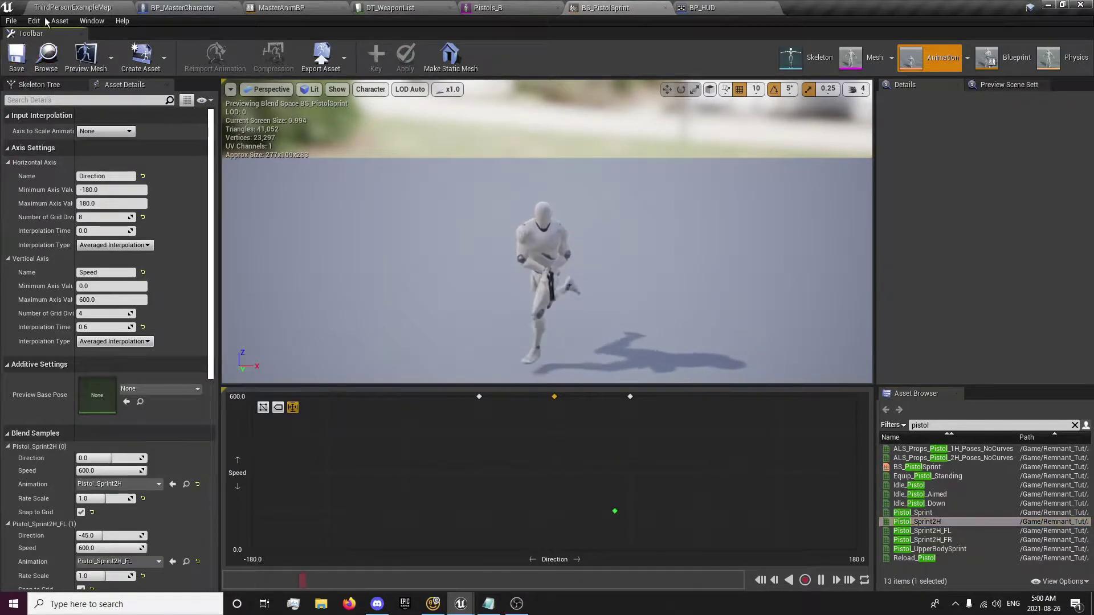
Browse to the PistolAnimations folder under CharacterAnimations and open ALS_Props_Pistol_2H_Poses_NoCurves.
{"action": "left_click", "coordinate": [73, 8]}
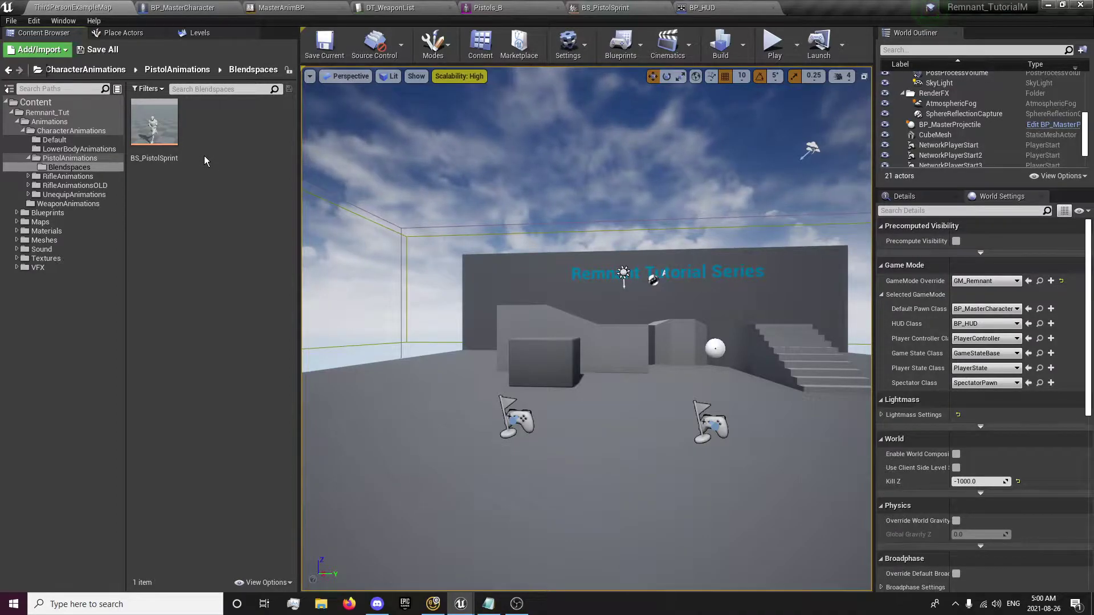
{"action": "left_click", "coordinate": [114, 69]}
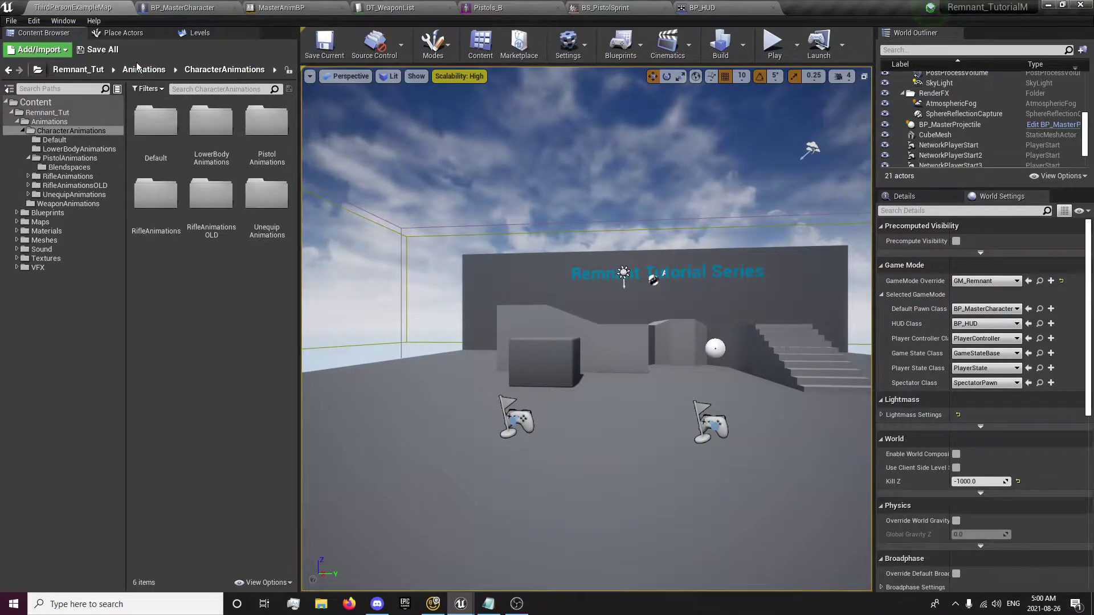
{"action": "left_click", "coordinate": [136, 66]}
{"action": "double_click", "coordinate": [155, 123]}
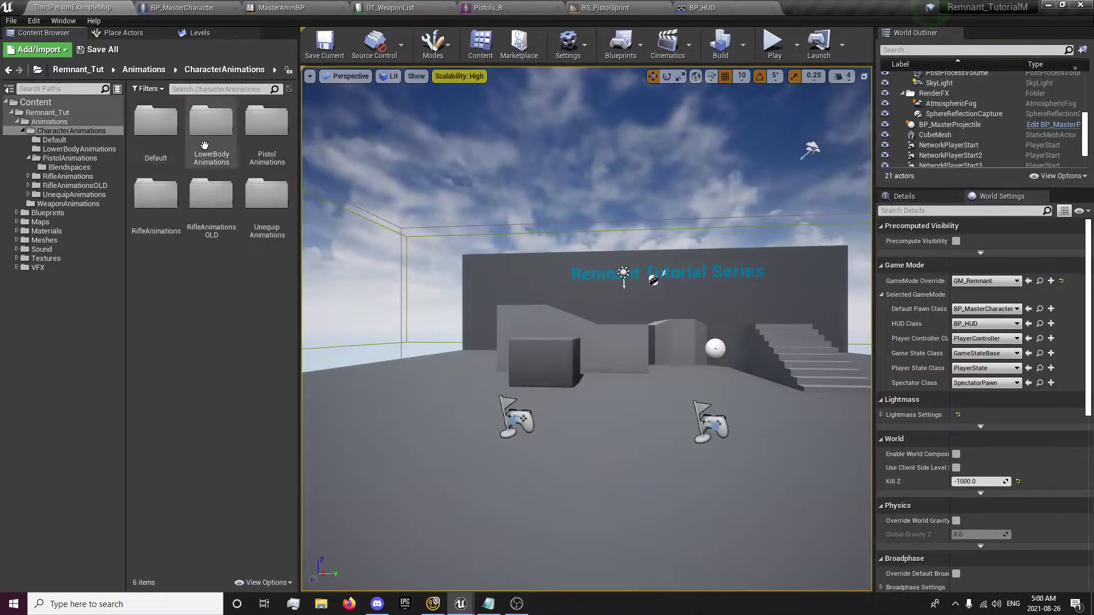
{"action": "double_click", "coordinate": [265, 126]}
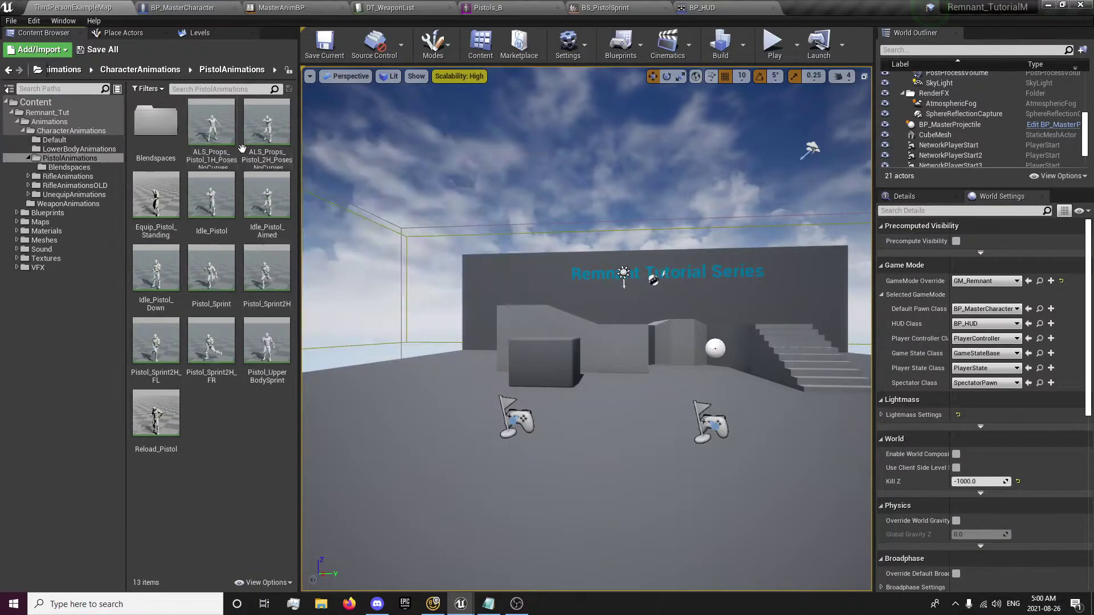
{"action": "double_click", "coordinate": [268, 139]}
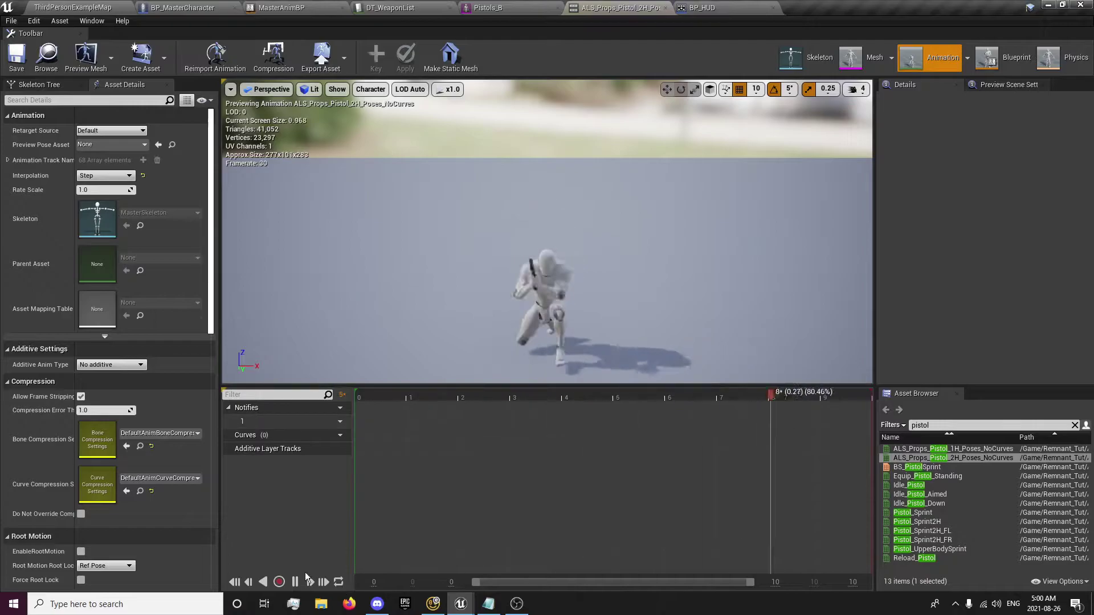
Pause the two-handed pistol poses and scrub to about frame 1, checking the AnimGraph of MasterAnimBP as well.
{"action": "left_click", "coordinate": [296, 582]}
{"action": "left_click_drag", "start_coordinate": [576, 397], "coordinate": [425, 401]}
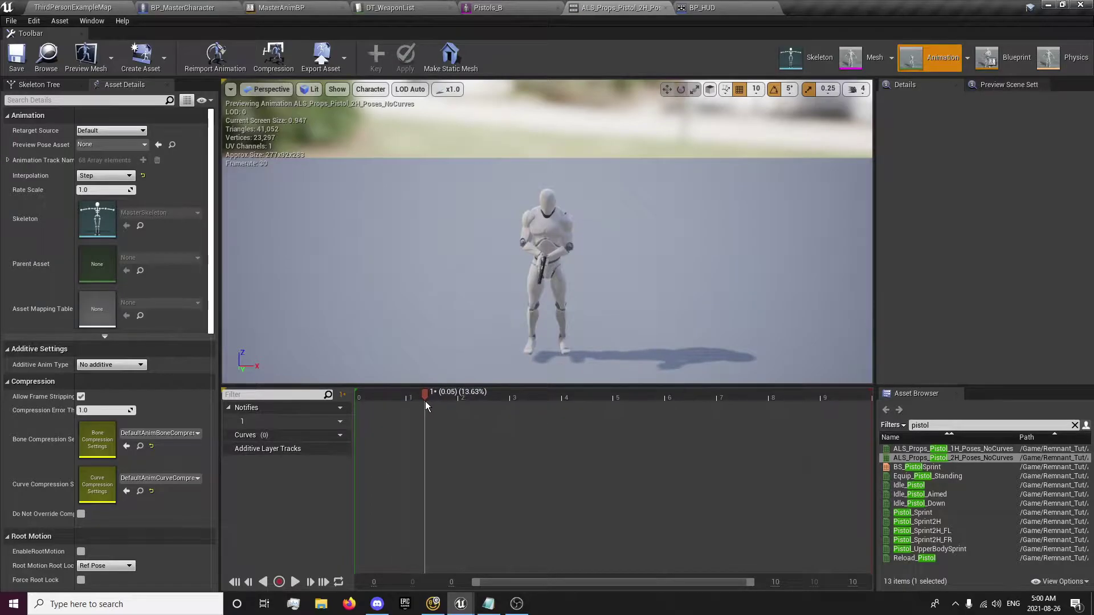
{"action": "left_click", "coordinate": [280, 7]}
{"action": "left_click", "coordinate": [476, 93]}
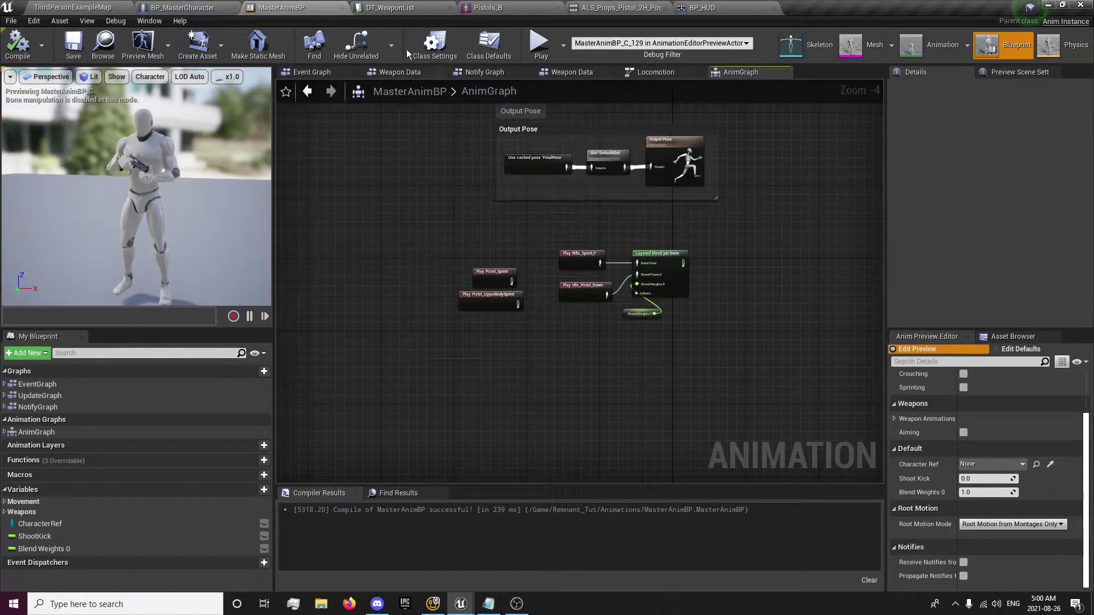
{"action": "left_click", "coordinate": [632, 7]}
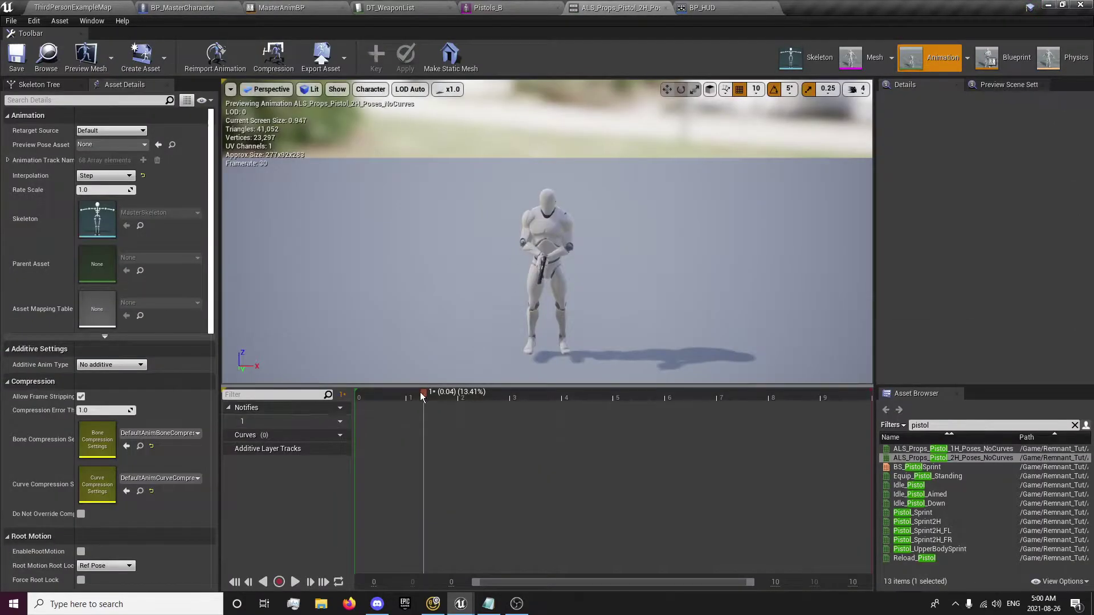
{"action": "left_click_drag", "start_coordinate": [424, 397], "coordinate": [405, 401]}
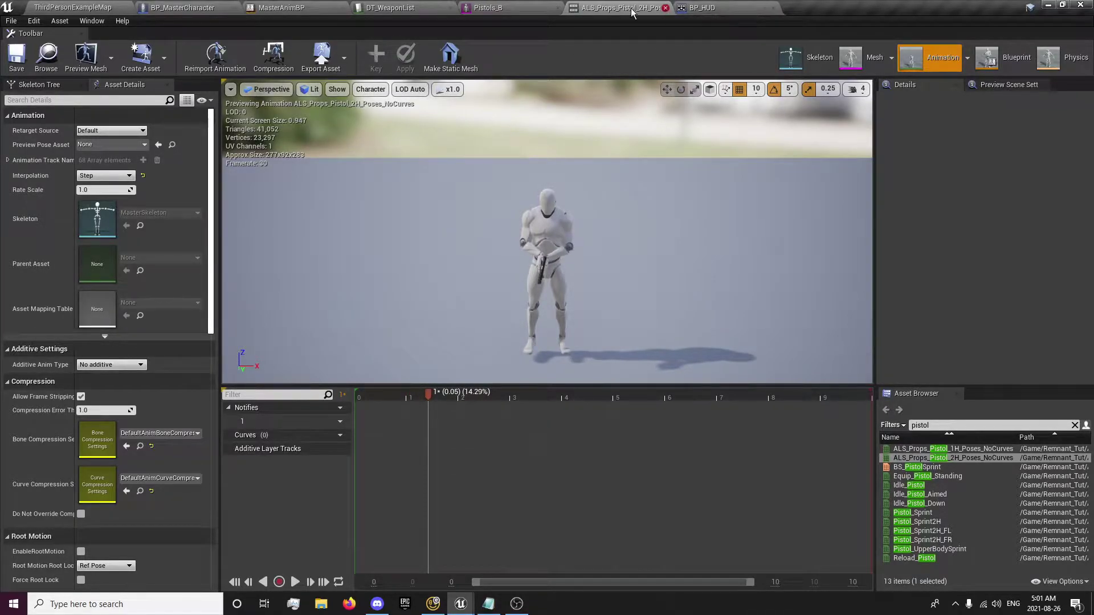
Review the AnimGraph of MasterAnimBP, and collapse the level's content folder tree down to CharacterAnimations.
{"action": "left_click", "coordinate": [85, 8]}
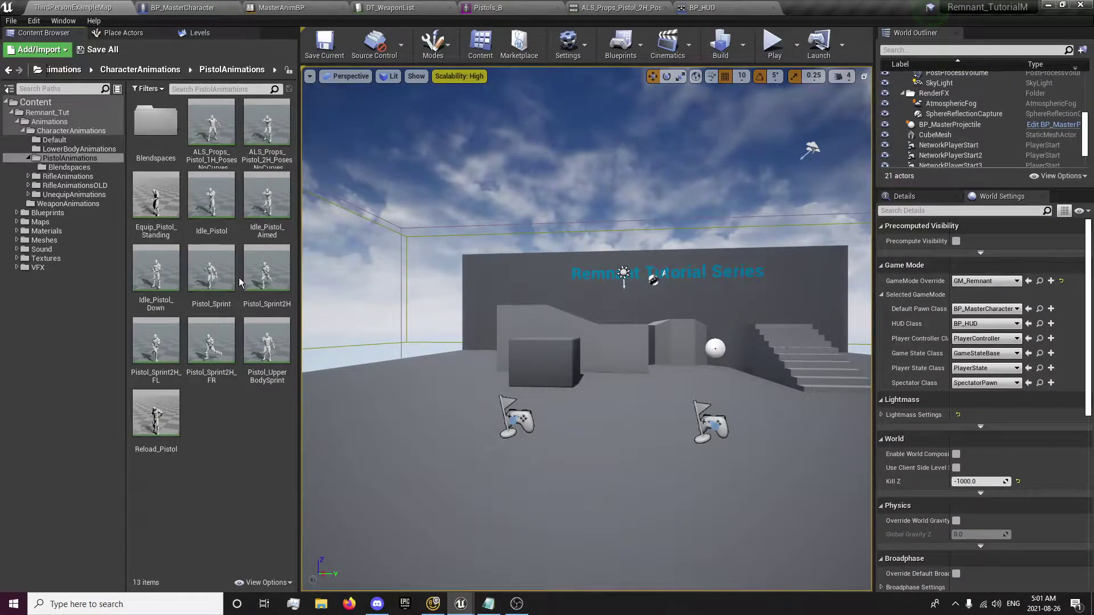
{"action": "left_click", "coordinate": [280, 7]}
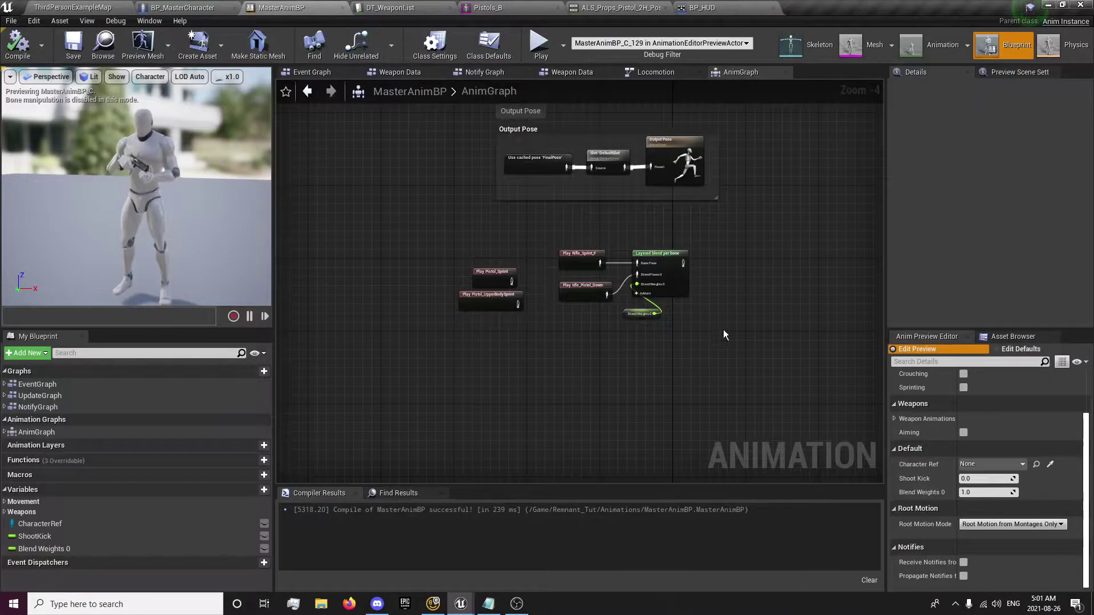
{"action": "left_click", "coordinate": [74, 8]}
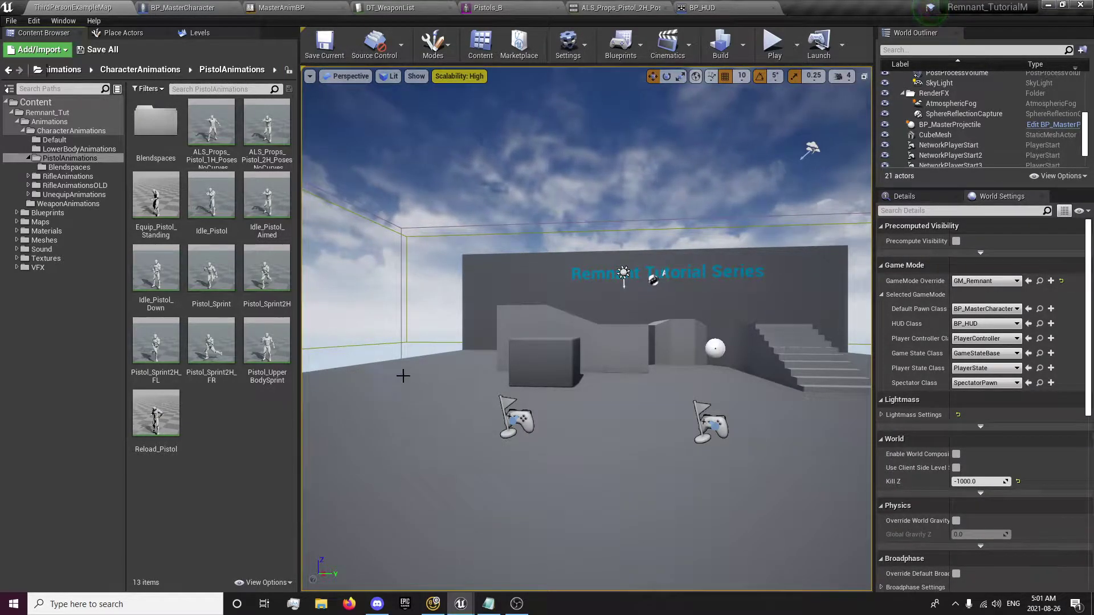
{"action": "left_click", "coordinate": [29, 158]}
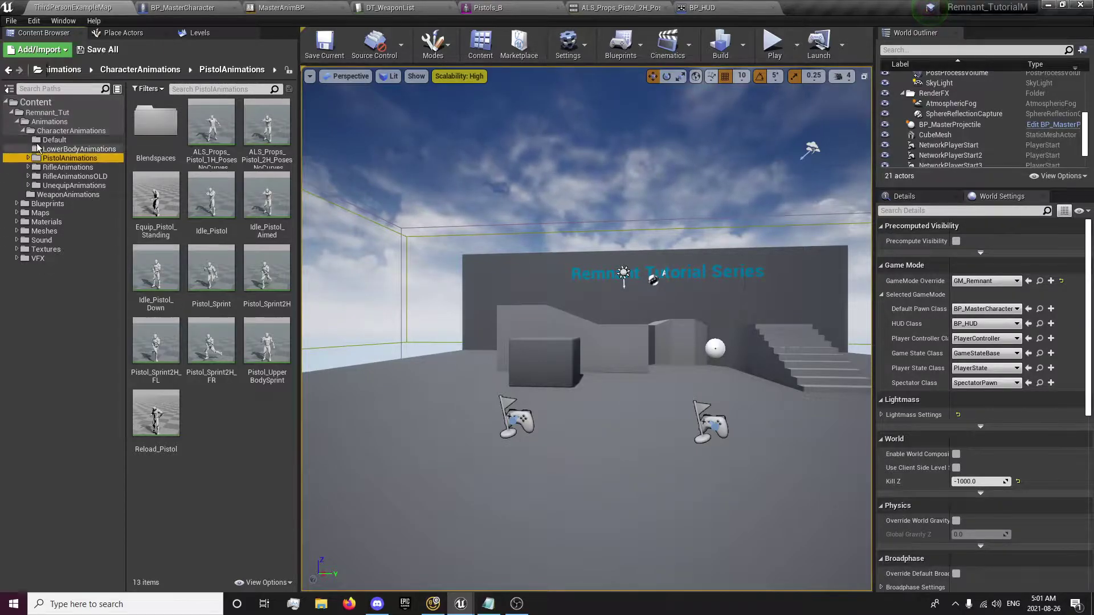
{"action": "left_click", "coordinate": [26, 131]}
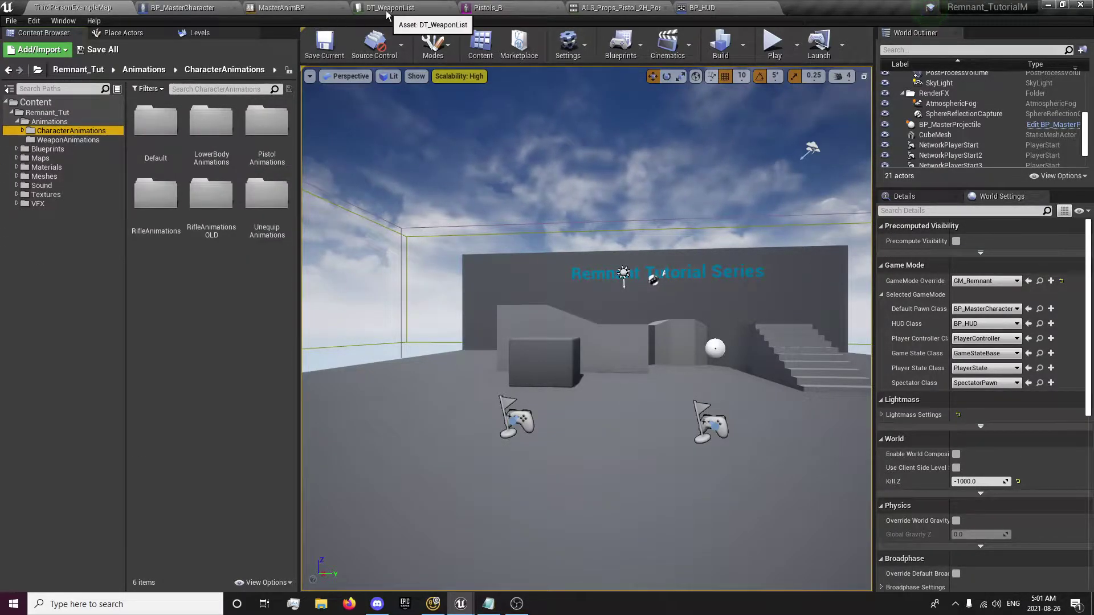
{"action": "left_click_drag", "start_coordinate": [385, 10], "coordinate": [203, 8]}
{"action": "scroll", "coordinate": [473, 455], "scroll_direction": "up", "scroll_amount": 2}
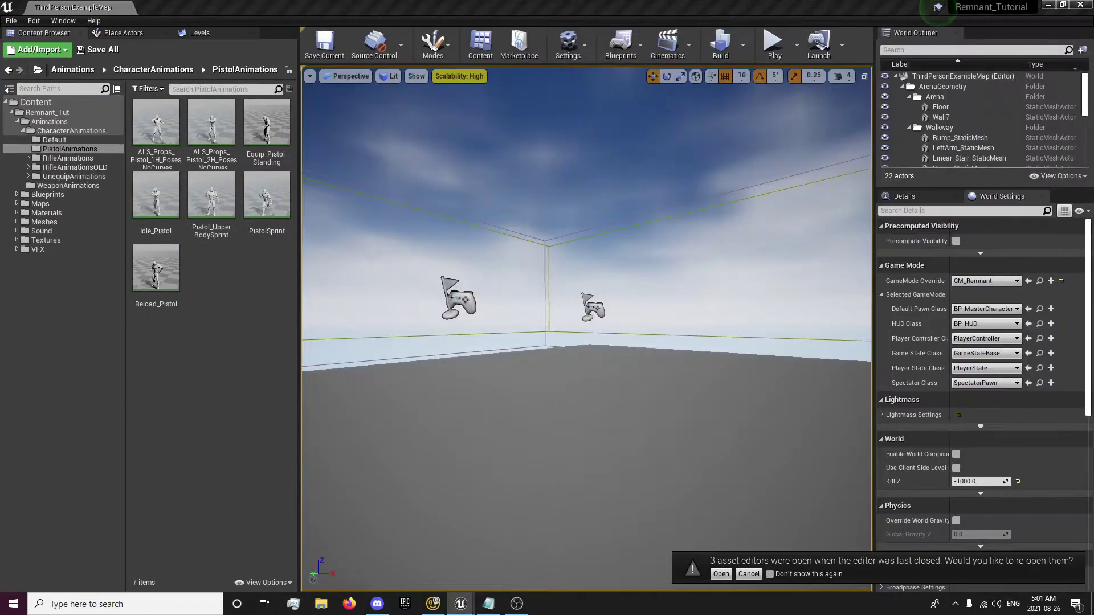
Decline reopening the previous asset editors and open the DT_WeaponList data table from Blueprints/Data/DataTables.
{"action": "left_click", "coordinate": [748, 574]}
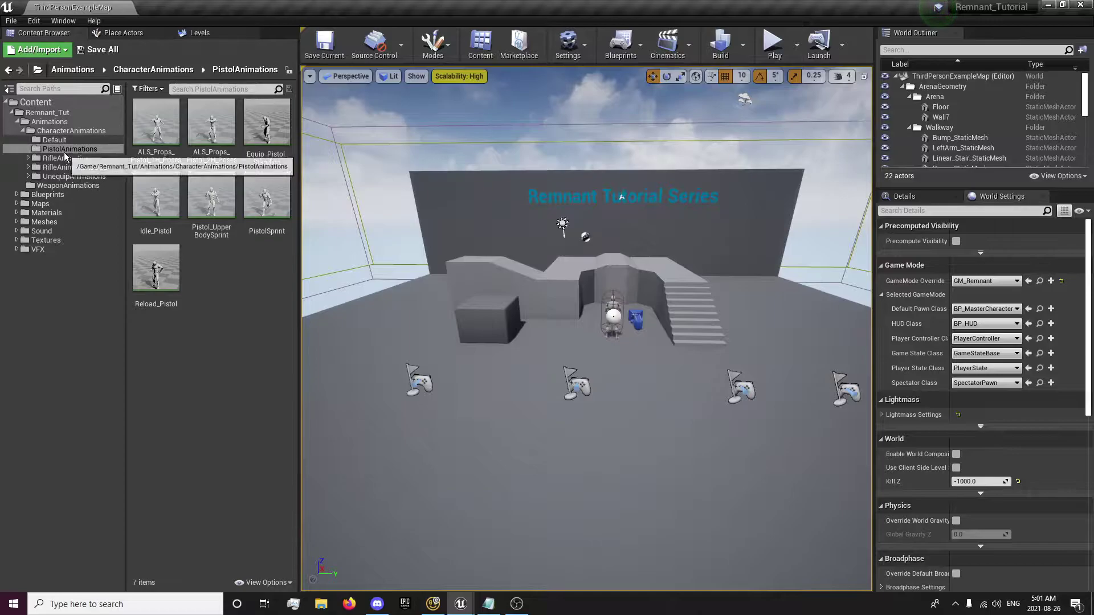
{"action": "left_click", "coordinate": [46, 112]}
{"action": "double_click", "coordinate": [209, 139]}
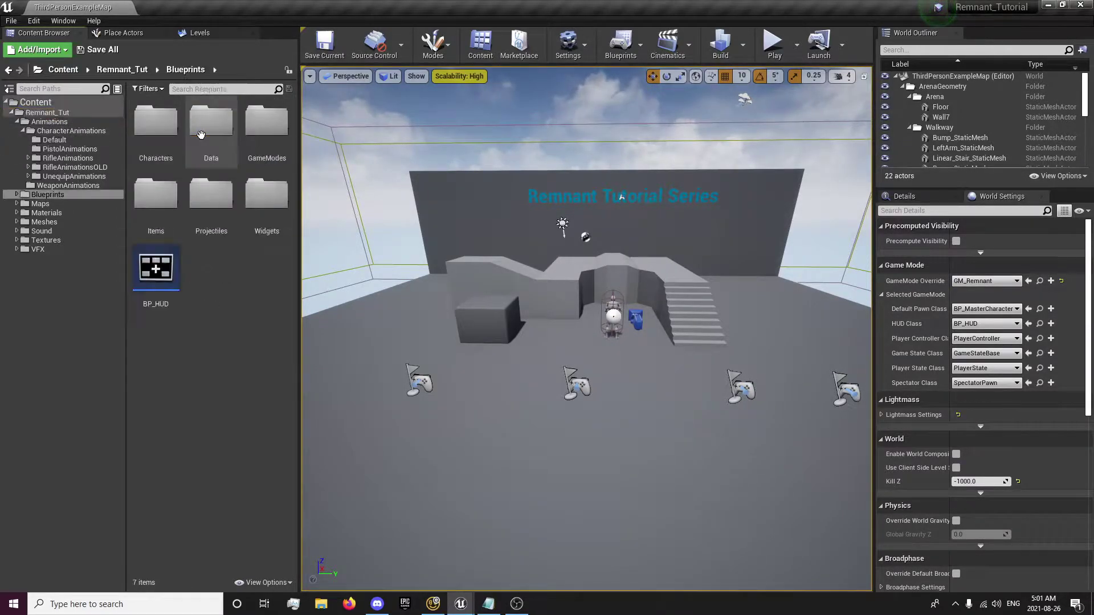
{"action": "double_click", "coordinate": [209, 146]}
{"action": "double_click", "coordinate": [155, 137]}
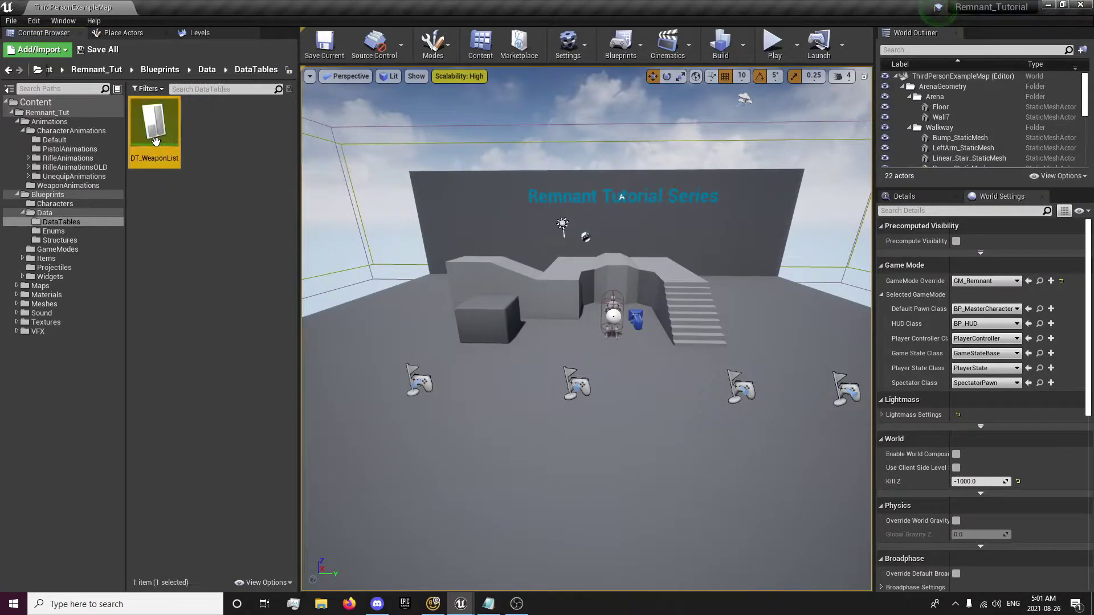
{"action": "double_click", "coordinate": [156, 142]}
Copy the AimedLowerBodyMovement blend space BS_RifleAimedMovement from the Rifle1 row to the same property of Pistol1.
{"action": "scroll", "coordinate": [447, 436], "scroll_direction": "down", "scroll_amount": 10}
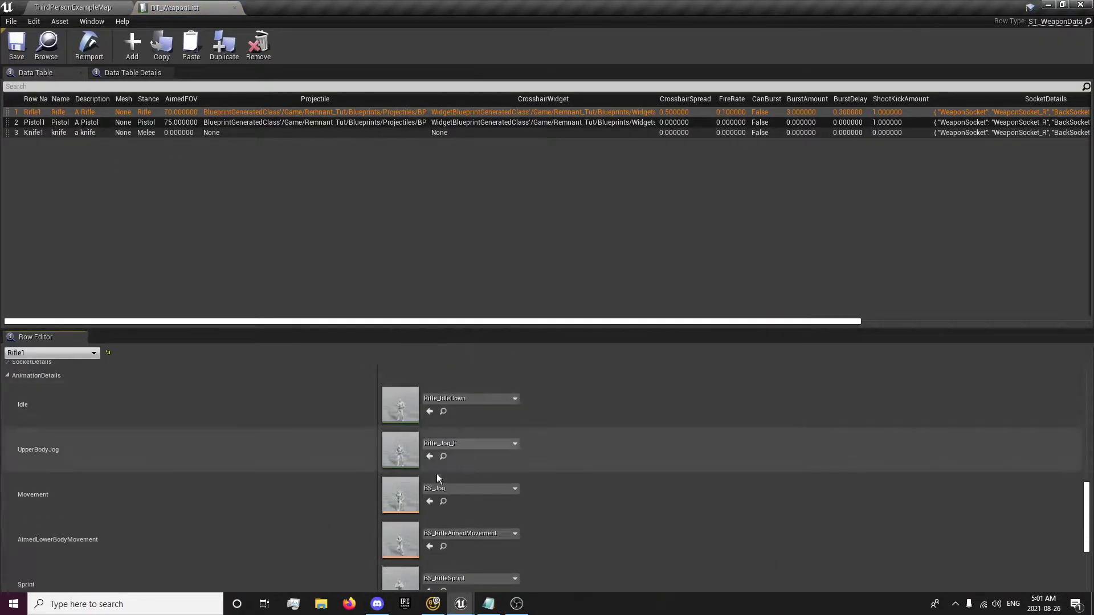
{"action": "right_click", "coordinate": [399, 477]}
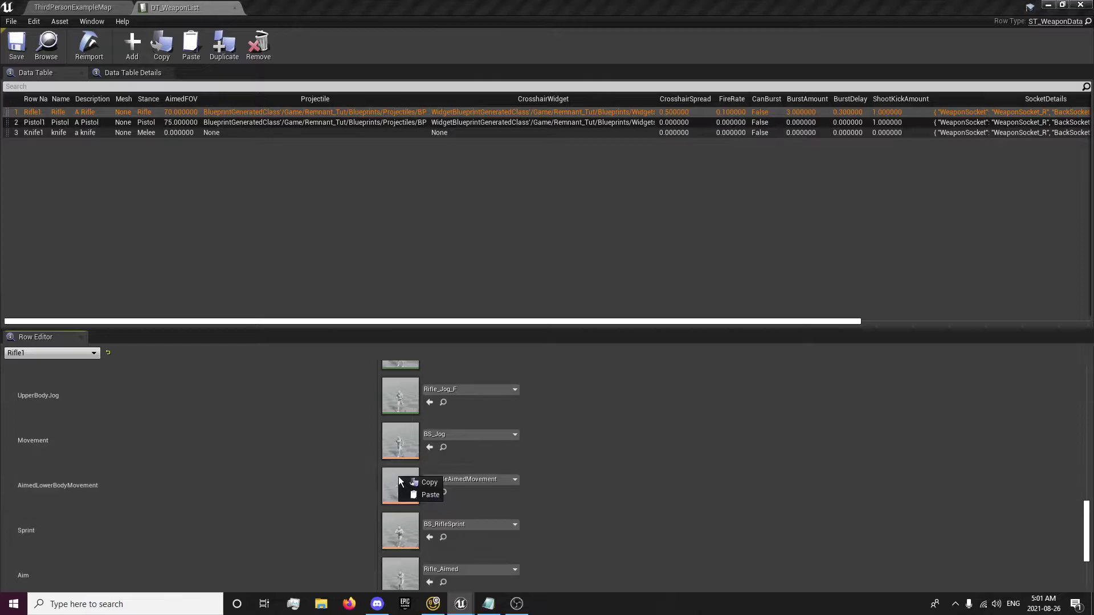
{"action": "left_click", "coordinate": [422, 483]}
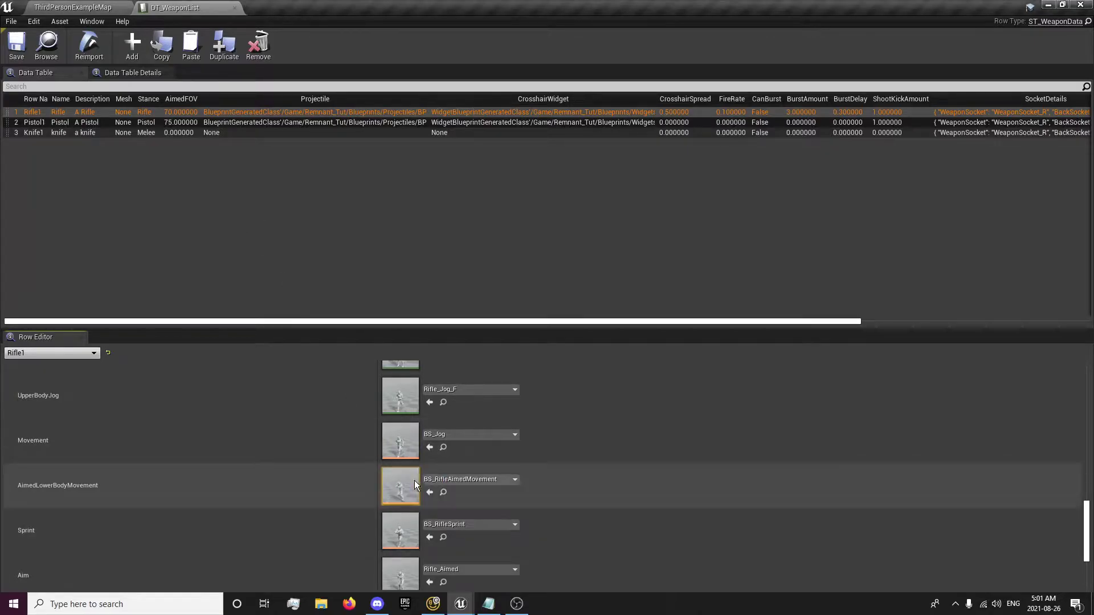
{"action": "left_click", "coordinate": [206, 124]}
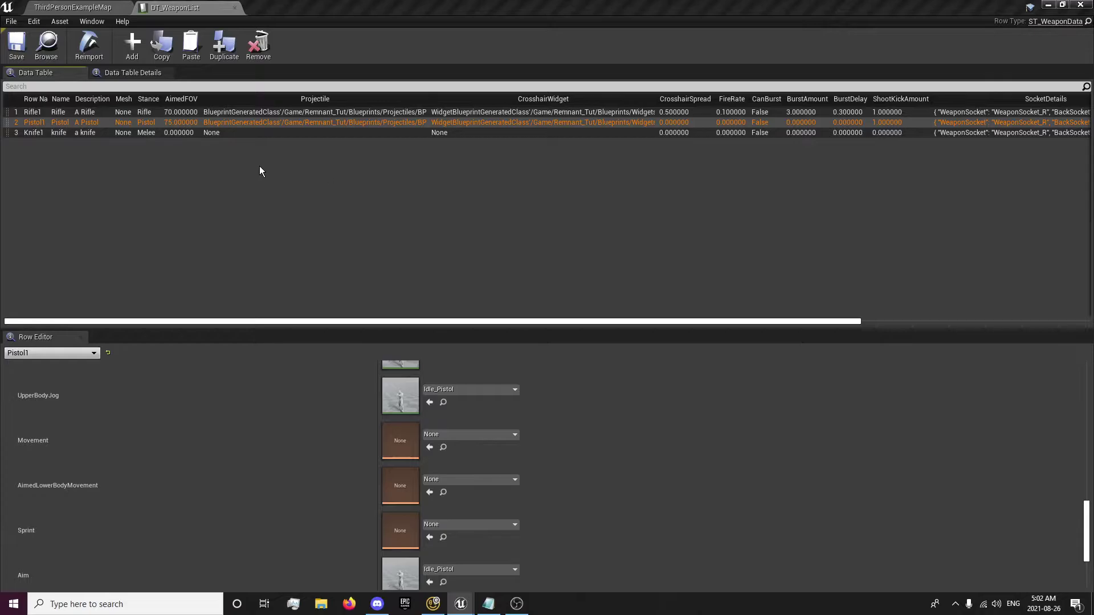
{"action": "right_click", "coordinate": [398, 484]}
{"action": "left_click", "coordinate": [416, 502]}
Copy the Movement blend space BS_Jog from the Rifle1 row to the Movement property of Pistol1.
{"action": "left_click", "coordinate": [294, 109]}
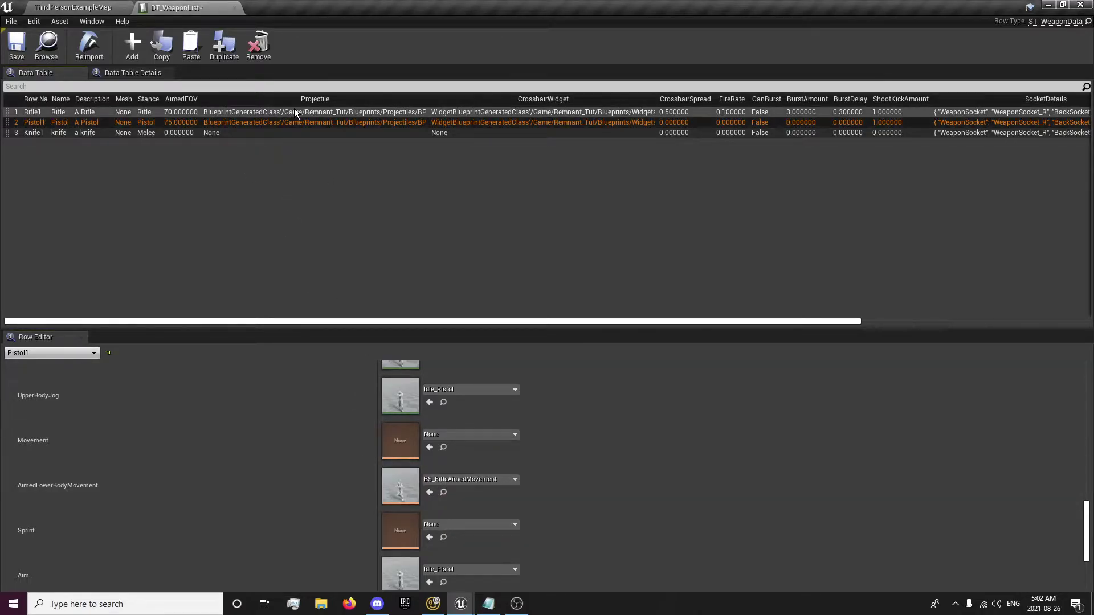
{"action": "right_click", "coordinate": [411, 443]}
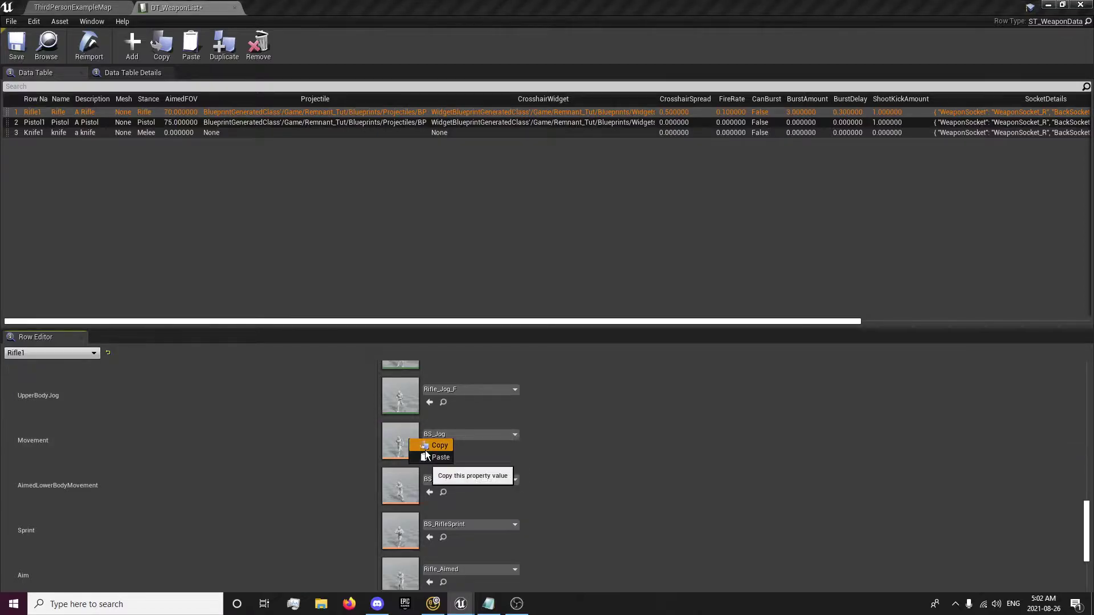
{"action": "left_click", "coordinate": [426, 450]}
{"action": "left_click", "coordinate": [299, 124]}
{"action": "right_click", "coordinate": [411, 453]}
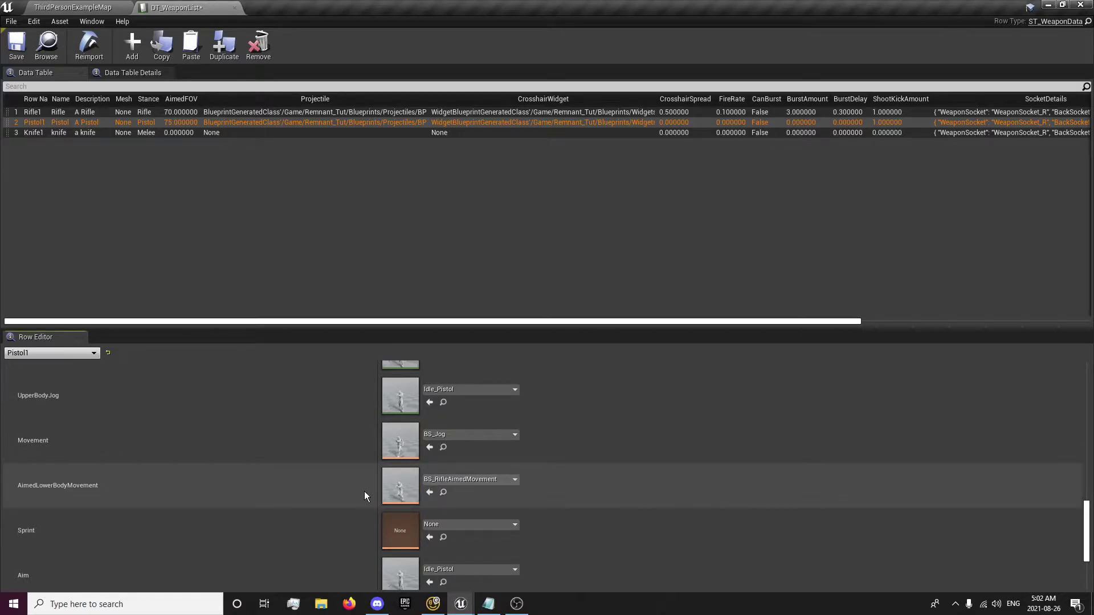
Locate BS_RifleAimedMovement in the content folders and create a new folder named LowerBodyAnimations under CharacterAnimations.
{"action": "left_click", "coordinate": [443, 493]}
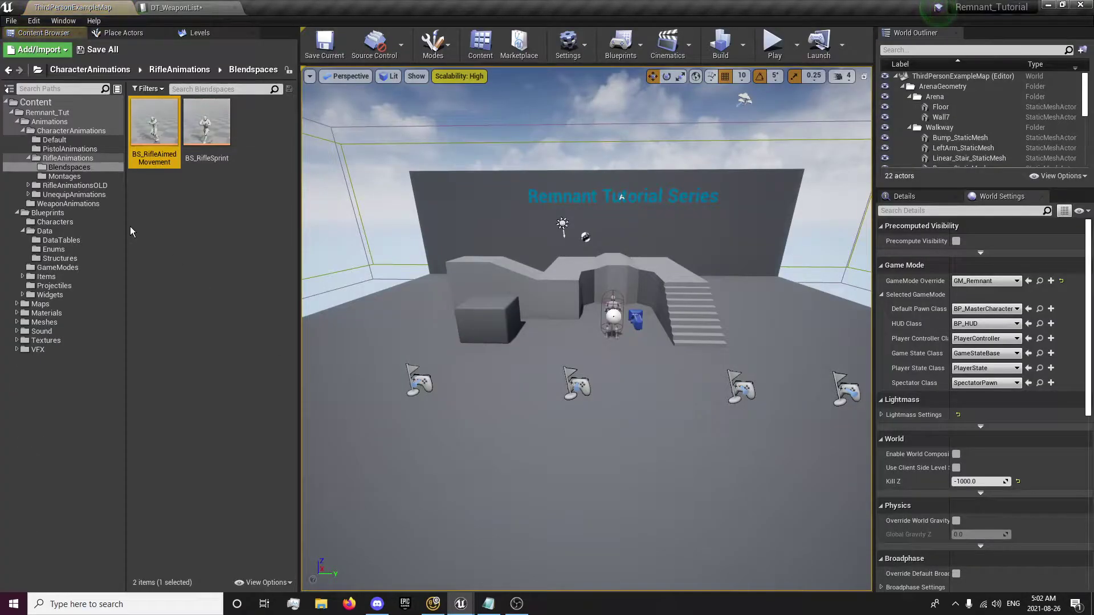
{"action": "left_click", "coordinate": [164, 218]}
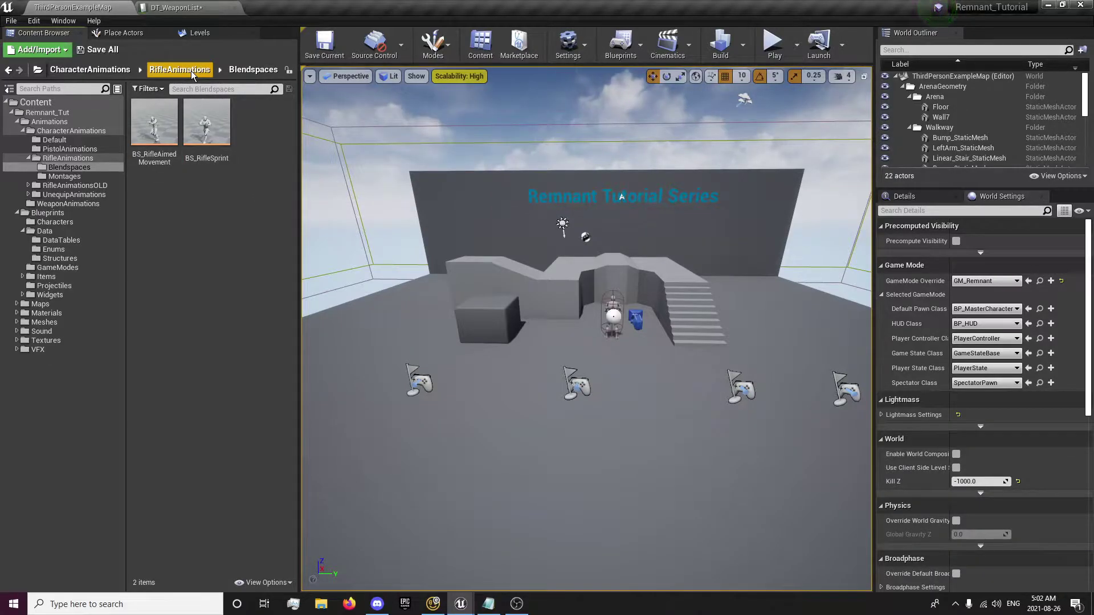
{"action": "left_click", "coordinate": [51, 133]}
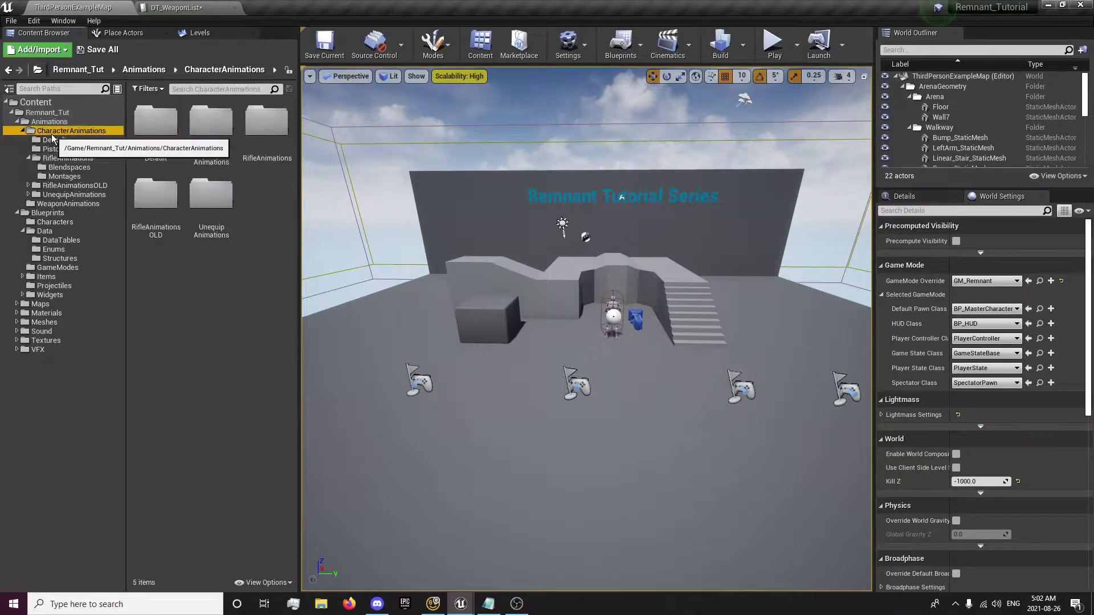
{"action": "right_click", "coordinate": [250, 300]}
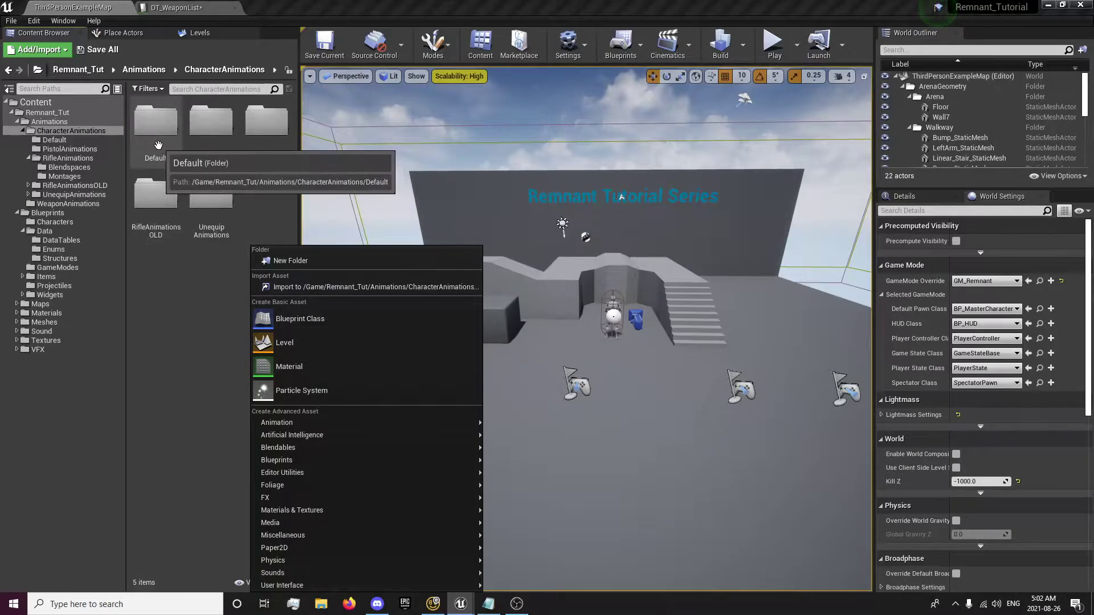
{"action": "left_click", "coordinate": [289, 264]}
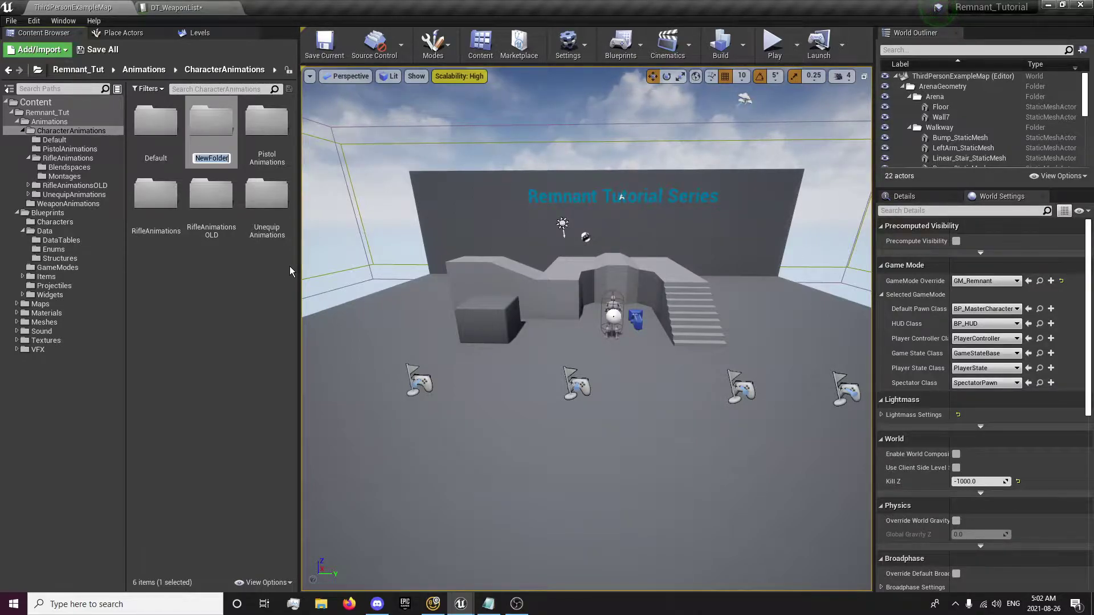
{"action": "type", "text": "LowerBody"}
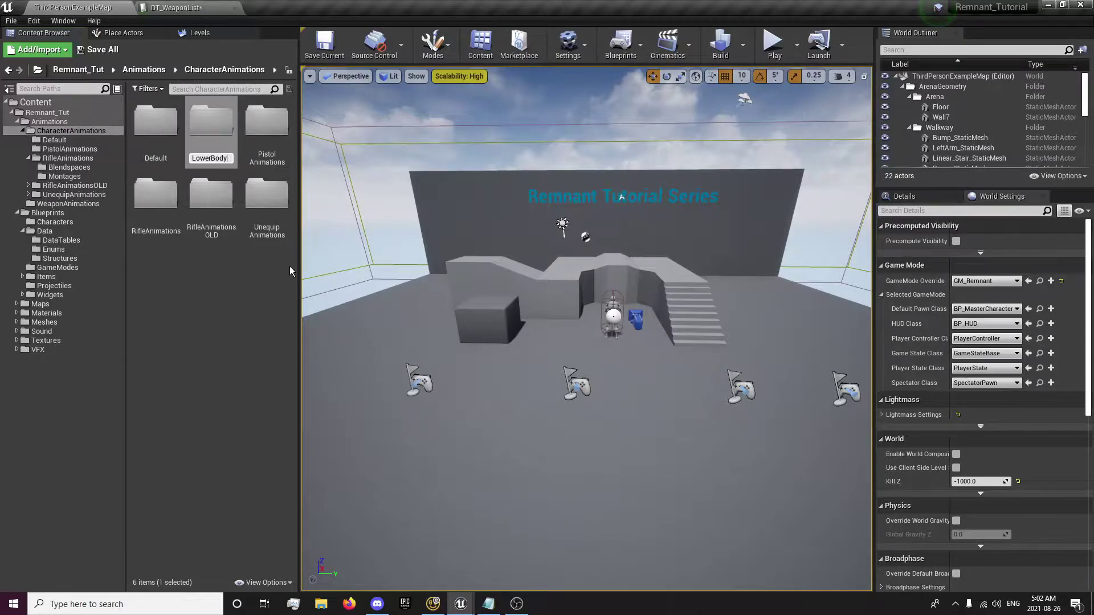
{"action": "type", "text": "Animations"}
{"action": "key", "text": "Return"}
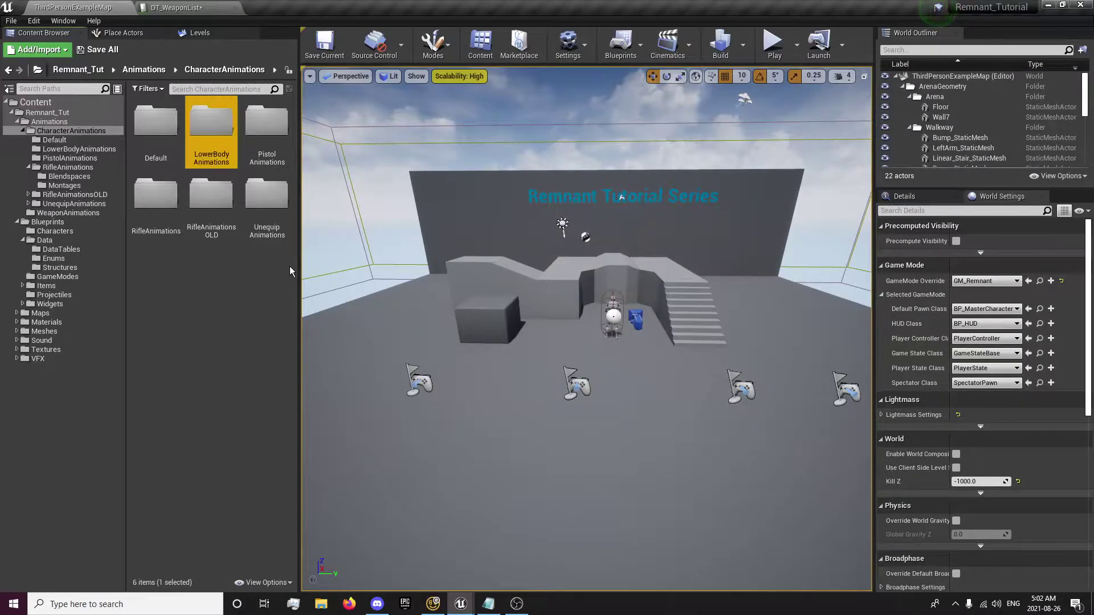
Move BS_RifleAimedMovement from RifleAnimations/Blendspaces into the LowerBodyAnimations folder.
{"action": "left_click", "coordinate": [174, 8]}
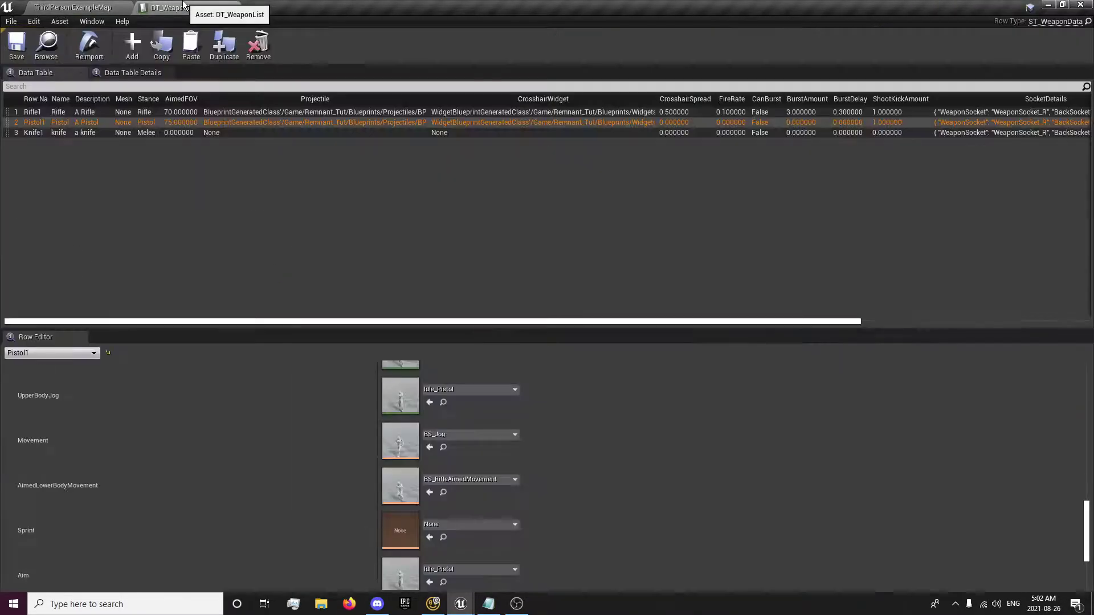
{"action": "left_click", "coordinate": [74, 8]}
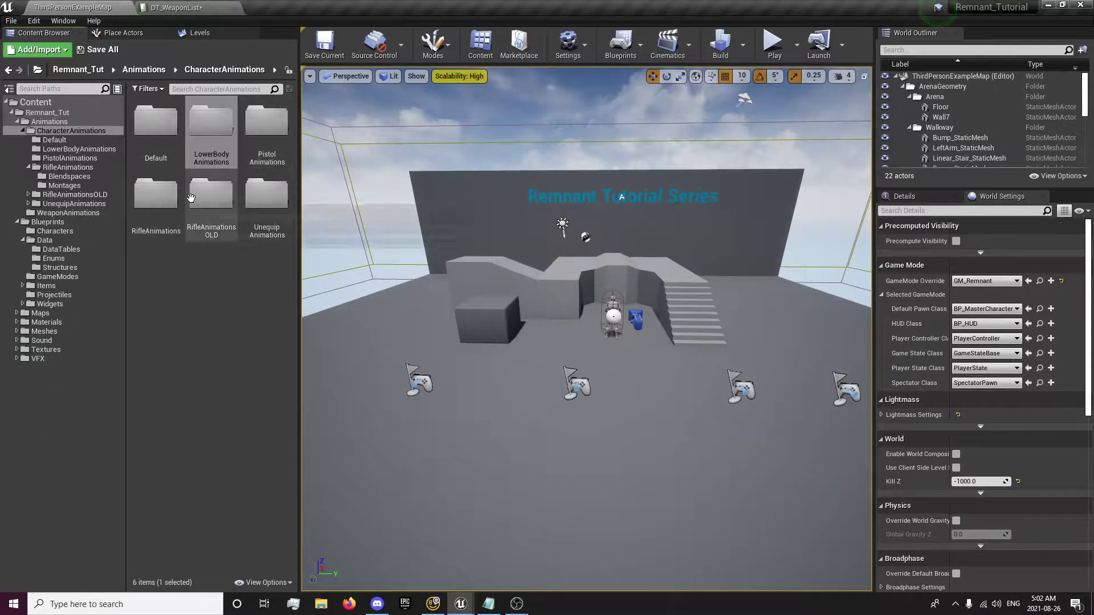
{"action": "double_click", "coordinate": [156, 202]}
{"action": "double_click", "coordinate": [155, 165]}
{"action": "left_click", "coordinate": [166, 151]}
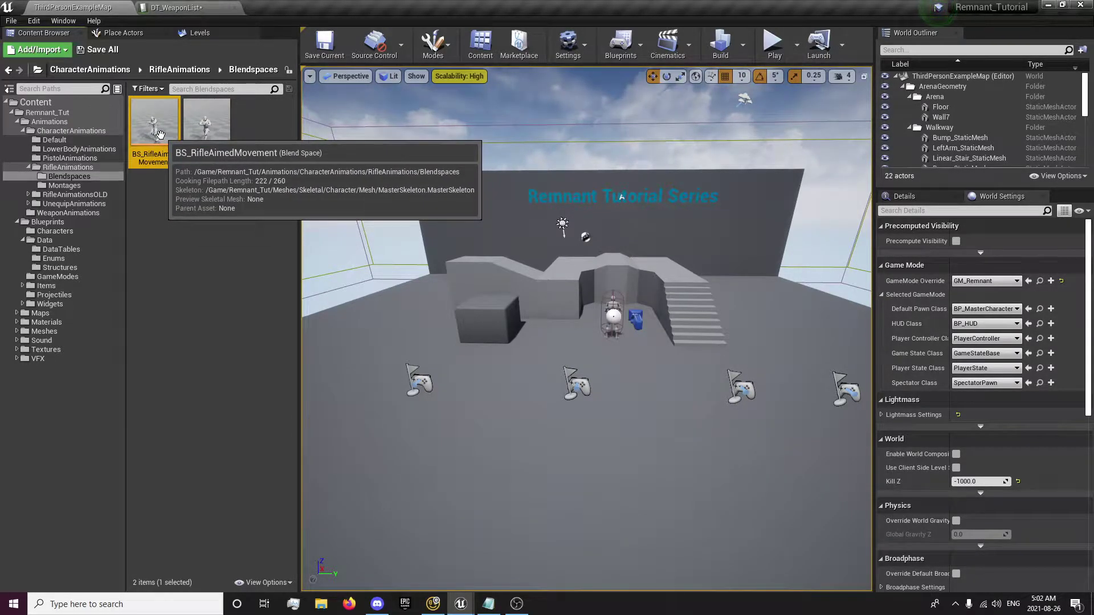
{"action": "left_click_drag", "start_coordinate": [160, 134], "coordinate": [107, 149]}
{"action": "left_click", "coordinate": [126, 165]}
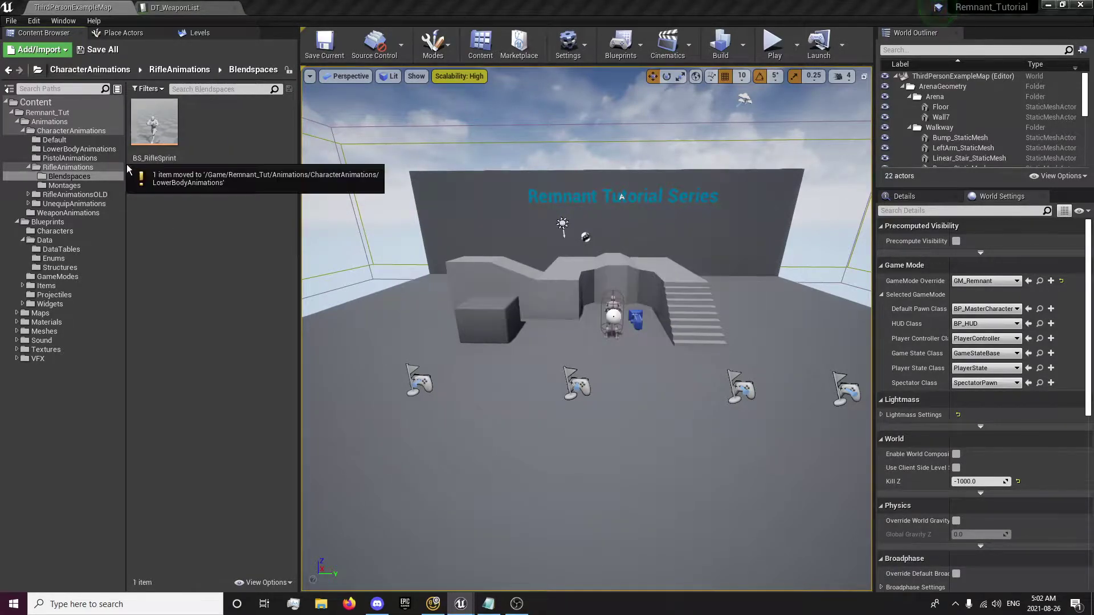
Fix up redirectors in the Content folder and browse to LowerBodyAnimations under CharacterAnimations.
{"action": "right_click", "coordinate": [71, 105]}
{"action": "left_click", "coordinate": [110, 265]}
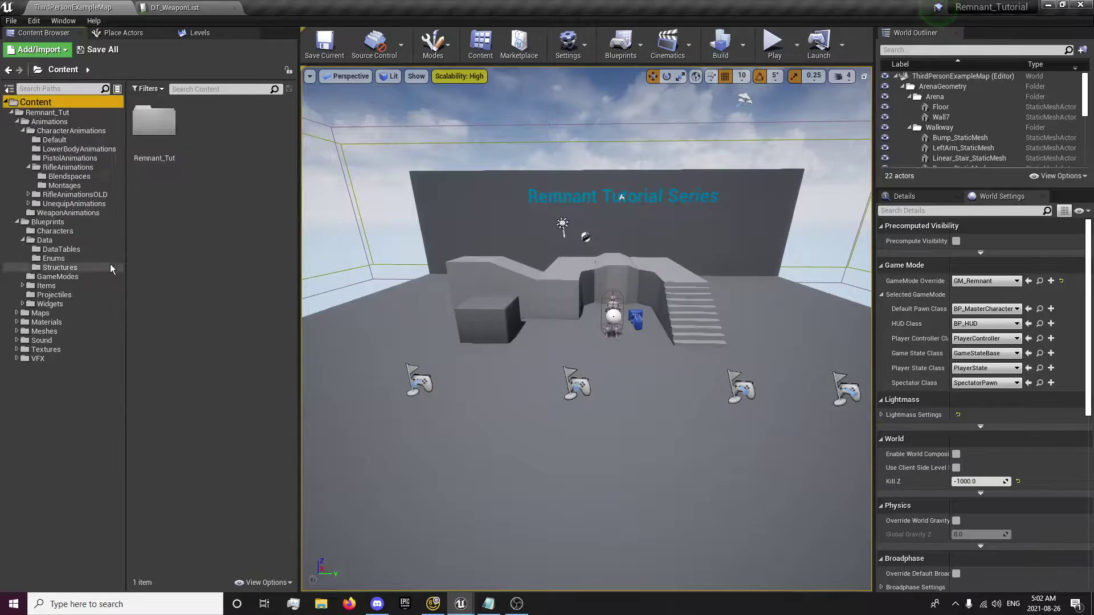
{"action": "double_click", "coordinate": [153, 125]}
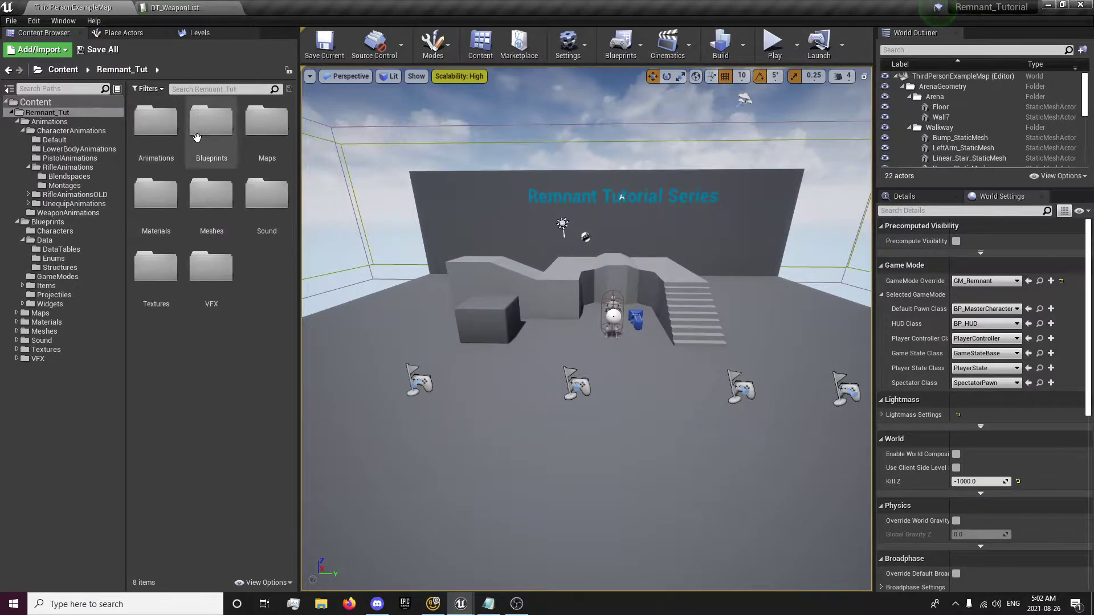
{"action": "double_click", "coordinate": [155, 129]}
{"action": "double_click", "coordinate": [163, 142]}
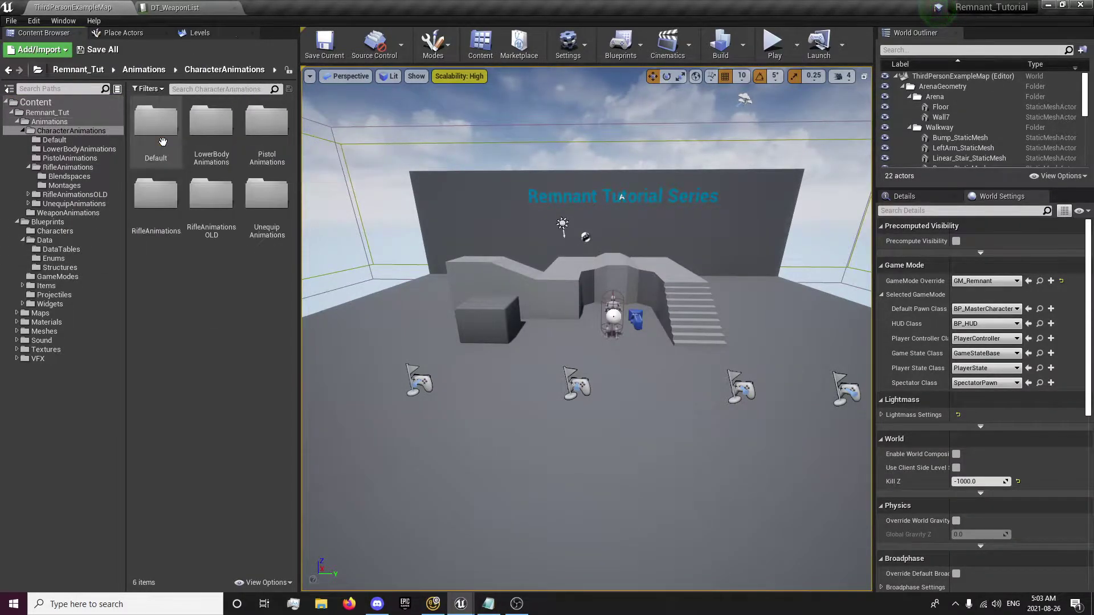
{"action": "double_click", "coordinate": [211, 123]}
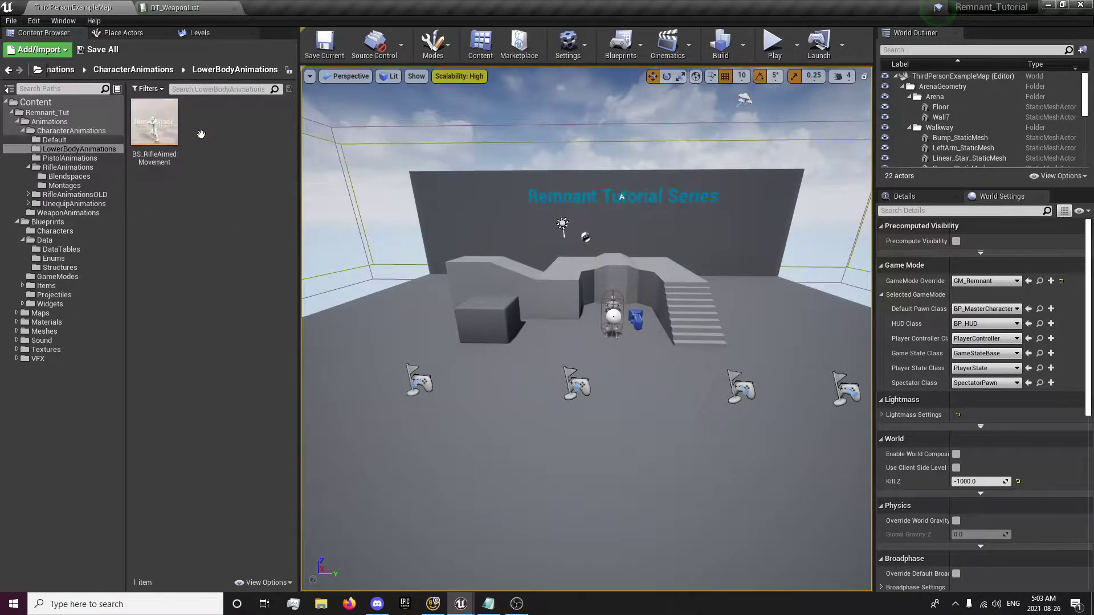
Rename the BS_RifleAimedMovement blend space to BS_LowerBodyMovement.
{"action": "left_click", "coordinate": [162, 154]}
{"action": "left_click", "coordinate": [161, 160]}
{"action": "key", "text": "Right"}
{"action": "left_click", "coordinate": [145, 161]}
{"action": "double_click", "coordinate": [145, 161]}
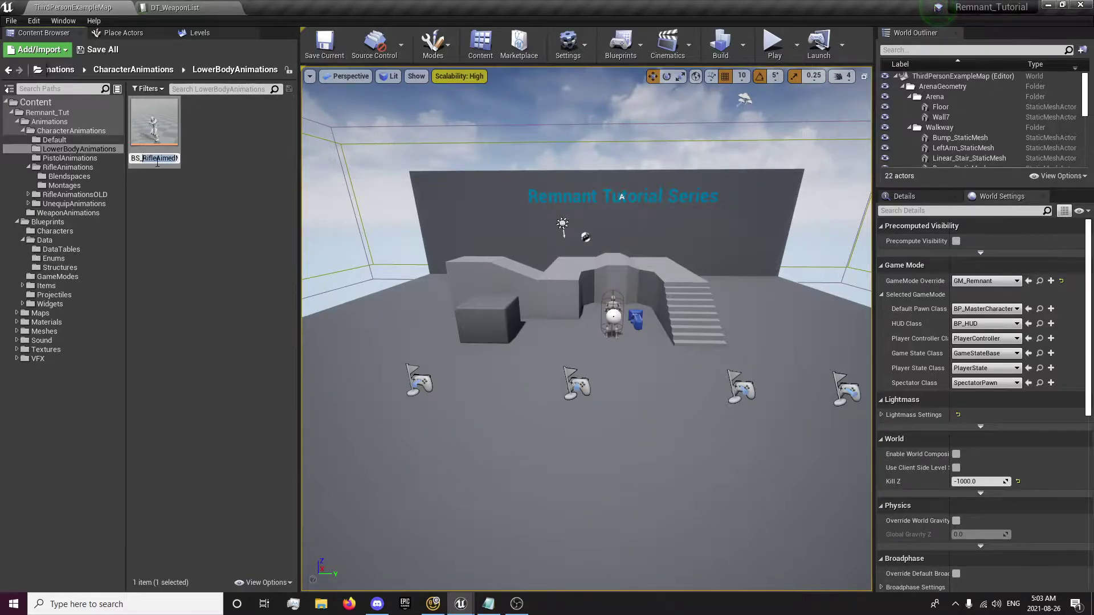
{"action": "type", "text": "LowerBody"}
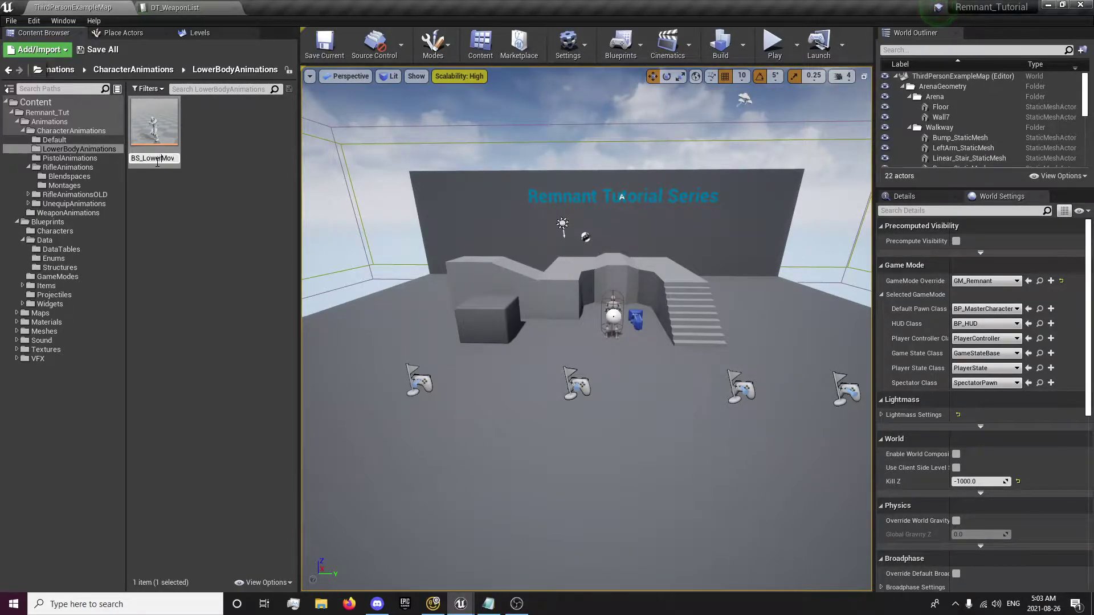
{"action": "key", "text": "Return"}
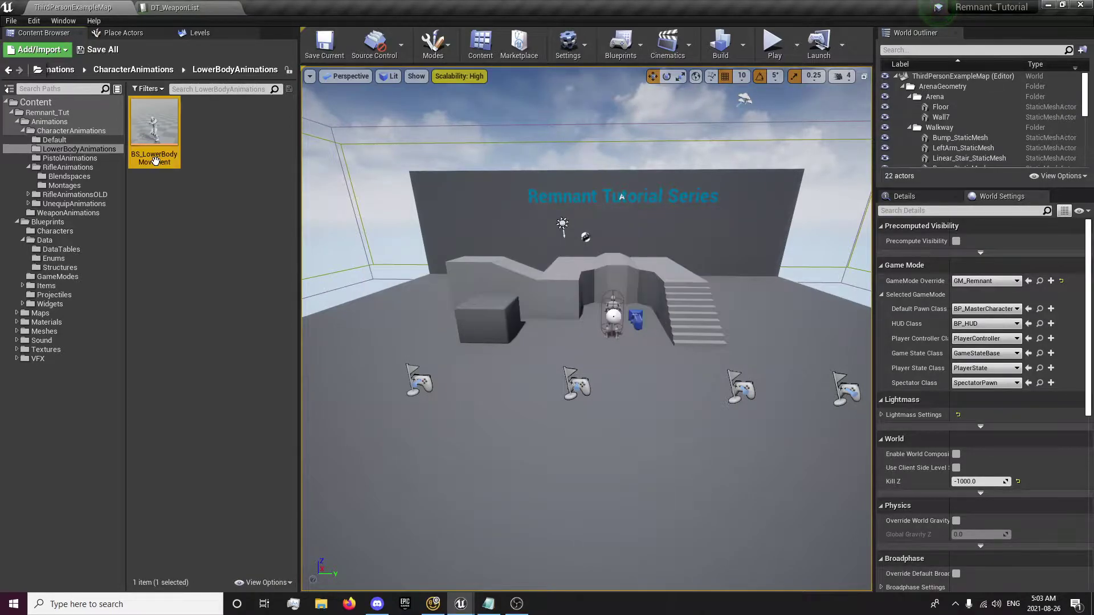
{"action": "left_click", "coordinate": [169, 188]}
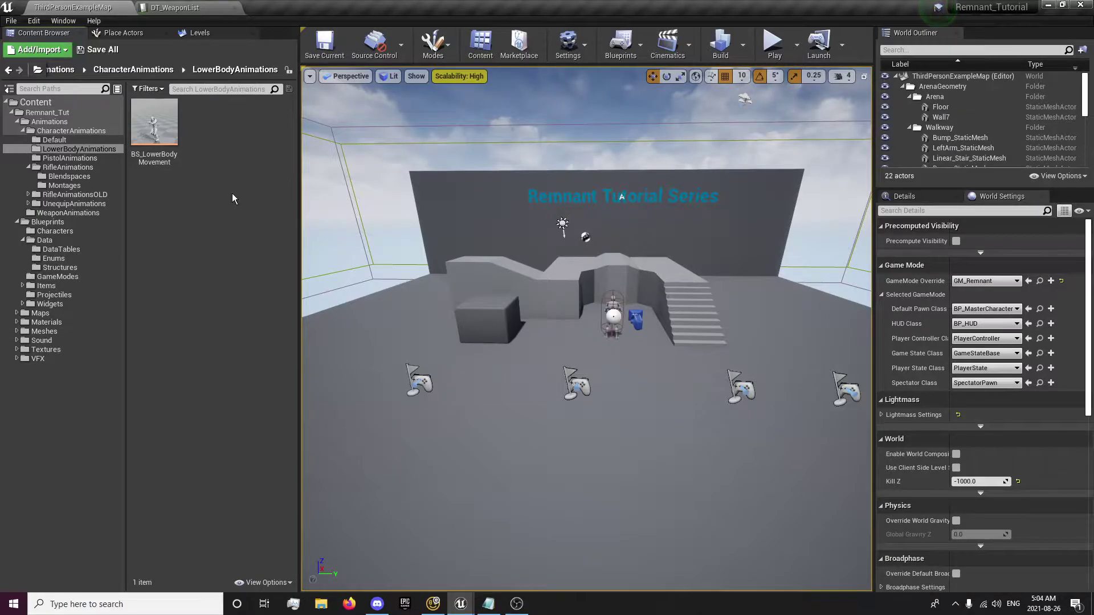
Check the AnimationDetails of Pistol1 in DT_WeaponList, and play-test the character aiming with the pistol in the level.
{"action": "left_click", "coordinate": [175, 8]}
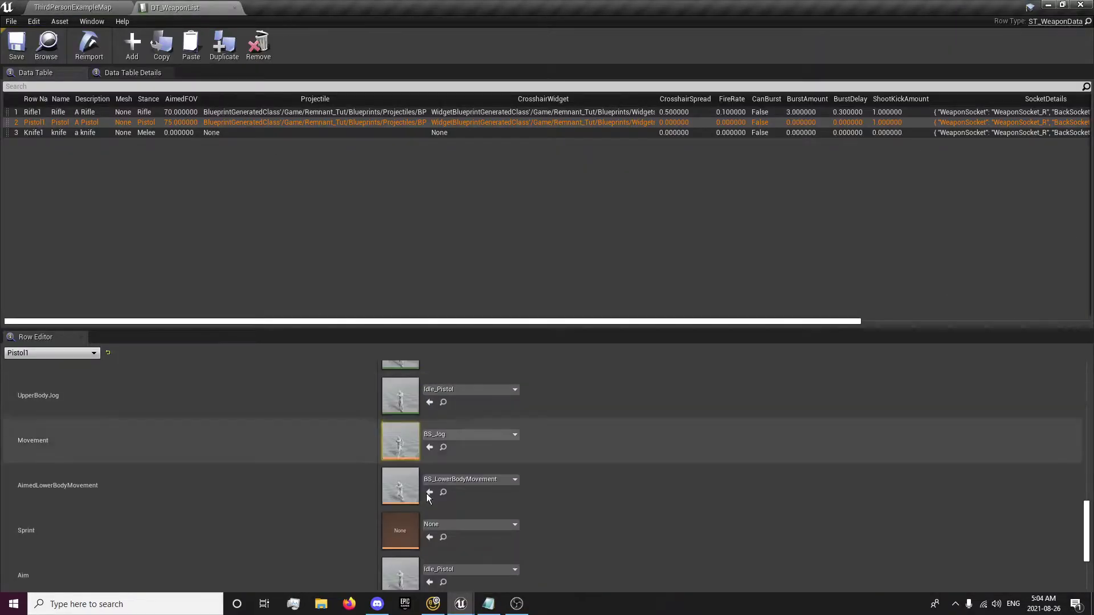
{"action": "scroll", "coordinate": [439, 525], "scroll_direction": "down", "scroll_amount": 2}
{"action": "scroll", "coordinate": [439, 526], "scroll_direction": "up", "scroll_amount": 3}
{"action": "scroll", "coordinate": [440, 525], "scroll_direction": "up", "scroll_amount": 2}
{"action": "scroll", "coordinate": [433, 507], "scroll_direction": "down", "scroll_amount": 2}
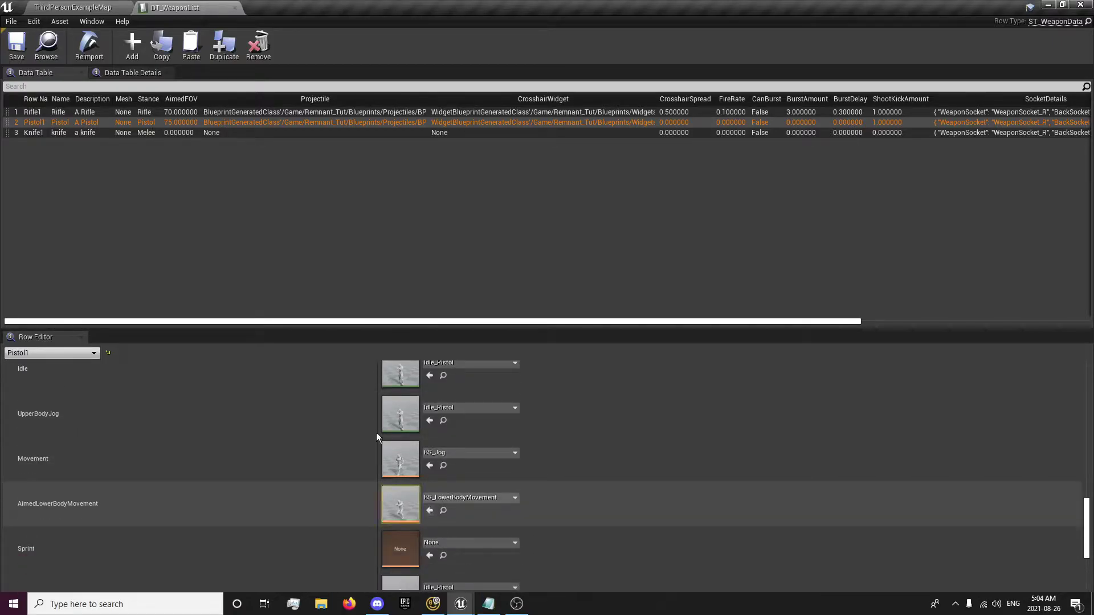
{"action": "left_click", "coordinate": [72, 7]}
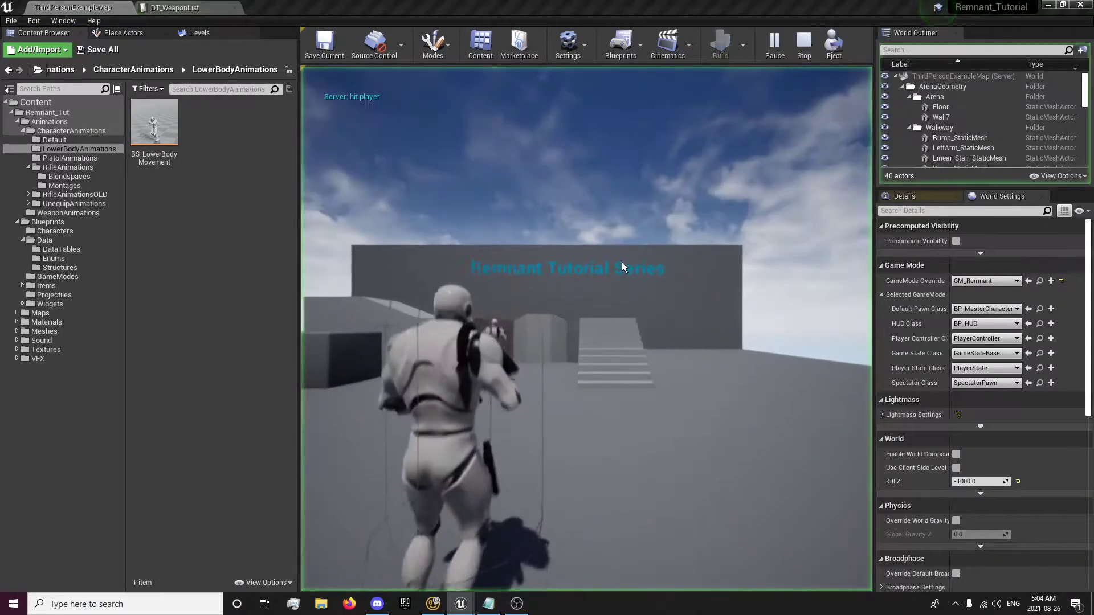
{"action": "left_click", "coordinate": [624, 266]}
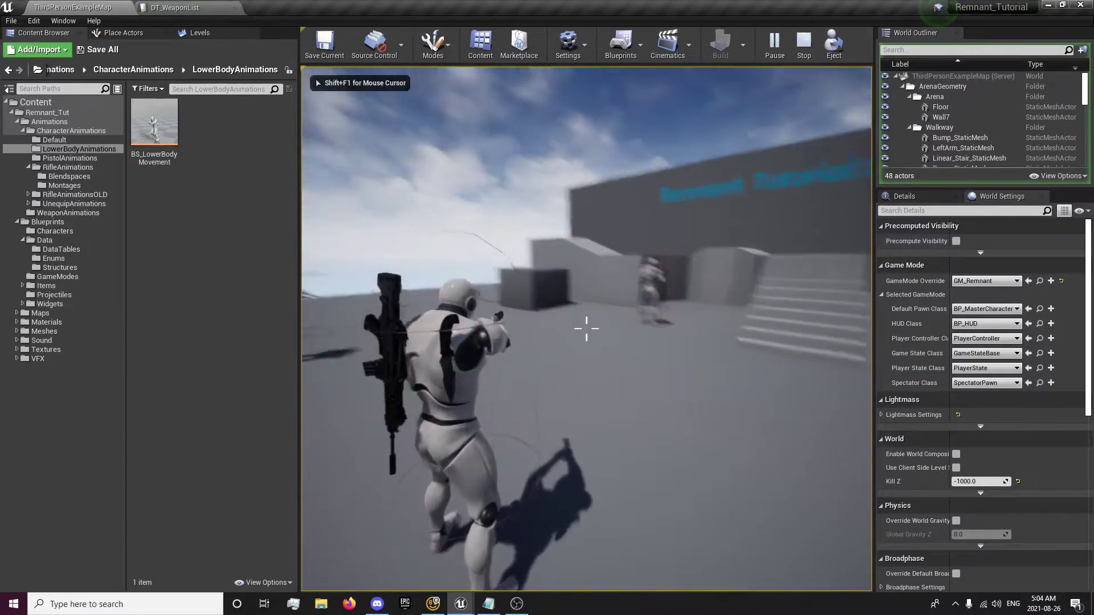
{"action": "key", "text": "Escape"}
Search for "down" among the animations available for Pistol1's Idle entry in DT_WeaponList.
{"action": "left_click", "coordinate": [179, 7]}
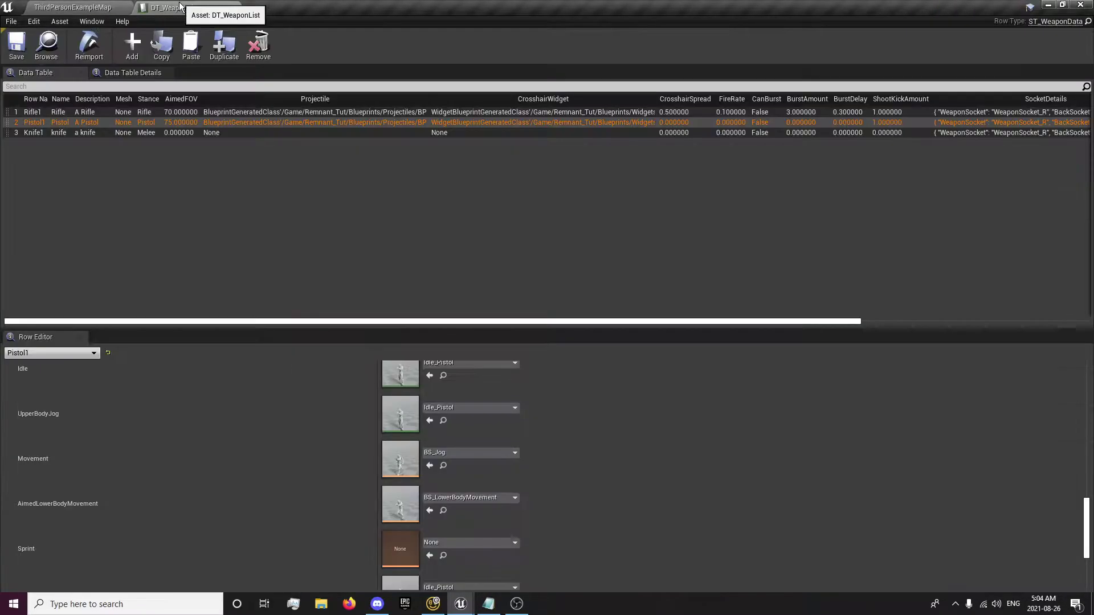
{"action": "scroll", "coordinate": [450, 426], "scroll_direction": "up", "scroll_amount": 2}
{"action": "left_click", "coordinate": [450, 418]}
{"action": "type", "text": "down"}
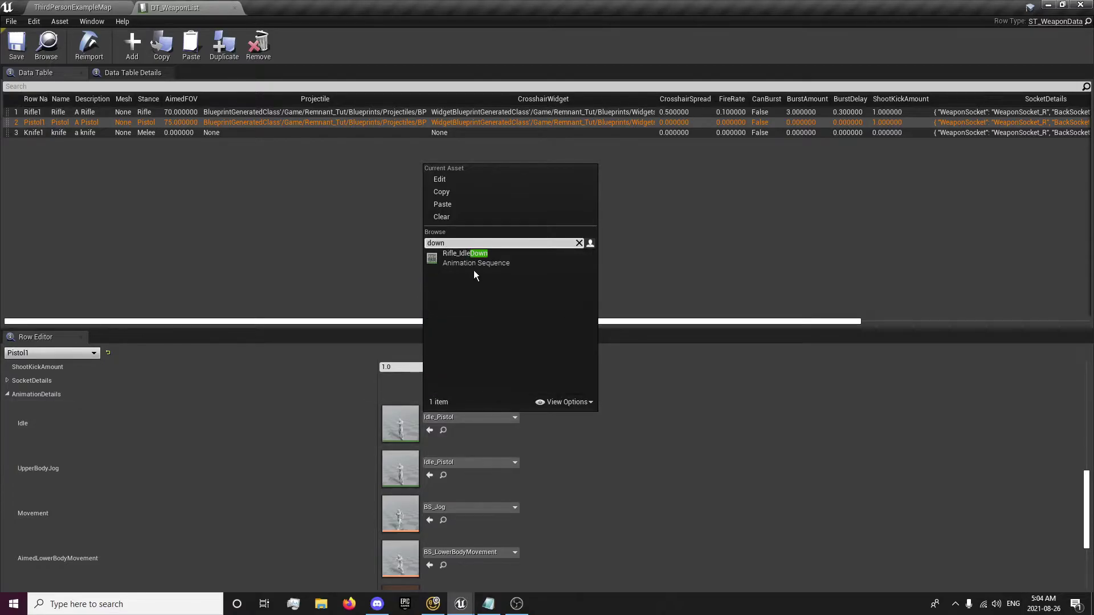
Browse to the PistolAnimations folder under CharacterAnimations in the project content.
{"action": "left_click", "coordinate": [72, 7]}
{"action": "left_click", "coordinate": [152, 76]}
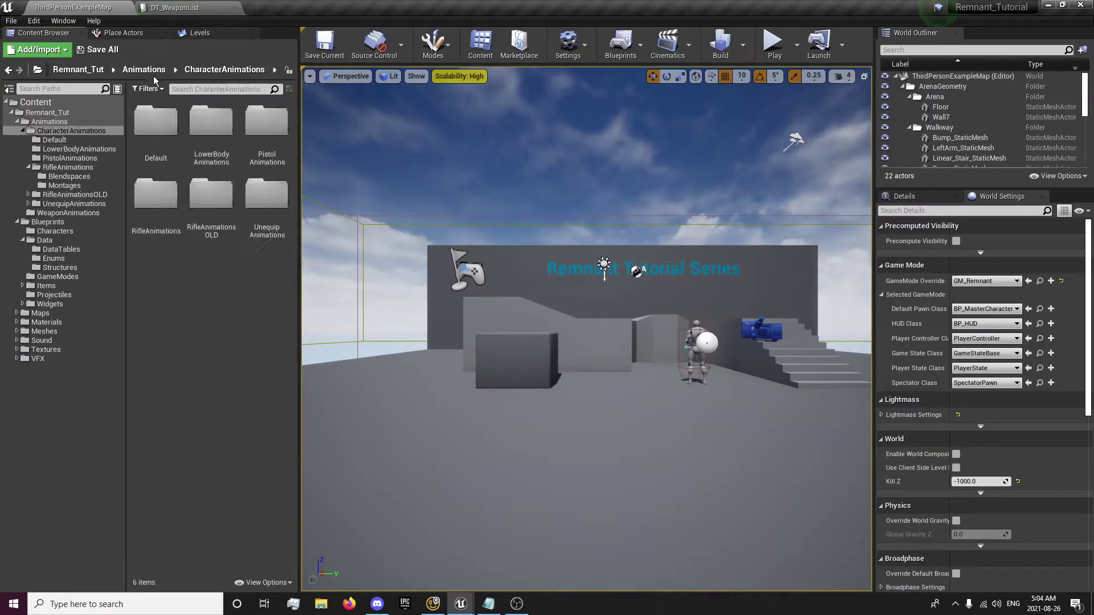
{"action": "left_click", "coordinate": [131, 69]}
{"action": "double_click", "coordinate": [161, 127]}
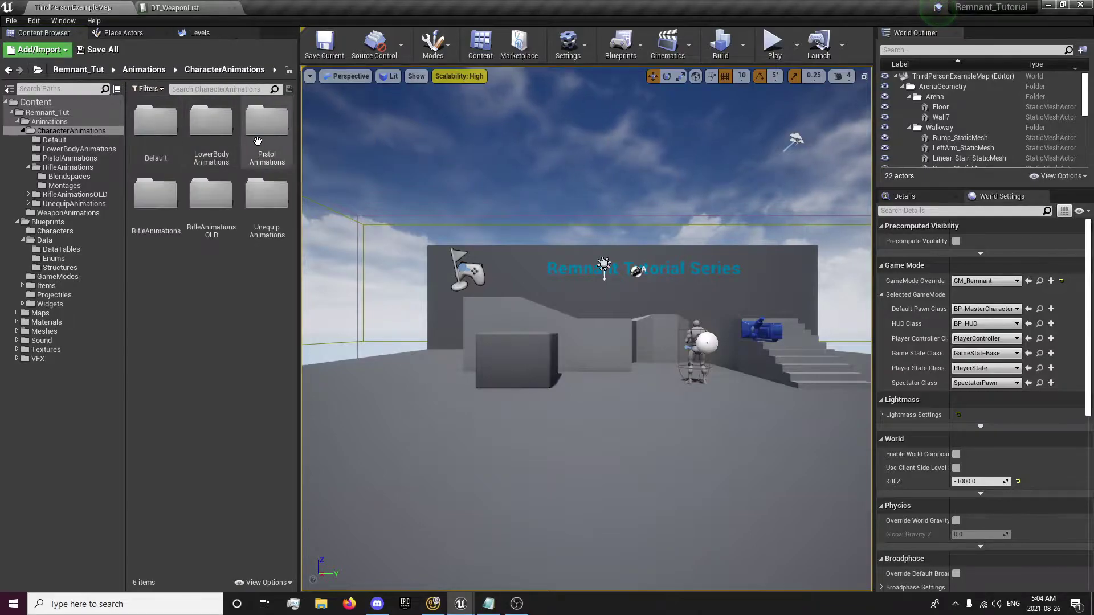
{"action": "double_click", "coordinate": [258, 141]}
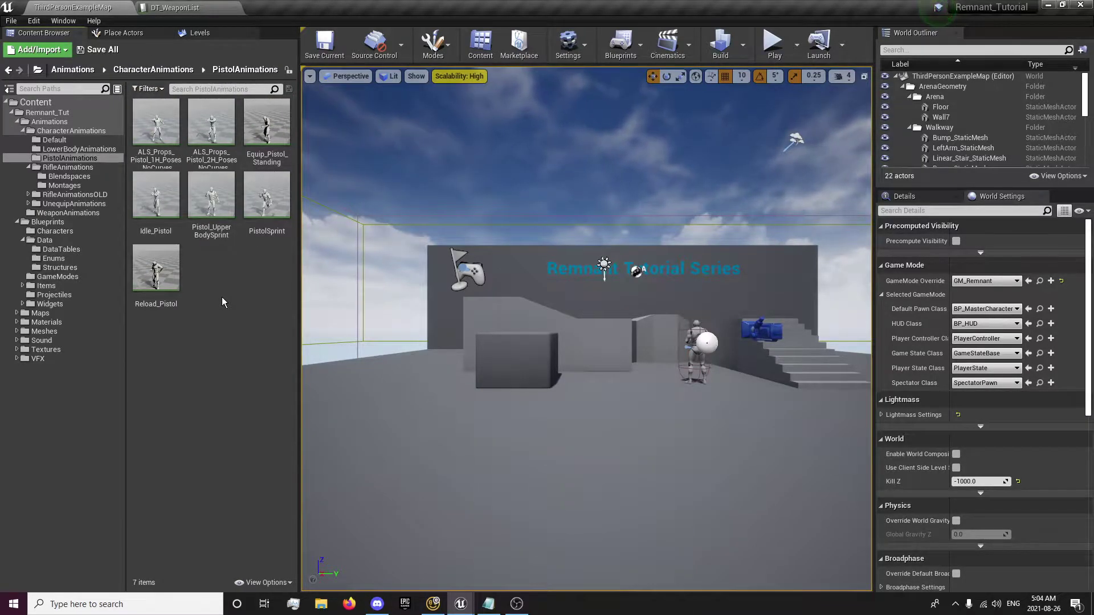
Inspect the ALS_Props_Pistol_1H_Poses_NoCurves and ALS_Props_Pistol_2H_Poses_NoCurves animation sequences as candidates for the pistol's lowered idle pose.
{"action": "right_click", "coordinate": [206, 155]}
{"action": "mouse_move", "coordinate": [269, 169]}
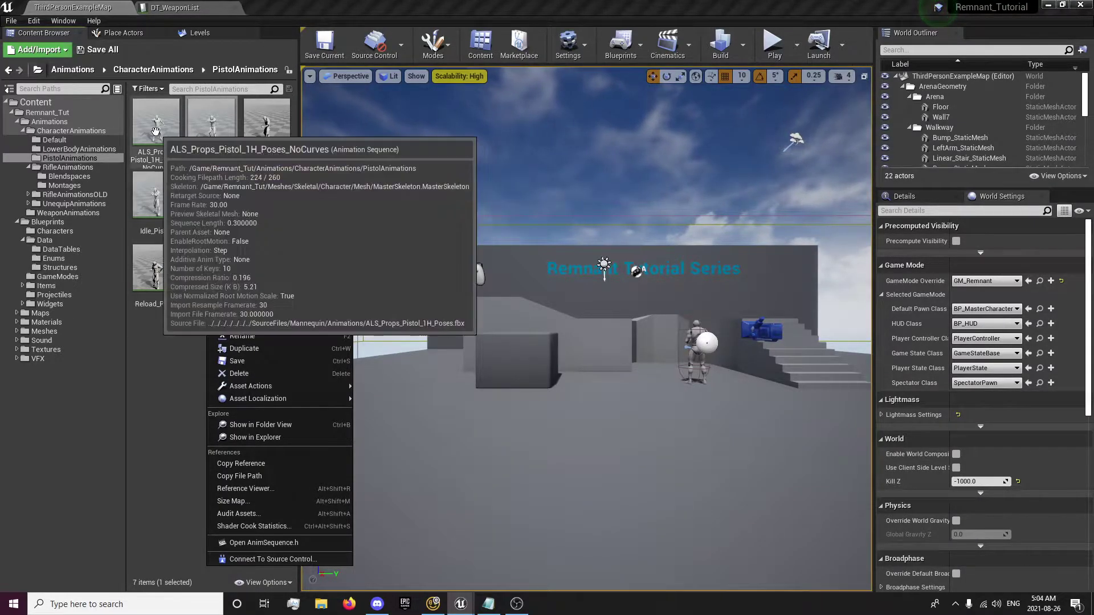
{"action": "left_click", "coordinate": [155, 132]}
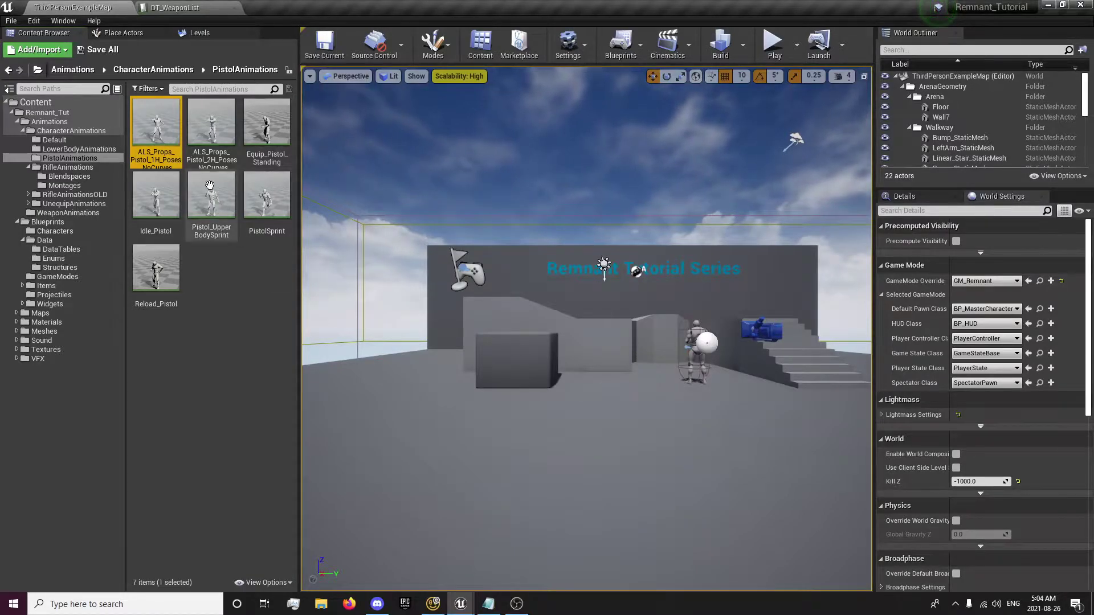
{"action": "left_click", "coordinate": [209, 139]}
{"action": "key", "text": "Left"}
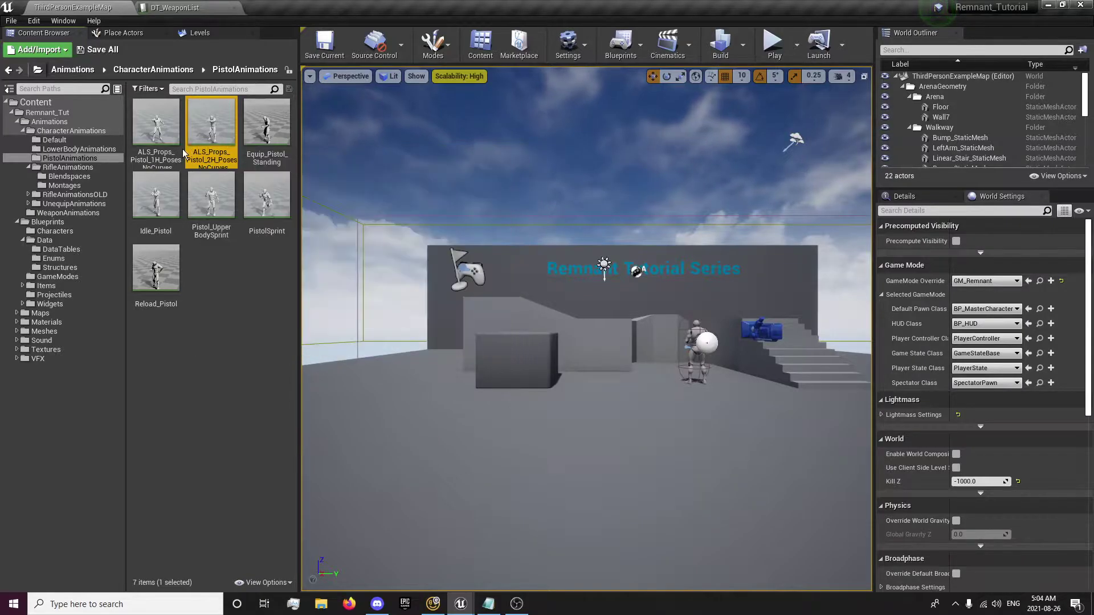
{"action": "double_click", "coordinate": [223, 137]}
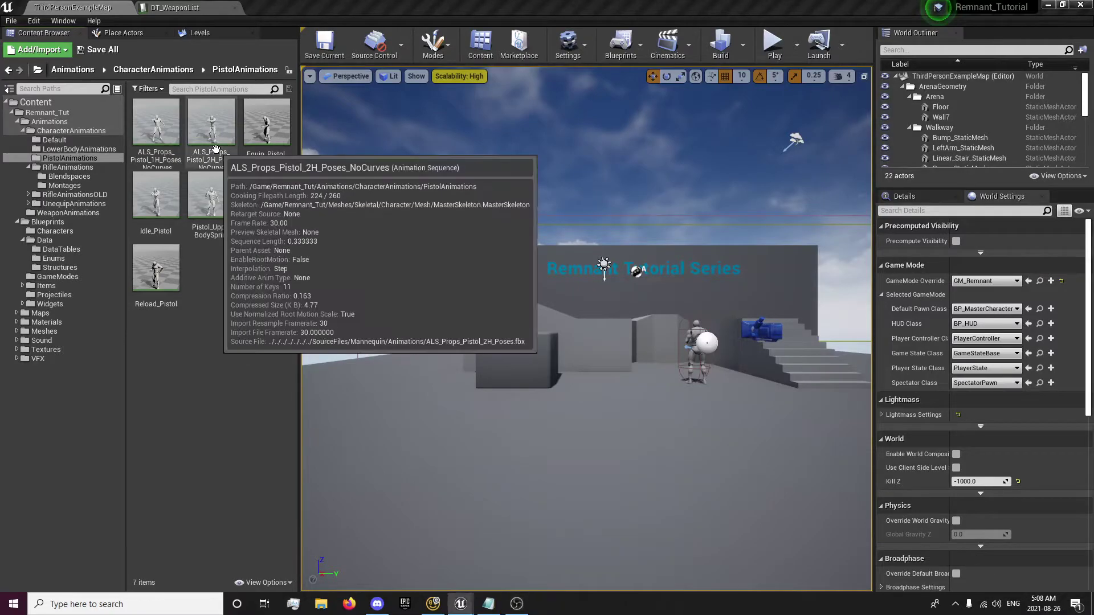
Duplicate the ALS_Props_Pistol_2H_Poses_NoCurves animation and name the copy Pistol_Idle_Down.
{"action": "right_click", "coordinate": [216, 150]}
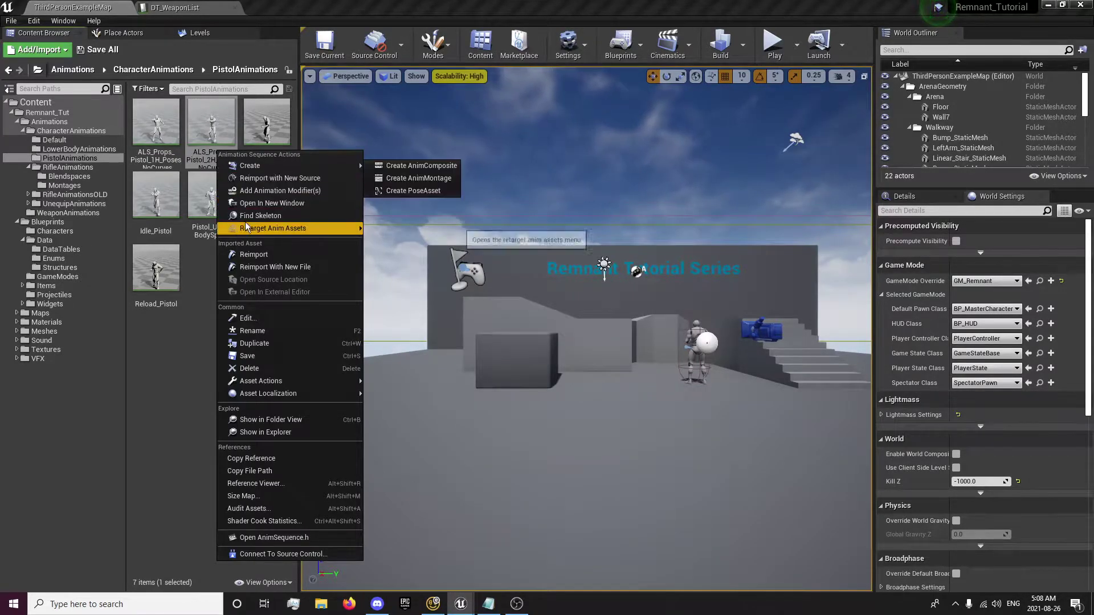
{"action": "mouse_move", "coordinate": [311, 171]}
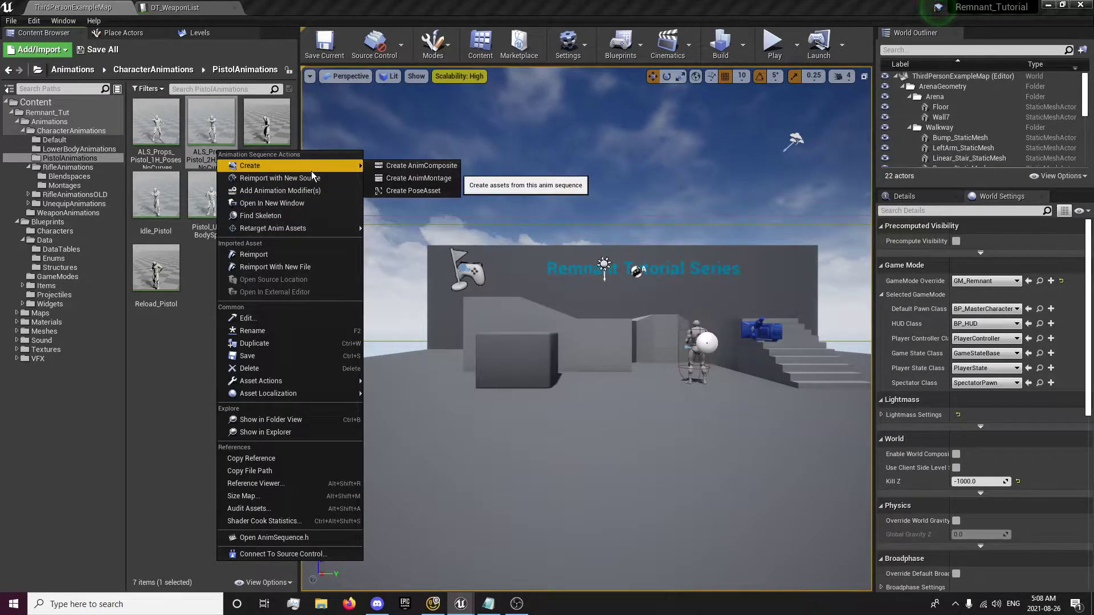
{"action": "left_click", "coordinate": [254, 344]}
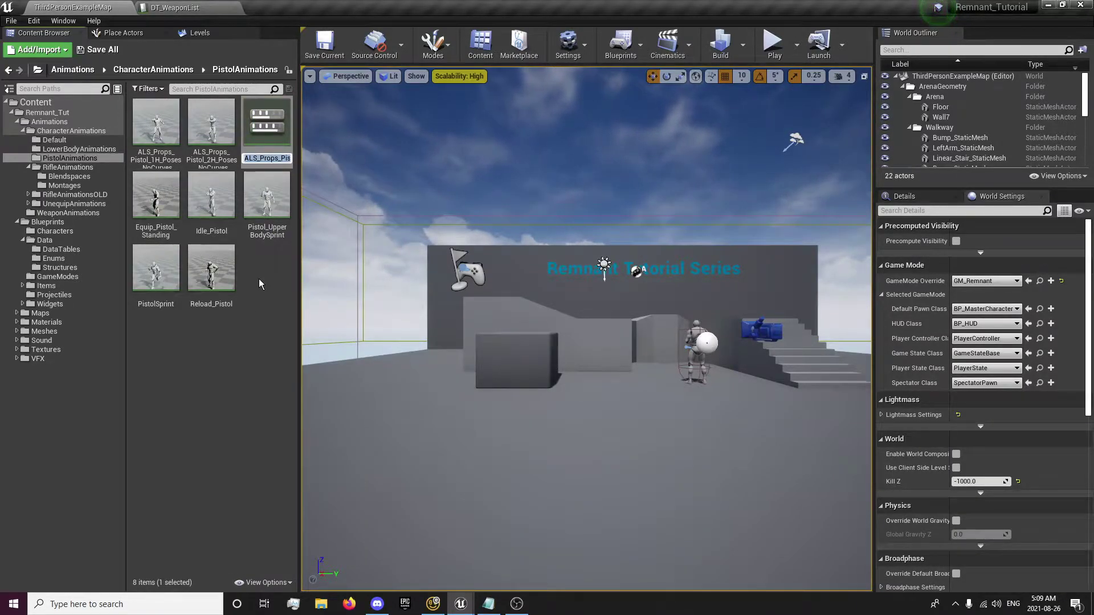
{"action": "type", "text": "Pistol_Id"}
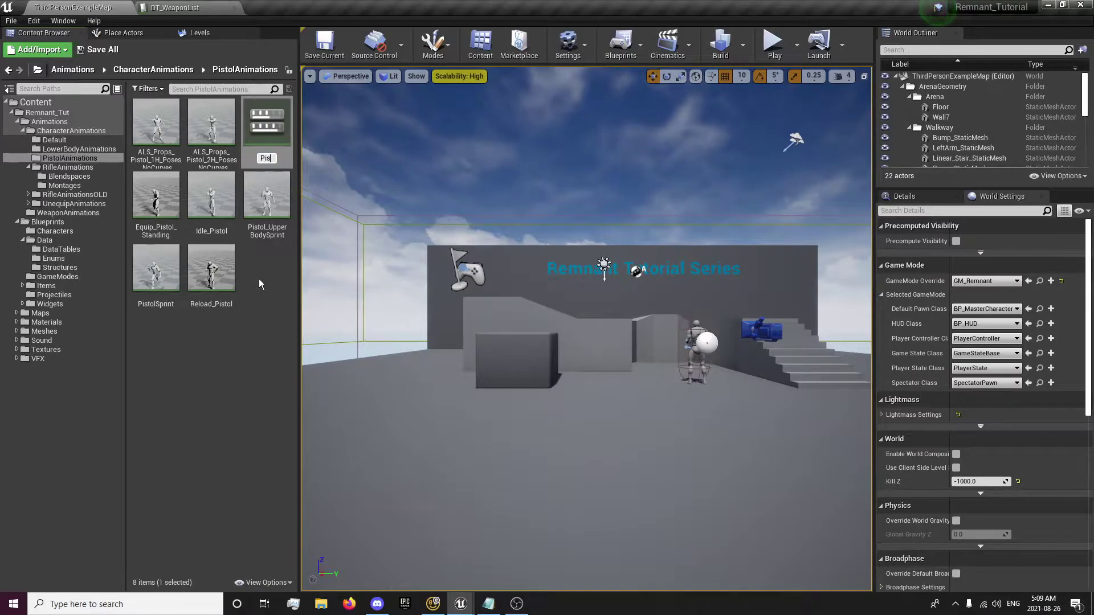
{"action": "type", "text": "le_Down"}
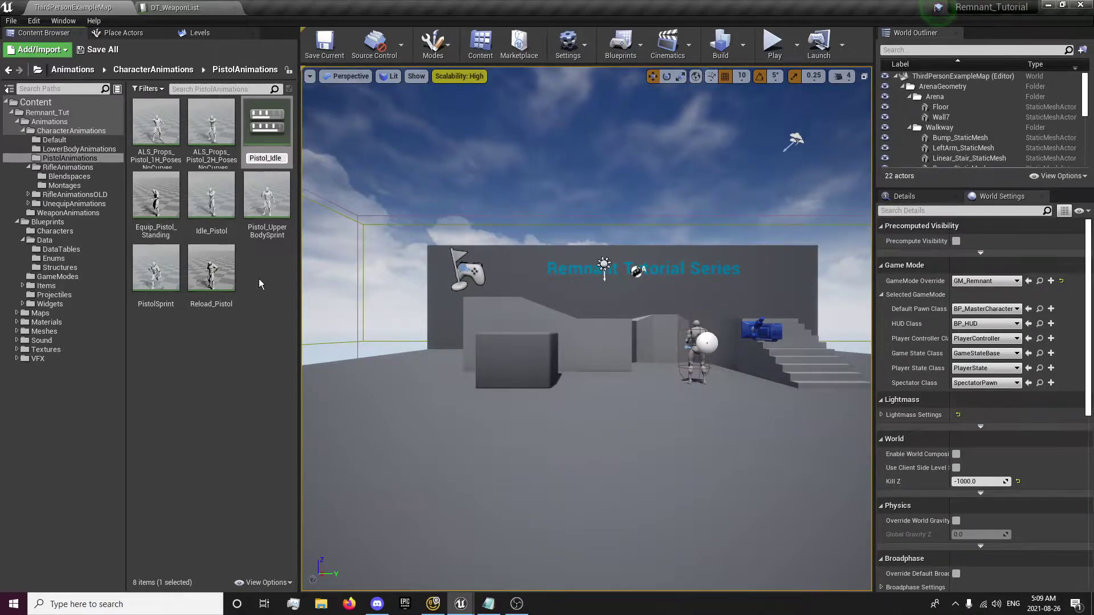
{"action": "key", "text": "Return"}
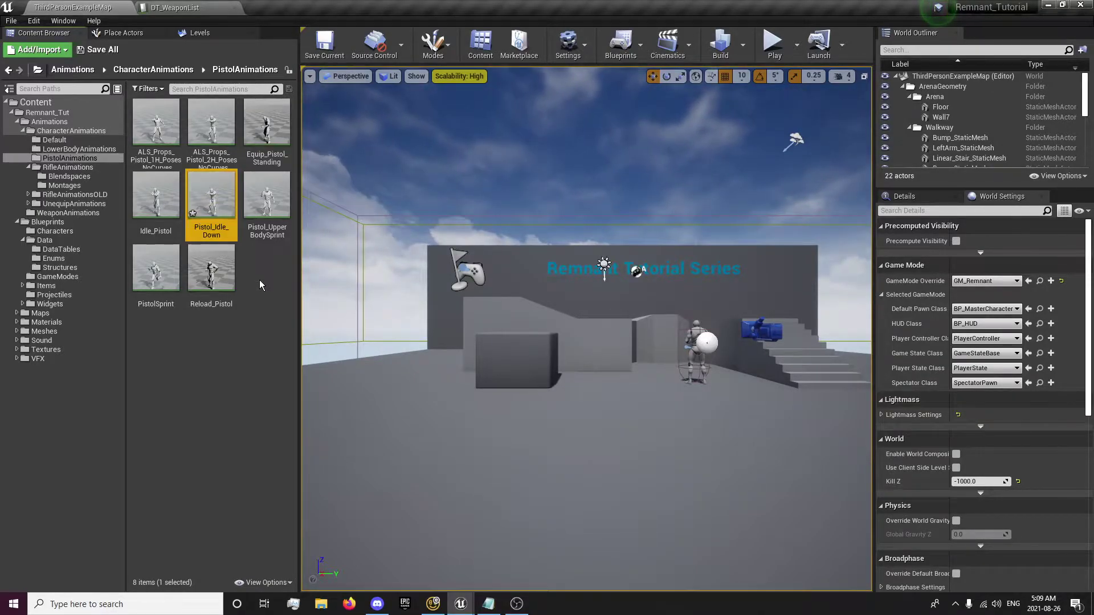
Open Pistol_Idle_Down, pause its playback and scrub through the first frames to examine the poses from several angles.
{"action": "double_click", "coordinate": [211, 204]}
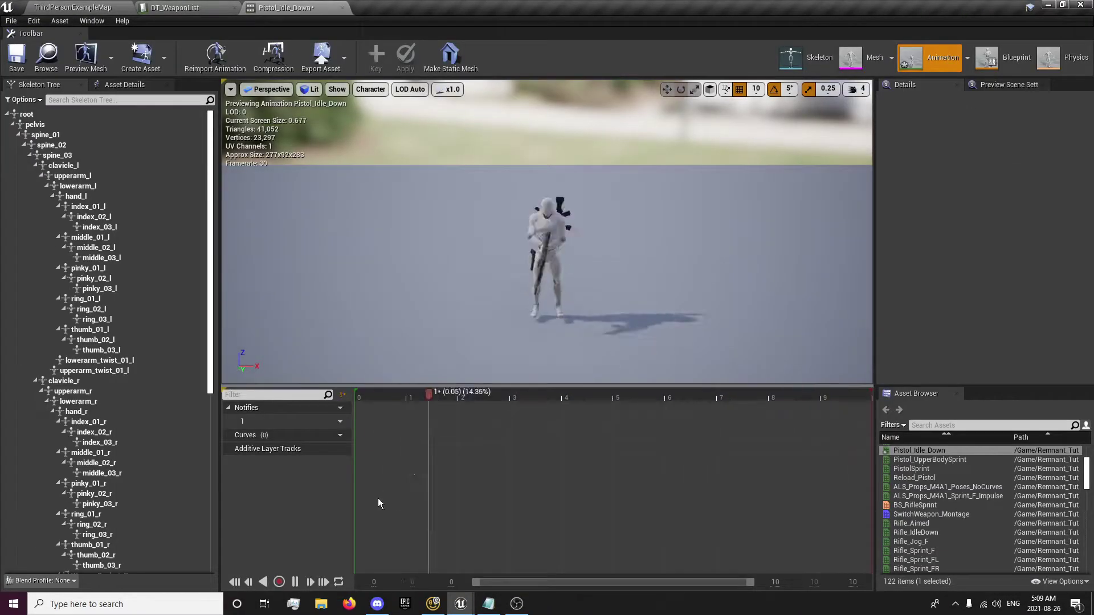
{"action": "left_click", "coordinate": [294, 582]}
{"action": "left_click_drag", "start_coordinate": [846, 398], "coordinate": [380, 417]}
{"action": "right_click_drag", "start_coordinate": [435, 325], "coordinate": [322, 342]}
{"action": "right_click_drag", "start_coordinate": [618, 256], "coordinate": [678, 276]}
{"action": "key", "text": "a"}
{"action": "mouse_move", "coordinate": [378, 393]}
{"action": "left_mouse_down"}
{"action": "mouse_move", "coordinate": [415, 394]}
{"action": "mouse_move", "coordinate": [384, 403]}
{"action": "left_mouse_up"}
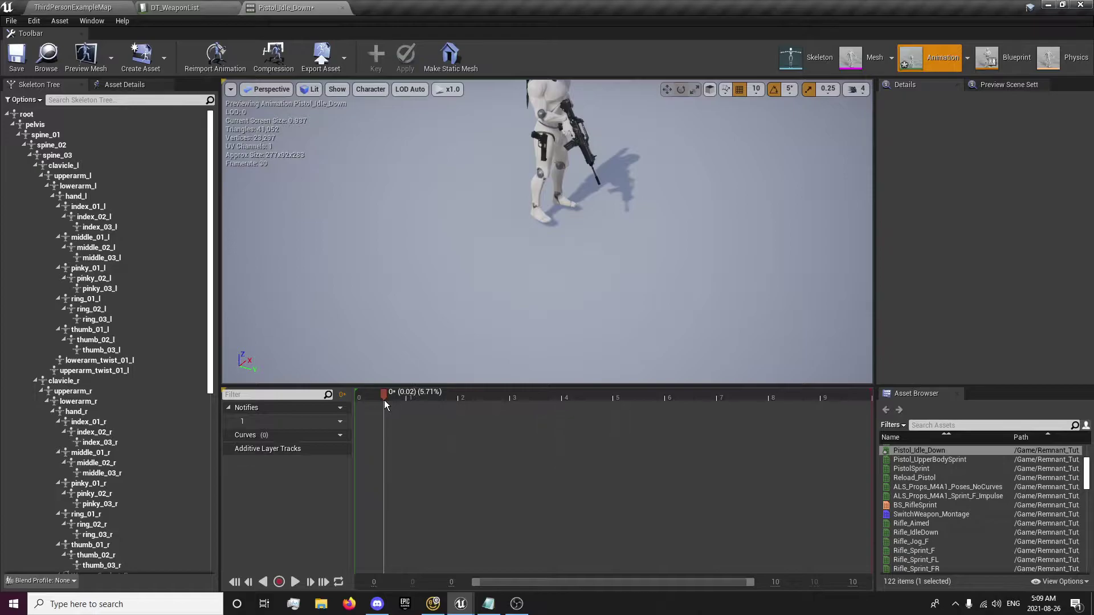
{"action": "right_click_drag", "start_coordinate": [367, 278], "coordinate": [411, 277]}
{"action": "left_click_drag", "start_coordinate": [386, 397], "coordinate": [418, 399]}
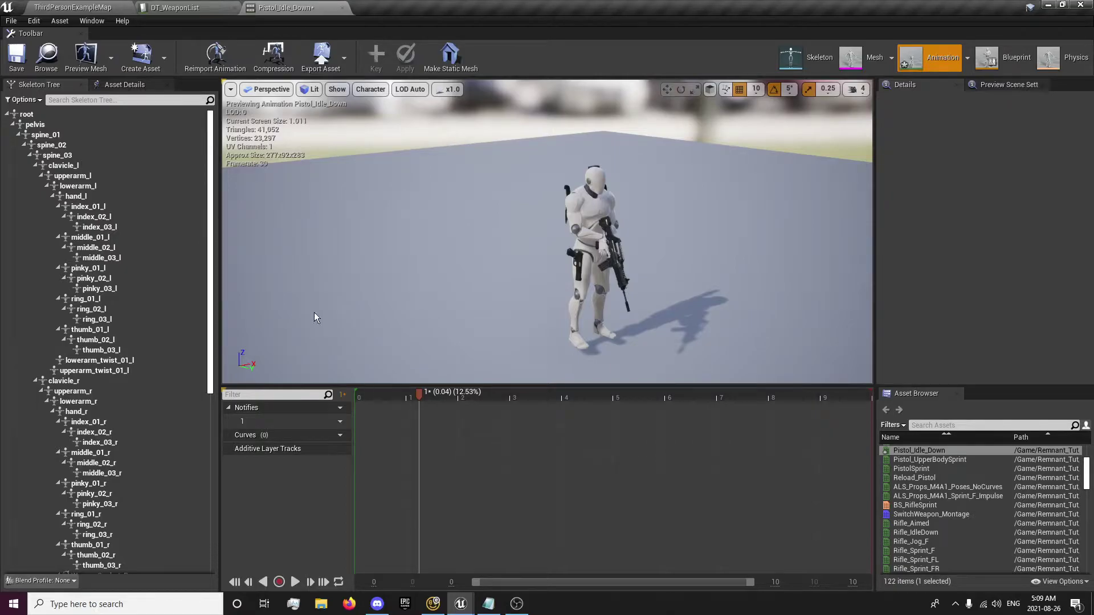
Locate Rifle1's Idle animation from DT_WeaponList and open Rifle_IdleDown for reference.
{"action": "left_click", "coordinate": [188, 8]}
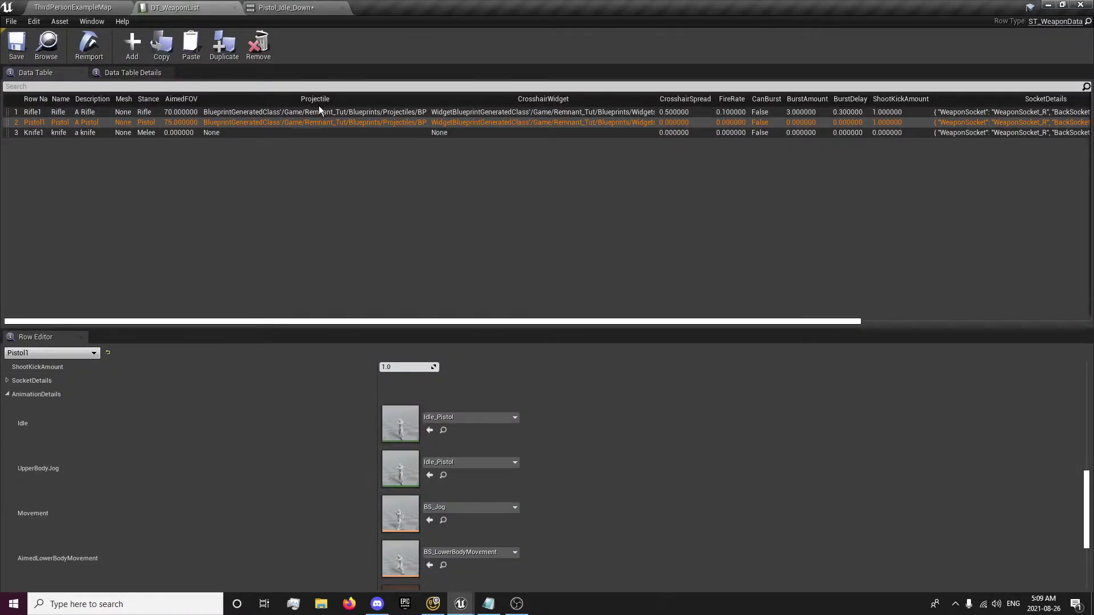
{"action": "left_click", "coordinate": [320, 113]}
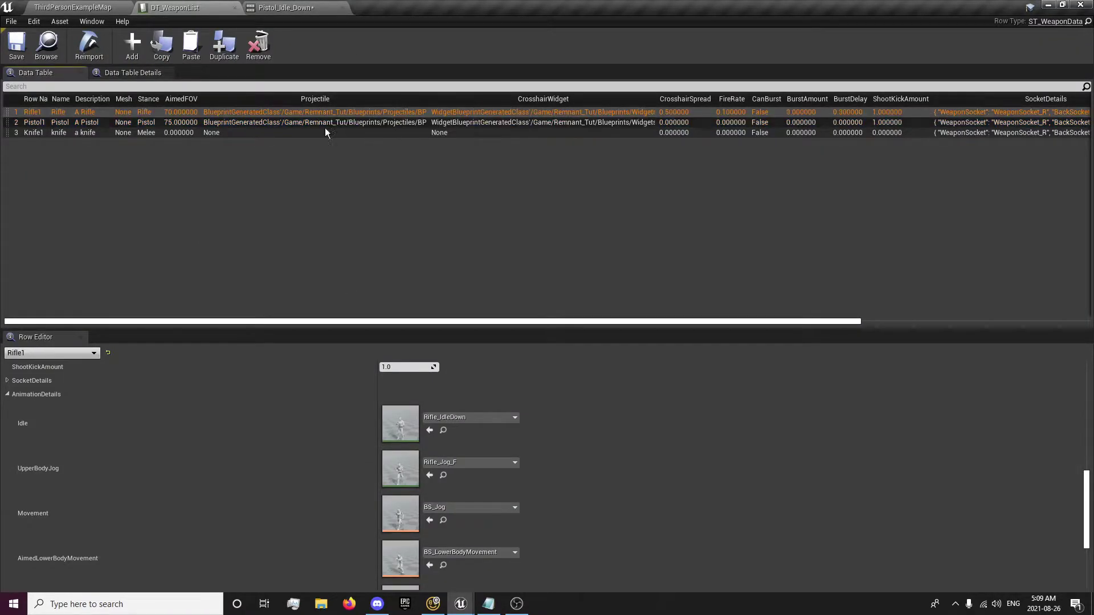
{"action": "left_click", "coordinate": [443, 432]}
{"action": "double_click", "coordinate": [266, 213]}
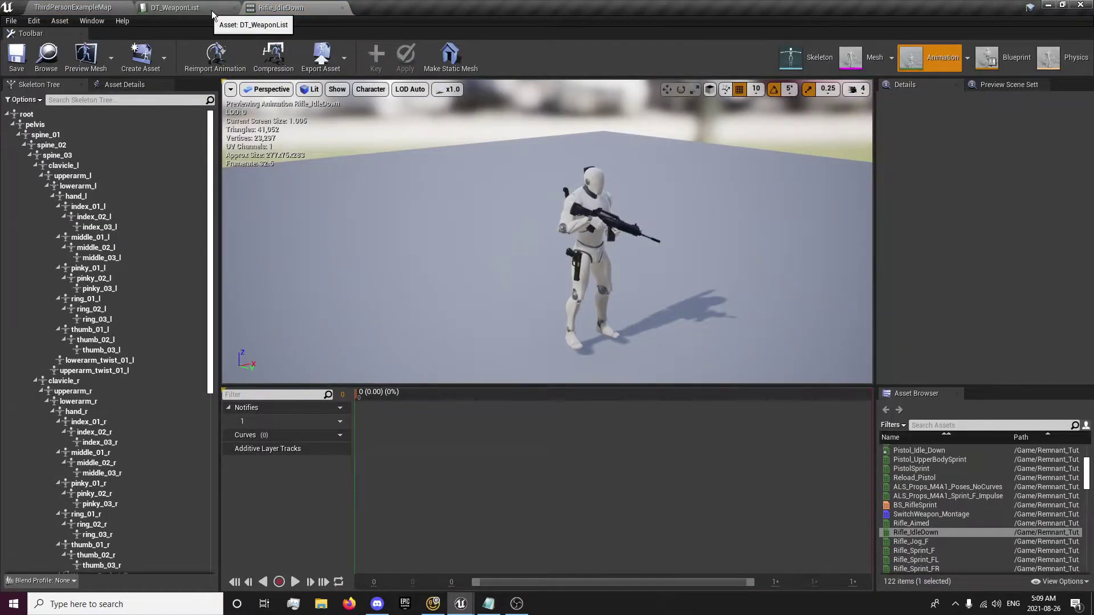
Open Pistol_Idle_Down from the PistolAnimations folder in its own window and pause it at frame 0.
{"action": "left_click", "coordinate": [73, 7]}
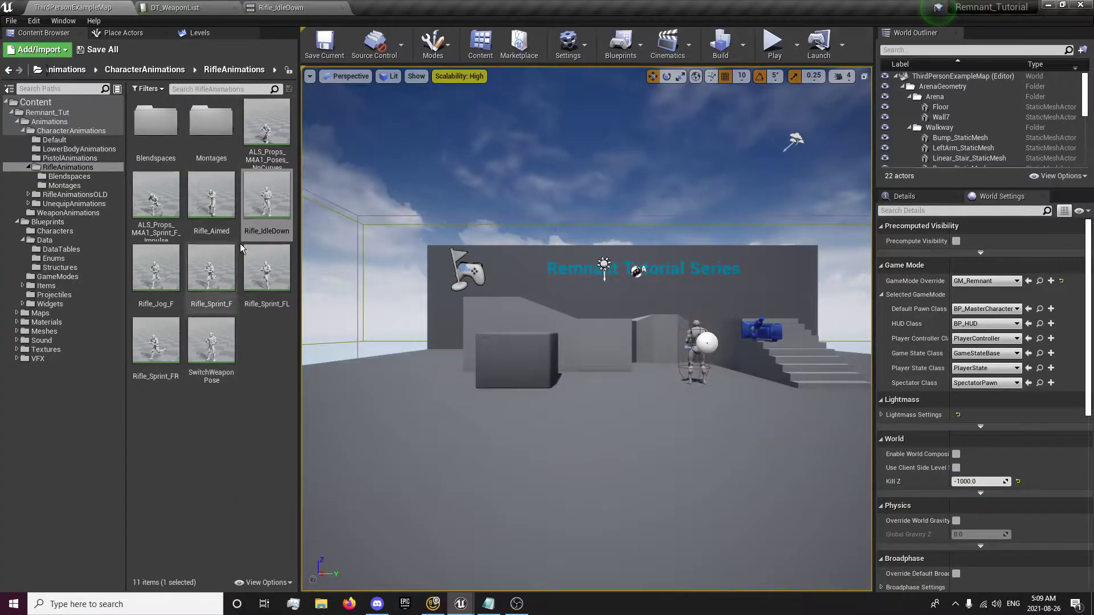
{"action": "left_click", "coordinate": [145, 69]}
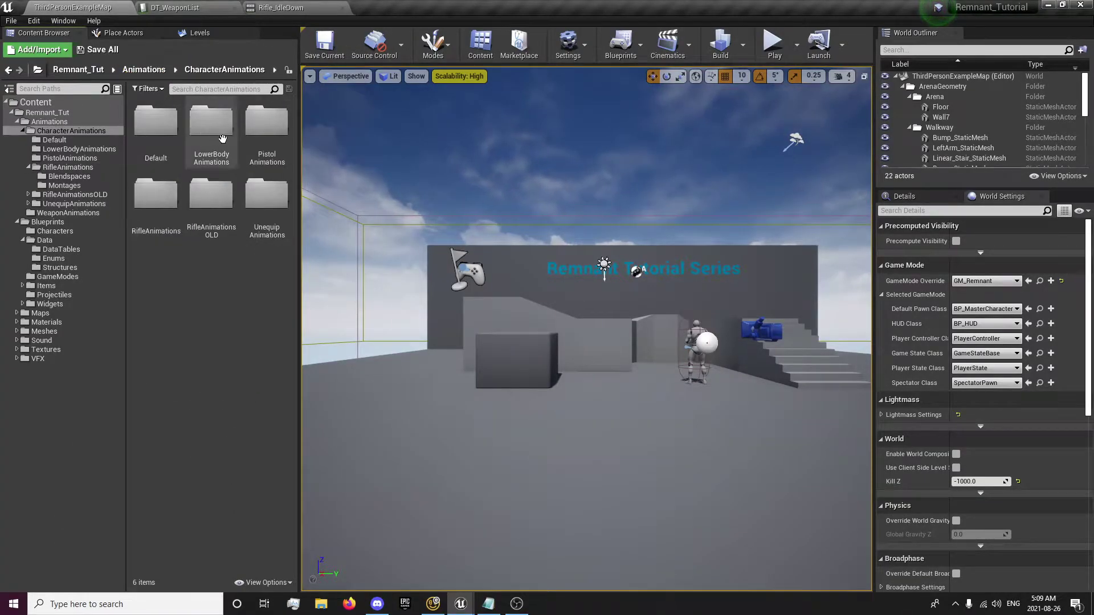
{"action": "double_click", "coordinate": [266, 128]}
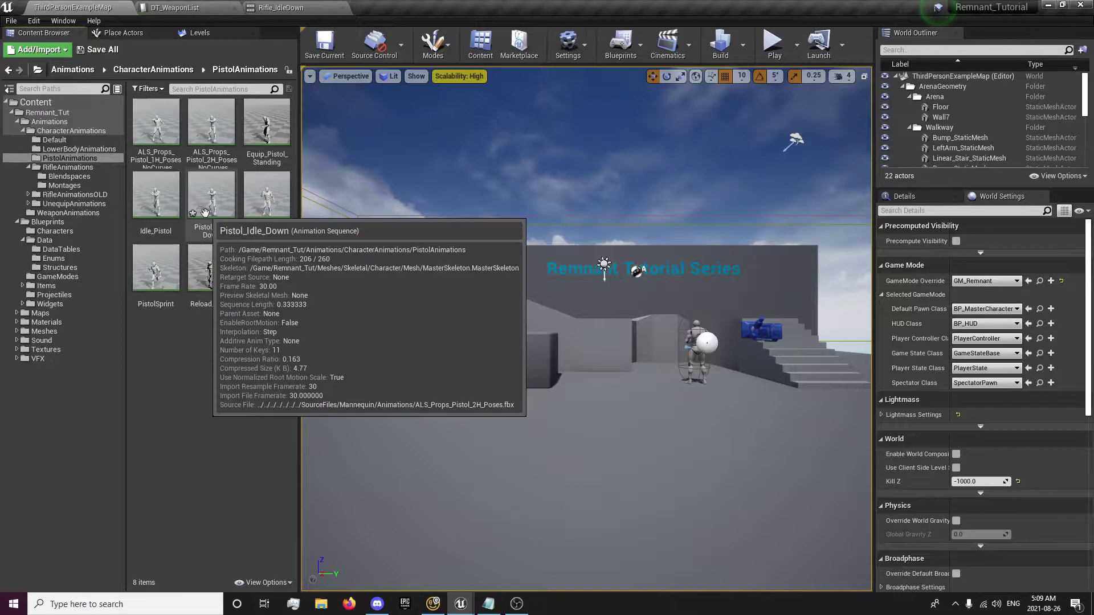
{"action": "right_click", "coordinate": [205, 212]}
{"action": "left_click", "coordinate": [302, 194]}
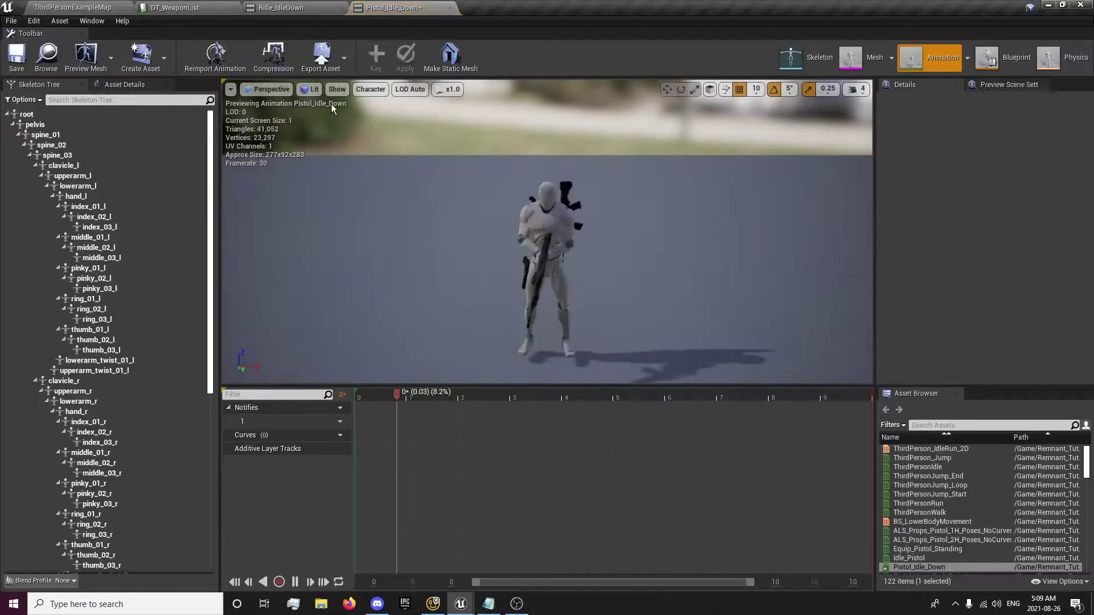
{"action": "left_click", "coordinate": [295, 582]}
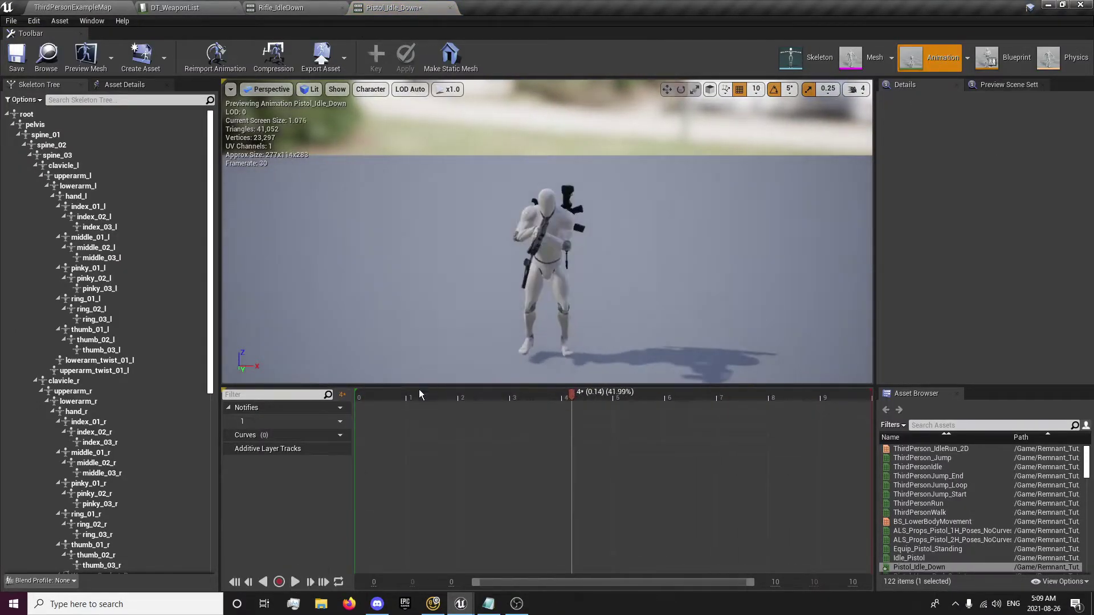
{"action": "left_click_drag", "start_coordinate": [573, 397], "coordinate": [356, 404]}
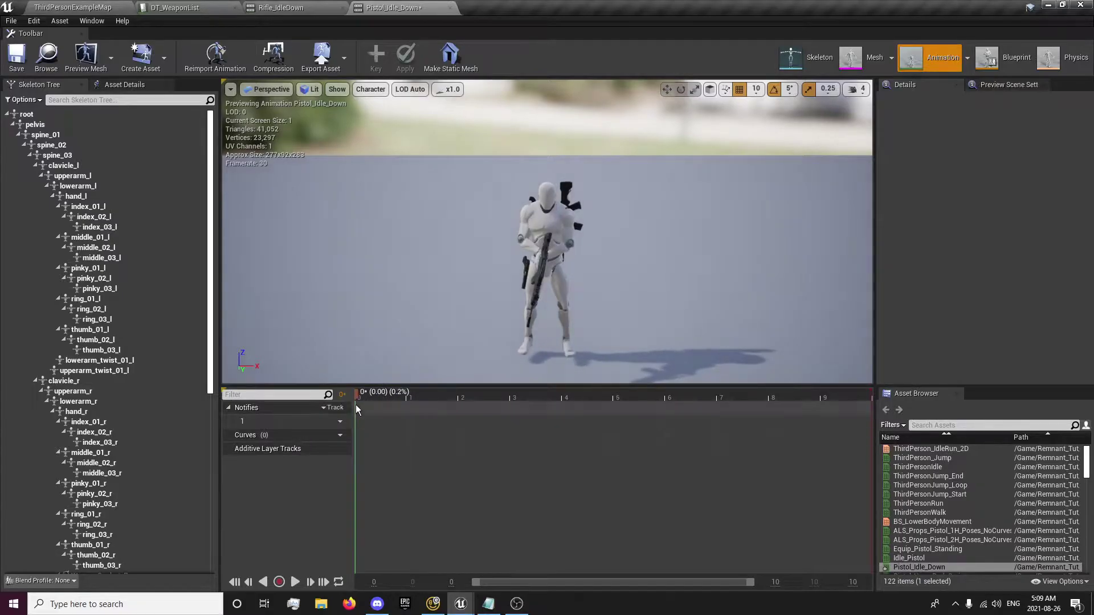
Compare the character's pose in Rifle_IdleDown with the first-frame pose of Pistol_Idle_Down from matching front views.
{"action": "left_click", "coordinate": [295, 6]}
{"action": "right_click_drag", "start_coordinate": [523, 232], "coordinate": [485, 221]}
{"action": "middle_click_drag", "start_coordinate": [523, 232], "coordinate": [650, 274]}
{"action": "right_click_drag", "start_coordinate": [523, 232], "coordinate": [485, 221]}
{"action": "middle_click_drag", "start_coordinate": [523, 232], "coordinate": [616, 242]}
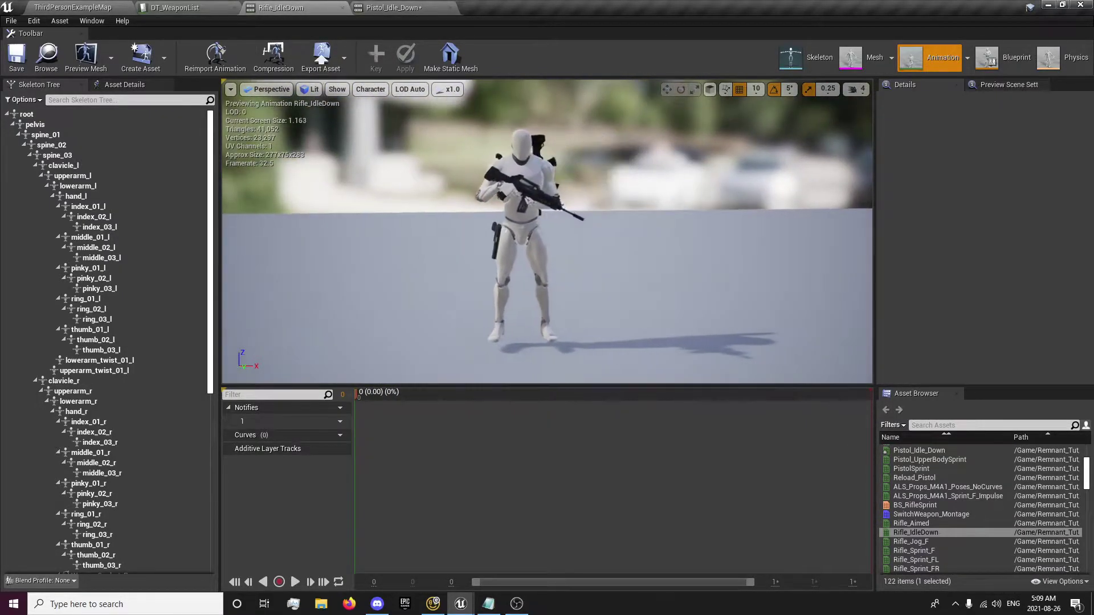
{"action": "left_click", "coordinate": [422, 4]}
{"action": "right_click_drag", "start_coordinate": [512, 255], "coordinate": [516, 296]}
{"action": "left_click", "coordinate": [291, 7]}
{"action": "left_click", "coordinate": [383, 7]}
{"action": "left_click", "coordinate": [312, 5]}
{"action": "left_click", "coordinate": [378, 9]}
{"action": "left_click", "coordinate": [312, 6]}
{"action": "left_click", "coordinate": [383, 7]}
{"action": "left_click", "coordinate": [312, 7]}
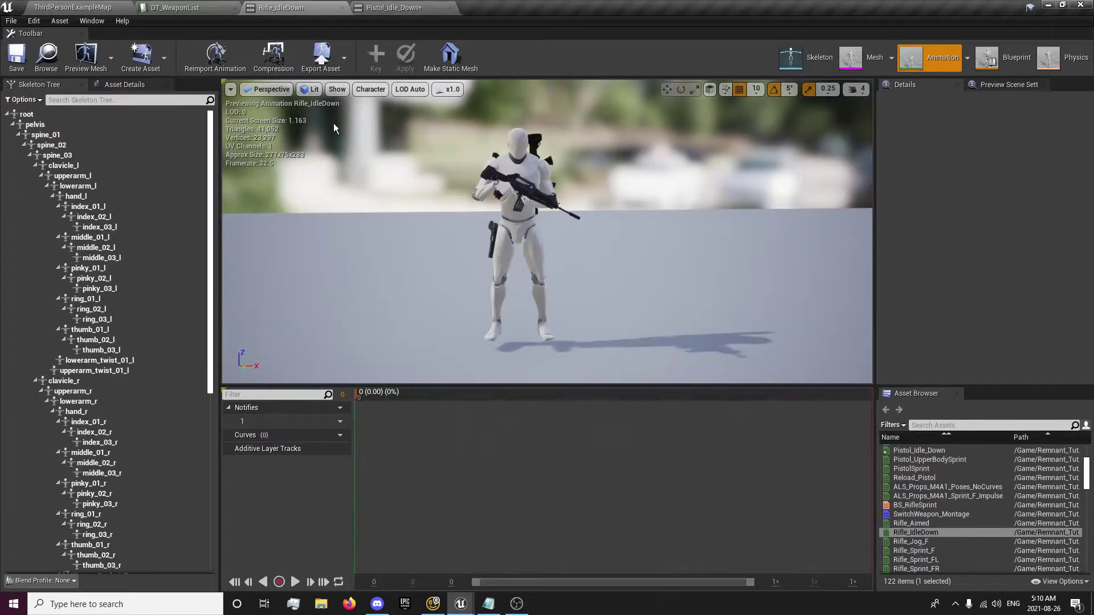
{"action": "left_click", "coordinate": [371, 6]}
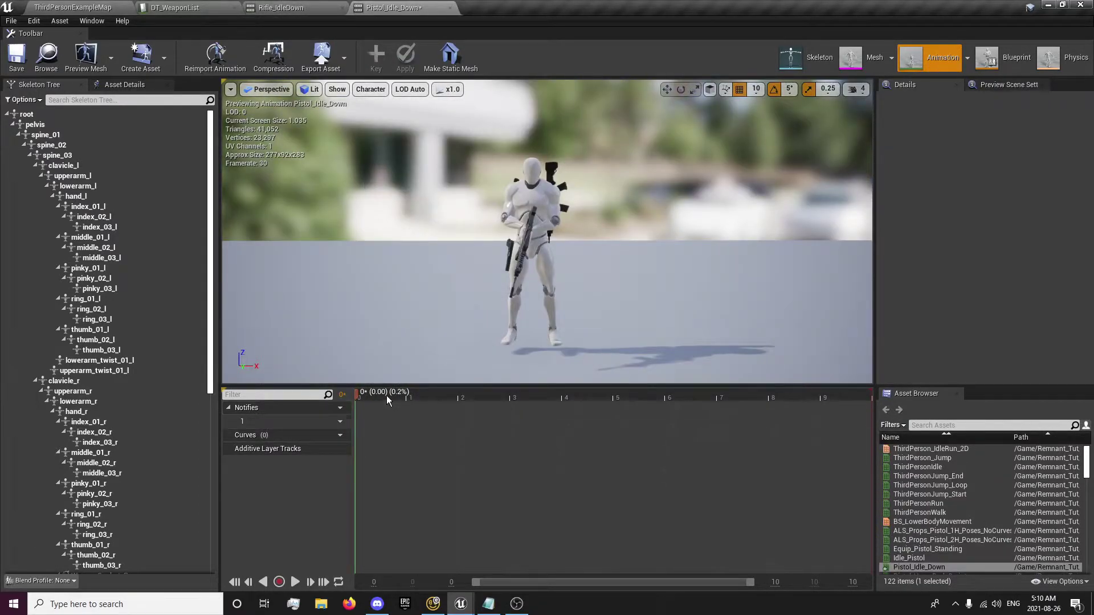
Remove frames 1 to 11 from Pistol_Idle_Down so only the first pose is kept, and save the animation.
{"action": "right_click", "coordinate": [363, 392]}
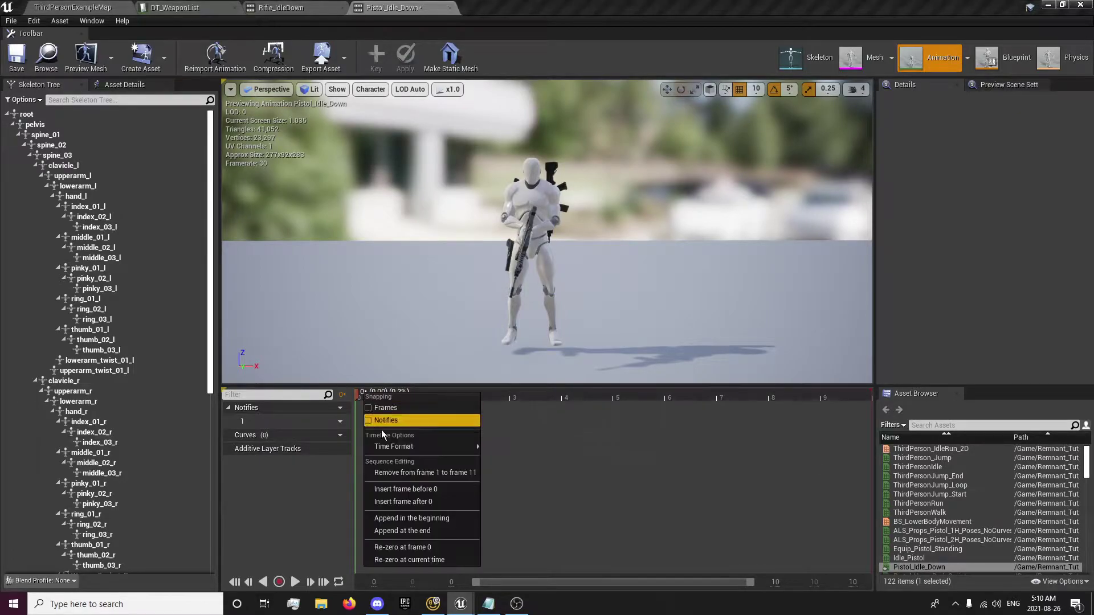
{"action": "left_click", "coordinate": [417, 473]}
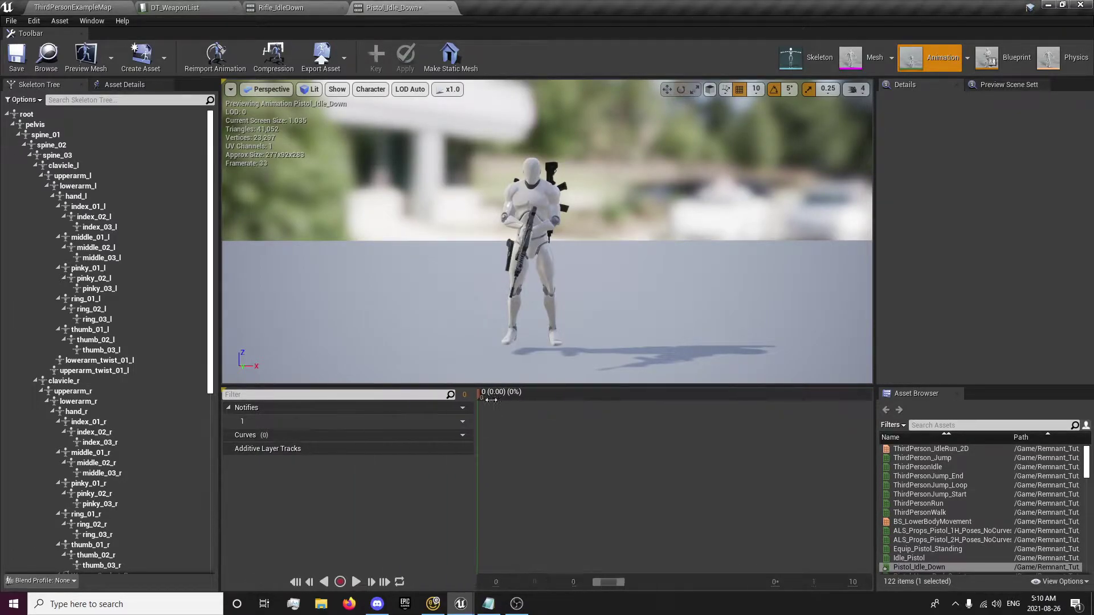
{"action": "left_click_drag", "start_coordinate": [449, 433], "coordinate": [306, 433]}
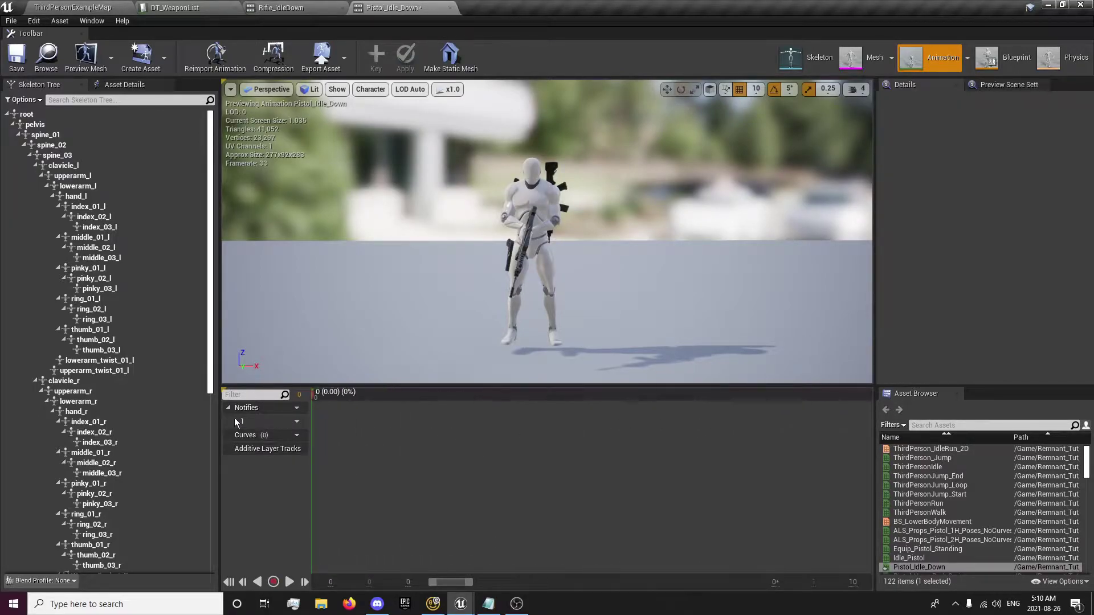
{"action": "left_click", "coordinate": [16, 55]}
Close the Pistol_Idle_Down and Rifle_IdleDown editors and return to the DT_WeaponList data table.
{"action": "left_click", "coordinate": [449, 10]}
{"action": "left_click", "coordinate": [343, 7]}
{"action": "left_click", "coordinate": [73, 7]}
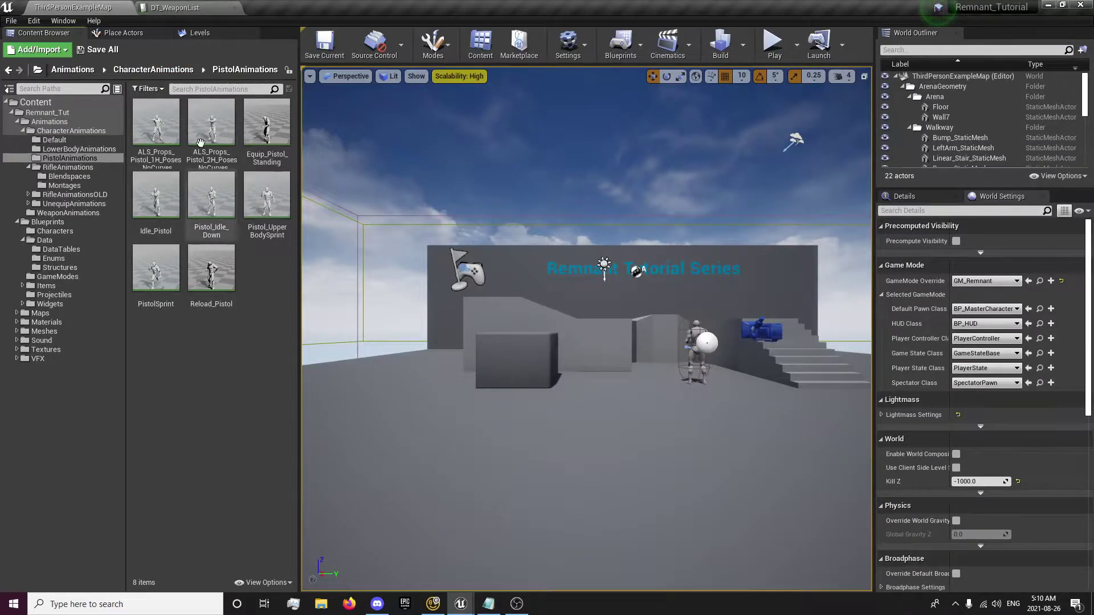
{"action": "left_click", "coordinate": [174, 7]}
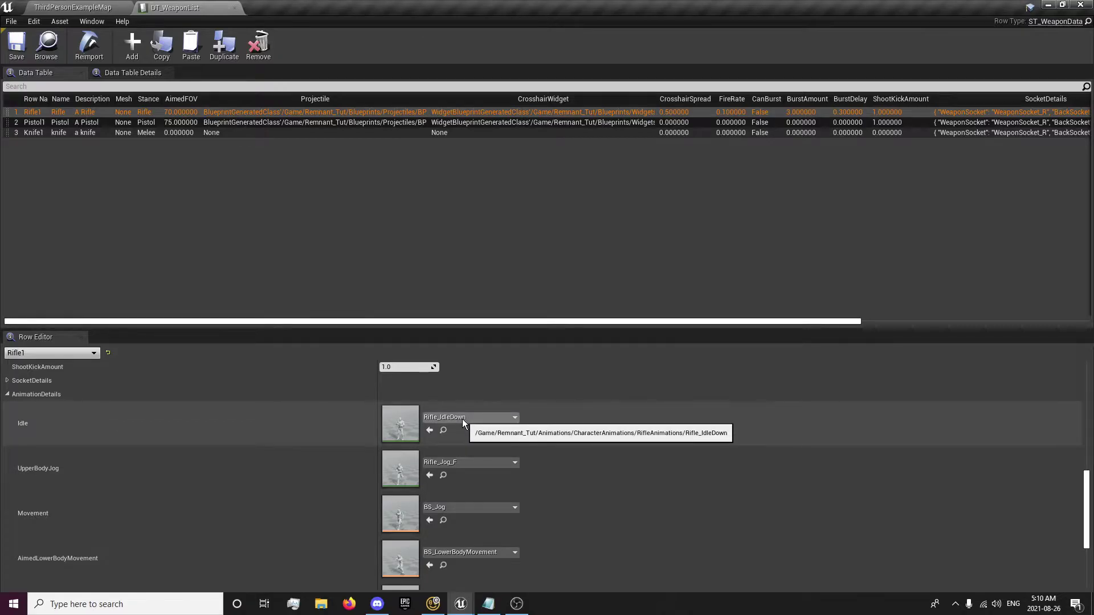
Set the Idle animation of the Pistol1 row to Pistol_Idle_Down.
{"action": "scroll", "coordinate": [442, 399], "scroll_direction": "up", "scroll_amount": 3}
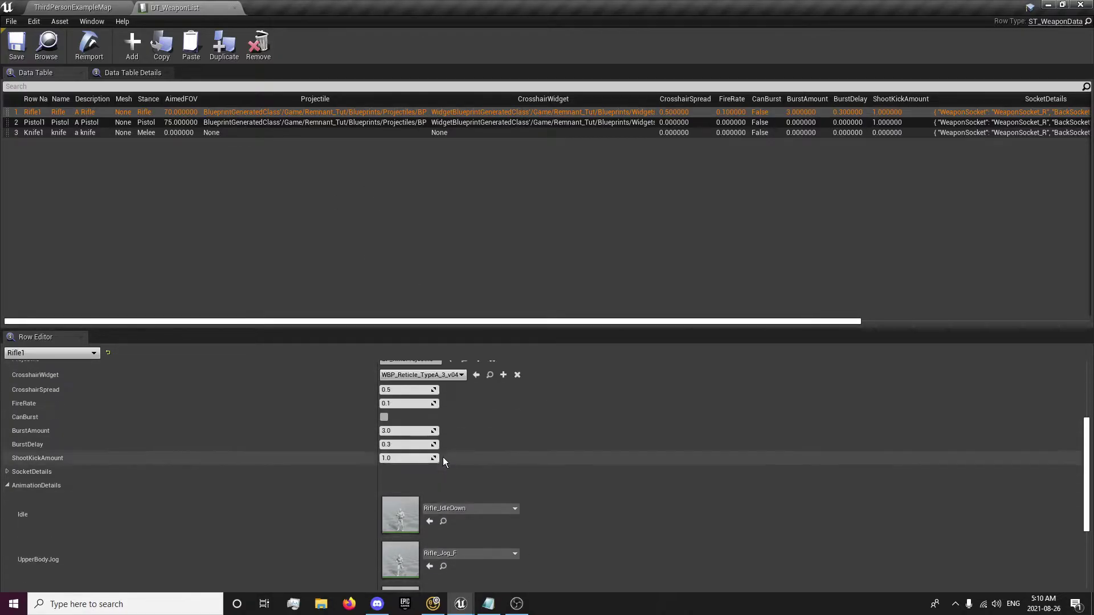
{"action": "scroll", "coordinate": [518, 460], "scroll_direction": "down", "scroll_amount": 1}
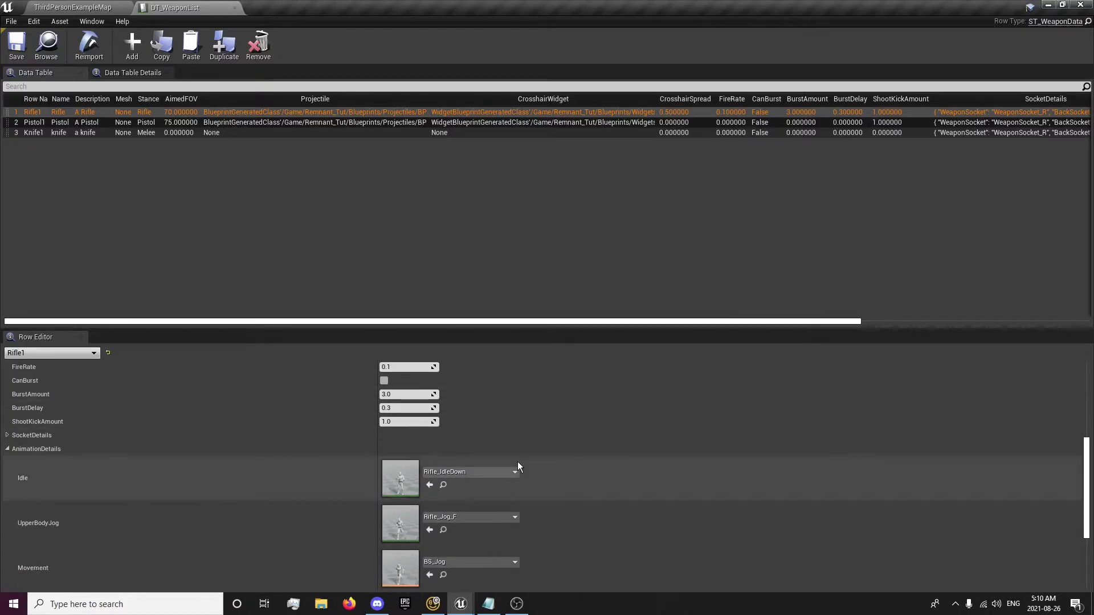
{"action": "left_click", "coordinate": [372, 122]}
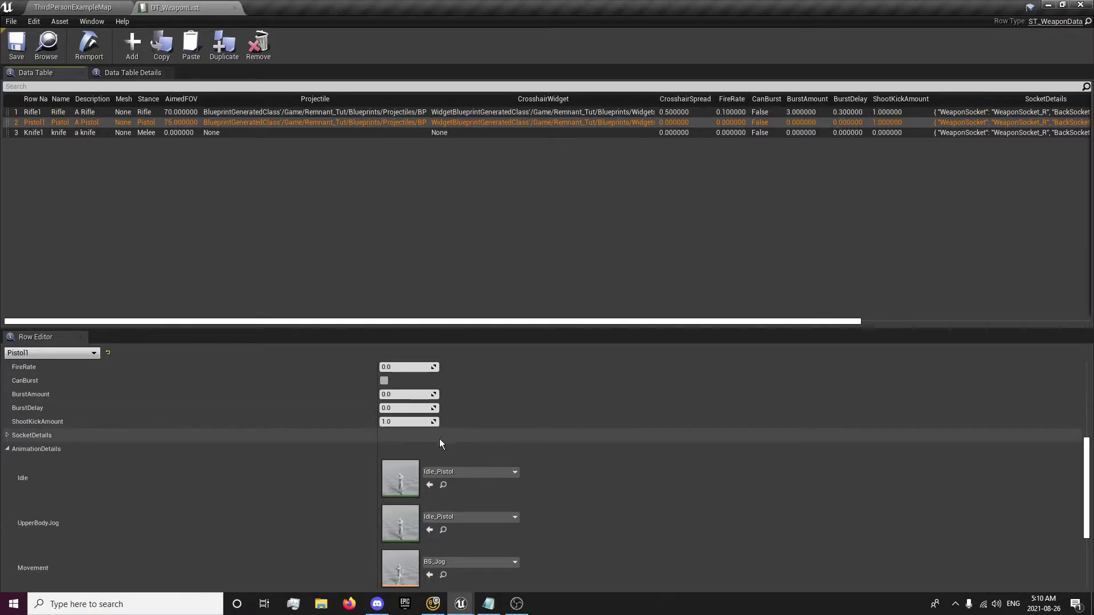
{"action": "left_click", "coordinate": [434, 472]}
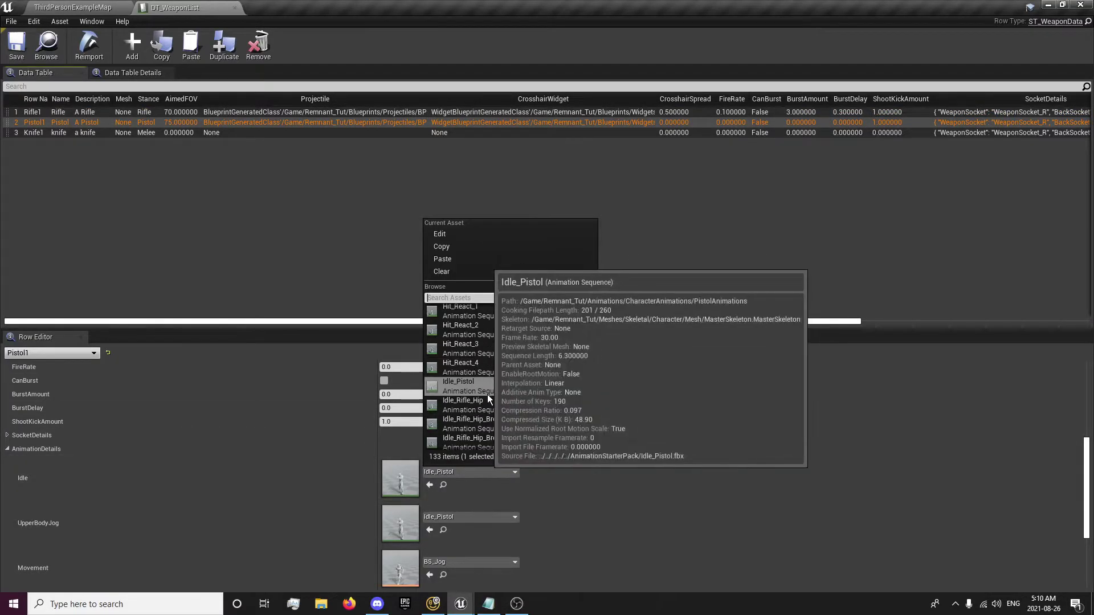
{"action": "type", "text": "idle"}
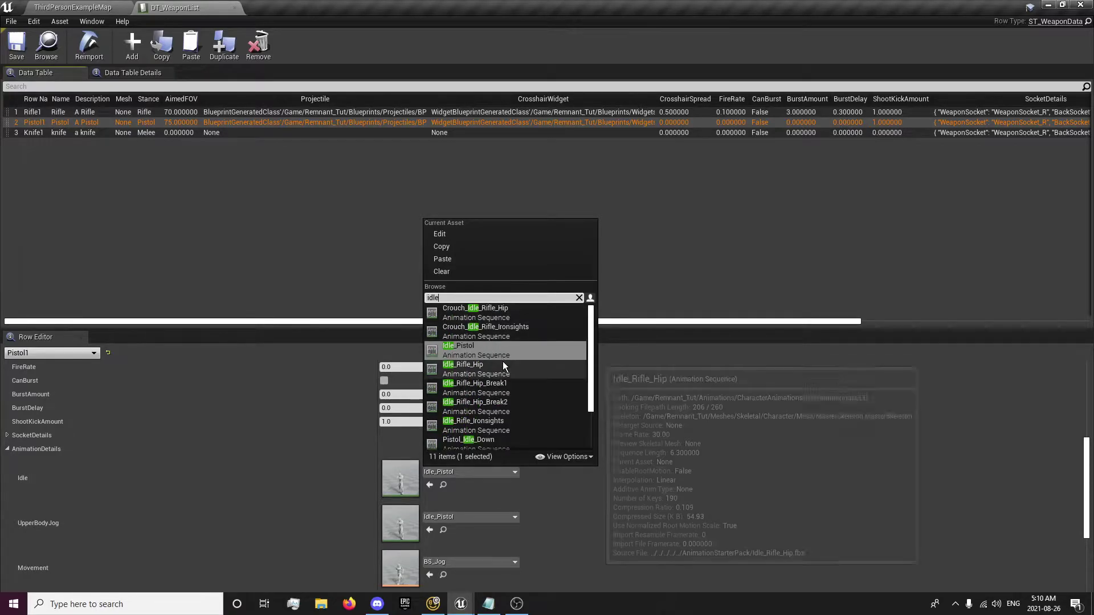
{"action": "scroll", "coordinate": [503, 361], "scroll_direction": "down", "scroll_amount": 2}
{"action": "left_click", "coordinate": [491, 384]}
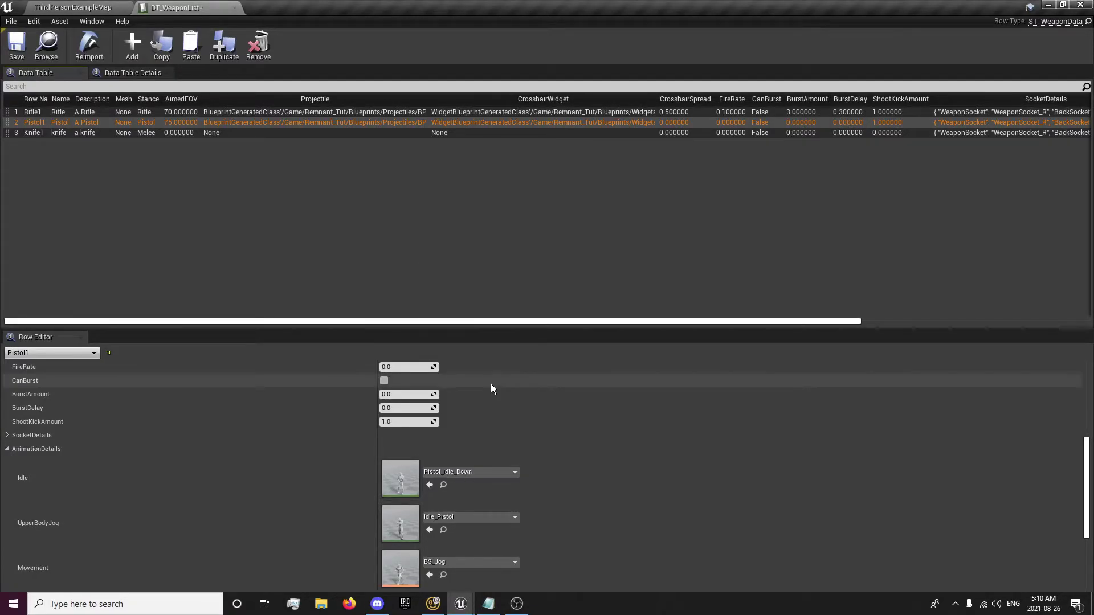
Compare the animation details of the Rifle1 and Pistol1 rows and review the pistol's remaining animation slots.
{"action": "left_click", "coordinate": [400, 112]}
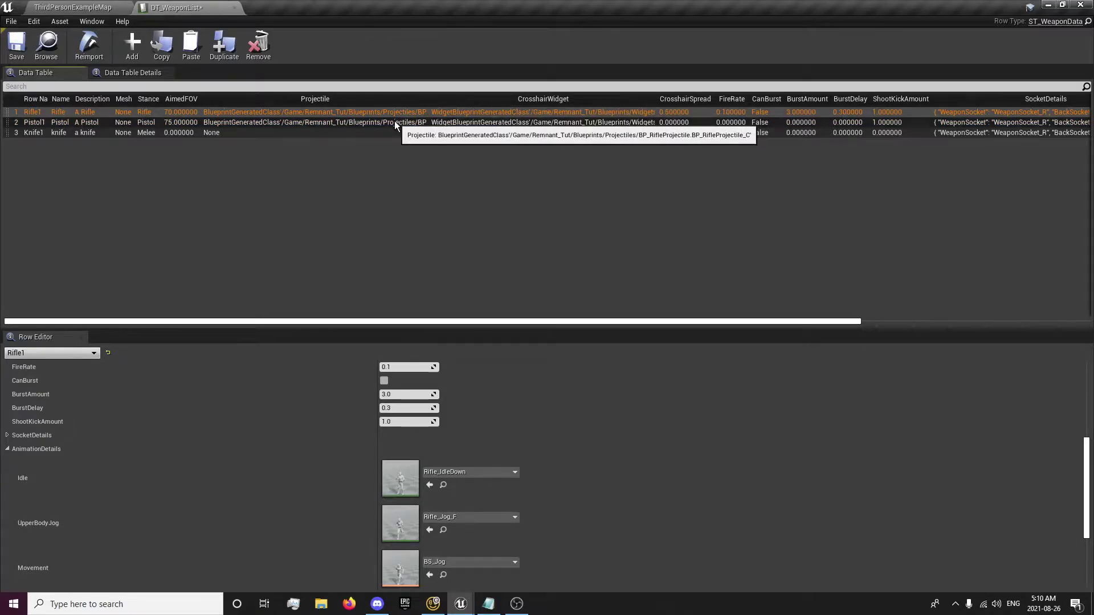
{"action": "left_click", "coordinate": [395, 122]}
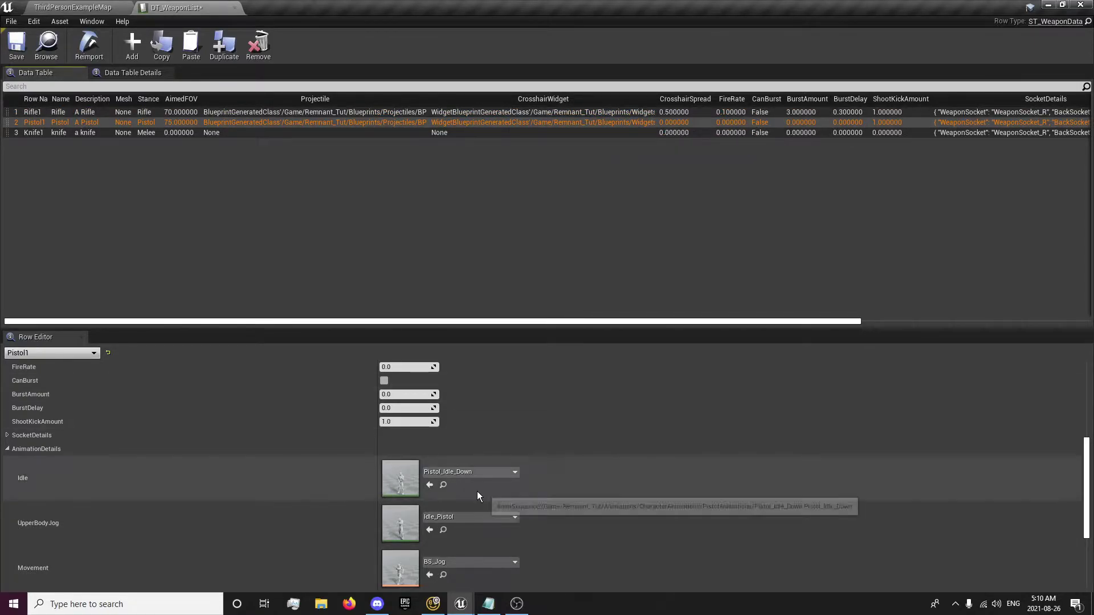
{"action": "scroll", "coordinate": [477, 491], "scroll_direction": "down", "scroll_amount": 3}
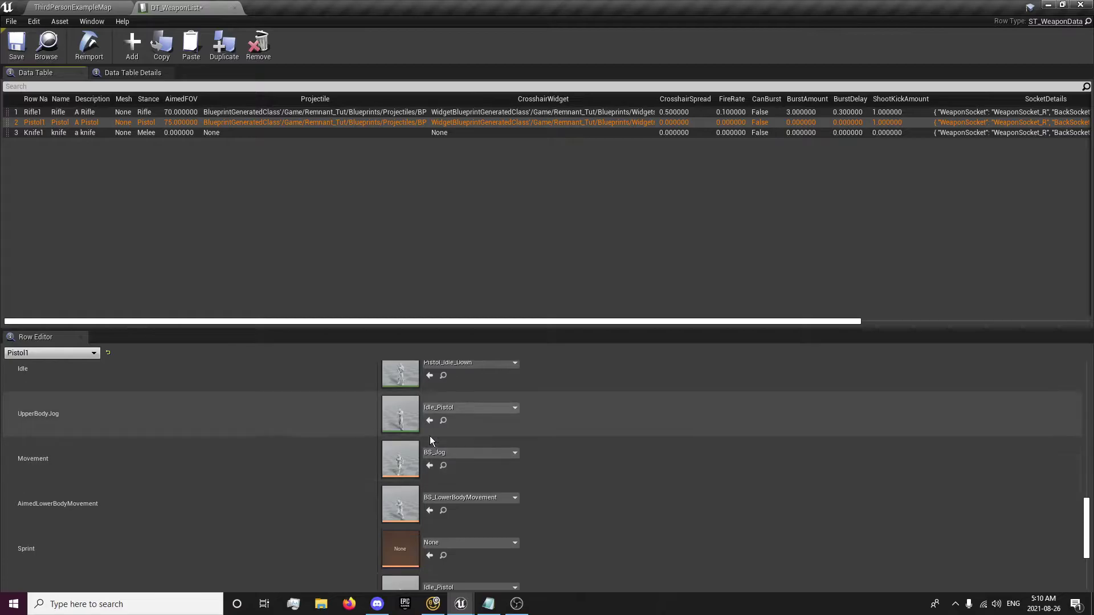
{"action": "scroll", "coordinate": [435, 422], "scroll_direction": "down", "scroll_amount": 2}
{"action": "scroll", "coordinate": [437, 424], "scroll_direction": "down", "scroll_amount": 3}
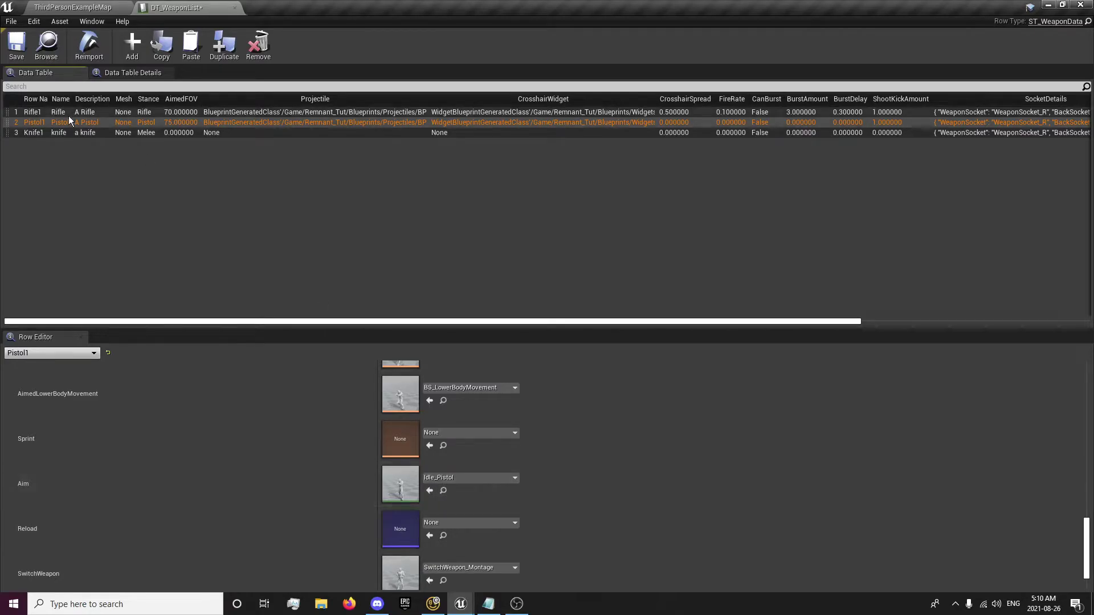
Duplicate the ALS_Props_Pistol_2H poses animation in the PistolAnimations folder and name the copy Pistol_Idle_Aimed.
{"action": "left_click", "coordinate": [98, 6]}
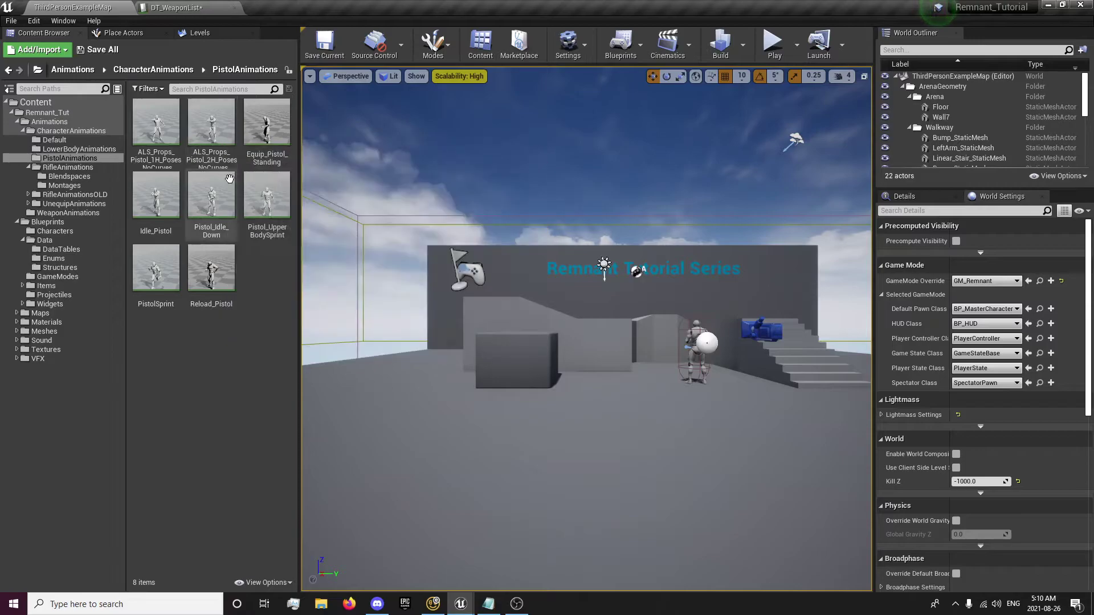
{"action": "right_click", "coordinate": [214, 137]}
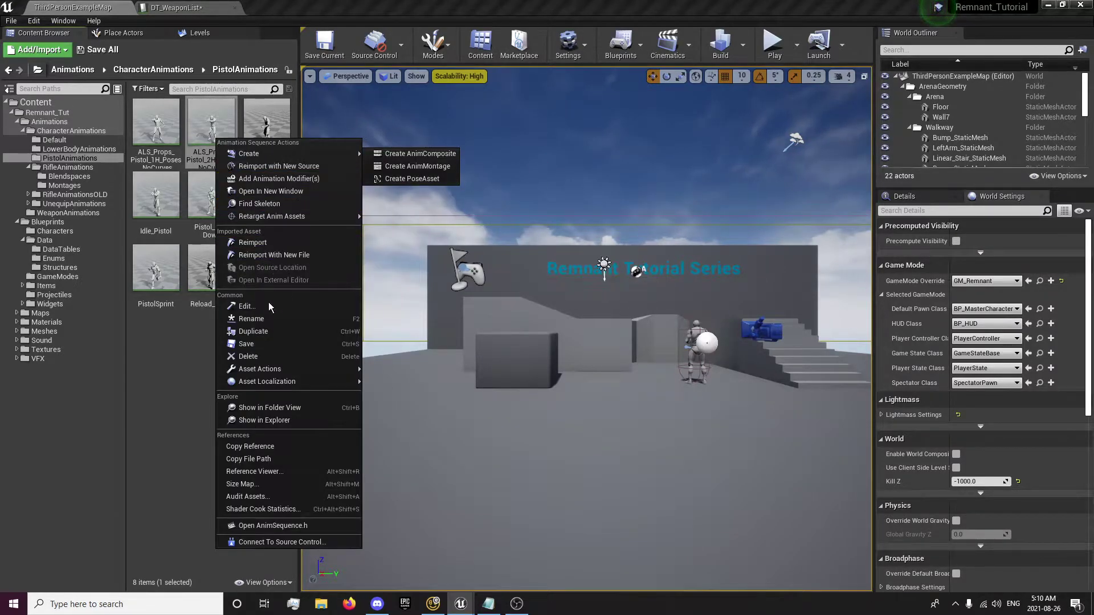
{"action": "left_click", "coordinate": [265, 332]}
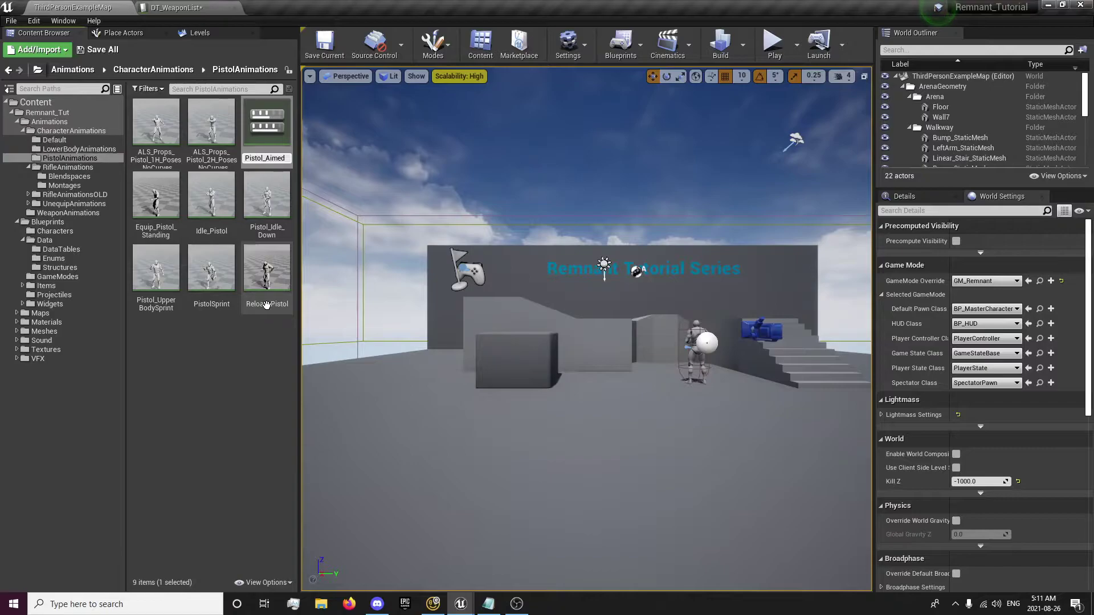
{"action": "type", "text": "Pistol_Idle_Aimed"}
{"action": "key", "text": "Return"}
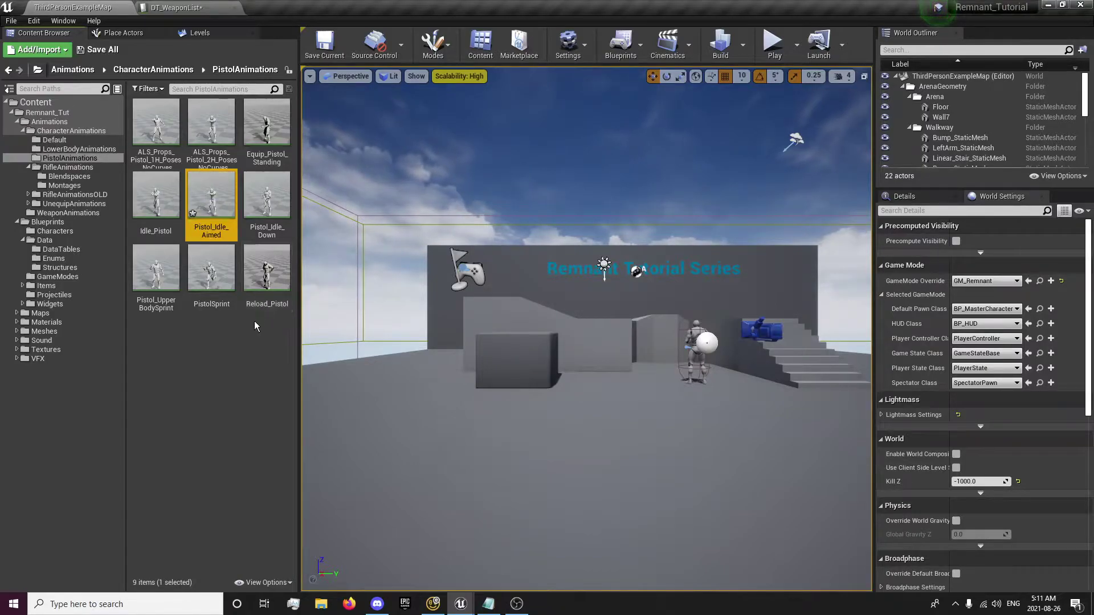
Open Pistol_Idle_Aimed, pause playback, and scrub to the aiming pose just after frame 6.
{"action": "double_click", "coordinate": [215, 199]}
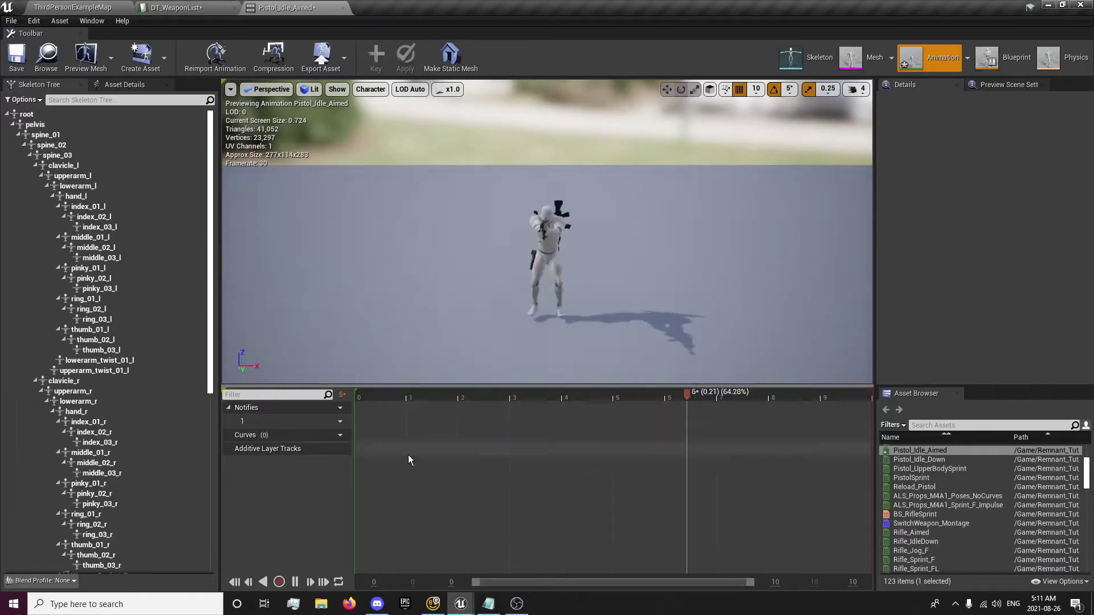
{"action": "left_click", "coordinate": [295, 582]}
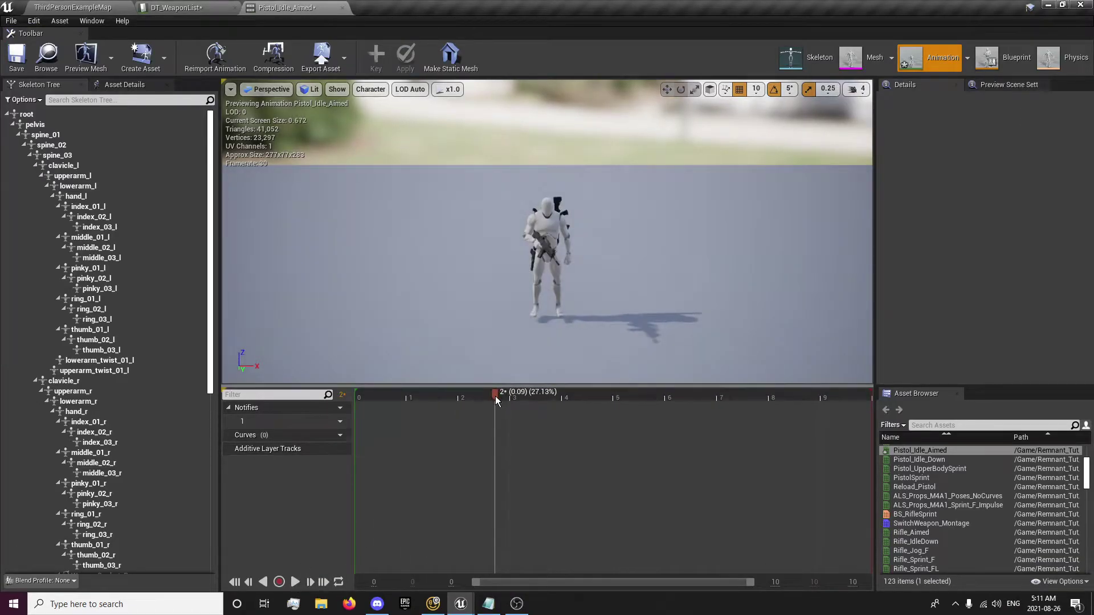
{"action": "left_click_drag", "start_coordinate": [495, 395], "coordinate": [323, 414]}
{"action": "left_click_drag", "start_coordinate": [456, 411], "coordinate": [679, 410]}
{"action": "mouse_move", "coordinate": [600, 354]}
{"action": "right_mouse_down"}
{"action": "mouse_move", "coordinate": [686, 354]}
{"action": "mouse_move", "coordinate": [603, 368]}
{"action": "right_mouse_up"}
{"action": "left_click_drag", "start_coordinate": [683, 394], "coordinate": [683, 422]}
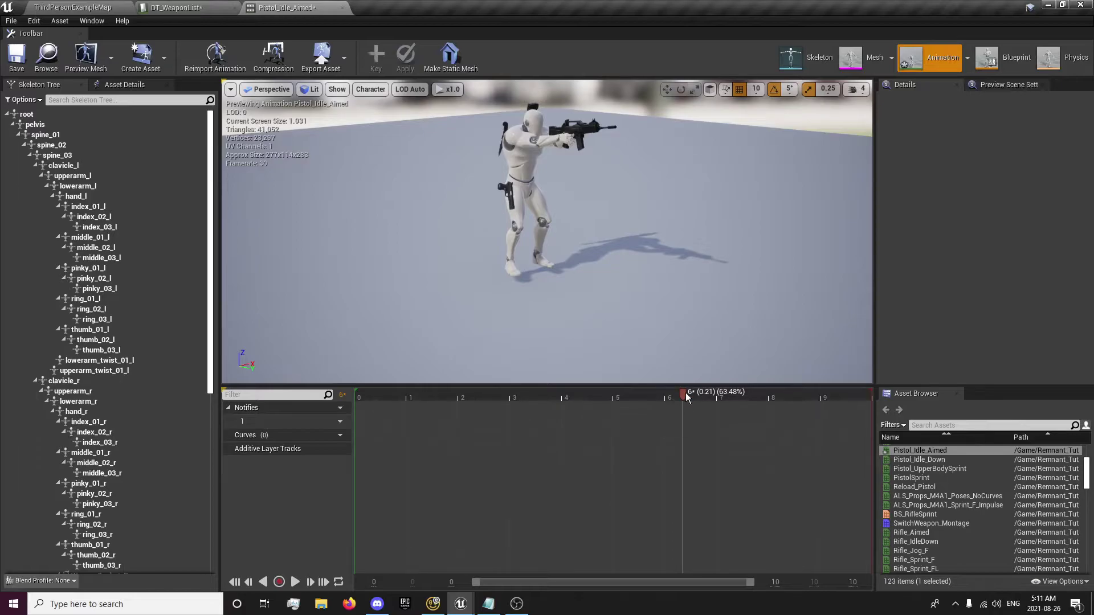
Remove frames 0 to 6 and then frames 1 to 5 from Pistol_Idle_Aimed so only the aiming pose is kept, and save it.
{"action": "right_click", "coordinate": [666, 394]}
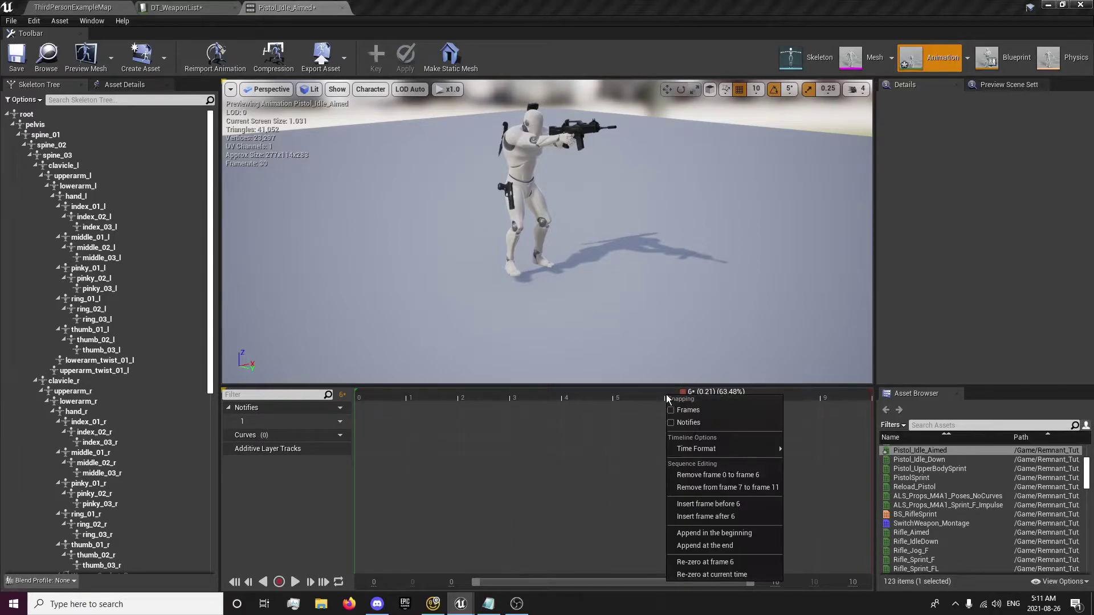
{"action": "left_click", "coordinate": [711, 475]}
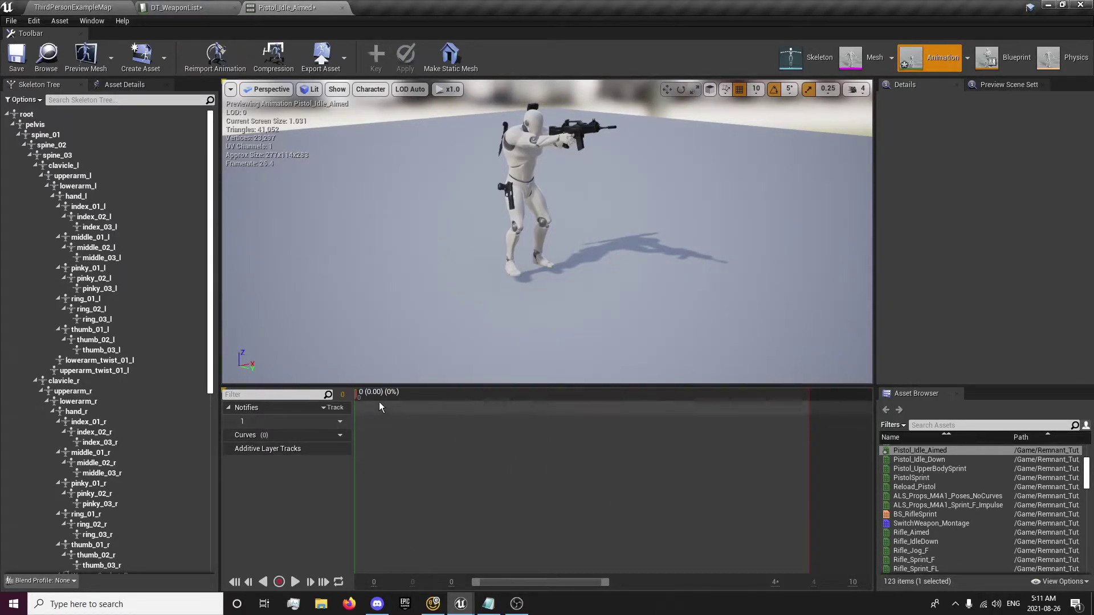
{"action": "left_click_drag", "start_coordinate": [356, 391], "coordinate": [286, 404]}
{"action": "right_click", "coordinate": [357, 398]}
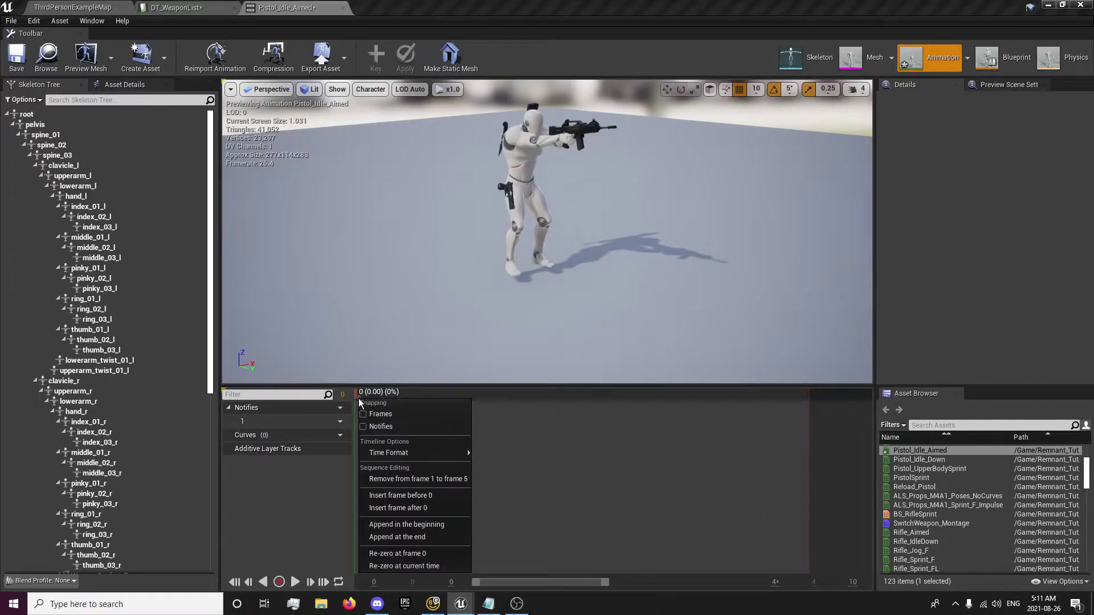
{"action": "left_click", "coordinate": [416, 476]}
{"action": "left_click_drag", "start_coordinate": [358, 396], "coordinate": [472, 402]}
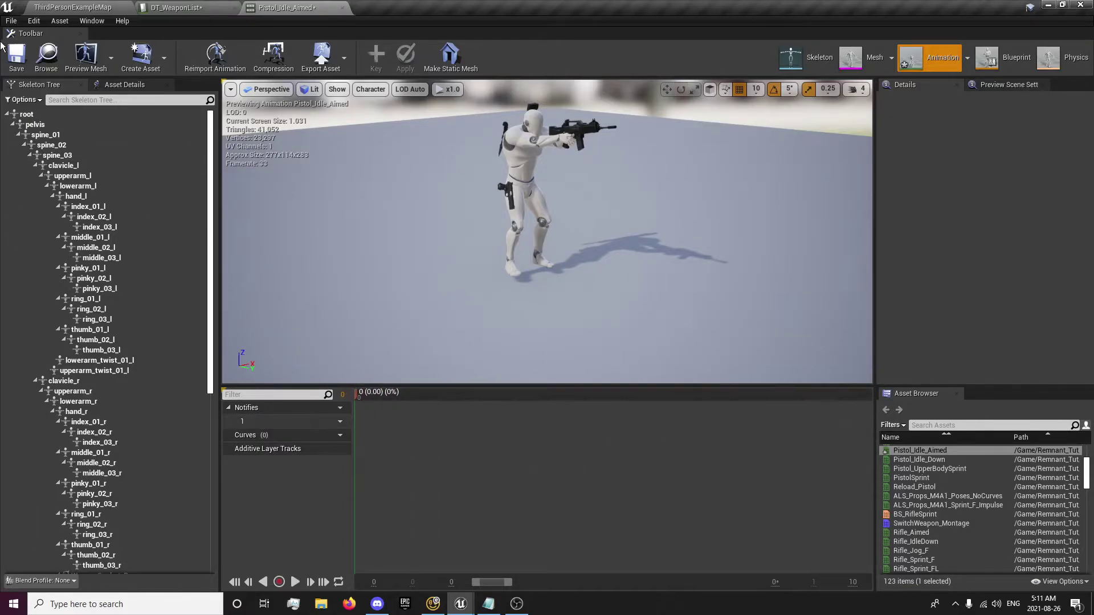
{"action": "left_click", "coordinate": [14, 56]}
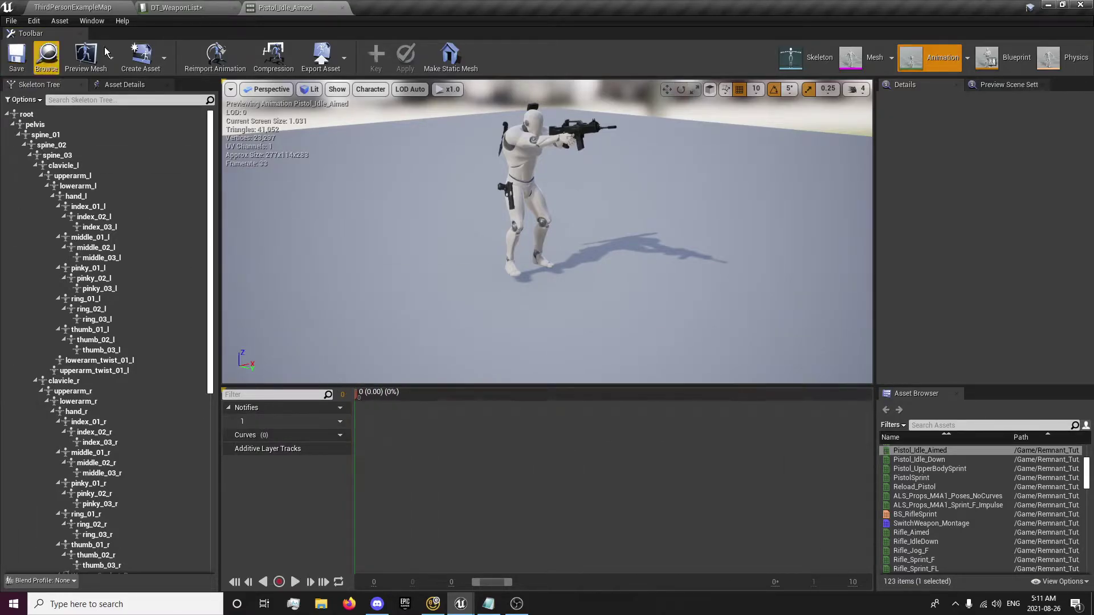
Set the Aim animation of the Pistol1 row in DT_WeaponList to Pistol_Idle_Aimed and save the data table.
{"action": "left_click", "coordinate": [187, 13]}
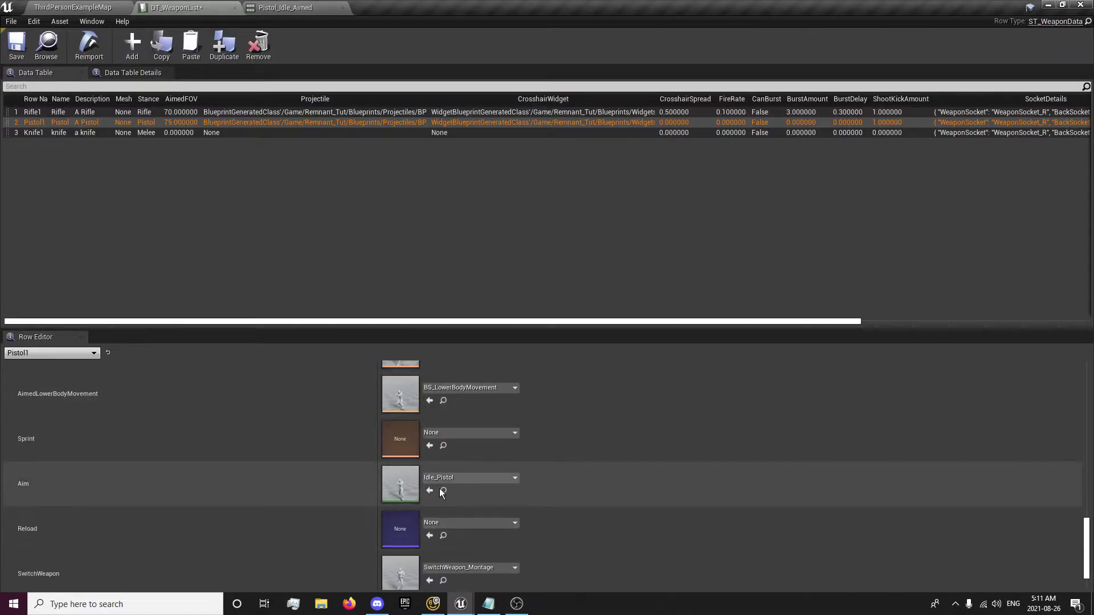
{"action": "left_click", "coordinate": [447, 477]}
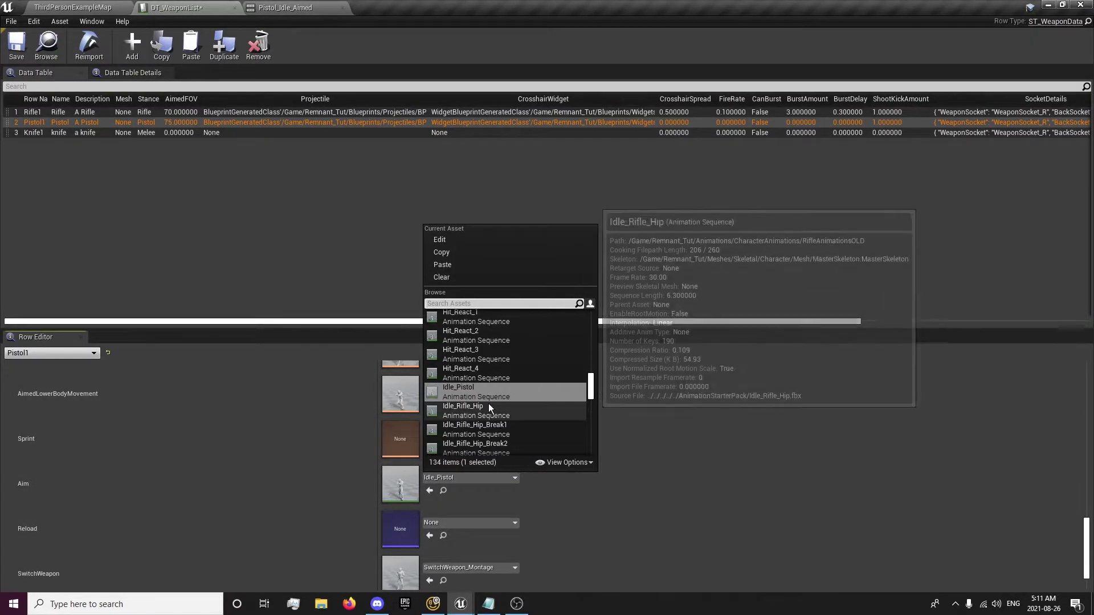
{"action": "type", "text": "aimed"}
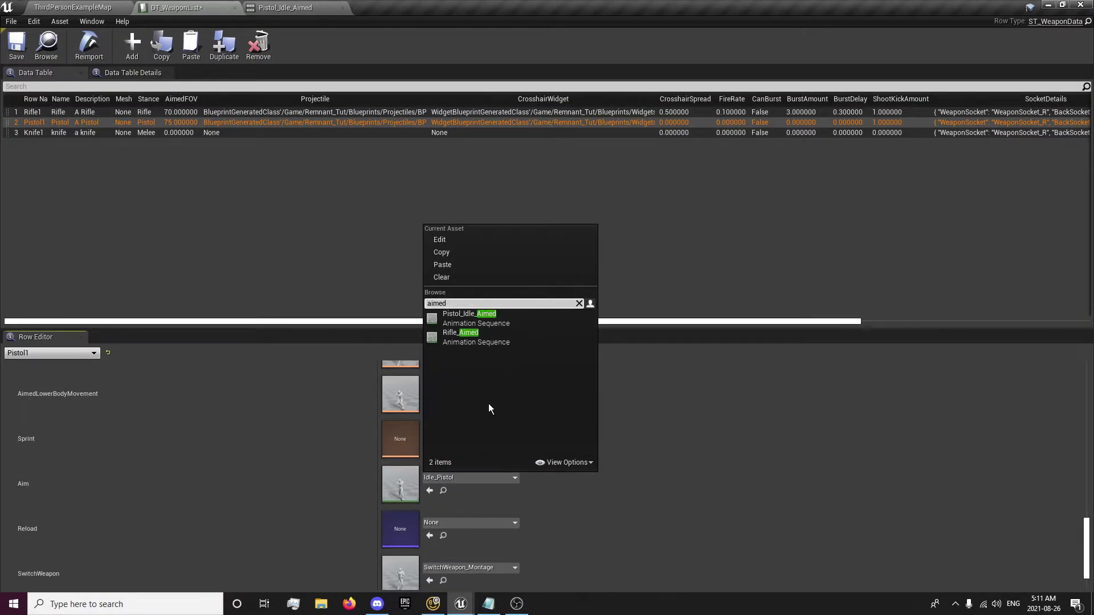
{"action": "left_click", "coordinate": [499, 319]}
{"action": "left_click", "coordinate": [13, 47]}
Play-test ThirdPersonExampleMap, switching to the pistol and checking its idle and aimed poses while standing and moving, and stop the session.
{"action": "left_click", "coordinate": [63, 7]}
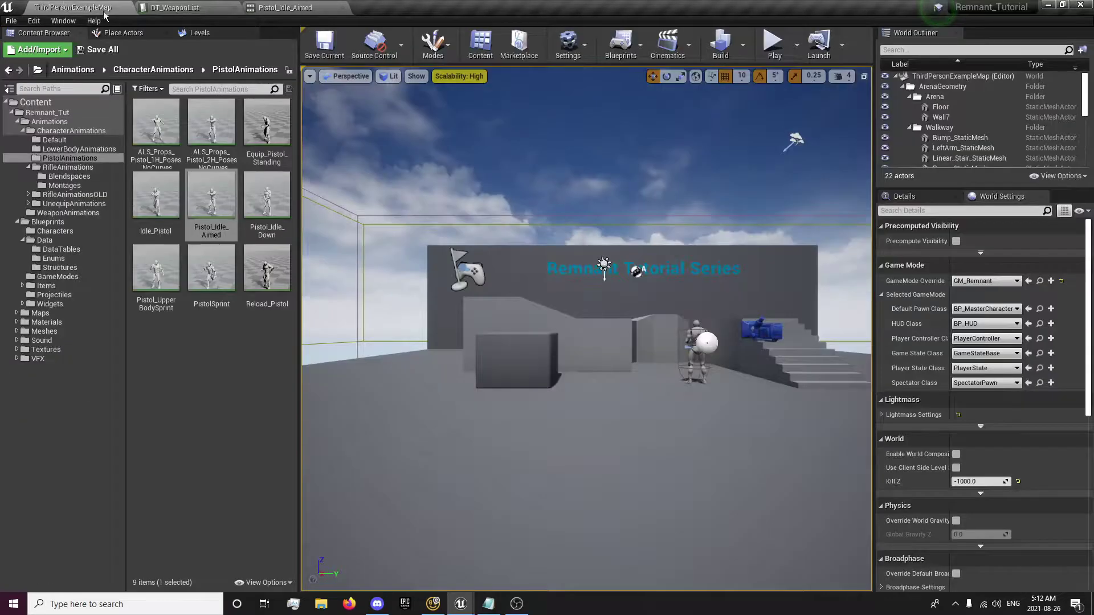
{"action": "left_click", "coordinate": [775, 45]}
{"action": "right_click", "coordinate": [587, 329]}
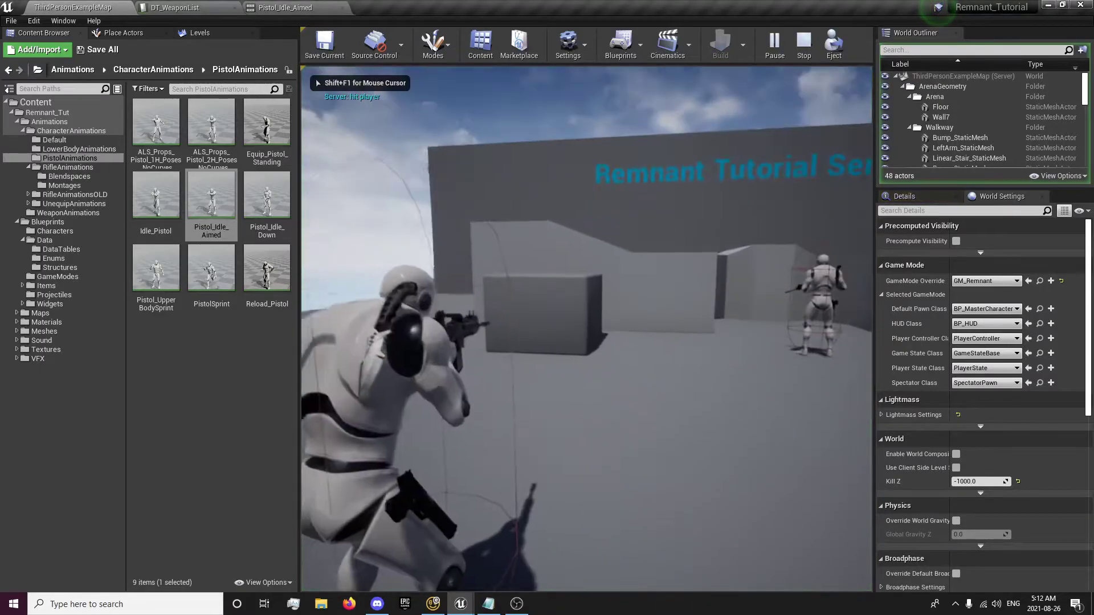
{"action": "key", "text": "2"}
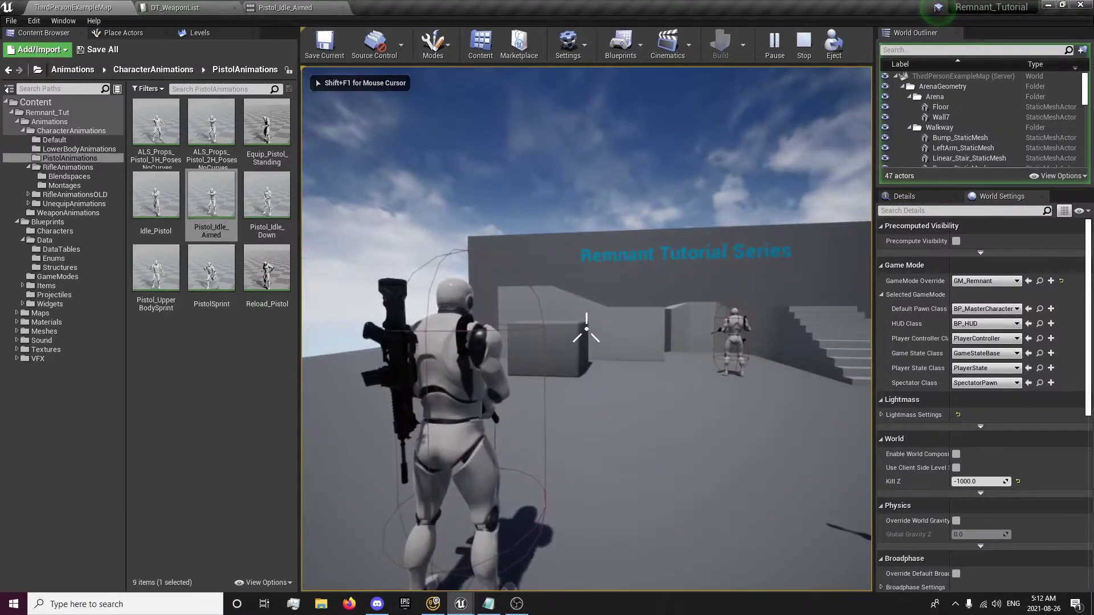
{"action": "right_click", "coordinate": [586, 329]}
{"action": "key", "text": "w"}
{"action": "key", "text": "s"}
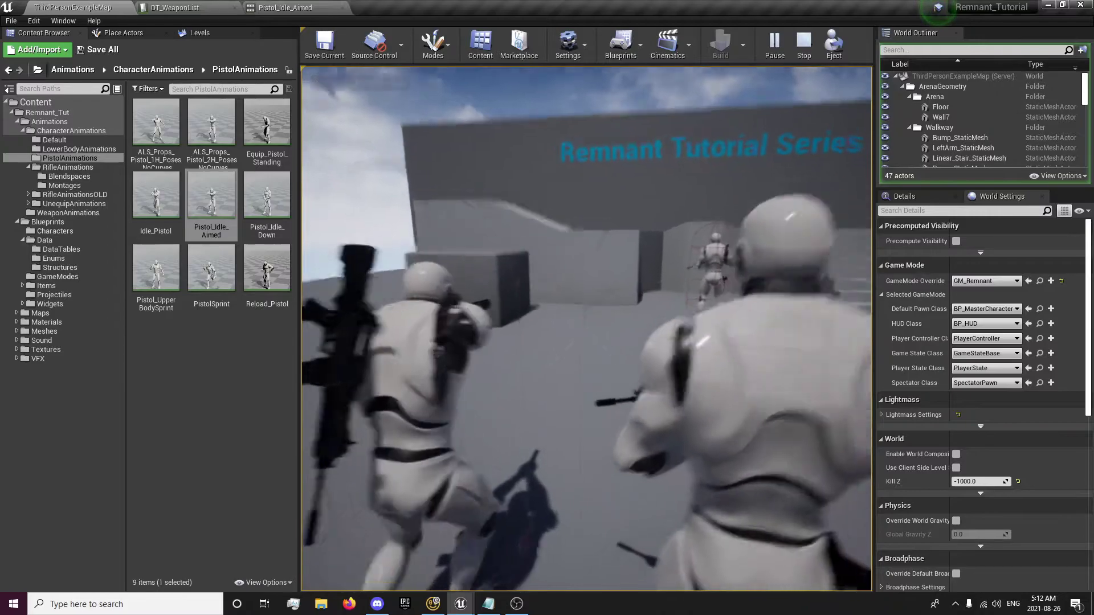
{"action": "right_click", "coordinate": [587, 329]}
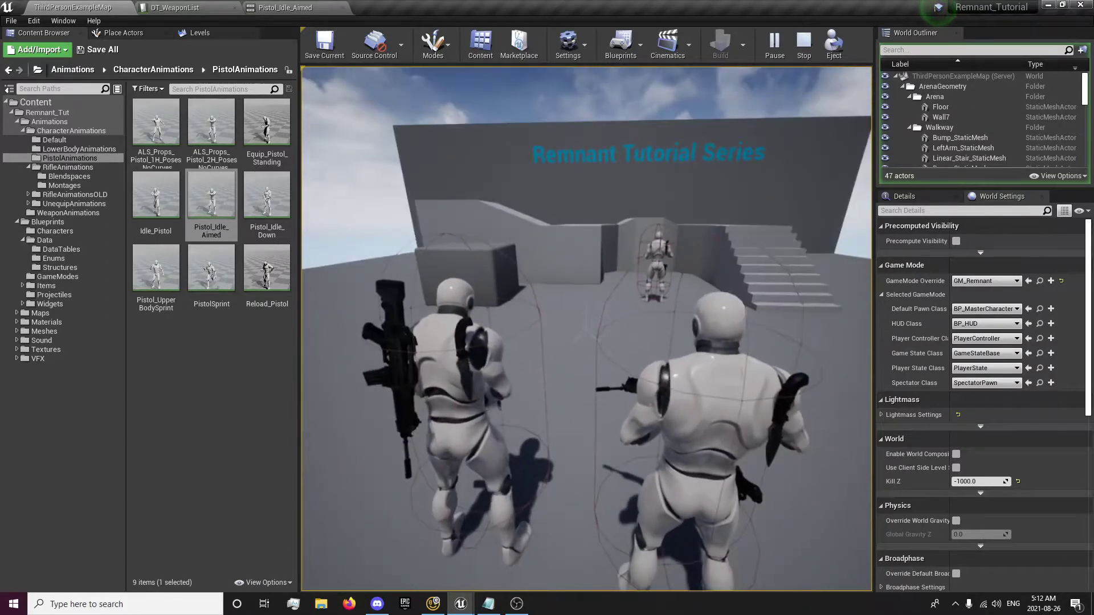
{"action": "key", "text": "a"}
{"action": "right_click", "coordinate": [586, 329]}
{"action": "key", "text": "a"}
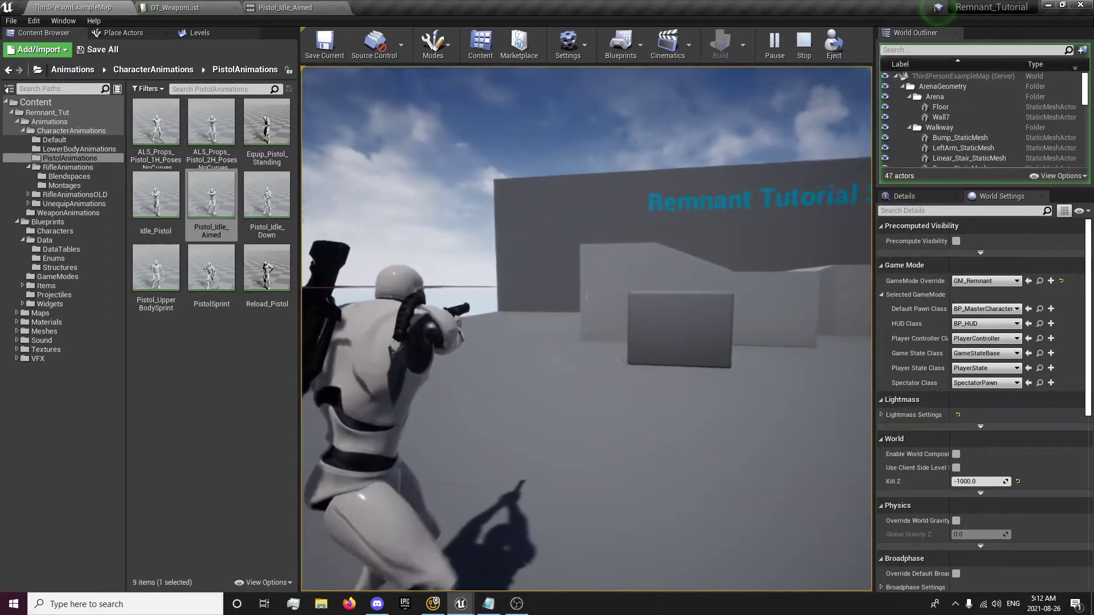
{"action": "key", "text": "w"}
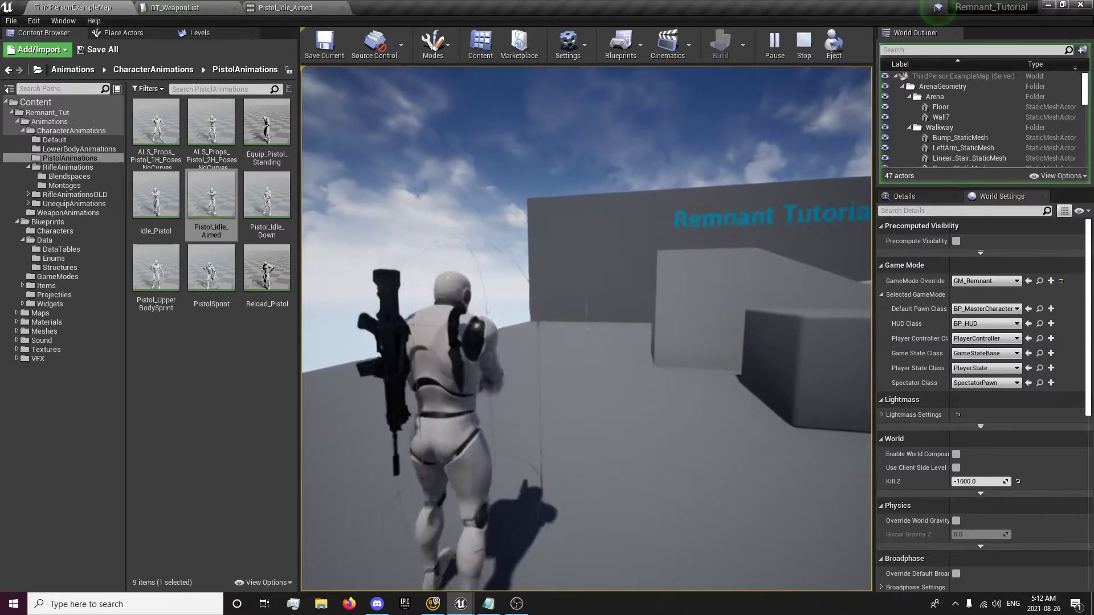
{"action": "right_click", "coordinate": [586, 329]}
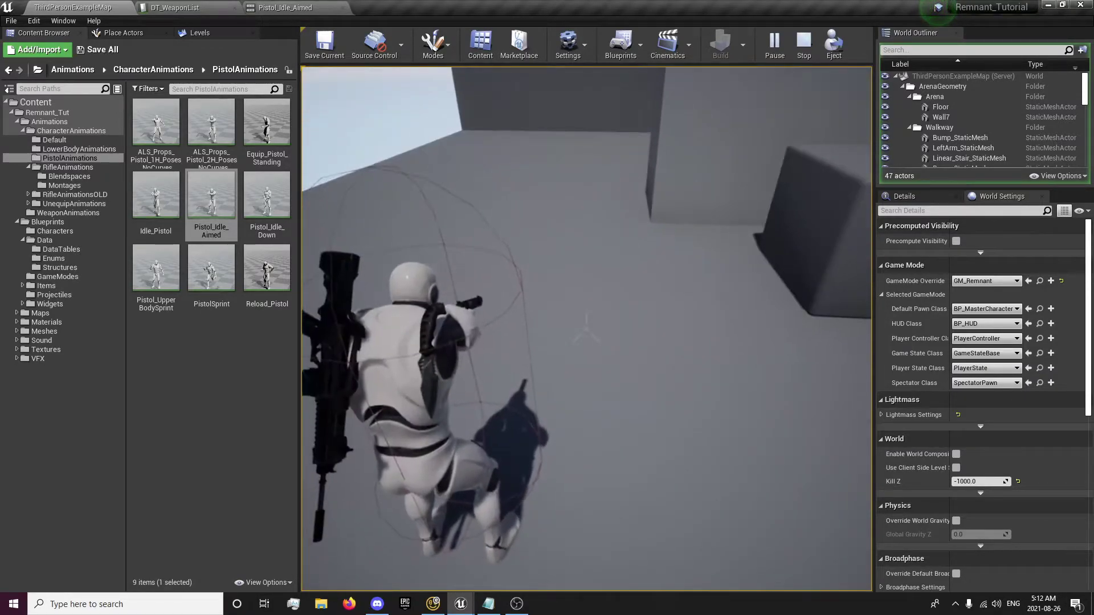
{"action": "key", "text": "w"}
{"action": "key", "text": "w"}
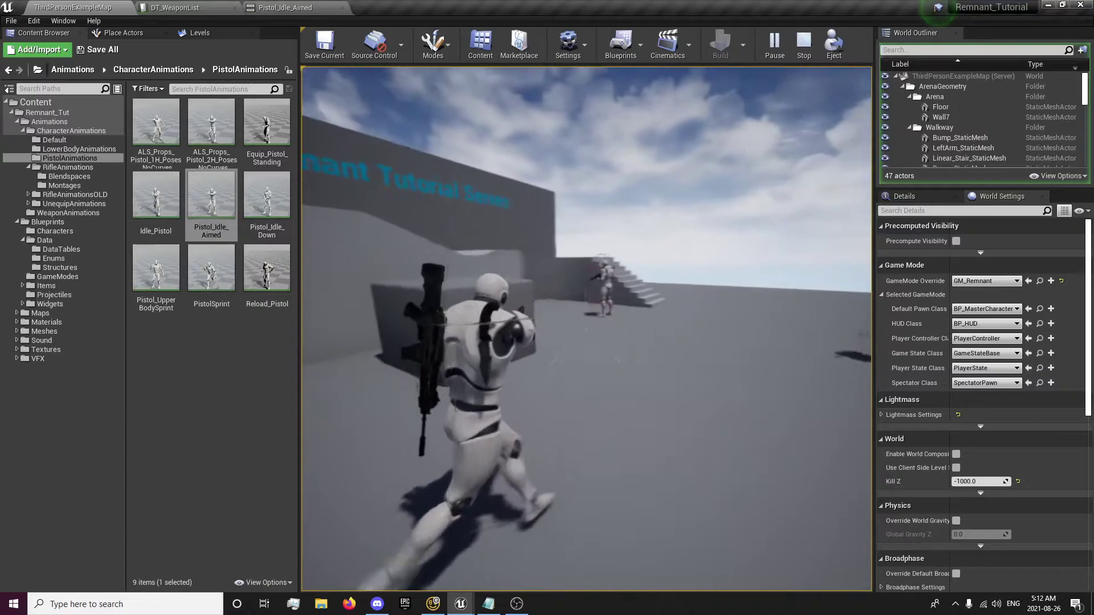
{"action": "key", "text": "Escape"}
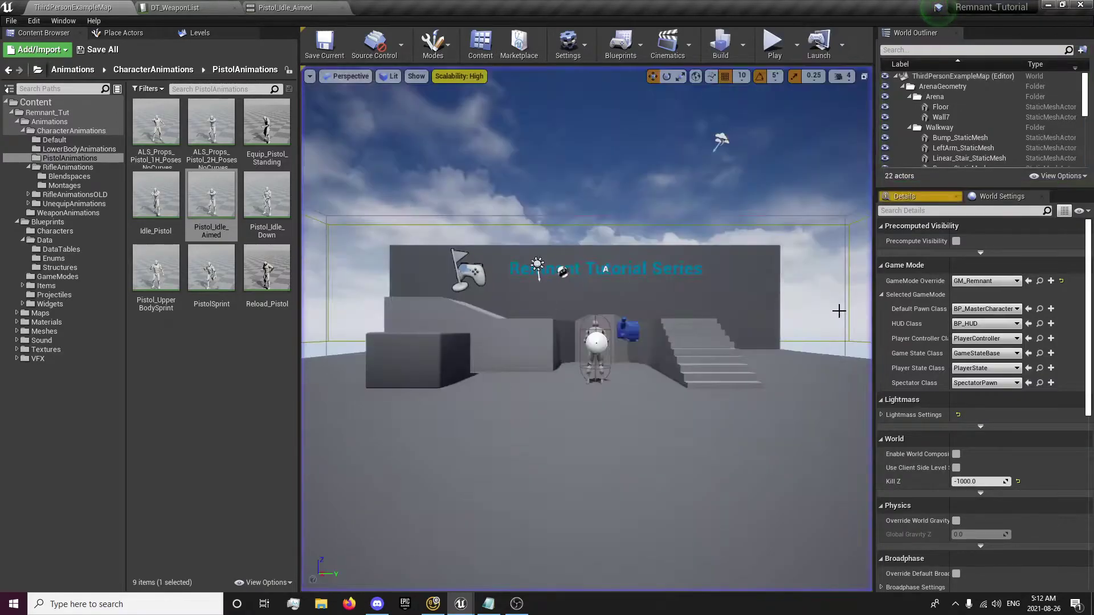
Open the MasterAnimBP animation blueprint from the Remnant_Tut Animations folder.
{"action": "left_click", "coordinate": [188, 354]}
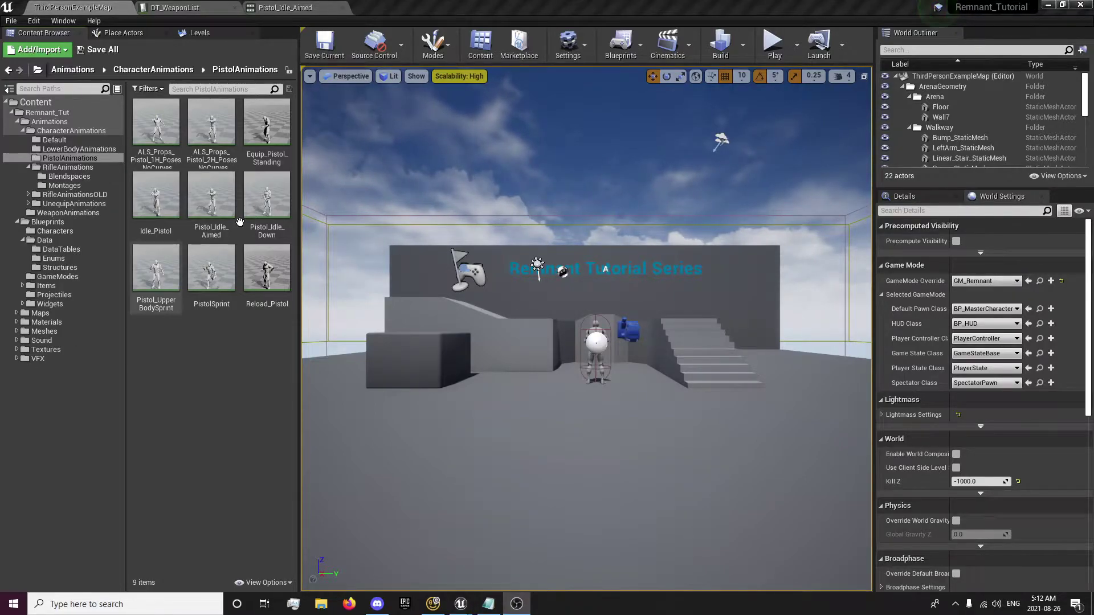
{"action": "left_click", "coordinate": [148, 70]}
{"action": "left_click", "coordinate": [147, 70]}
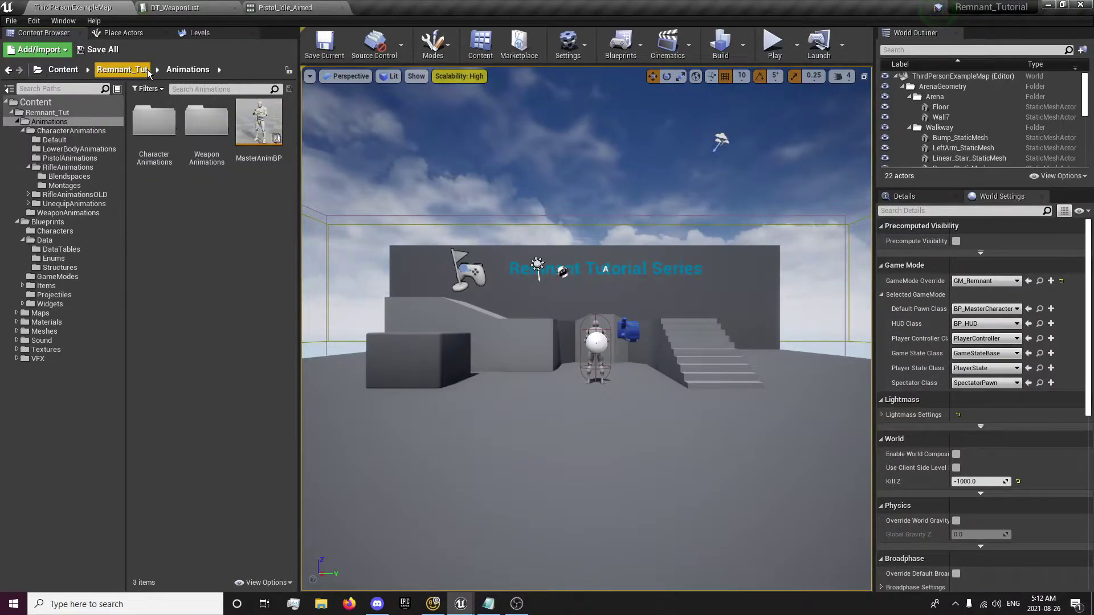
{"action": "double_click", "coordinate": [252, 152]}
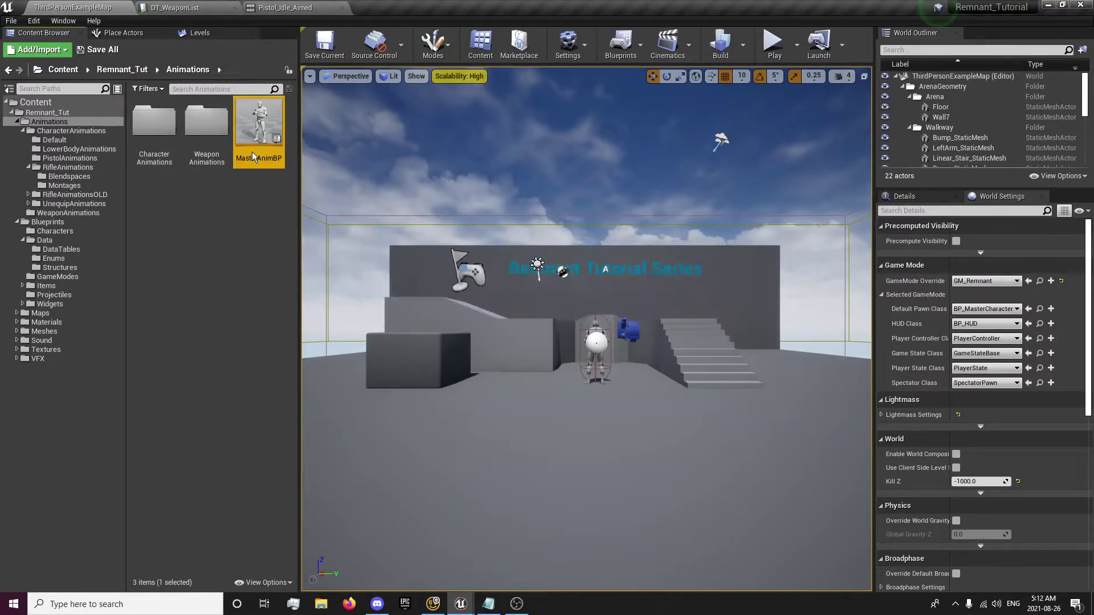
Move the animation-recording blend group and the normal upper/lower body blending node closer to the Output Pose section of the AnimGraph.
{"action": "scroll", "coordinate": [626, 283], "scroll_direction": "up", "scroll_amount": 2}
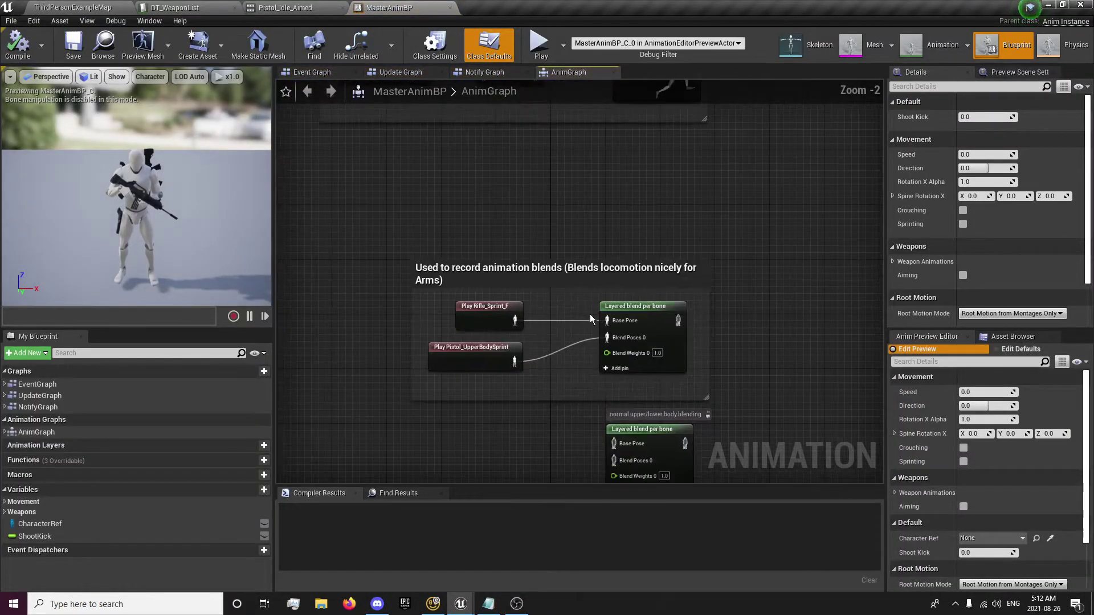
{"action": "scroll", "coordinate": [434, 214], "scroll_direction": "down", "scroll_amount": 2}
{"action": "left_click_drag", "start_coordinate": [401, 173], "coordinate": [593, 373]}
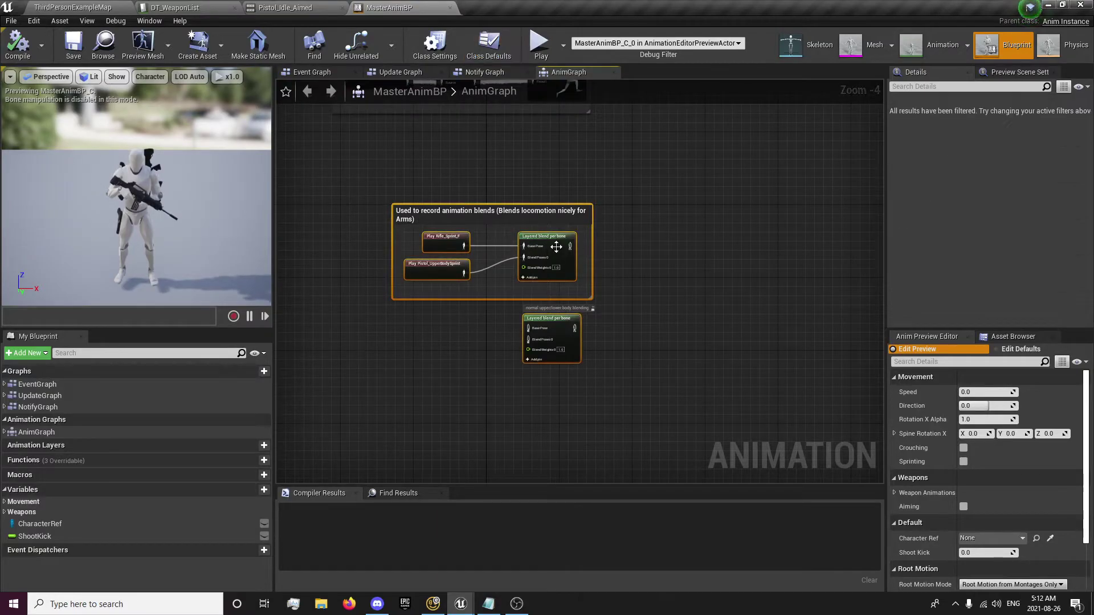
{"action": "right_click_drag", "start_coordinate": [556, 248], "coordinate": [464, 182]}
{"action": "left_click_drag", "start_coordinate": [463, 182], "coordinate": [470, 196]}
{"action": "right_click_drag", "start_coordinate": [538, 159], "coordinate": [590, 276]}
{"action": "left_click", "coordinate": [590, 276]}
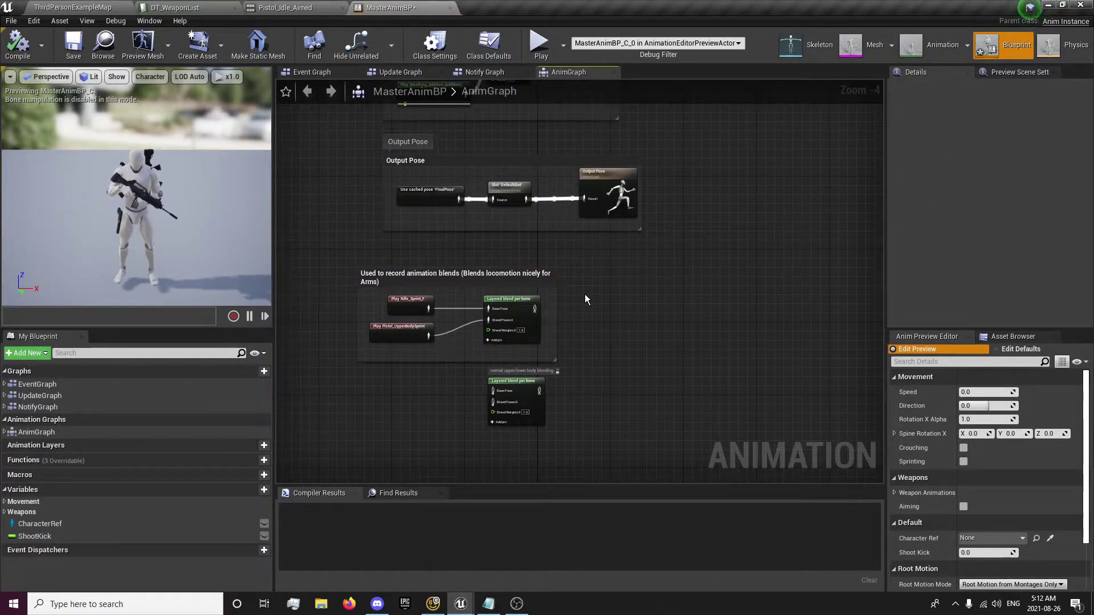
{"action": "scroll", "coordinate": [585, 294], "scroll_direction": "up", "scroll_amount": 1}
Review the blend spaces available for the Sprint entry of the Pistol1 row in DT_WeaponList without choosing one.
{"action": "left_click", "coordinate": [311, 8]}
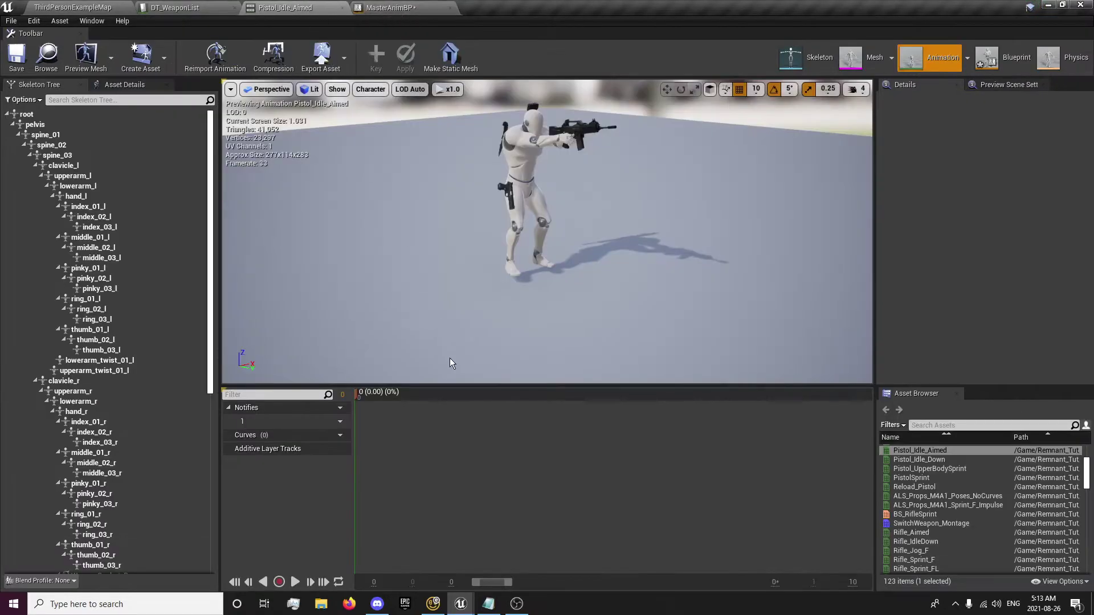
{"action": "left_click", "coordinate": [191, 8]}
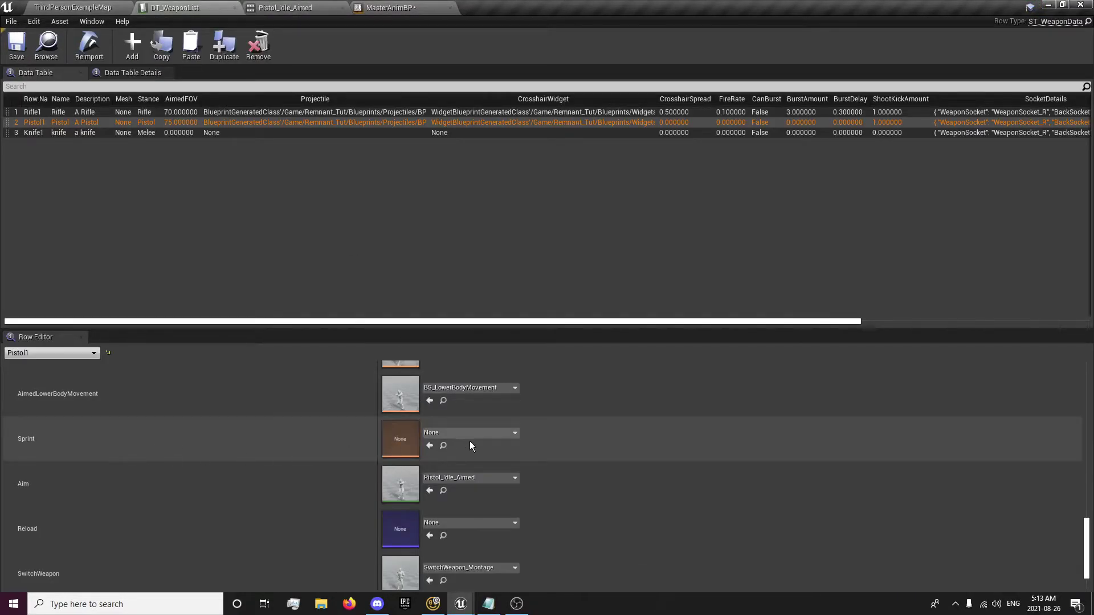
{"action": "left_click", "coordinate": [452, 435]}
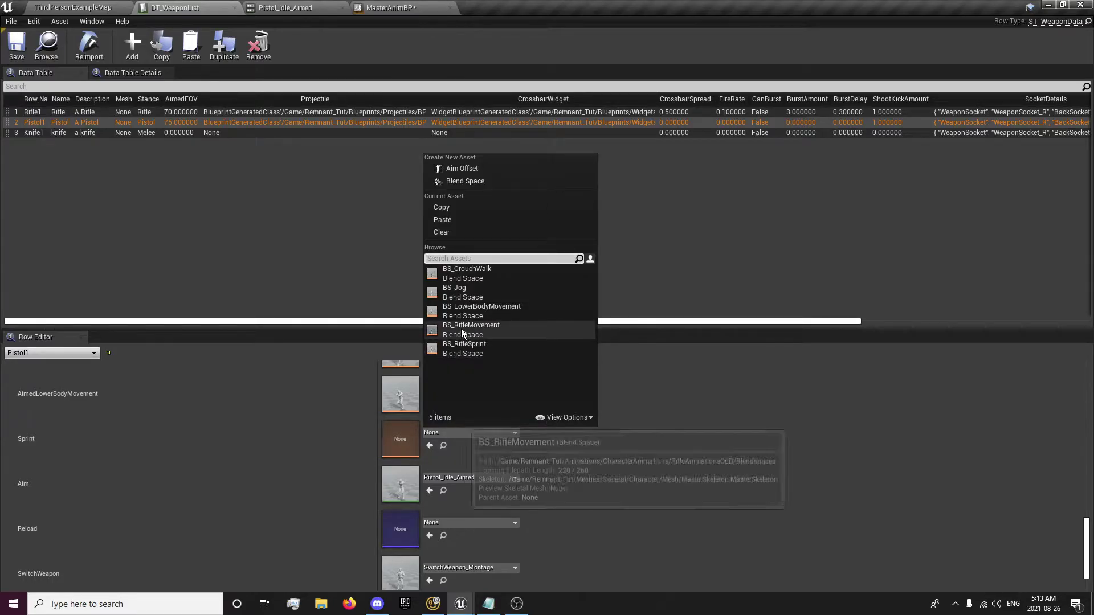
{"action": "left_click", "coordinate": [456, 436]}
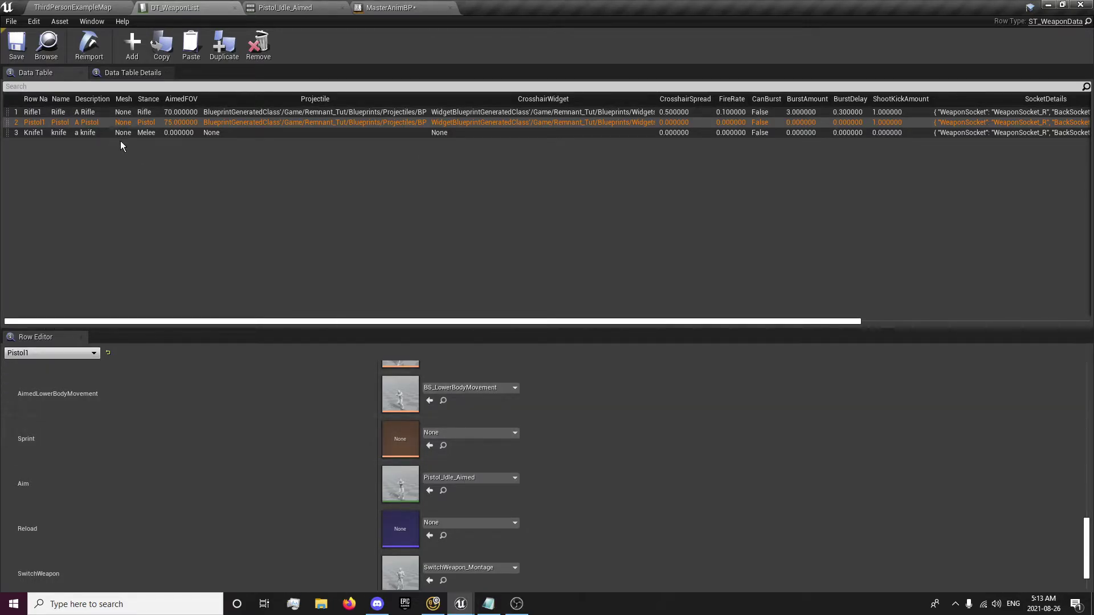
Connect the Layered blend per bone node of MasterAnimBP's recording group to the Output Pose result.
{"action": "left_click", "coordinate": [385, 7]}
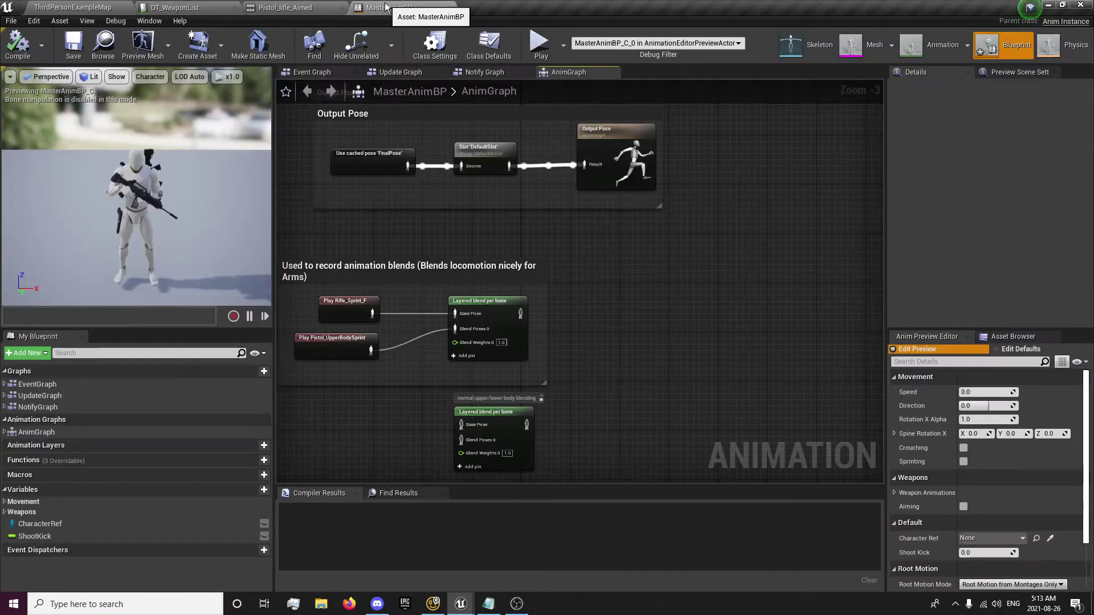
{"action": "right_click_drag", "start_coordinate": [510, 232], "coordinate": [488, 234]}
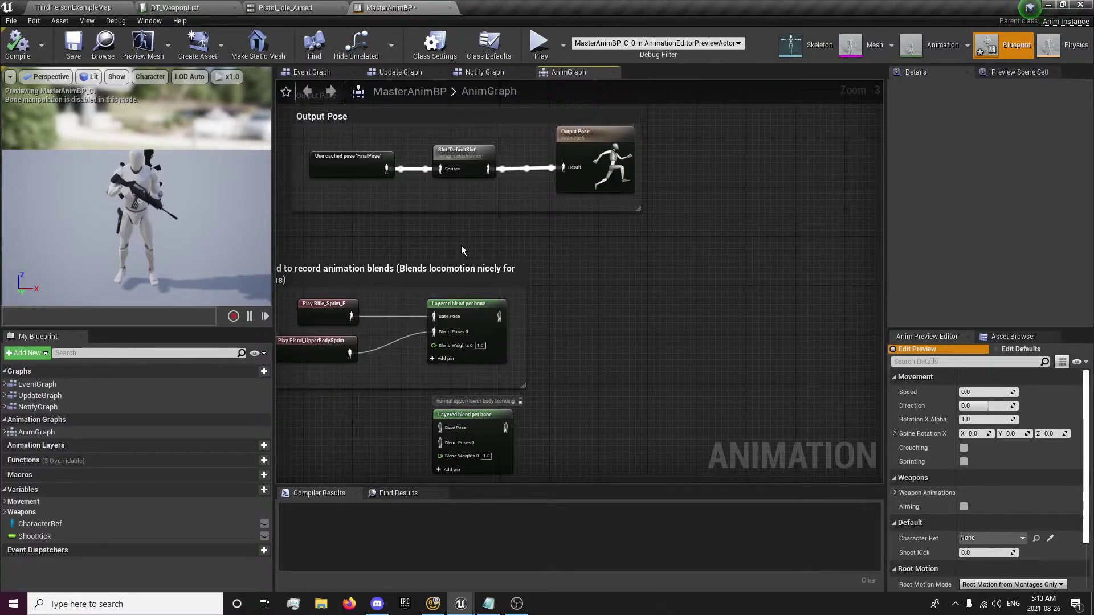
{"action": "right_click_drag", "start_coordinate": [462, 250], "coordinate": [519, 239]}
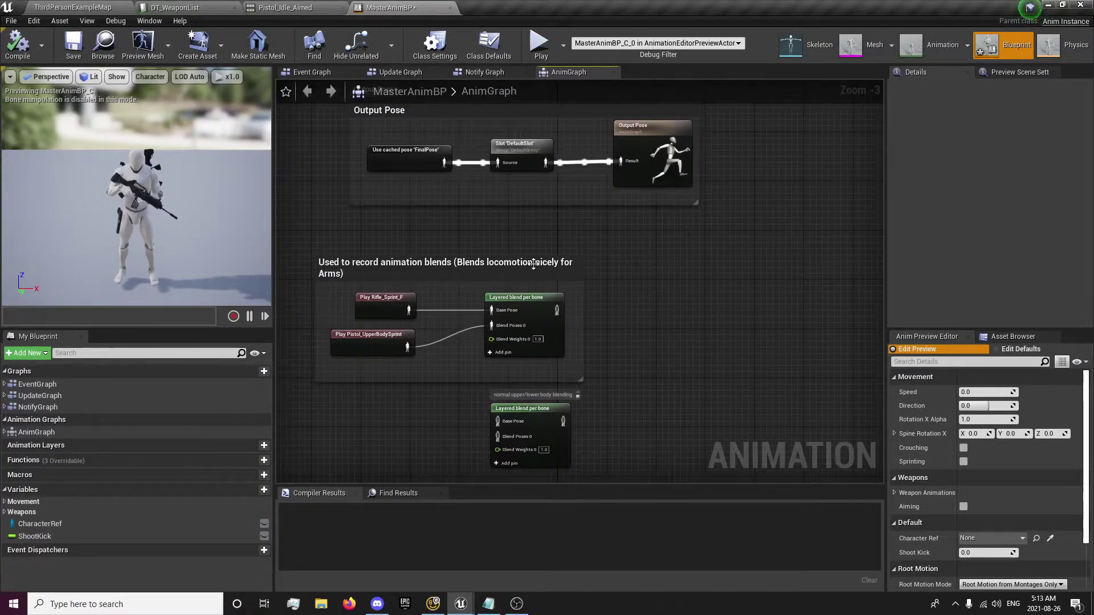
{"action": "left_click_drag", "start_coordinate": [553, 310], "coordinate": [628, 164]}
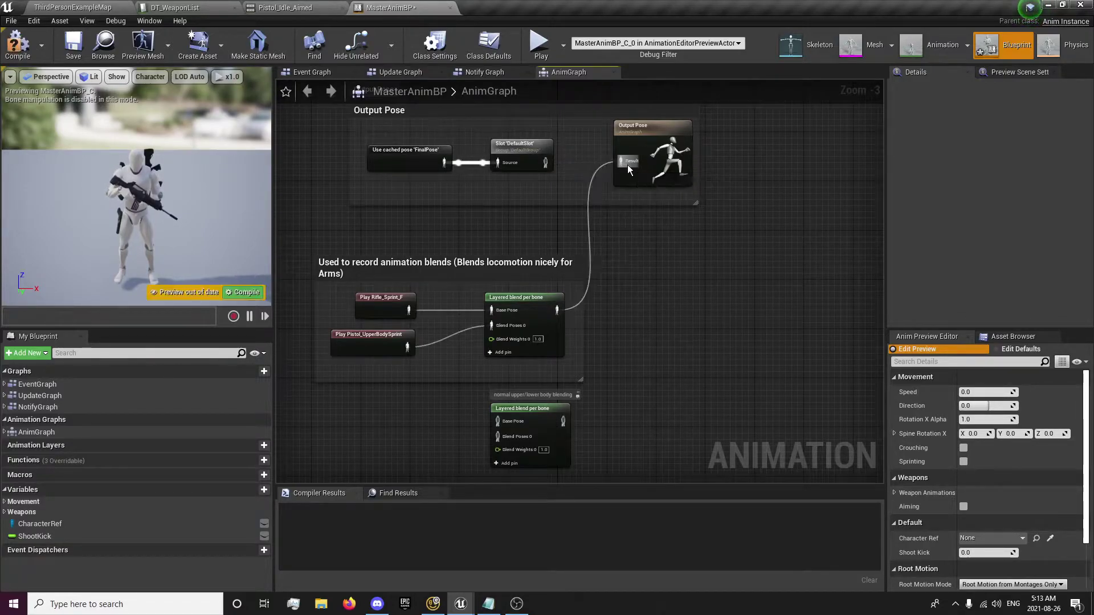
Disconnect the Pistol_UpperBodySprint node, move it below the recording group, and add a Play Pistol_Idle_Down node in its place.
{"action": "left_click", "coordinate": [405, 345], "text": "alt"}
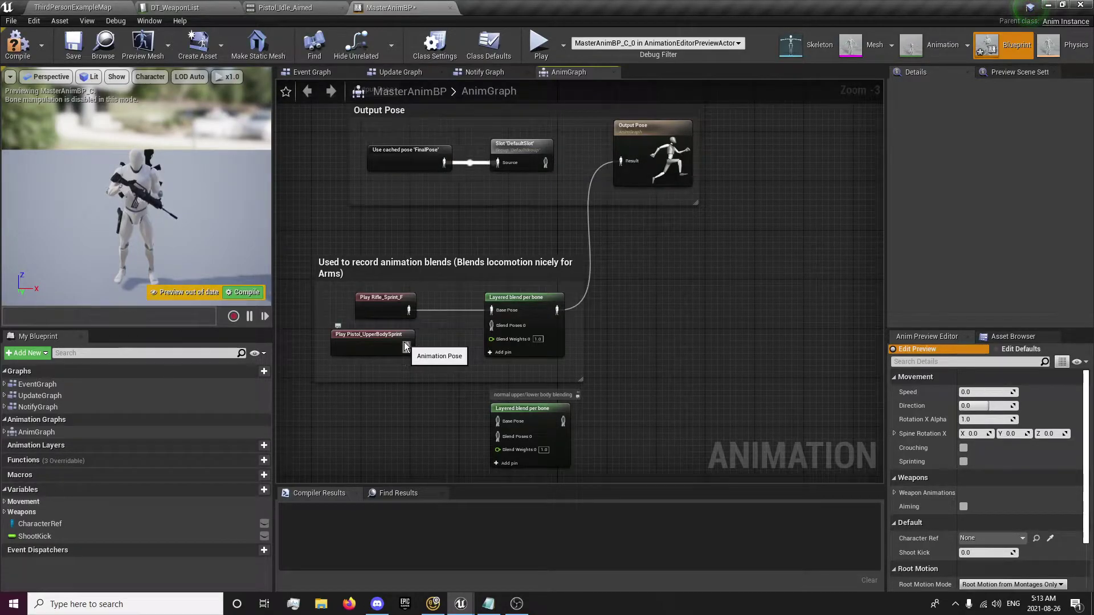
{"action": "left_click_drag", "start_coordinate": [378, 348], "coordinate": [372, 416]}
{"action": "right_click", "coordinate": [375, 353]}
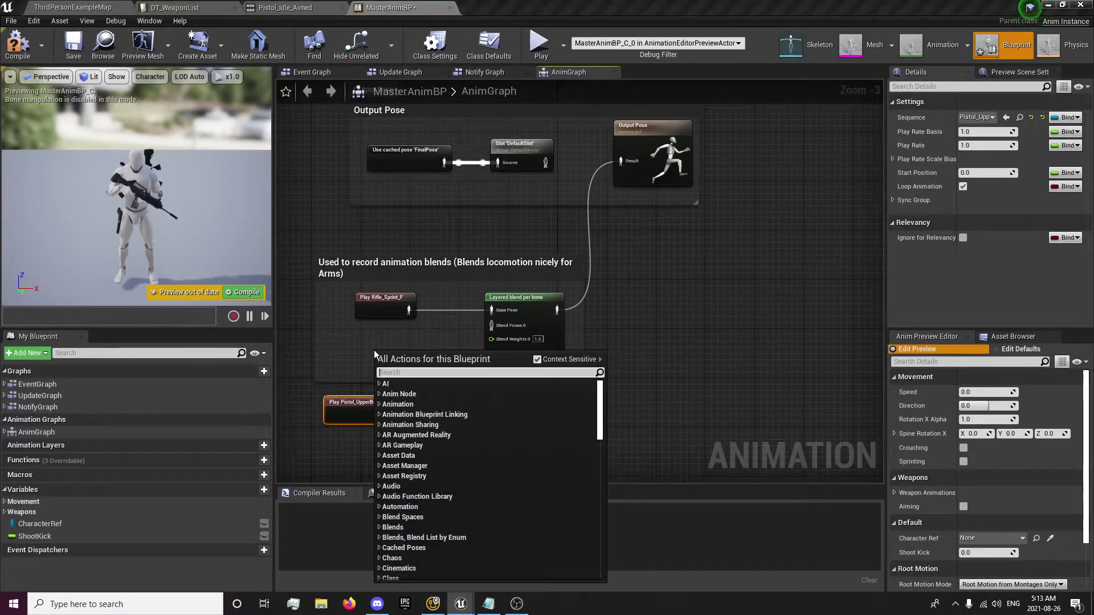
{"action": "type", "text": "pistol idle"}
{"action": "key", "text": "Down"}
{"action": "key", "text": "Down"}
{"action": "key", "text": "Return"}
Connect Play Pistol_Idle_Down to Blend Poses 0 of the layered blend, align it under Play Rifle_Sprint_F, and compile MasterAnimBP.
{"action": "scroll", "coordinate": [376, 349], "scroll_direction": "up", "scroll_amount": 2}
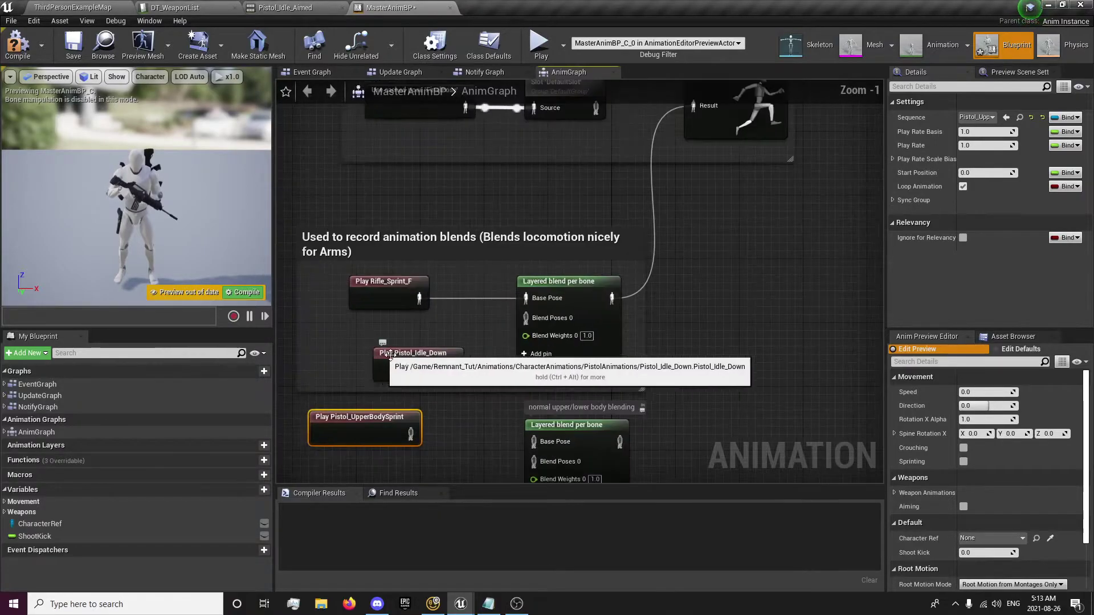
{"action": "left_click_drag", "start_coordinate": [454, 371], "coordinate": [494, 334]}
{"action": "left_click_drag", "start_coordinate": [439, 362], "coordinate": [399, 343]}
{"action": "left_click", "coordinate": [14, 58]}
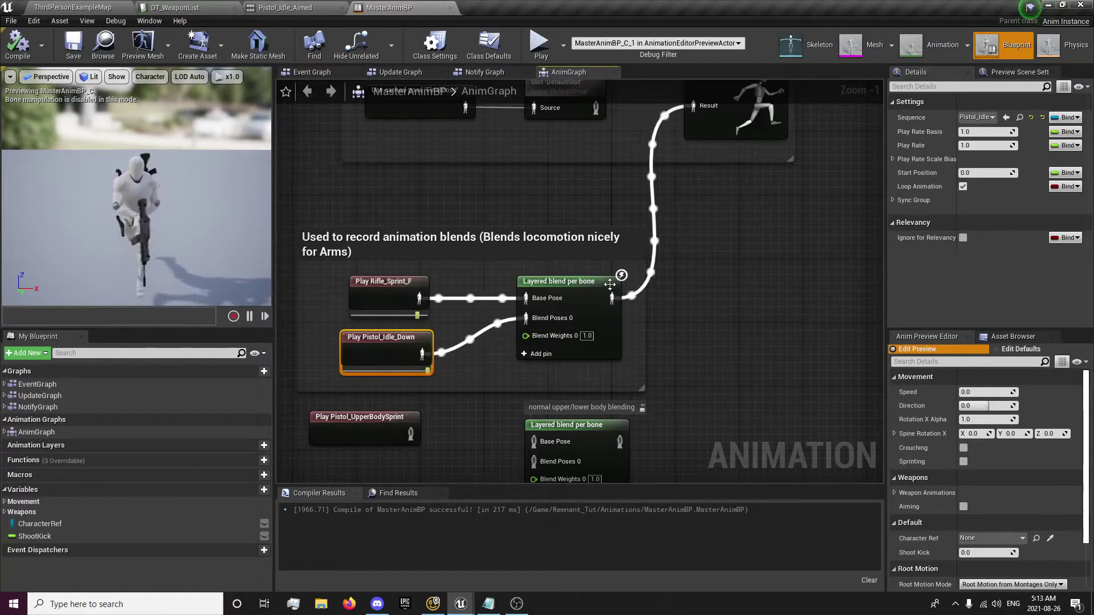
Set the clavicle_r Blend Depth of the layered blend to 0, compile, and check the blended sprint in the preview.
{"action": "left_click", "coordinate": [580, 297]}
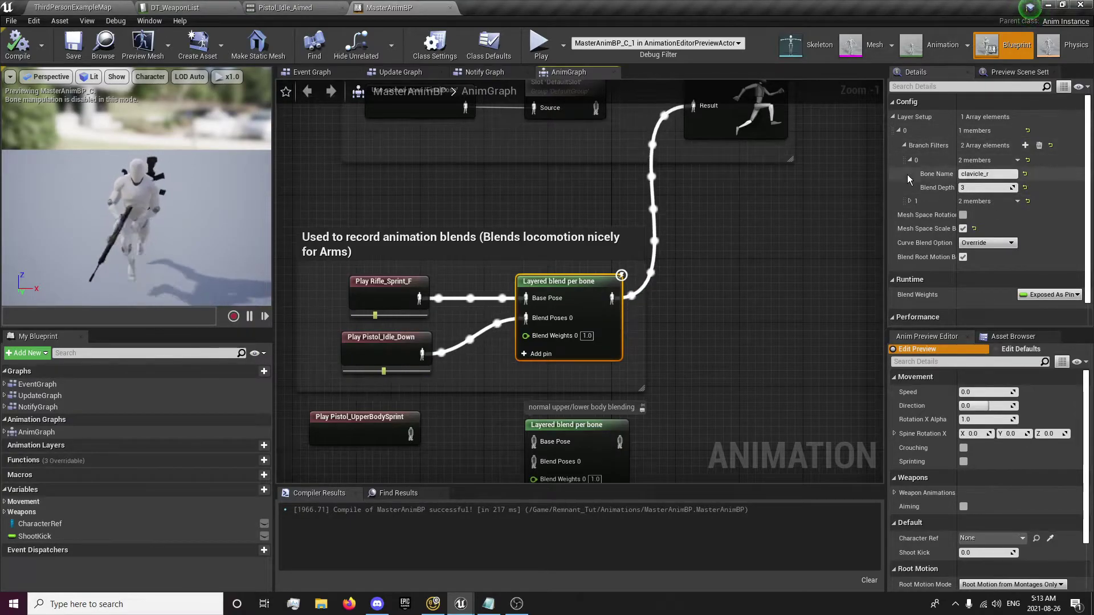
{"action": "left_click", "coordinate": [911, 201]}
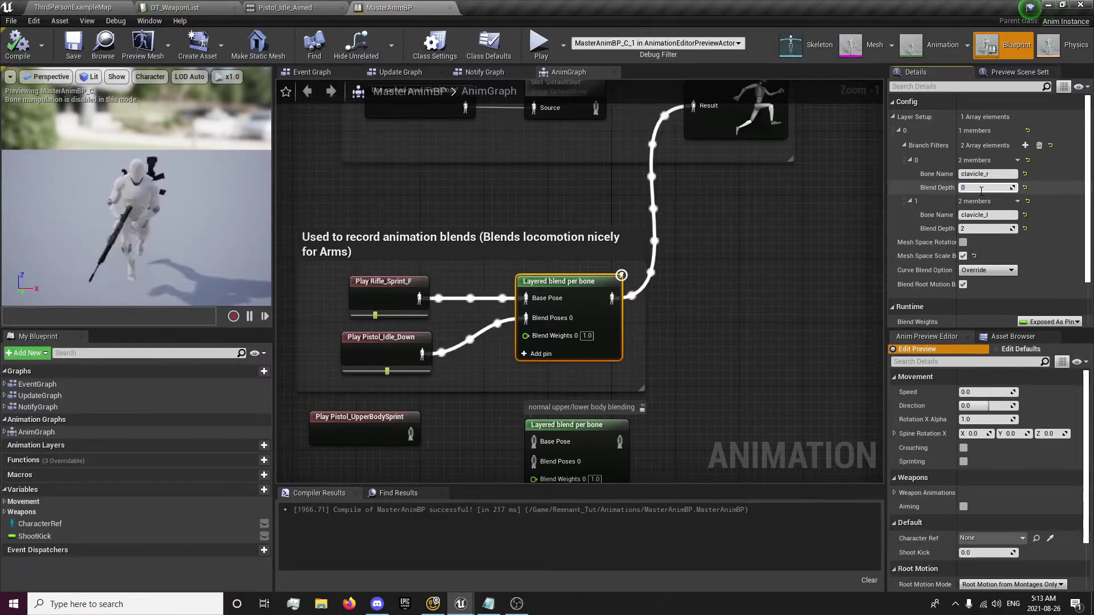
{"action": "left_click", "coordinate": [20, 54]}
{"action": "right_click_drag", "start_coordinate": [171, 229], "coordinate": [149, 198]}
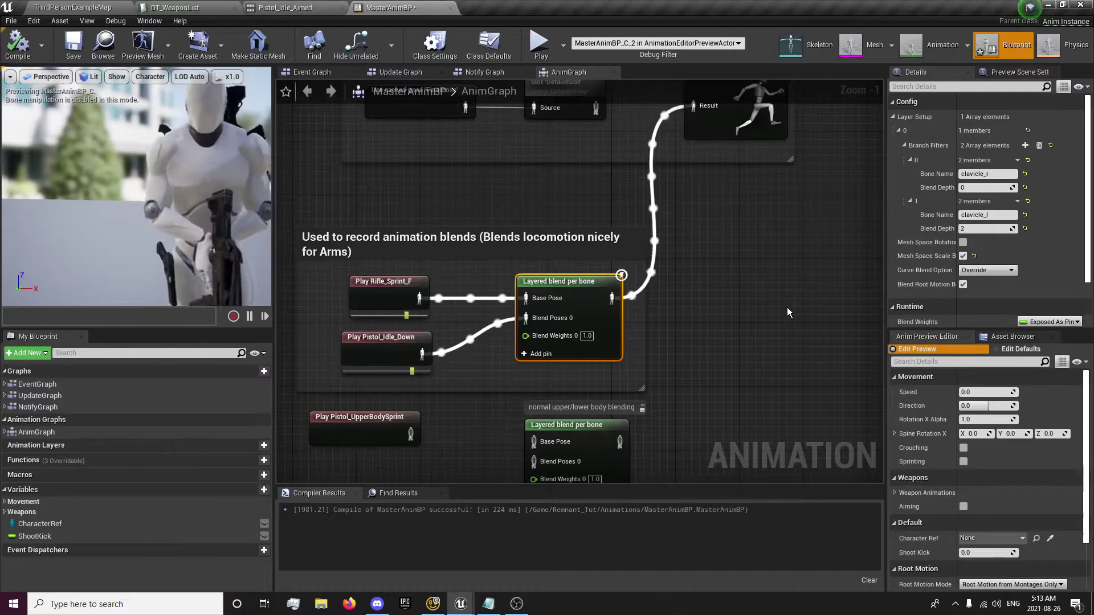
{"action": "scroll", "coordinate": [788, 306], "scroll_direction": "down", "scroll_amount": 1}
{"action": "scroll", "coordinate": [787, 306], "scroll_direction": "down", "scroll_amount": 1}
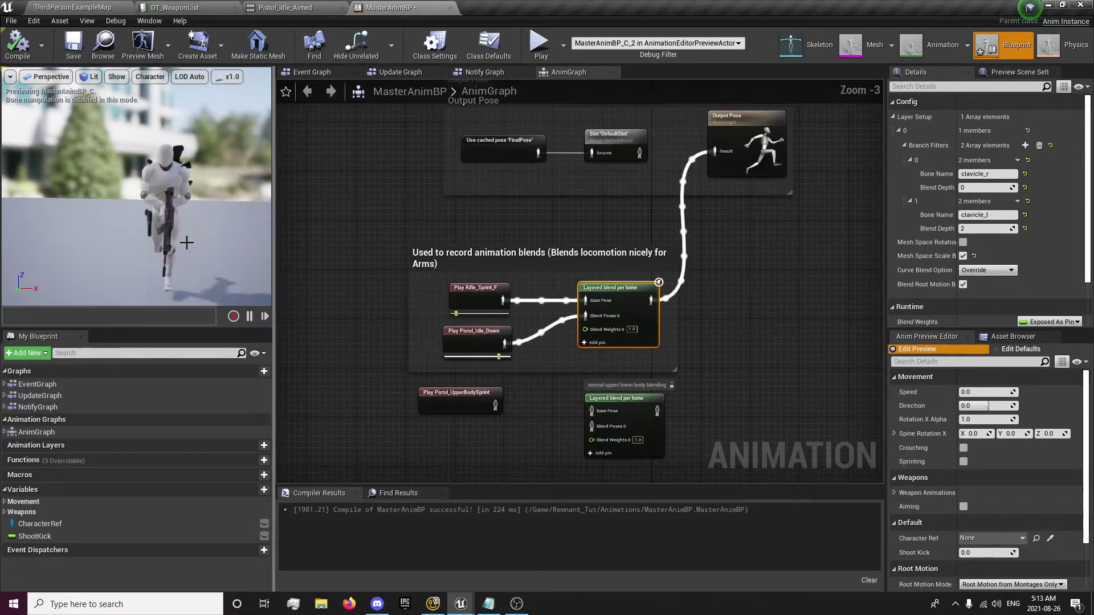
{"action": "right_click_drag", "start_coordinate": [580, 211], "coordinate": [565, 233]}
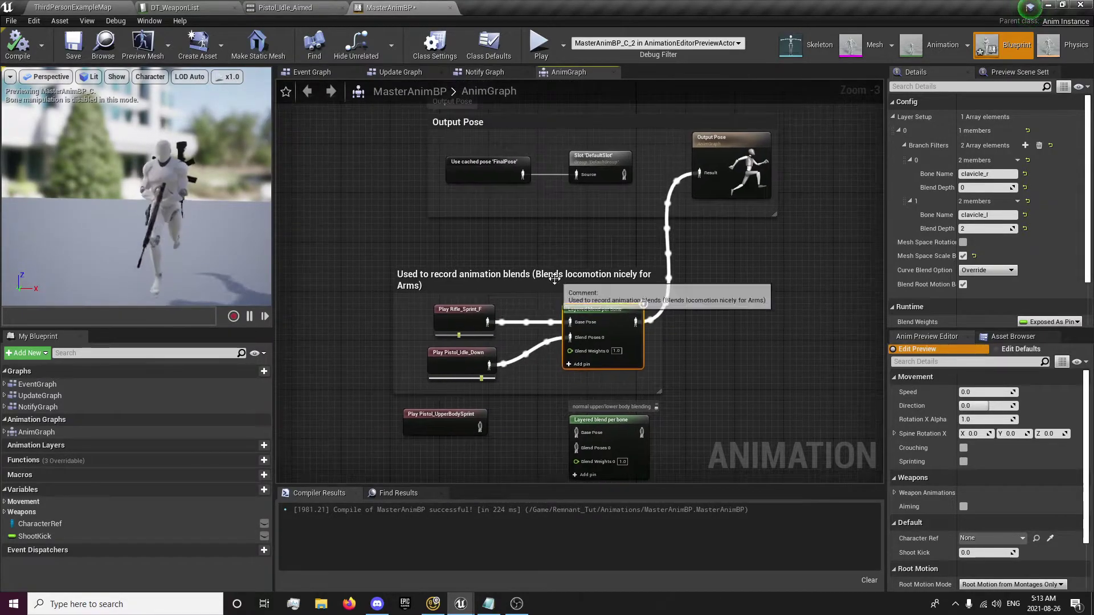
Start recording a new animation from the preview and choose Animations/CharacterAnimations/PistolAnimations as its destination folder.
{"action": "left_click", "coordinate": [233, 319]}
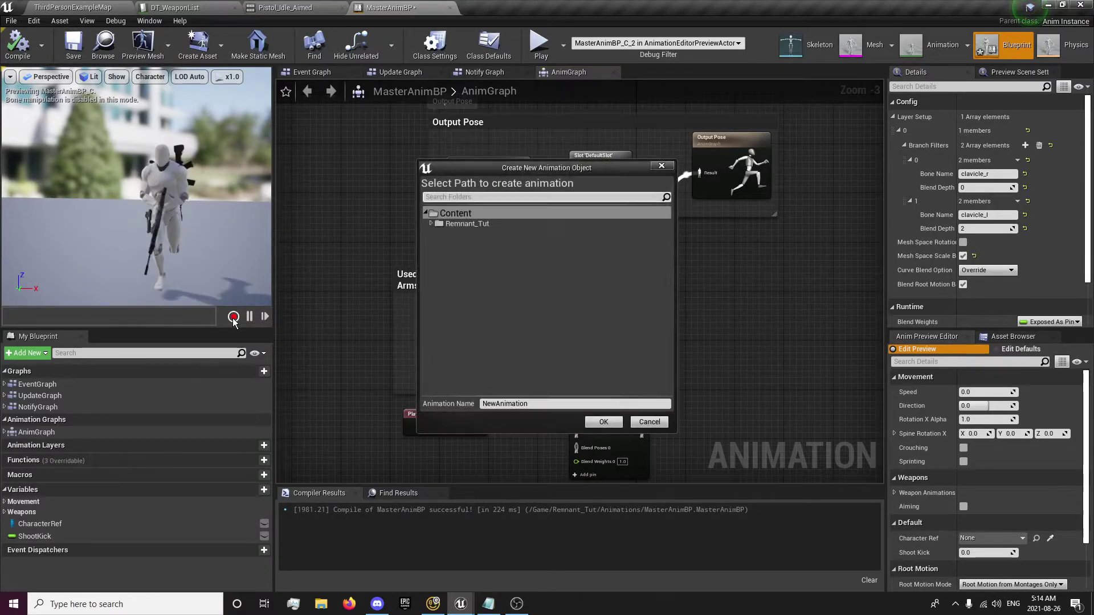
{"action": "left_click", "coordinate": [444, 225]}
{"action": "double_click", "coordinate": [443, 225]}
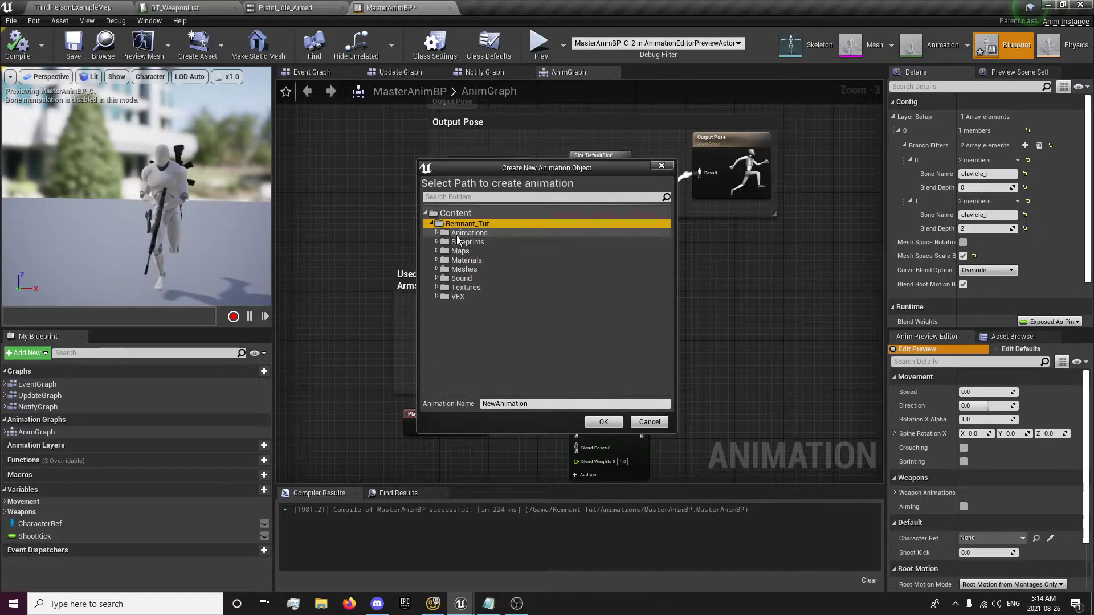
{"action": "left_click", "coordinate": [458, 233]}
{"action": "left_click", "coordinate": [463, 241]}
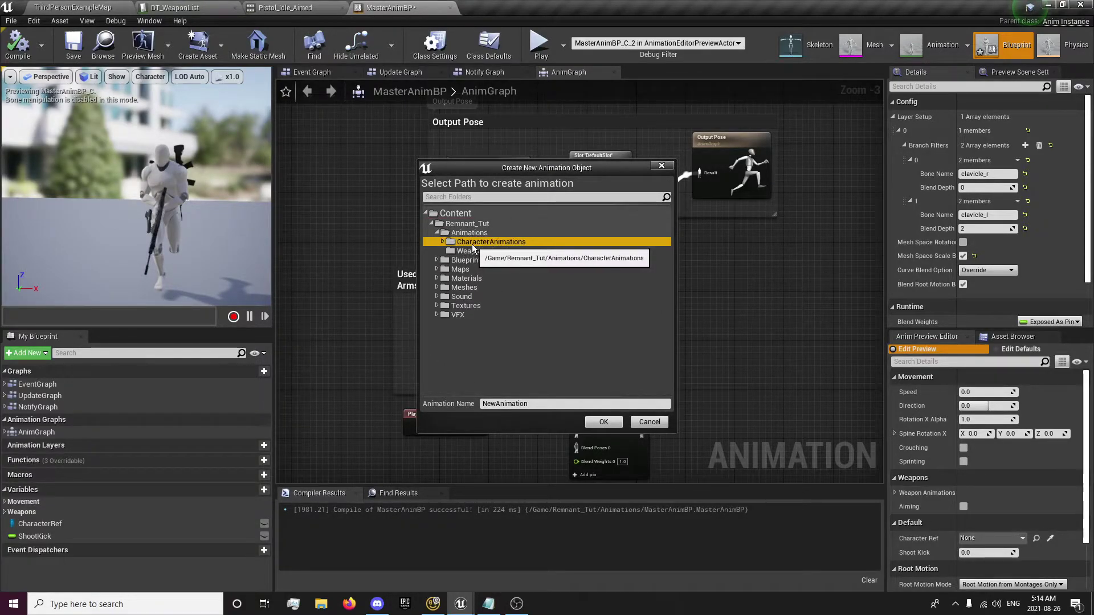
{"action": "double_click", "coordinate": [462, 241]}
{"action": "left_click", "coordinate": [483, 269]}
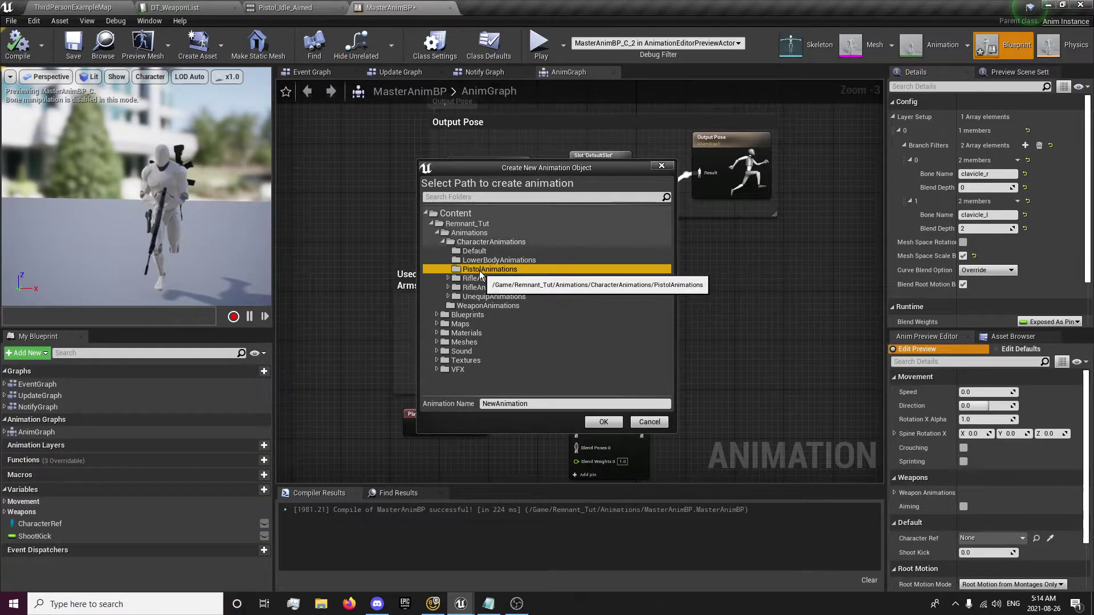
Name the recording Pistol_Sprint_2H, record about 3 seconds of the blended sprint, stop, and compile MasterAnimBP.
{"action": "left_click", "coordinate": [533, 404]}
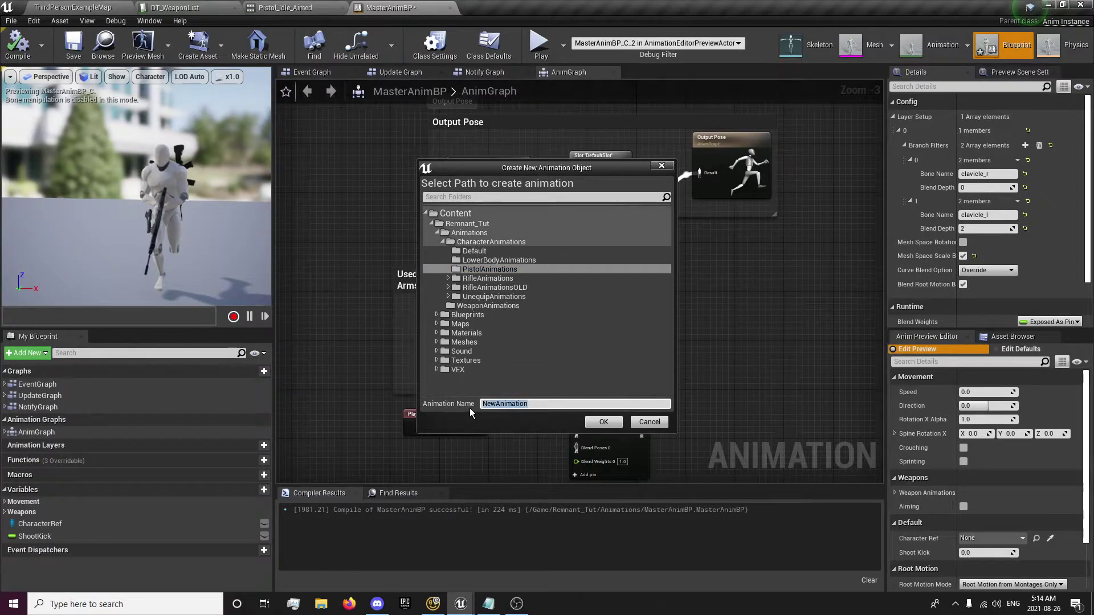
{"action": "type", "text": "Pistol_Sprint_2H"}
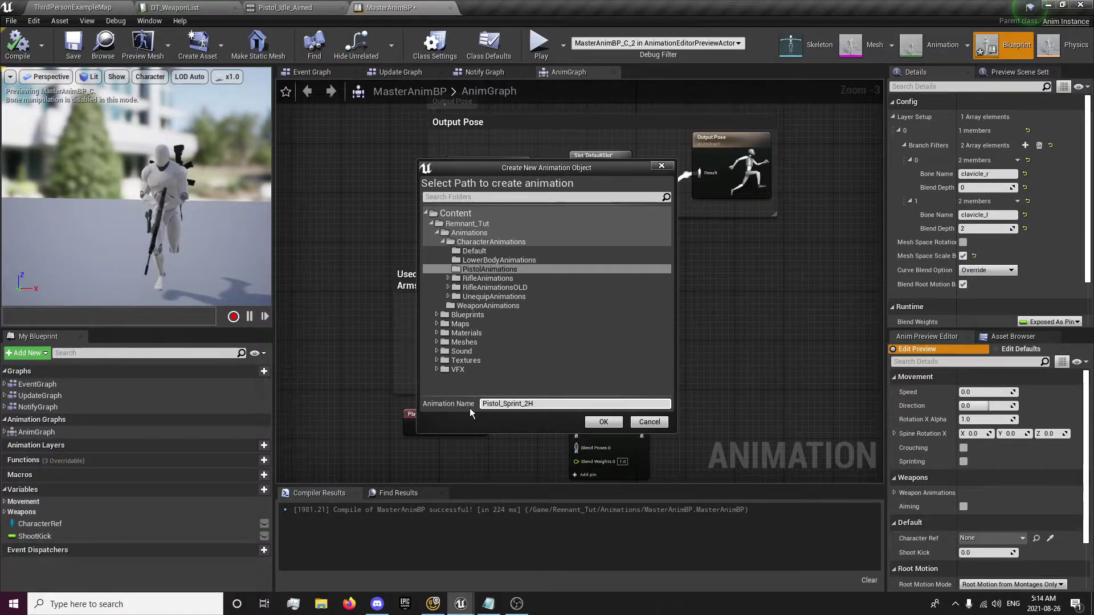
{"action": "left_click", "coordinate": [603, 422]}
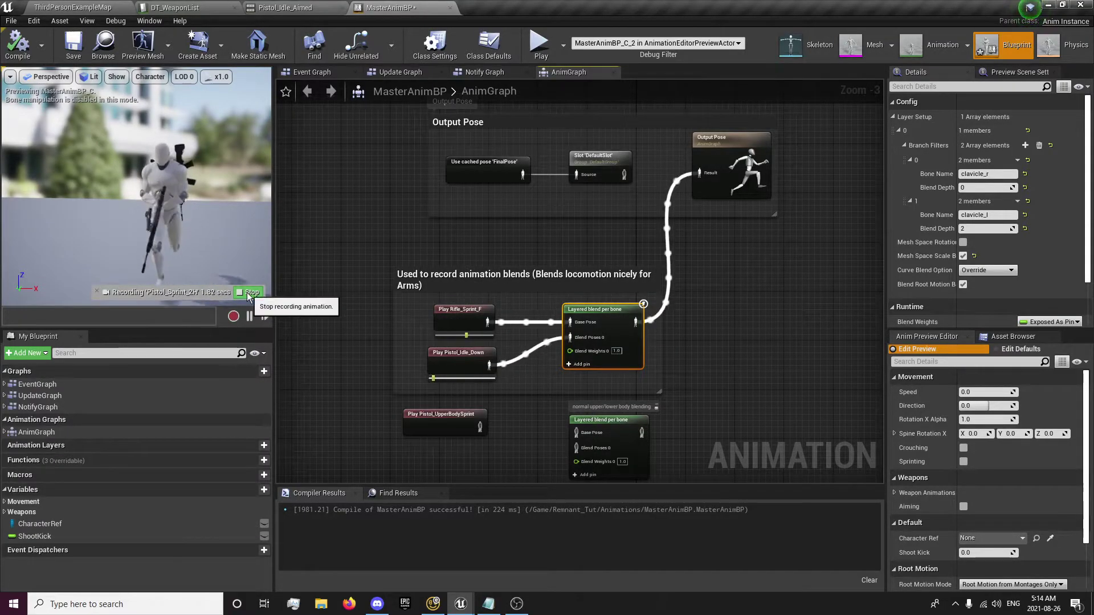
{"action": "left_click", "coordinate": [249, 293]}
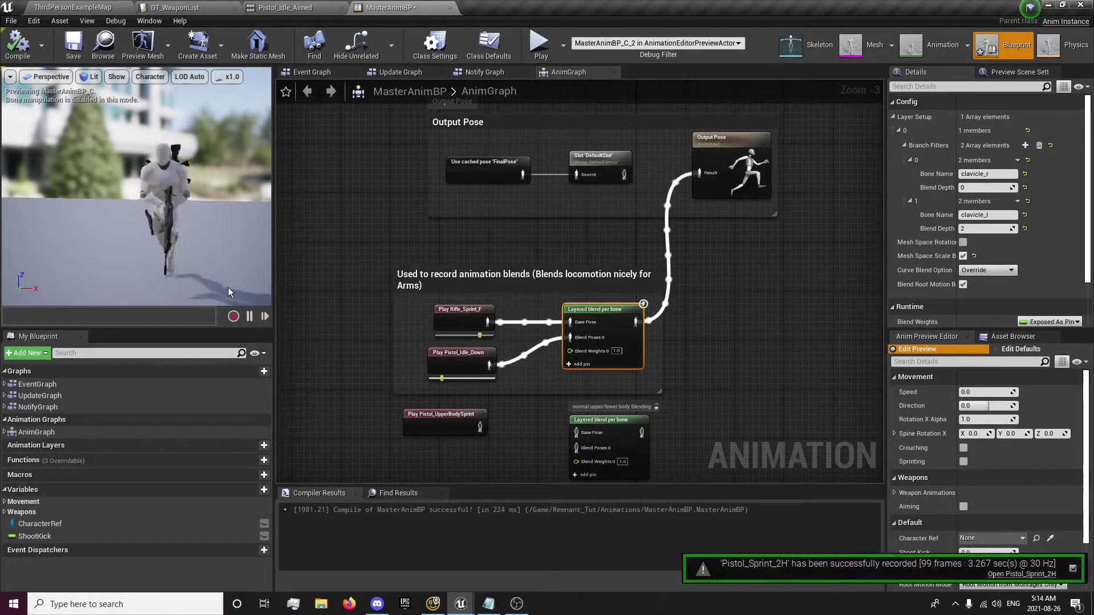
{"action": "left_click", "coordinate": [11, 45]}
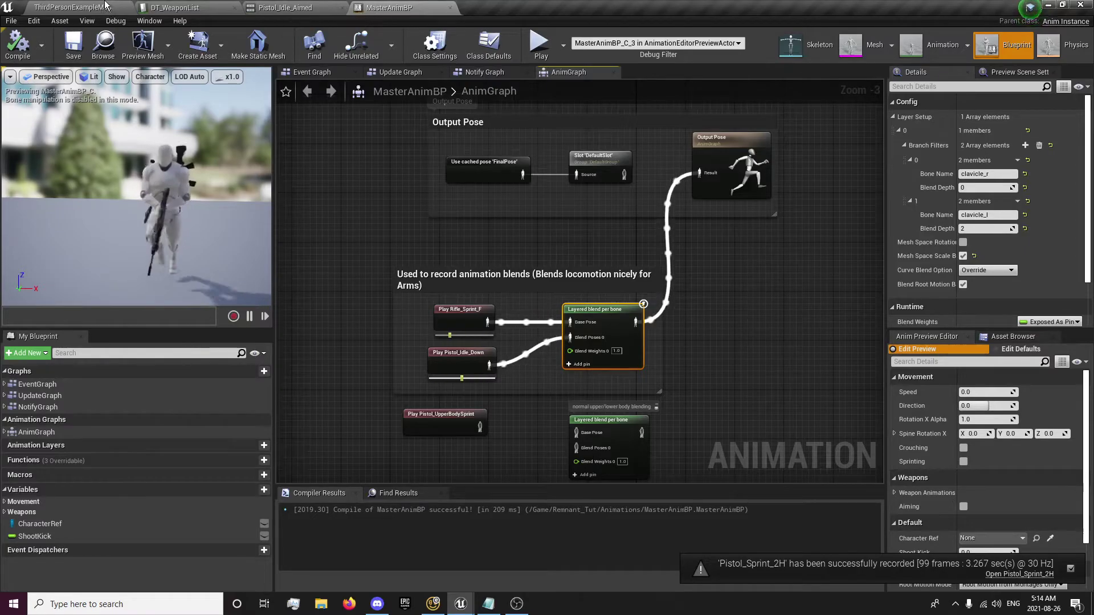
Open the recorded Pistol_Sprint_2H animation from the PistolAnimations folder and remove frames 21 to 99.
{"action": "left_click", "coordinate": [109, 6]}
{"action": "left_click", "coordinate": [285, 8]}
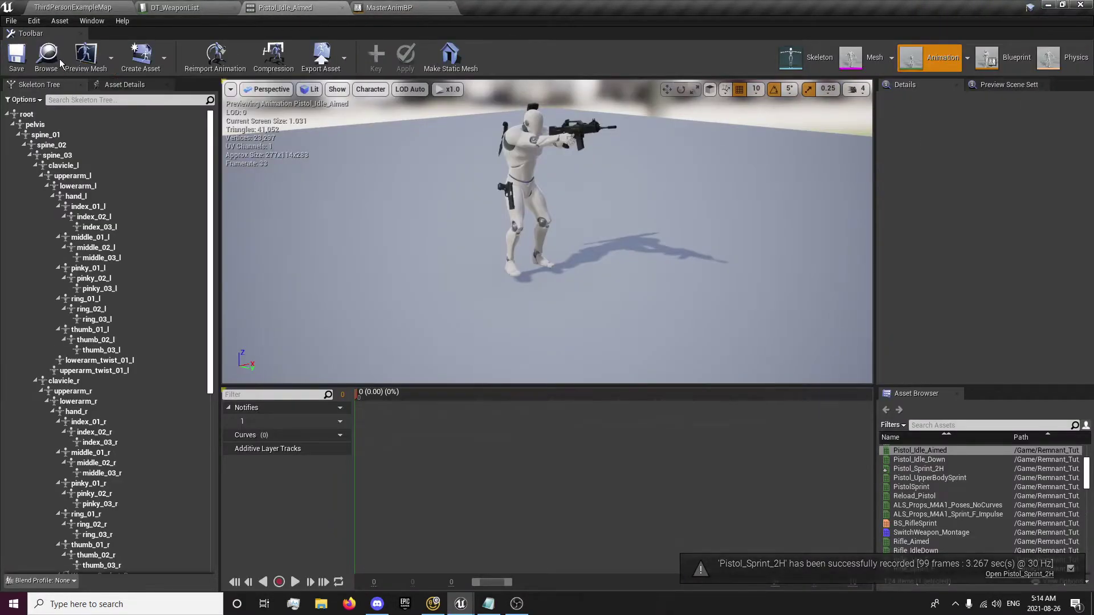
{"action": "left_click", "coordinate": [50, 57]}
{"action": "double_click", "coordinate": [156, 267]}
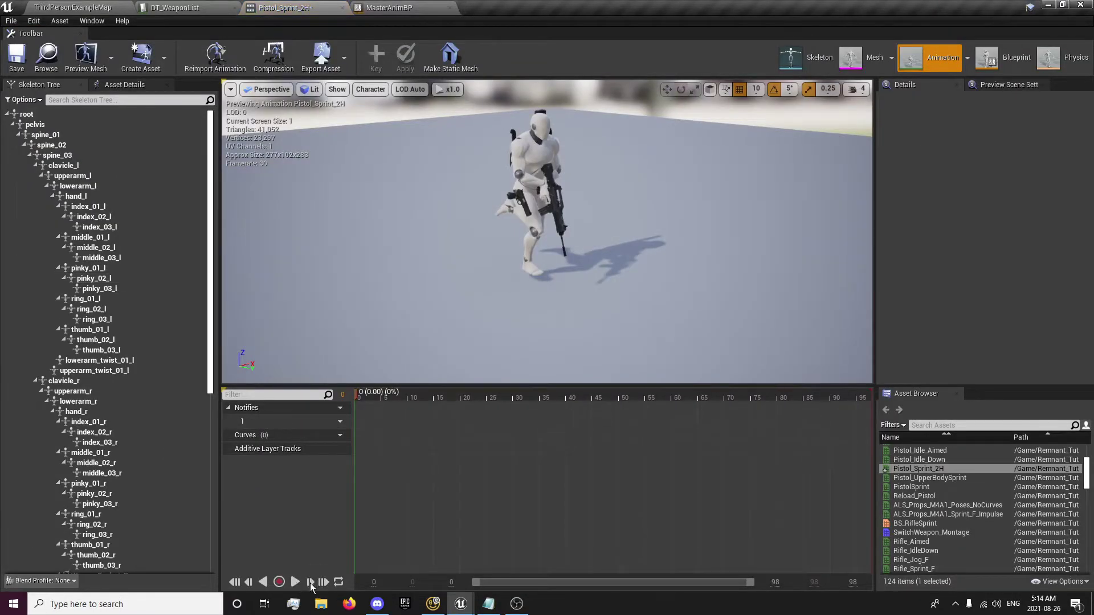
{"action": "right_click", "coordinate": [463, 398]}
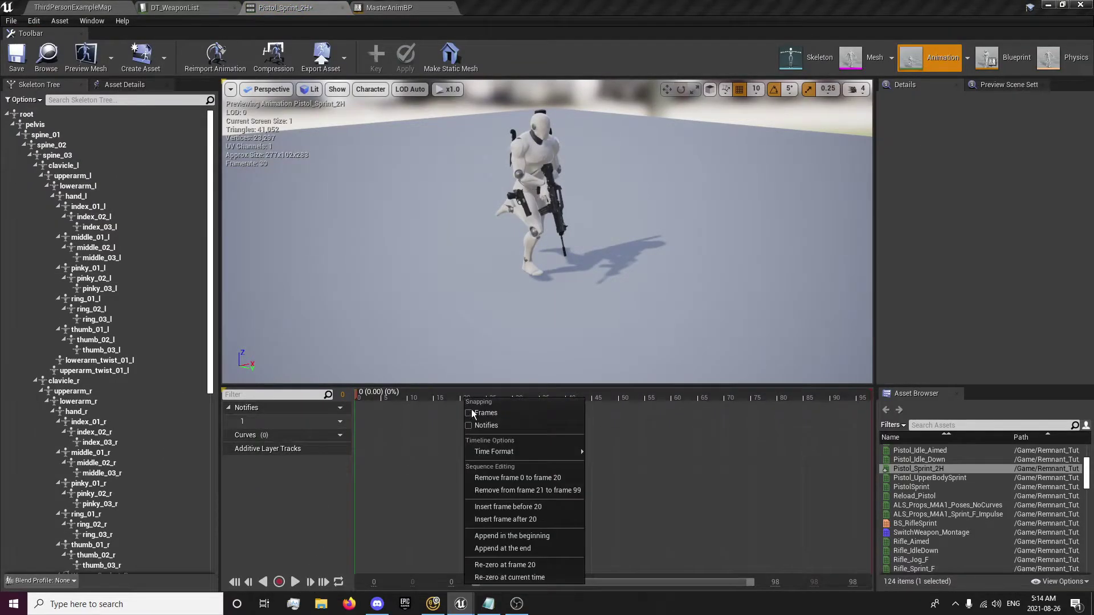
{"action": "left_click", "coordinate": [527, 491]}
Trim the last leftover frames off the end of Pistol_Sprint_2H, play back the loop to check it, and save.
{"action": "right_click", "coordinate": [848, 401]}
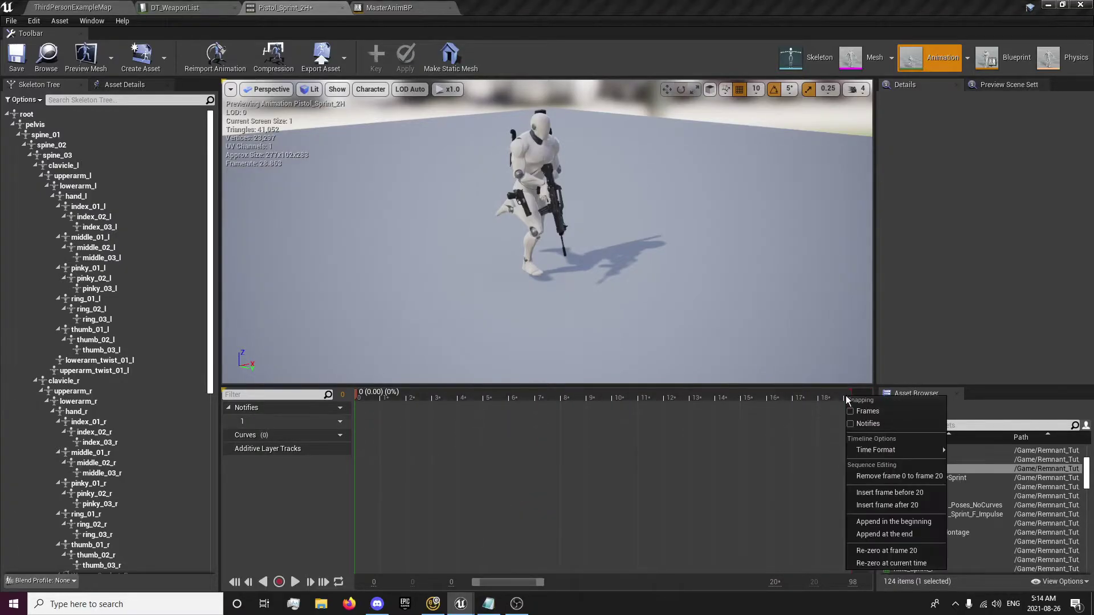
{"action": "right_click", "coordinate": [816, 399]}
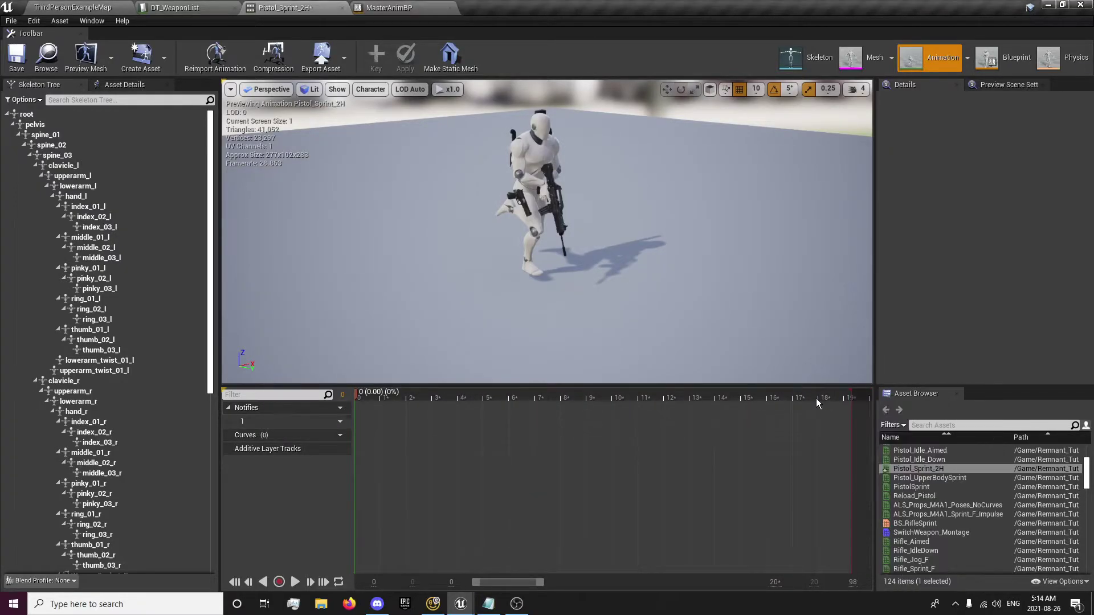
{"action": "right_click", "coordinate": [819, 400]}
{"action": "left_click", "coordinate": [864, 491]}
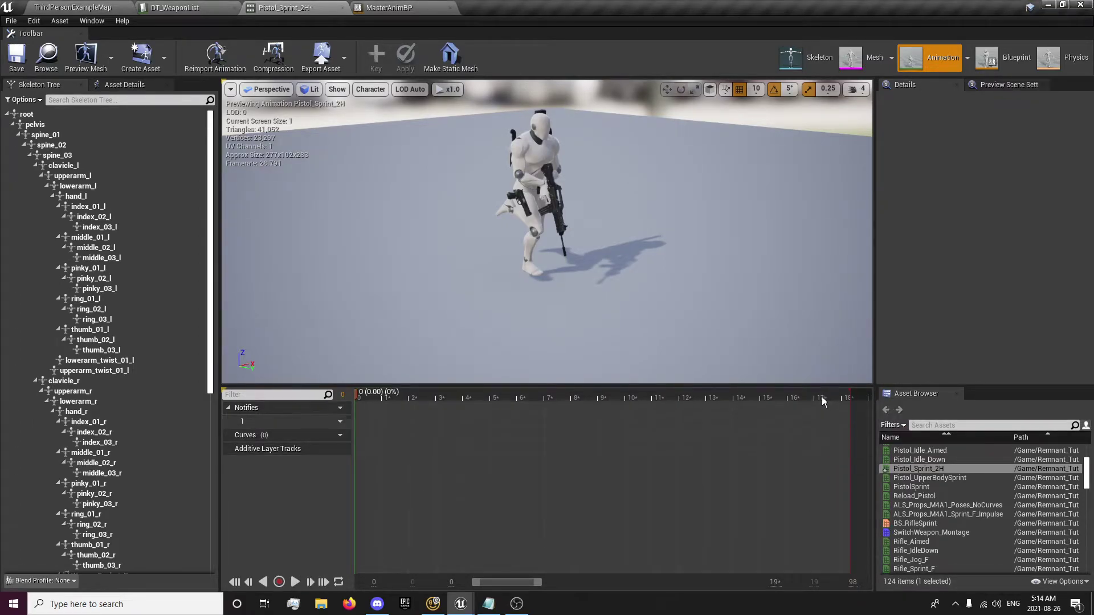
{"action": "left_click", "coordinate": [295, 586]}
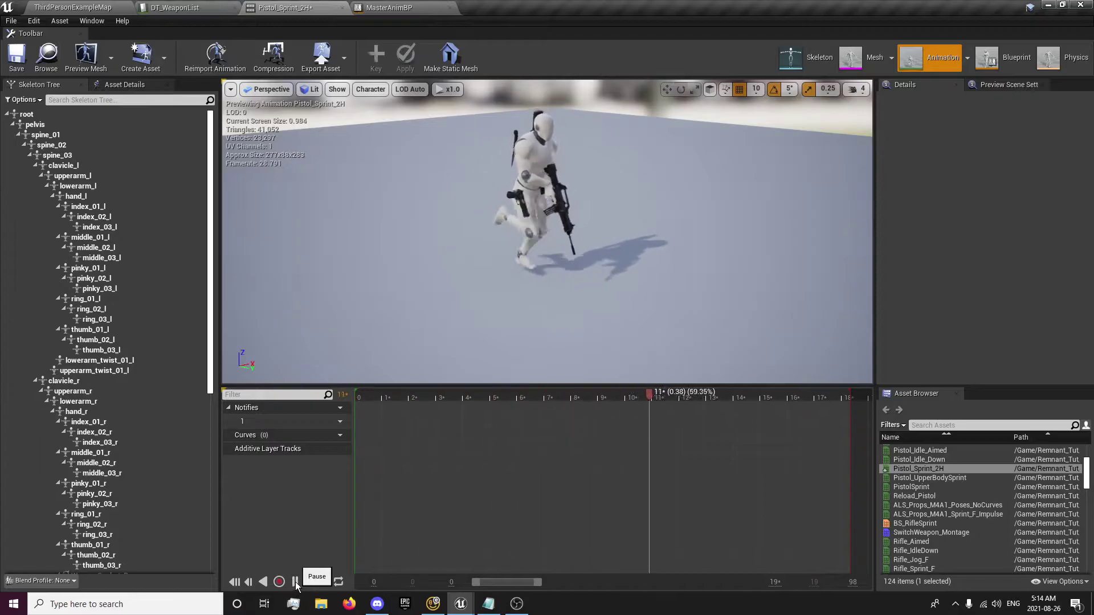
{"action": "left_click", "coordinate": [295, 582]}
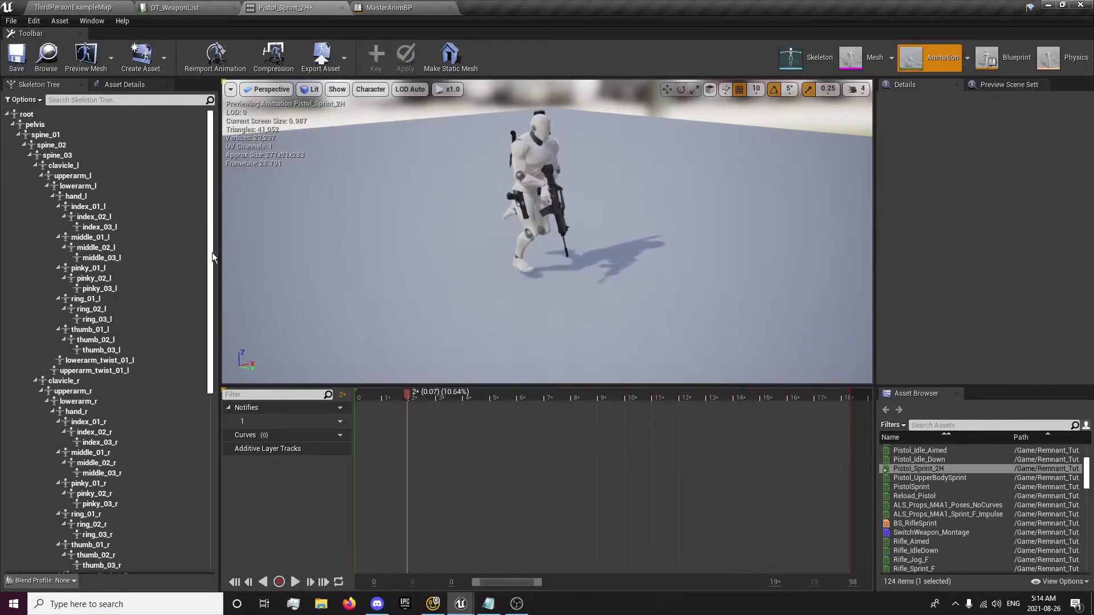
Create a new folder named Blendspaces inside the PistolAnimations folder.
{"action": "left_click", "coordinate": [376, 6]}
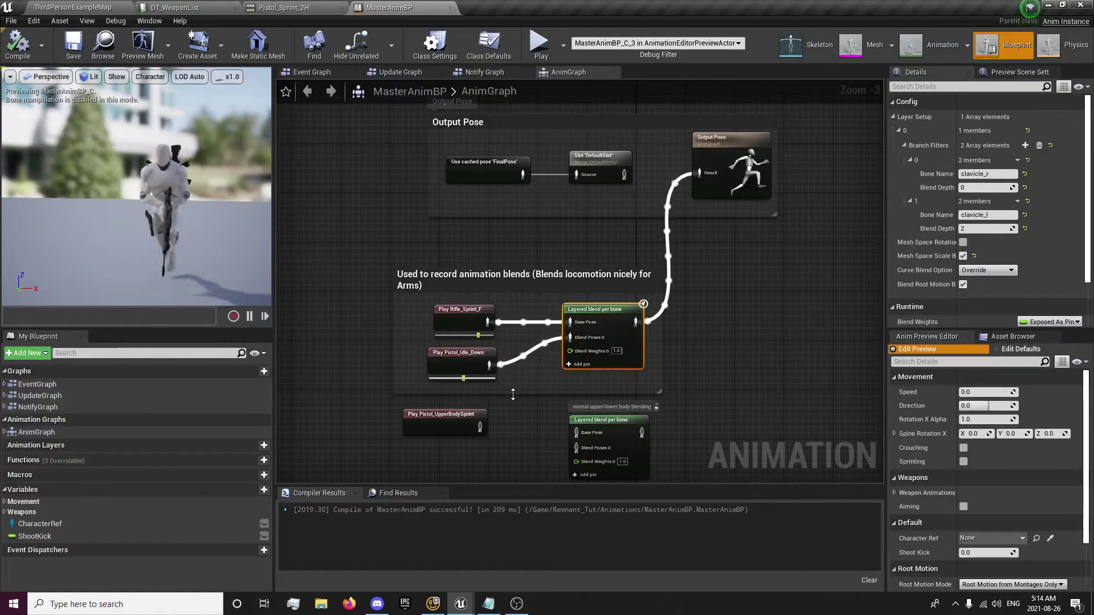
{"action": "left_click", "coordinate": [183, 8]}
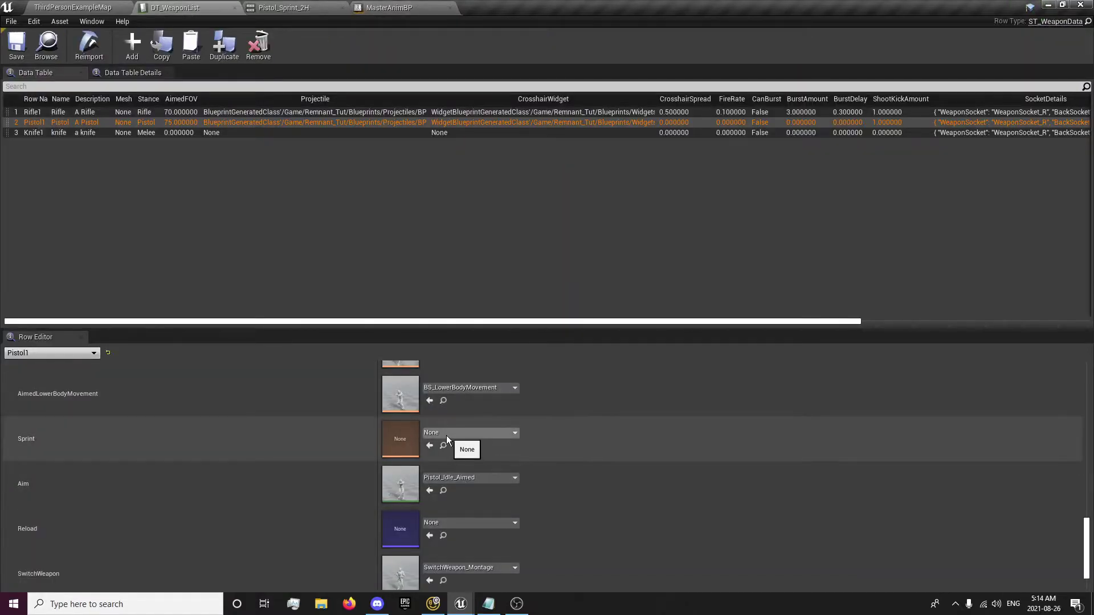
{"action": "left_click", "coordinate": [447, 434]}
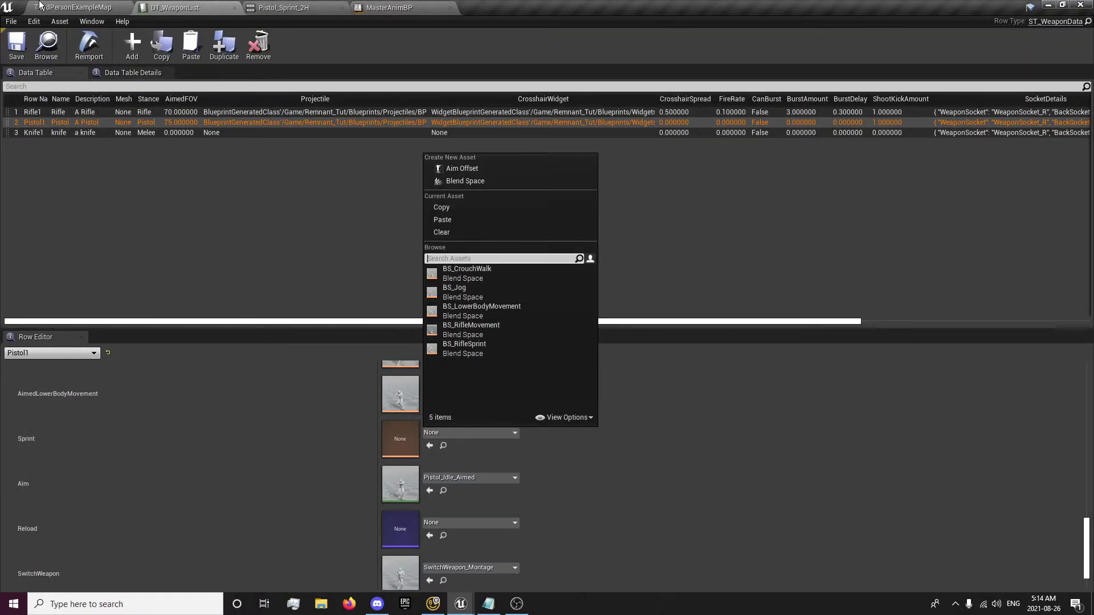
{"action": "left_click", "coordinate": [39, 6]}
{"action": "right_click", "coordinate": [171, 272]}
{"action": "left_click", "coordinate": [160, 422]}
{"action": "right_click", "coordinate": [160, 423]}
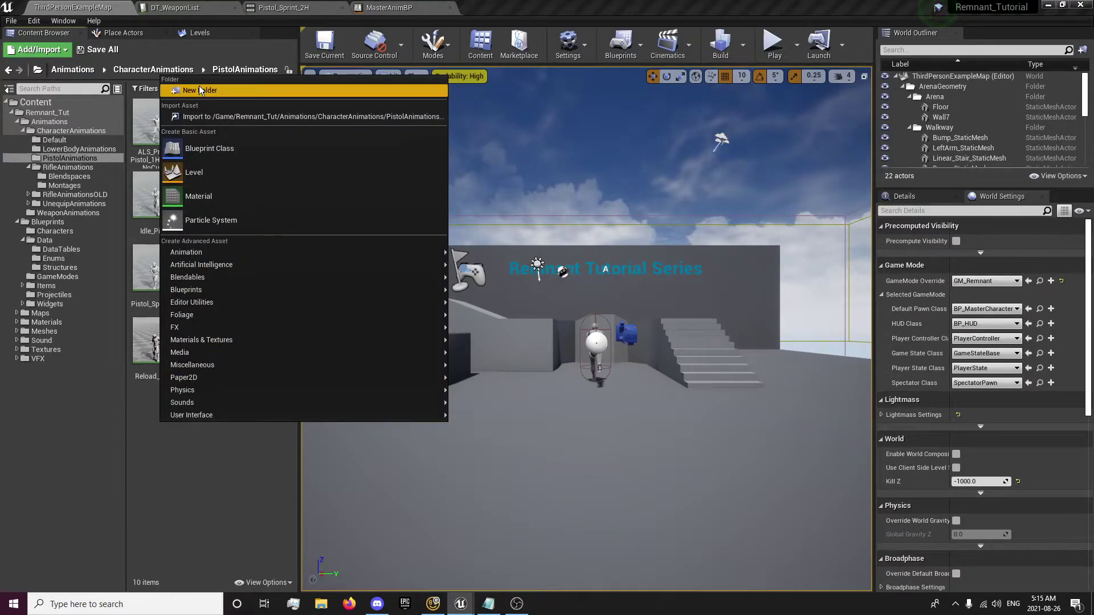
{"action": "left_click", "coordinate": [200, 89]}
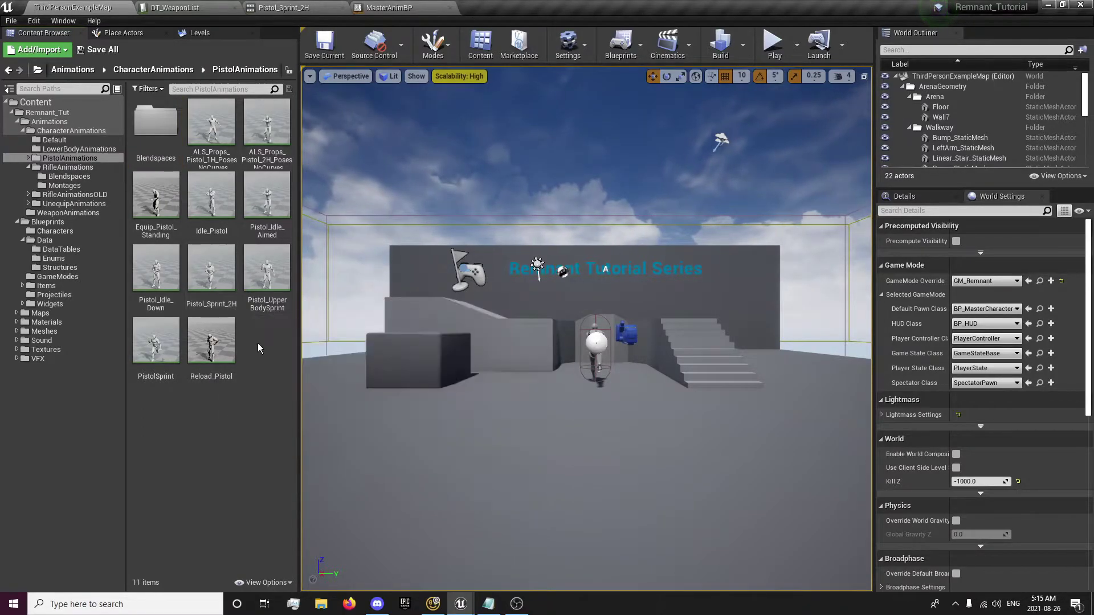
{"action": "left_click", "coordinate": [212, 277]}
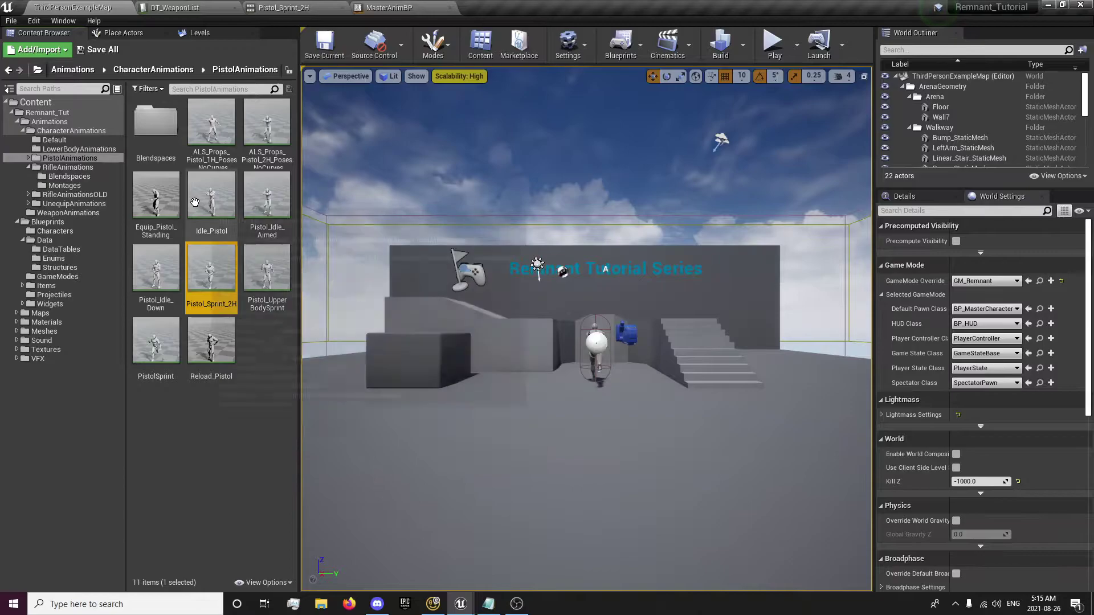
{"action": "right_click", "coordinate": [225, 285]}
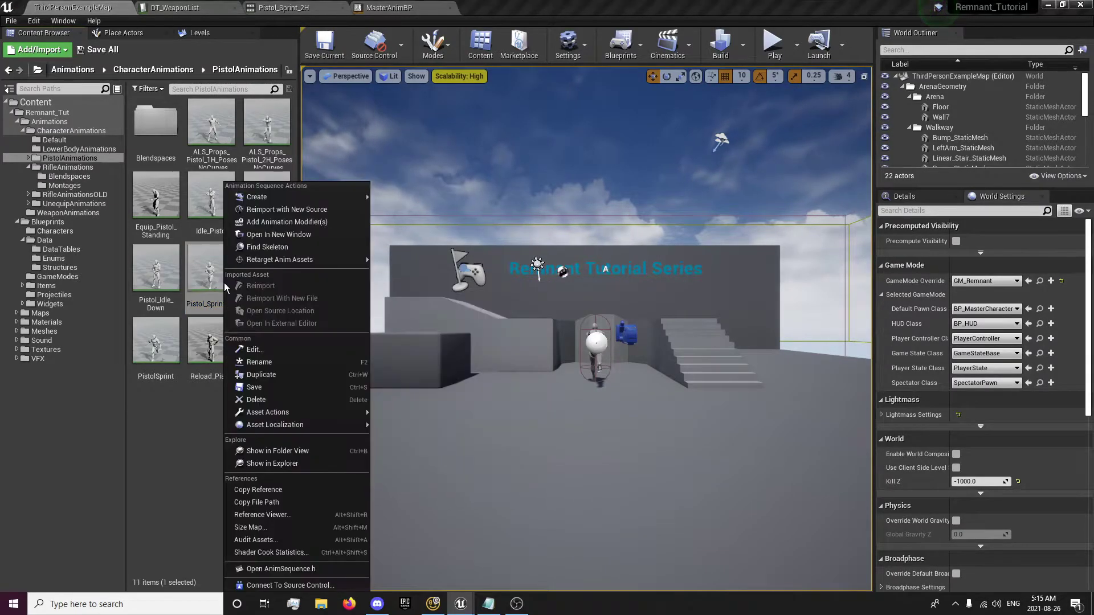
{"action": "right_click", "coordinate": [189, 429]}
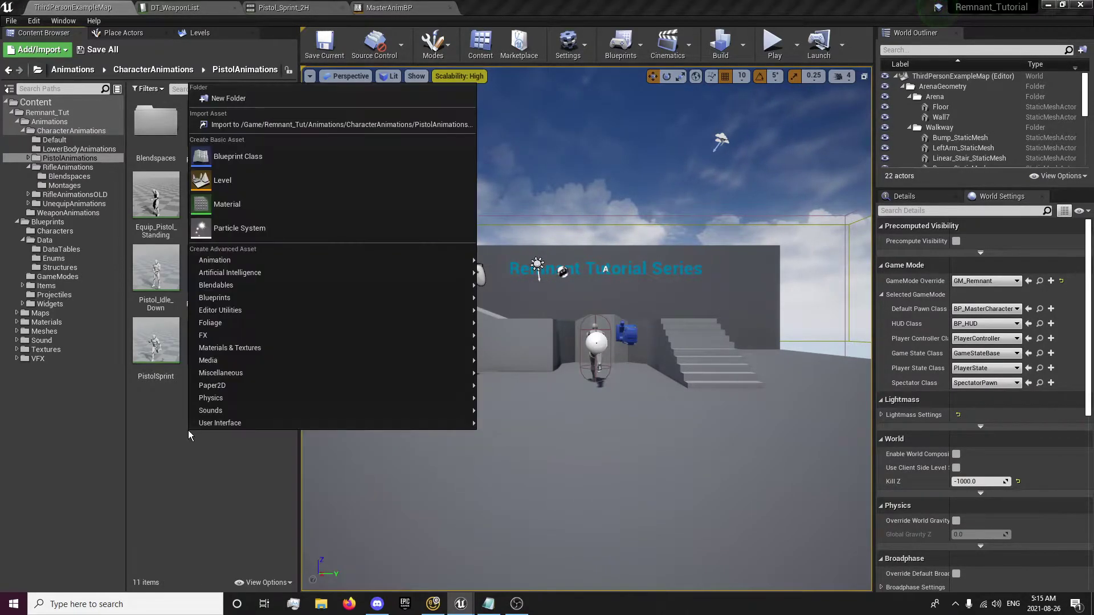
Create a Blend Space for MasterSkeleton in the new Blendspaces folder and name it BS_Pistol_Sprint.
{"action": "double_click", "coordinate": [156, 122]}
{"action": "right_click", "coordinate": [207, 171]}
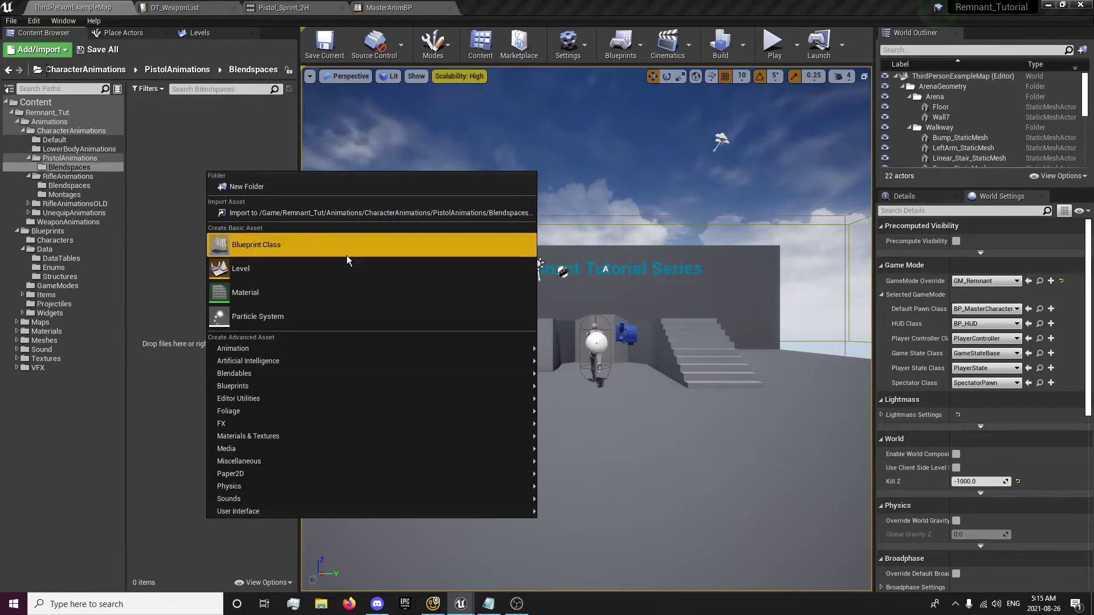
{"action": "mouse_move", "coordinate": [511, 367]}
{"action": "mouse_move", "coordinate": [527, 348]}
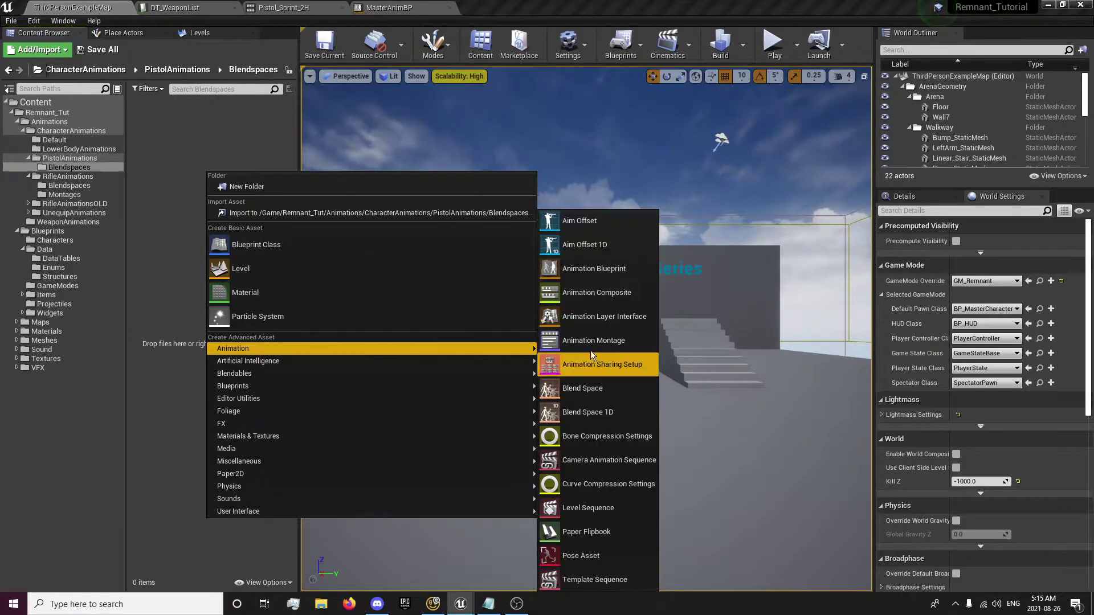
{"action": "left_click", "coordinate": [587, 390]}
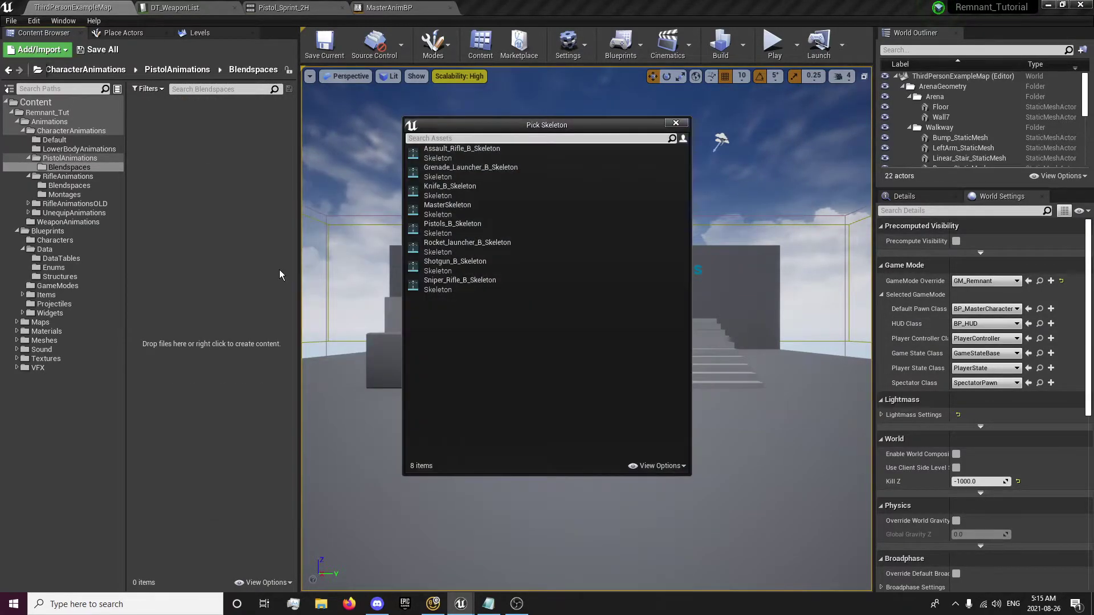
{"action": "left_click", "coordinate": [469, 211]}
{"action": "type", "text": "BS_Pi"}
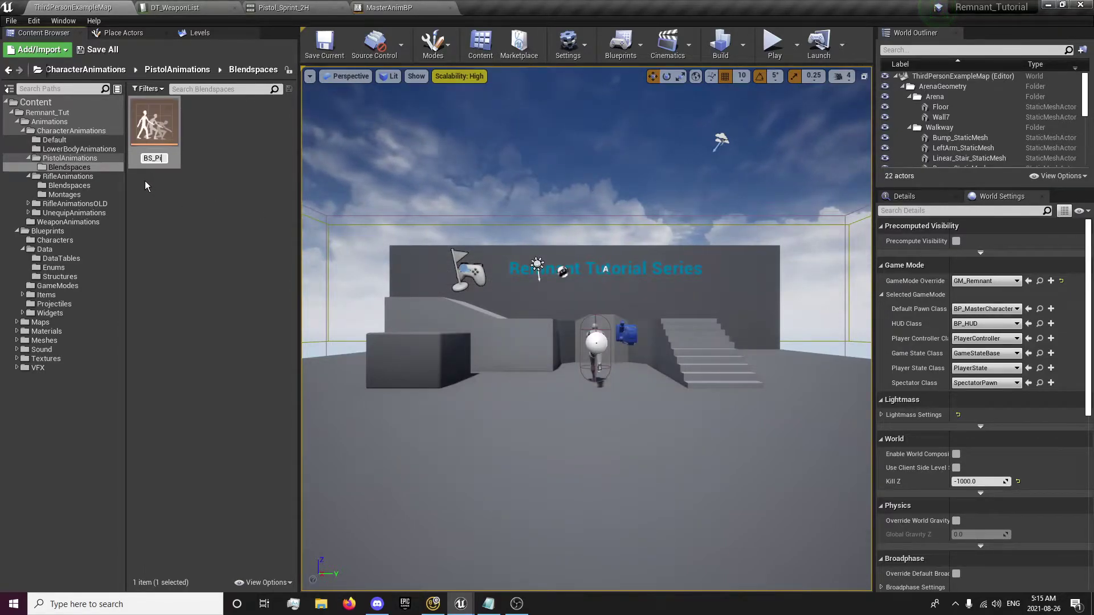
{"action": "type", "text": "stol_Sprint"}
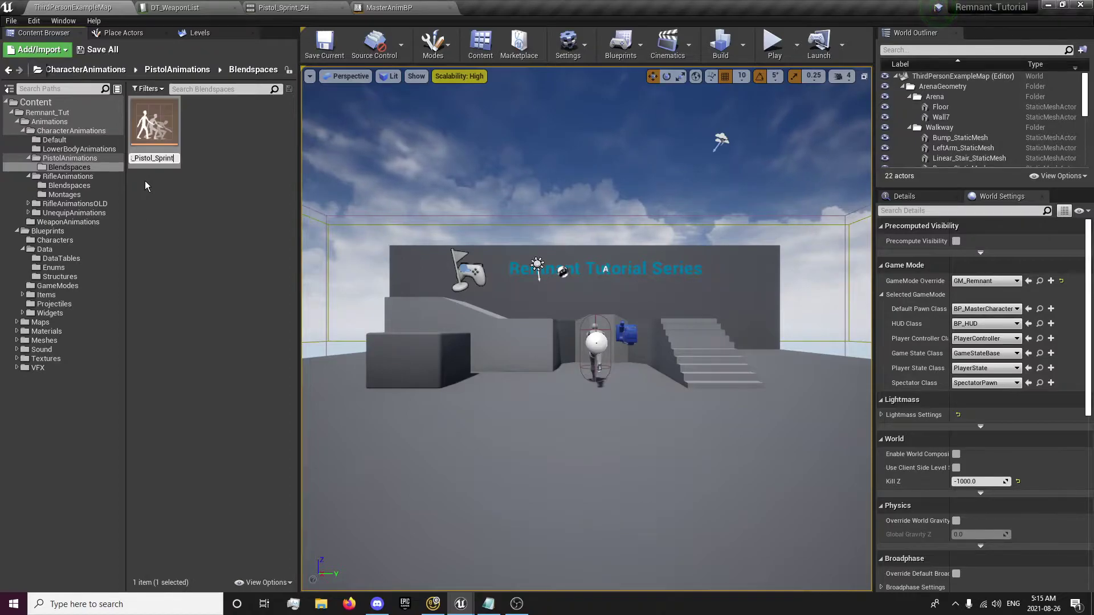
{"action": "key", "text": "Return"}
Open BS_Pistol_Sprint, filter its assets by "pistol", and place PistolSprint as a sample at the grid's upper centre point.
{"action": "double_click", "coordinate": [154, 120]}
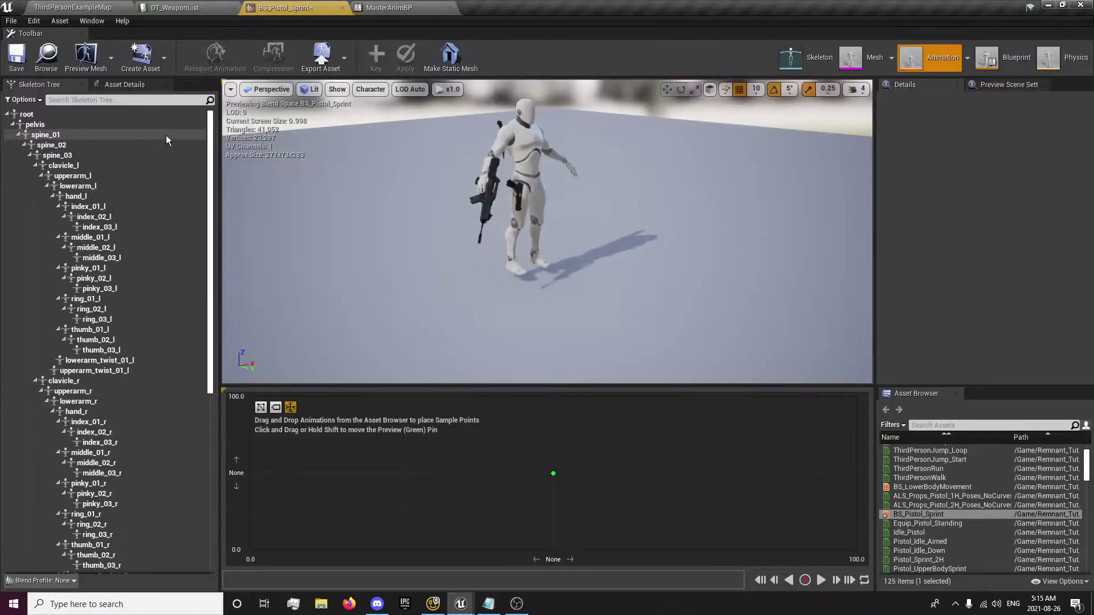
{"action": "left_click", "coordinate": [932, 426]}
{"action": "type", "text": "pisto"}
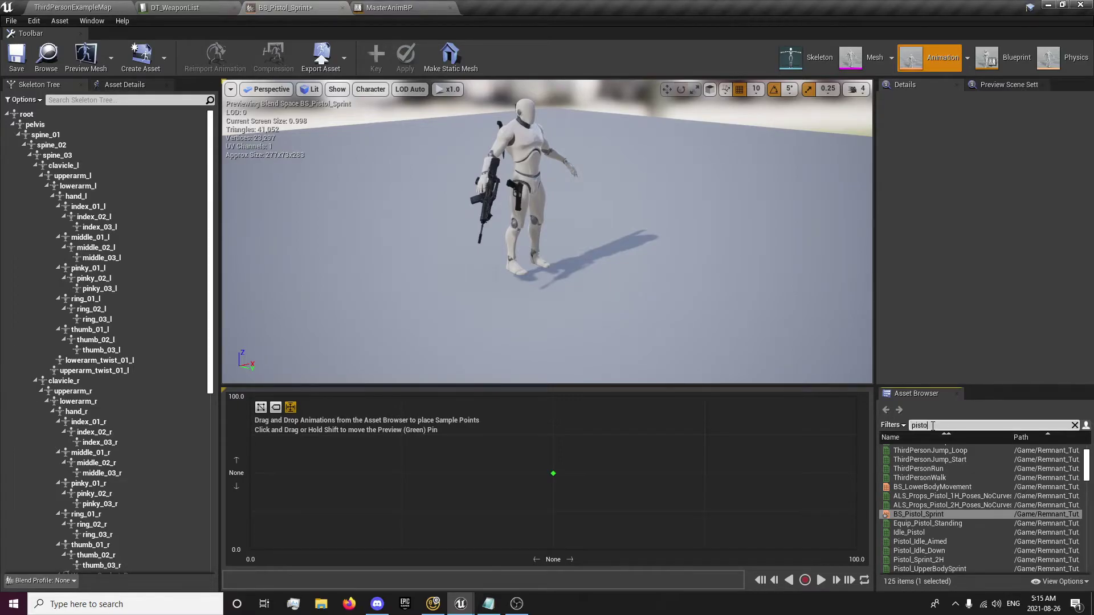
{"action": "type", "text": "l"}
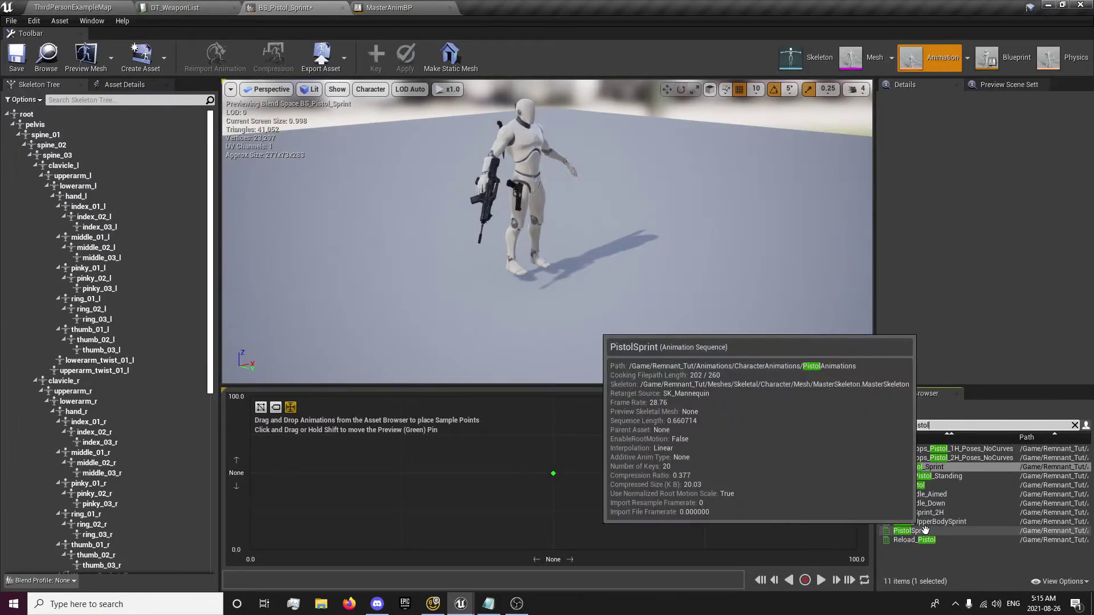
{"action": "left_click_drag", "start_coordinate": [924, 531], "coordinate": [564, 409]}
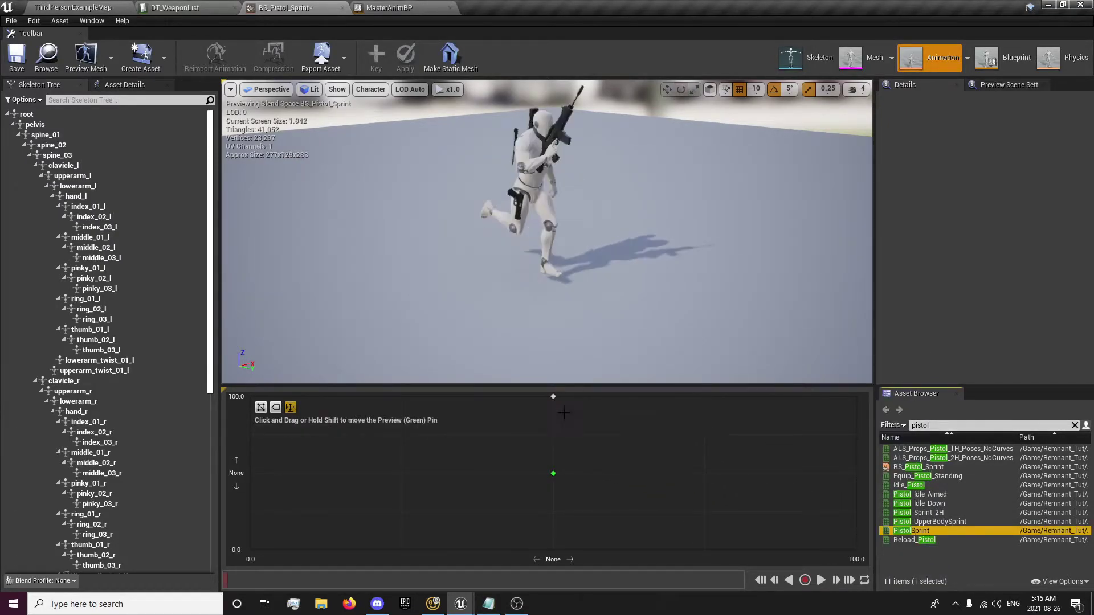
Preview the PistolSprint sample by placing the preview pin on it and playing it, then save BS_Pistol_Sprint.
{"action": "left_click_drag", "start_coordinate": [556, 472], "coordinate": [558, 398]}
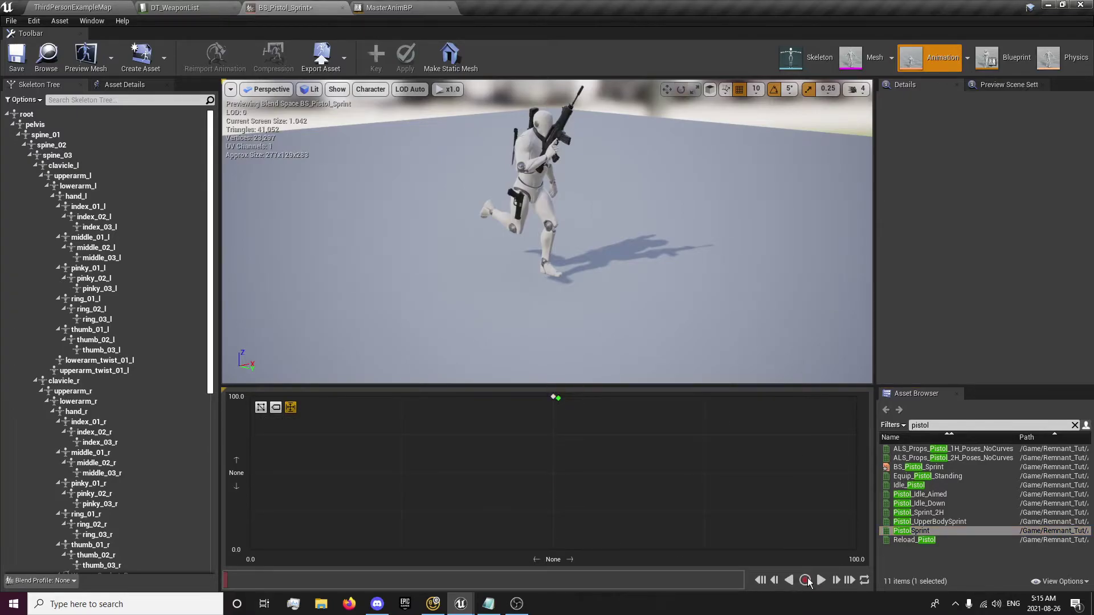
{"action": "left_click", "coordinate": [820, 581]}
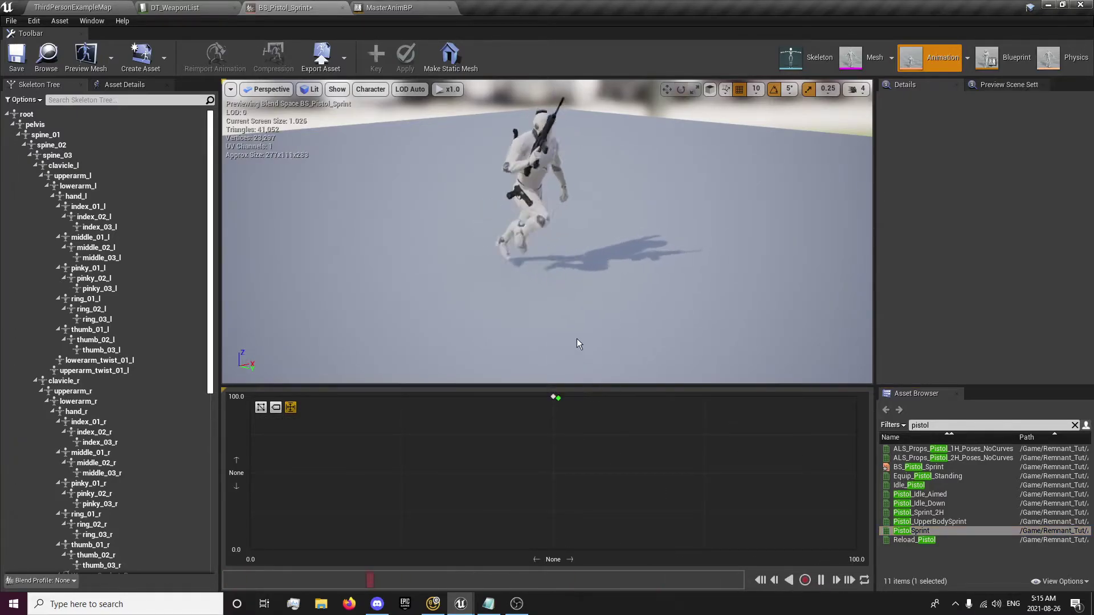
{"action": "right_click_drag", "start_coordinate": [576, 337], "coordinate": [550, 327]}
{"action": "right_click_drag", "start_coordinate": [550, 250], "coordinate": [529, 245]}
{"action": "key", "text": "d"}
{"action": "mouse_move", "coordinate": [558, 398]}
{"action": "left_mouse_down"}
{"action": "mouse_move", "coordinate": [559, 429]}
{"action": "mouse_move", "coordinate": [552, 398]}
{"action": "left_mouse_up"}
{"action": "right_click_drag", "start_coordinate": [565, 249], "coordinate": [549, 220]}
{"action": "left_click", "coordinate": [17, 54]}
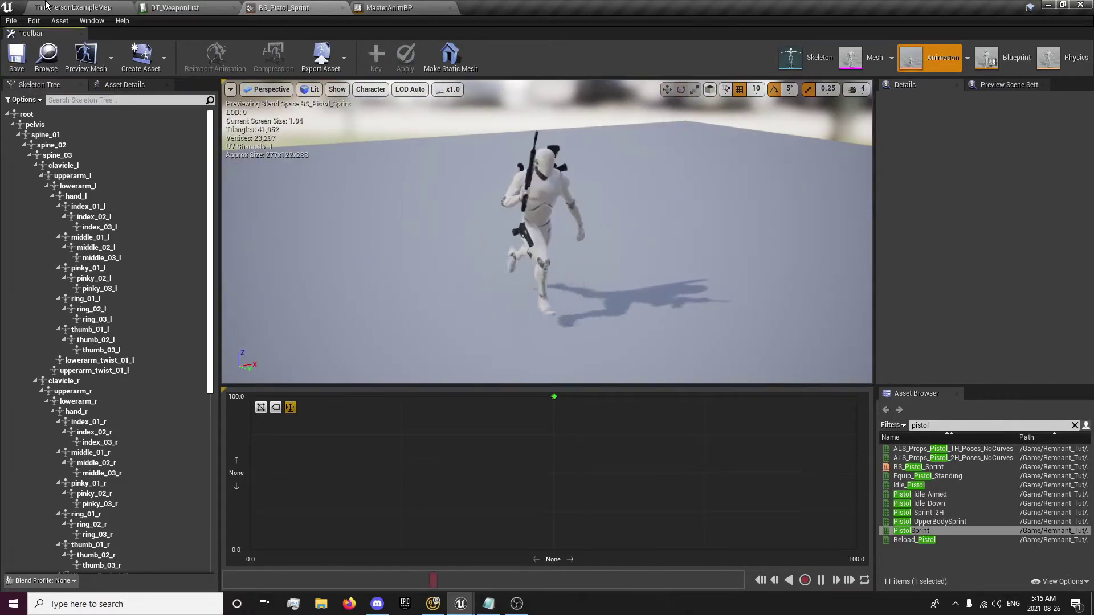
Play-test ThirdPersonExampleMap briefly and exit the session.
{"action": "left_click", "coordinate": [72, 6]}
{"action": "left_click", "coordinate": [774, 45]}
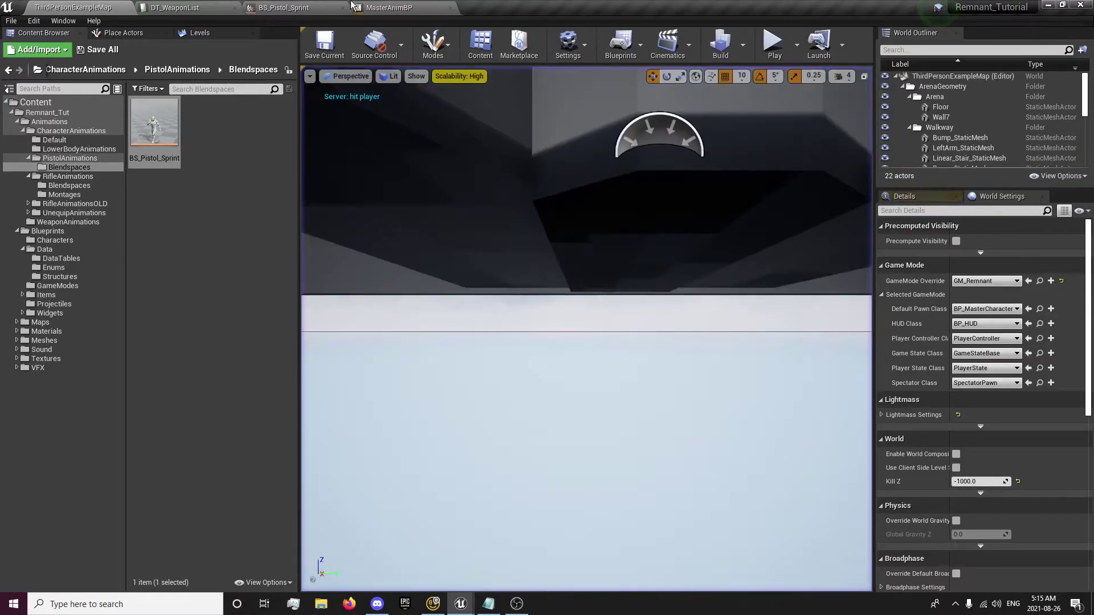
{"action": "key", "text": "shift+F1"}
Reconnect the Slot 'DefaultSlot' node to the Output Pose result in MasterAnimBP's AnimGraph and compile.
{"action": "left_click", "coordinate": [389, 7]}
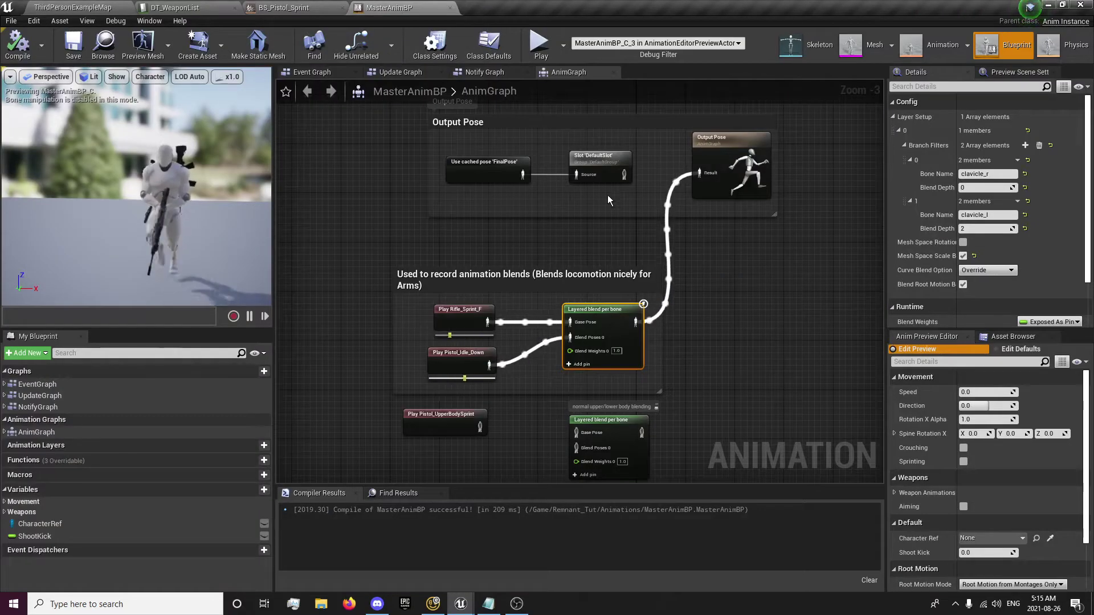
{"action": "left_click_drag", "start_coordinate": [622, 175], "coordinate": [700, 172]}
{"action": "left_click", "coordinate": [17, 43]}
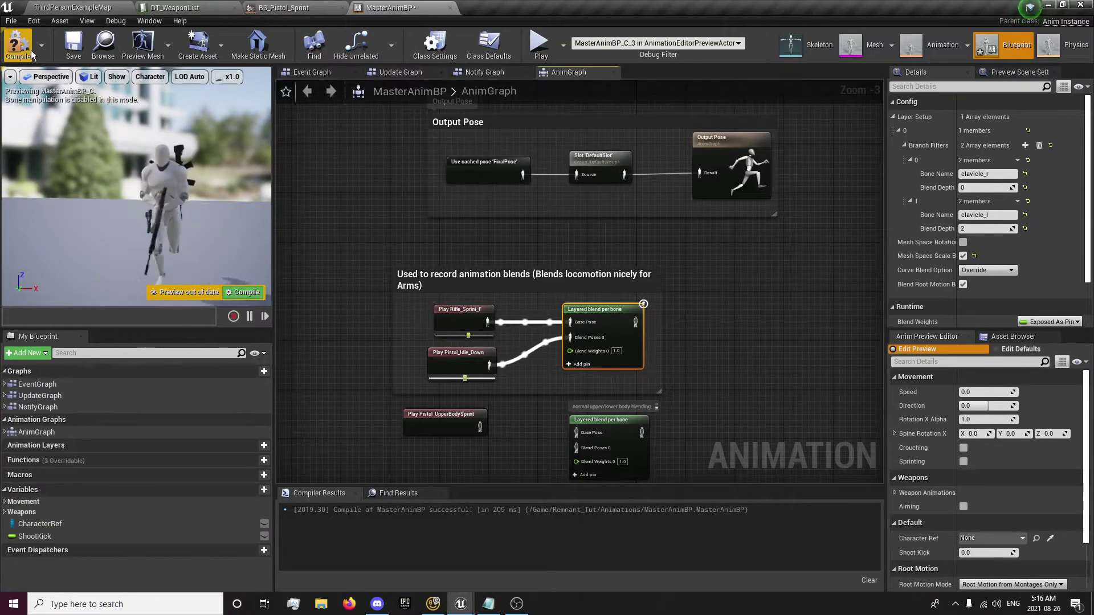
Set the Pistol1 row's Sprint to BS_Pistol_Sprint in DT_WeaponList and save the table.
{"action": "left_click", "coordinate": [143, 7]}
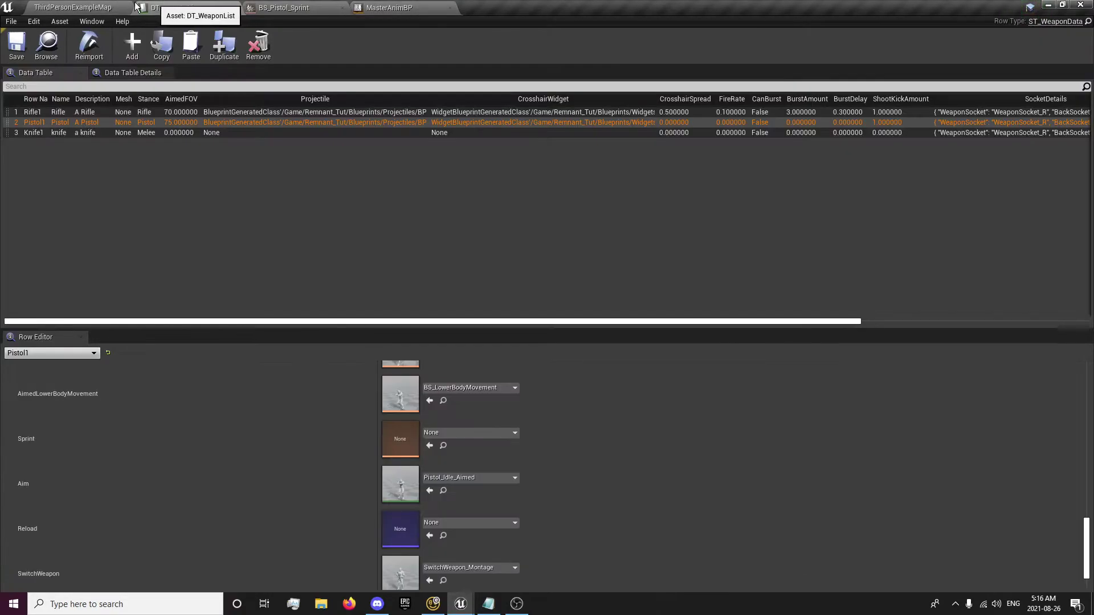
{"action": "left_click", "coordinate": [459, 432]}
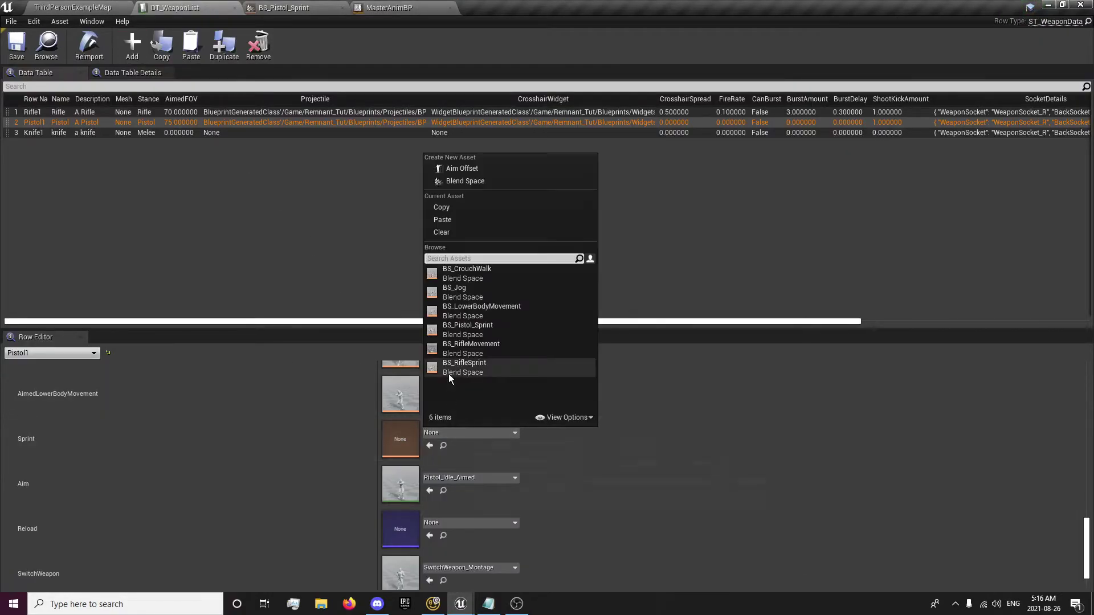
{"action": "left_click", "coordinate": [460, 330]}
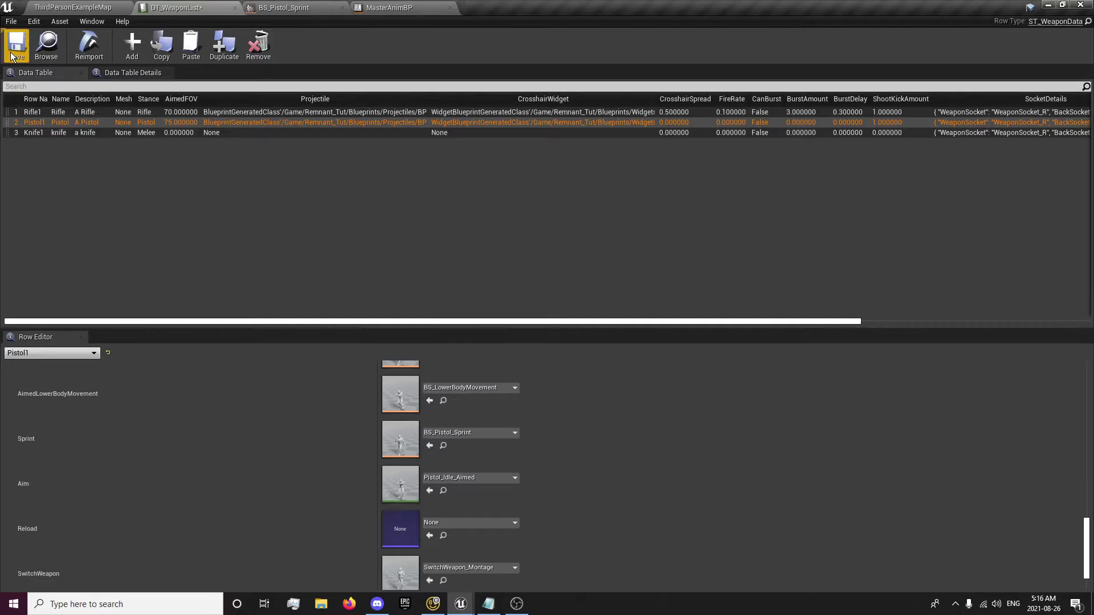
Play-test ThirdPersonExampleMap, equip the pistol and sprint around the arena to check its sprint animation, then exit the session.
{"action": "left_click", "coordinate": [73, 7]}
{"action": "left_click", "coordinate": [772, 47]}
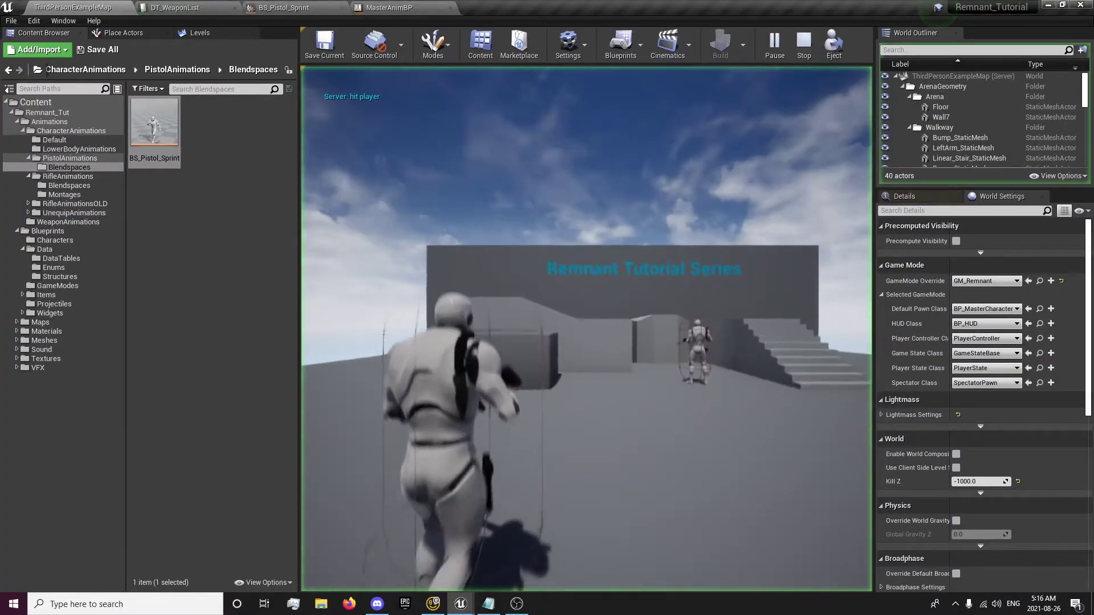
{"action": "key", "text": "2"}
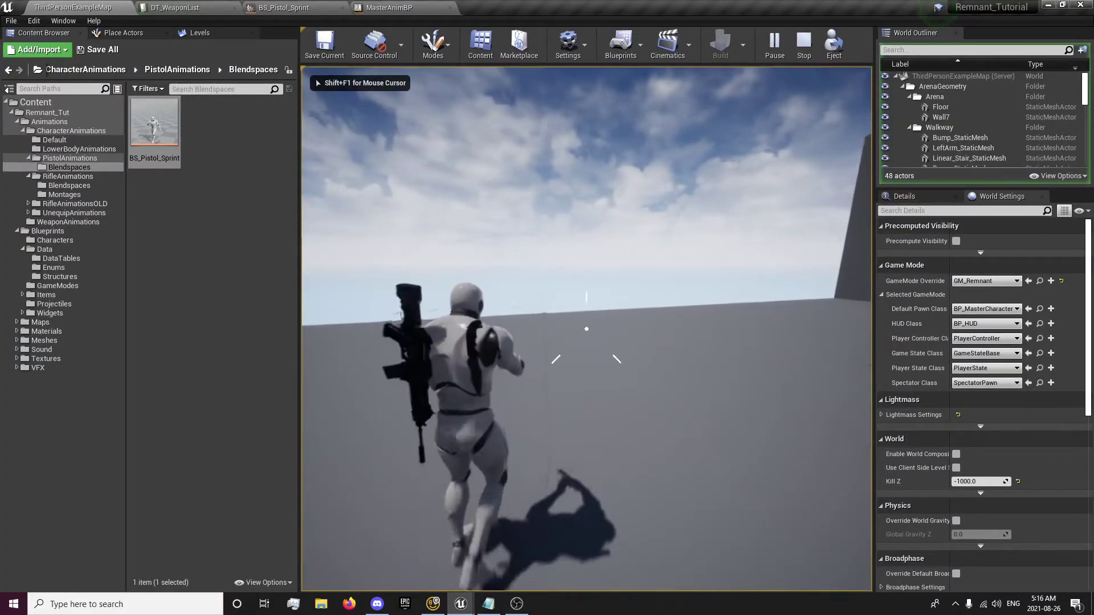
{"action": "key", "text": "w"}
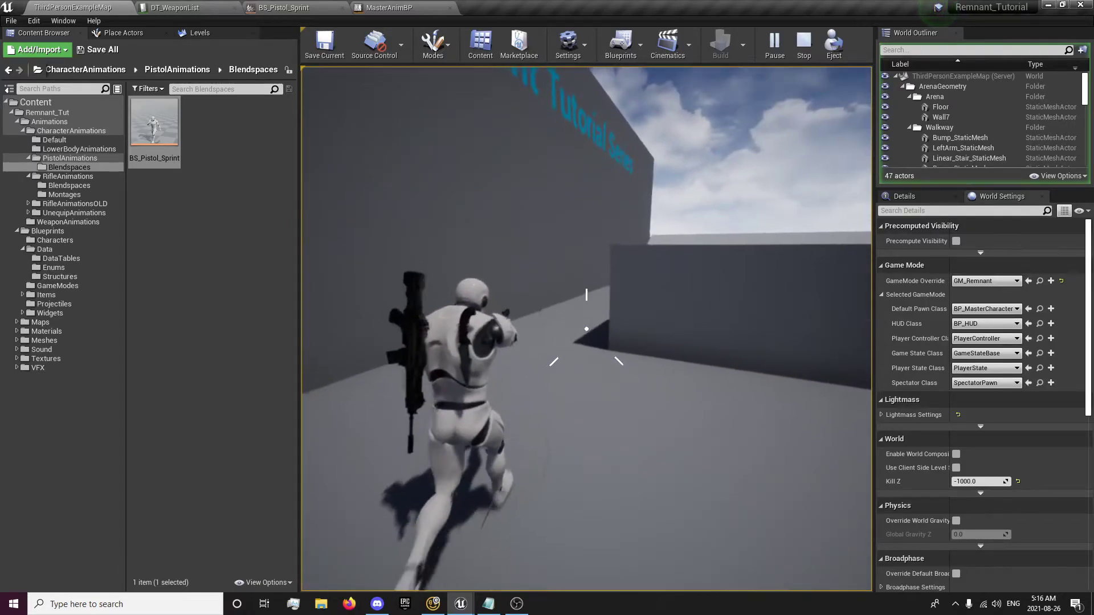
{"action": "key", "text": "shift"}
{"action": "key", "text": "shift"}
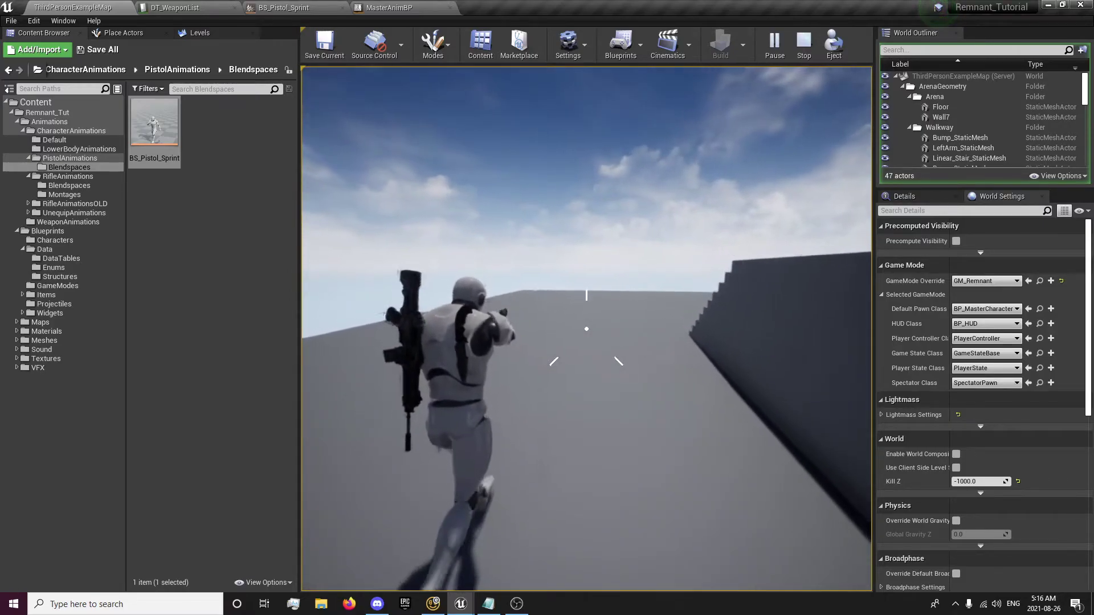
{"action": "key", "text": "shift"}
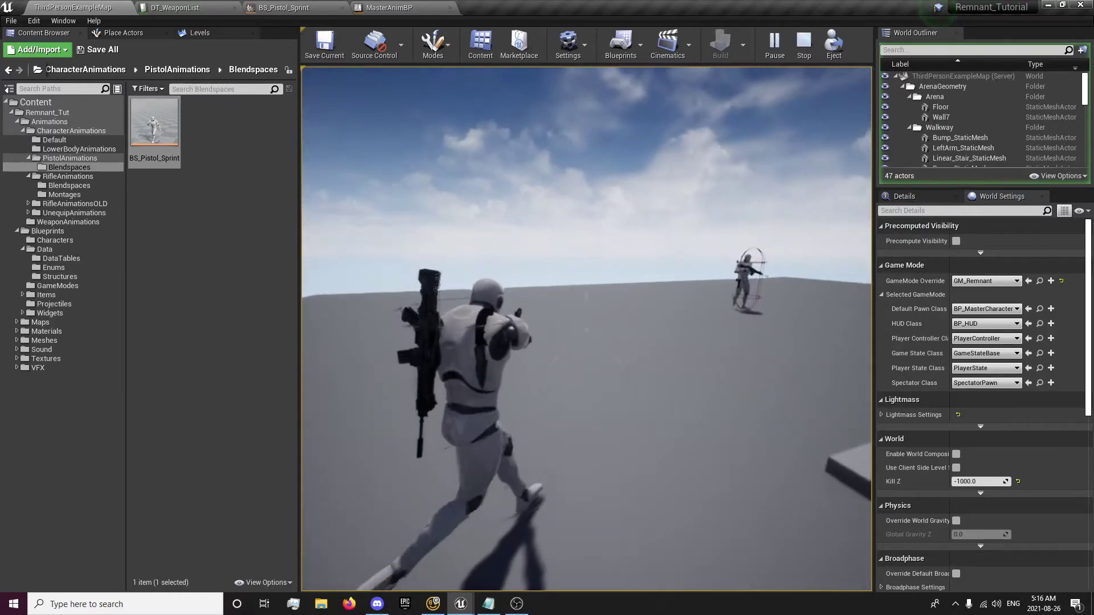
{"action": "key", "text": "w"}
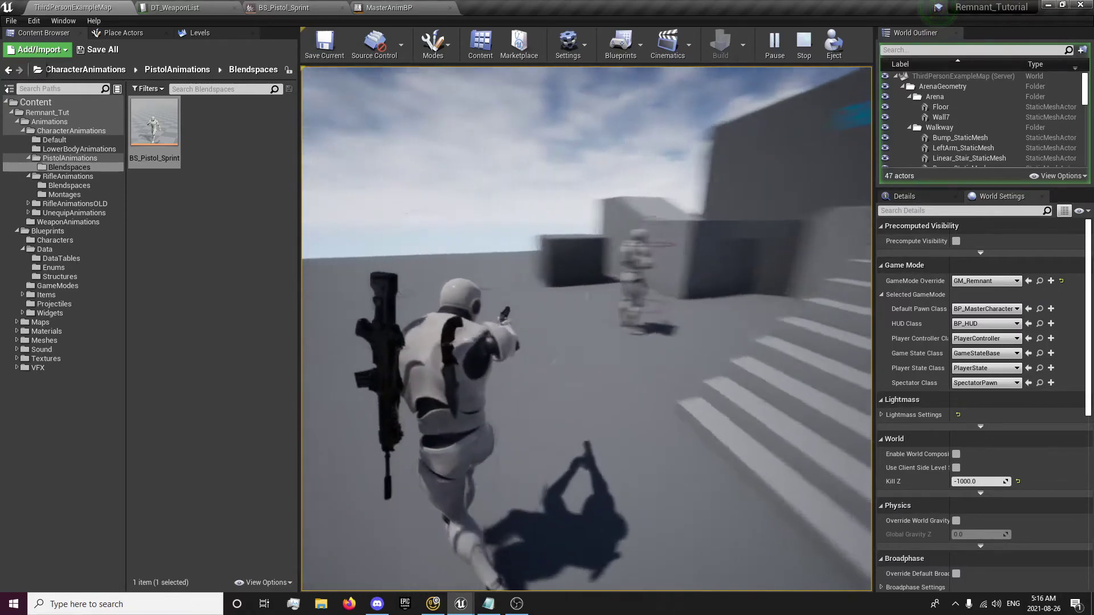
{"action": "key", "text": "Escape"}
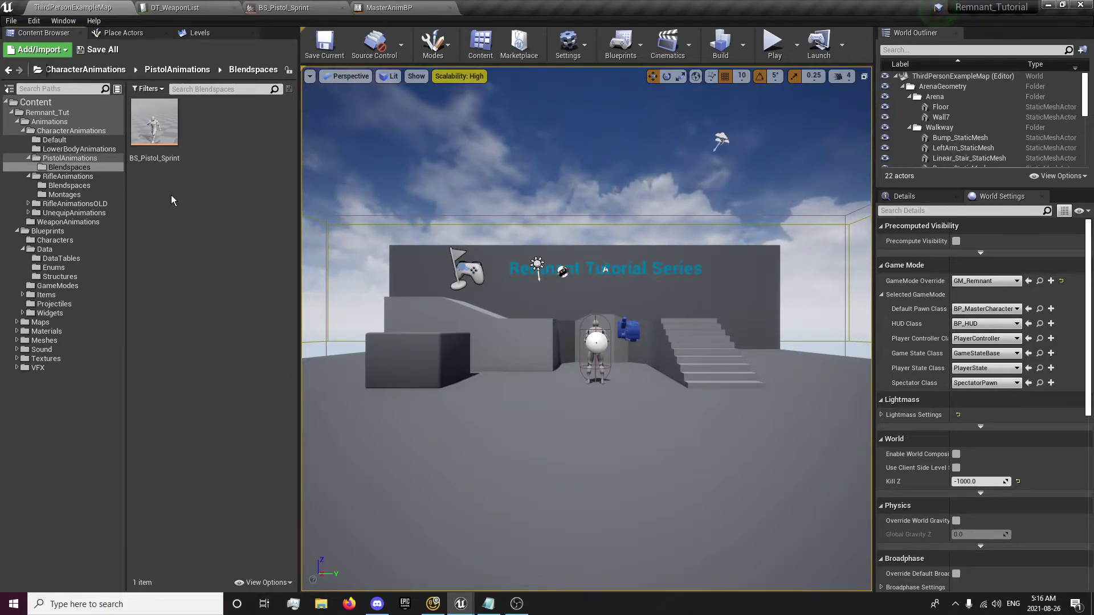
Replace the PistolSprint sample in BS_Pistol_Sprint with Pistol_Sprint_2H and save the blend space.
{"action": "left_click", "coordinate": [293, 8]}
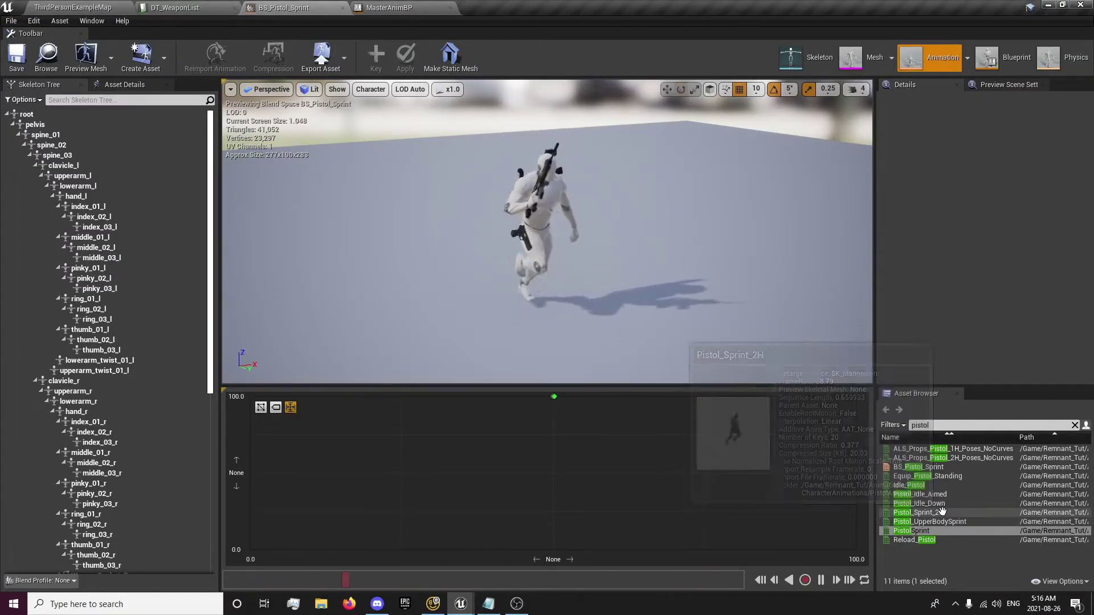
{"action": "left_click_drag", "start_coordinate": [917, 512], "coordinate": [564, 394]}
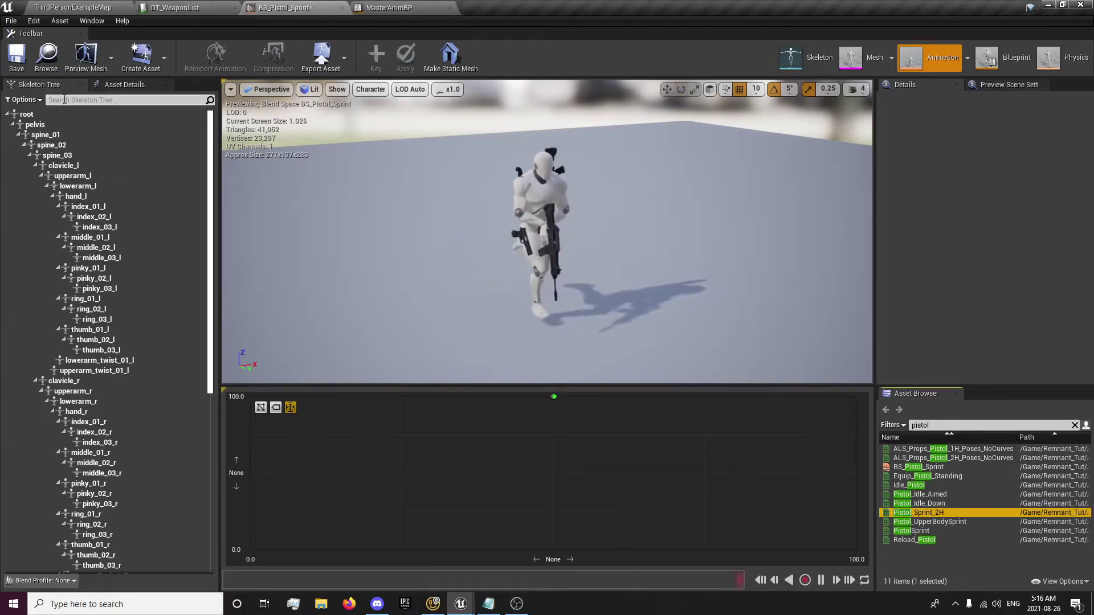
Play-test the level with the pistol to check the two-handed sprint and ordinary movement, and exit the session.
{"action": "left_click", "coordinate": [65, 7]}
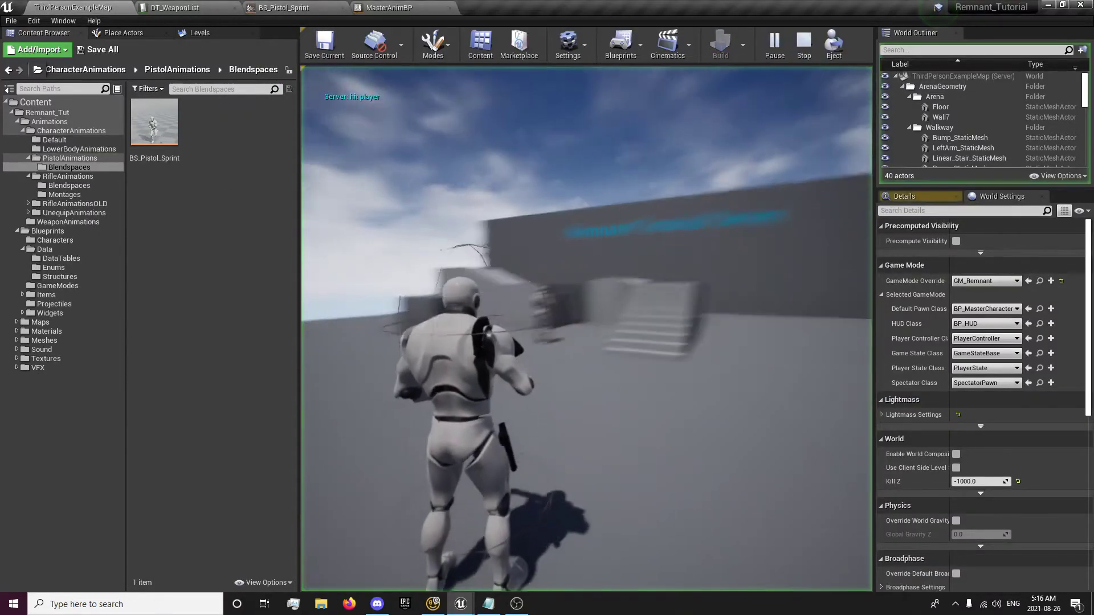
{"action": "key", "text": "w"}
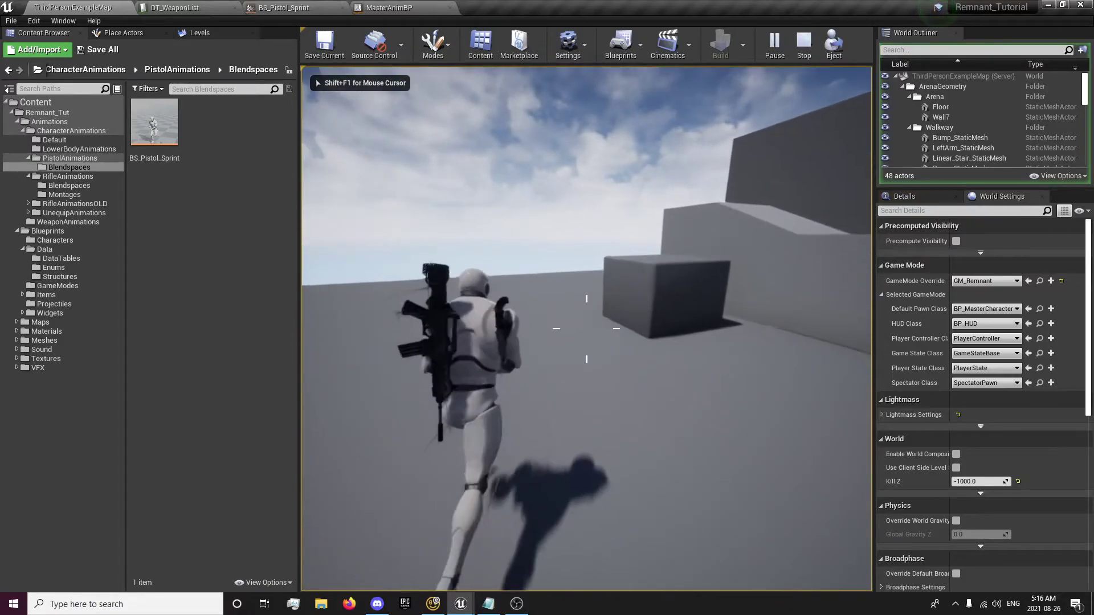
{"action": "key", "text": "s"}
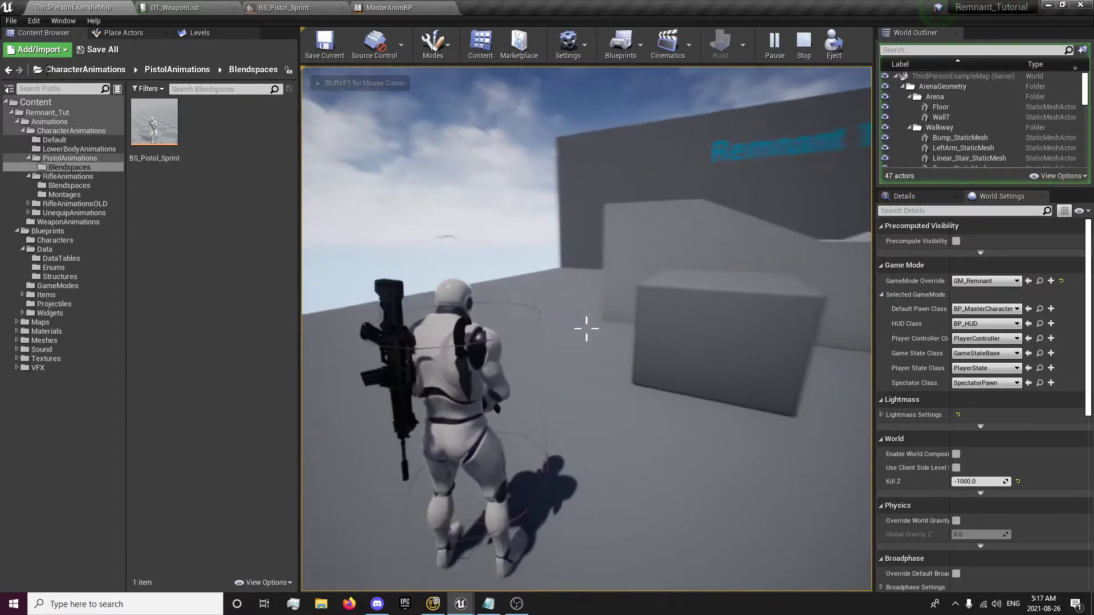
{"action": "key", "text": "d"}
{"action": "key", "text": "w"}
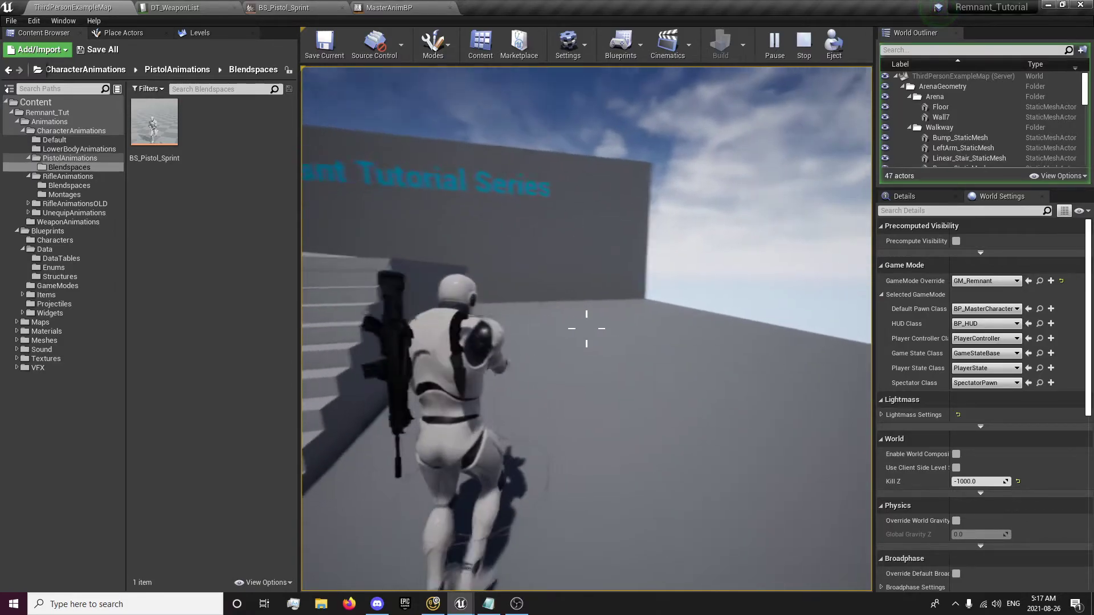
{"action": "key", "text": "Escape"}
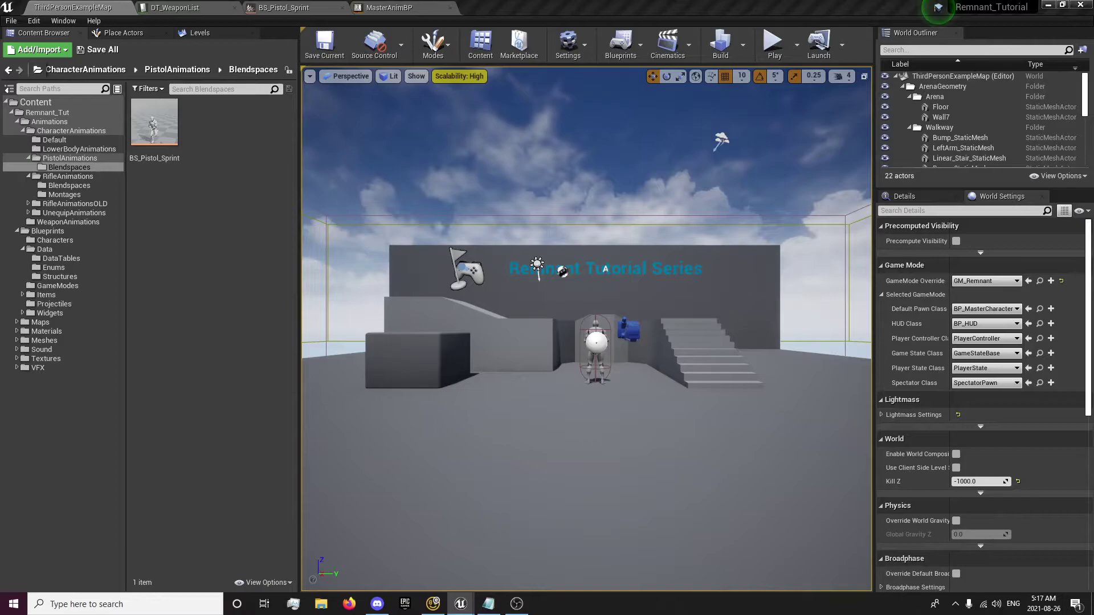
Copy the Pistol1 row's Idle animation, Pistol_Idle_Down, into UpperBodyJog in DT_WeaponList and save the table.
{"action": "left_click", "coordinate": [188, 7]}
{"action": "scroll", "coordinate": [391, 442], "scroll_direction": "up", "scroll_amount": 5}
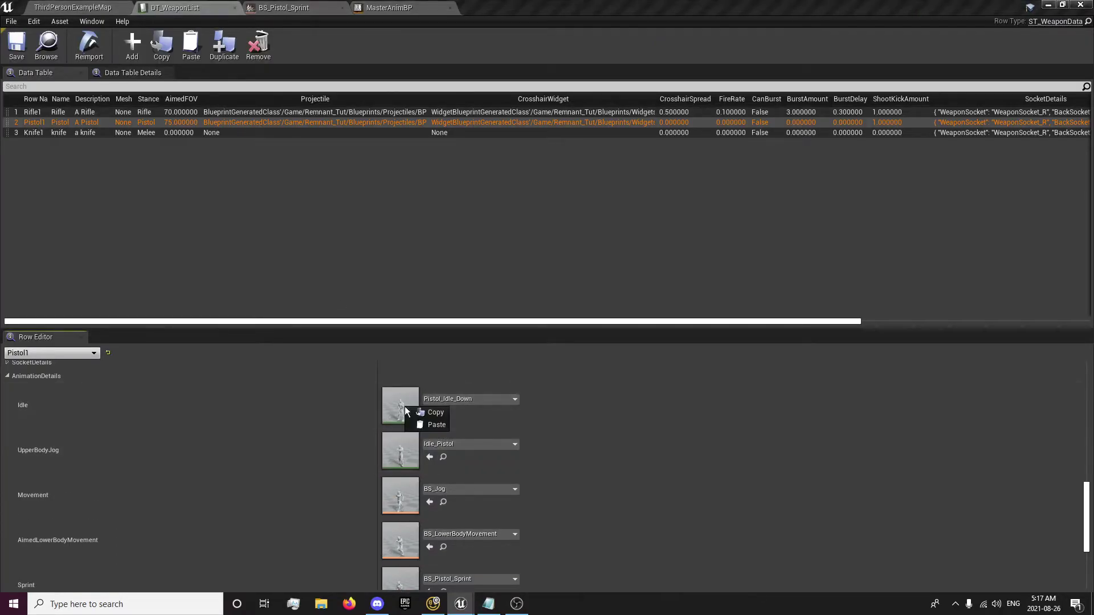
{"action": "left_click", "coordinate": [429, 458]}
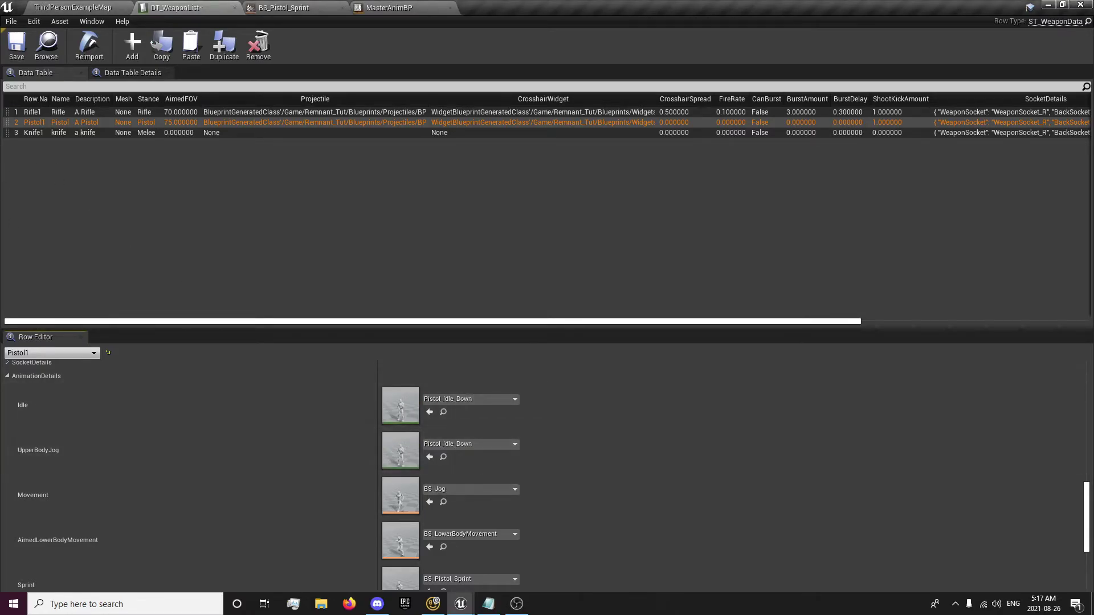
Play-test running with the pistol equipped to check the new upper-body jog pose, and exit the session.
{"action": "left_click", "coordinate": [48, 5]}
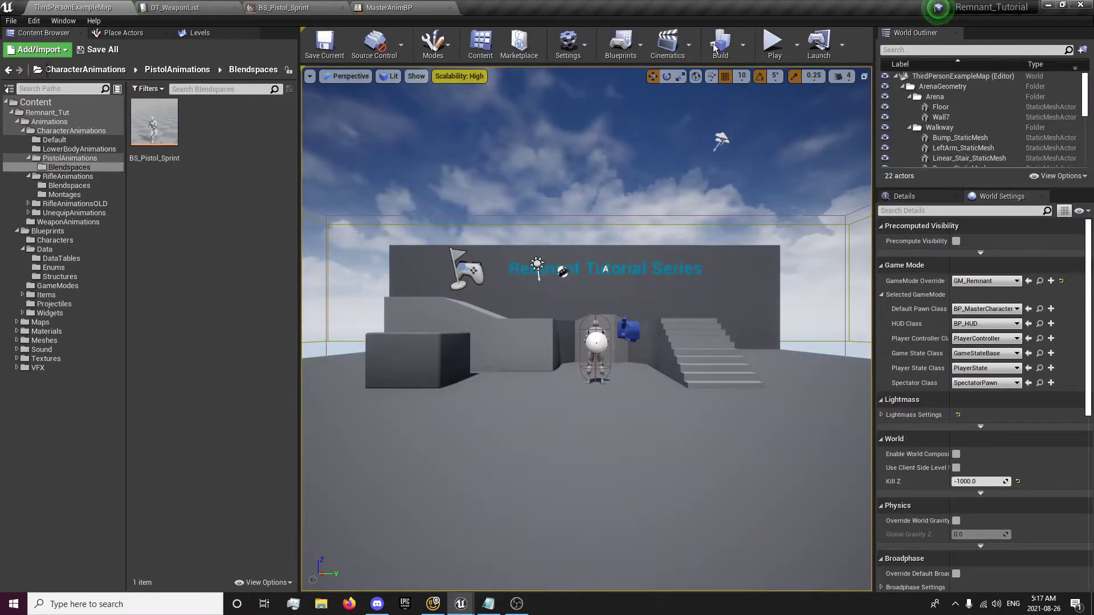
{"action": "left_click", "coordinate": [775, 45]}
{"action": "key", "text": "w"}
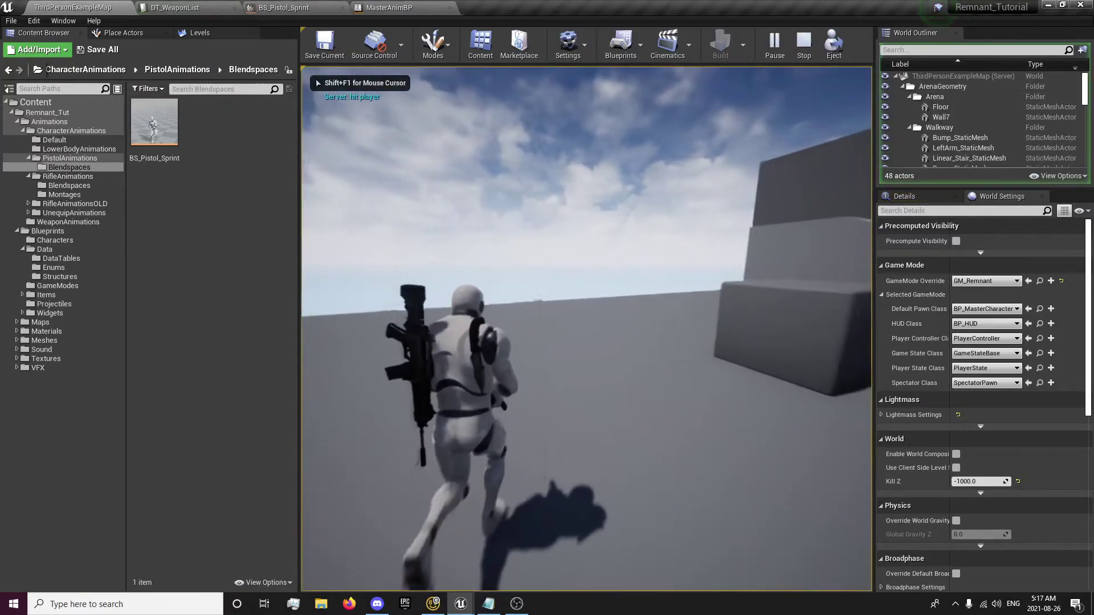
{"action": "key", "text": "w"}
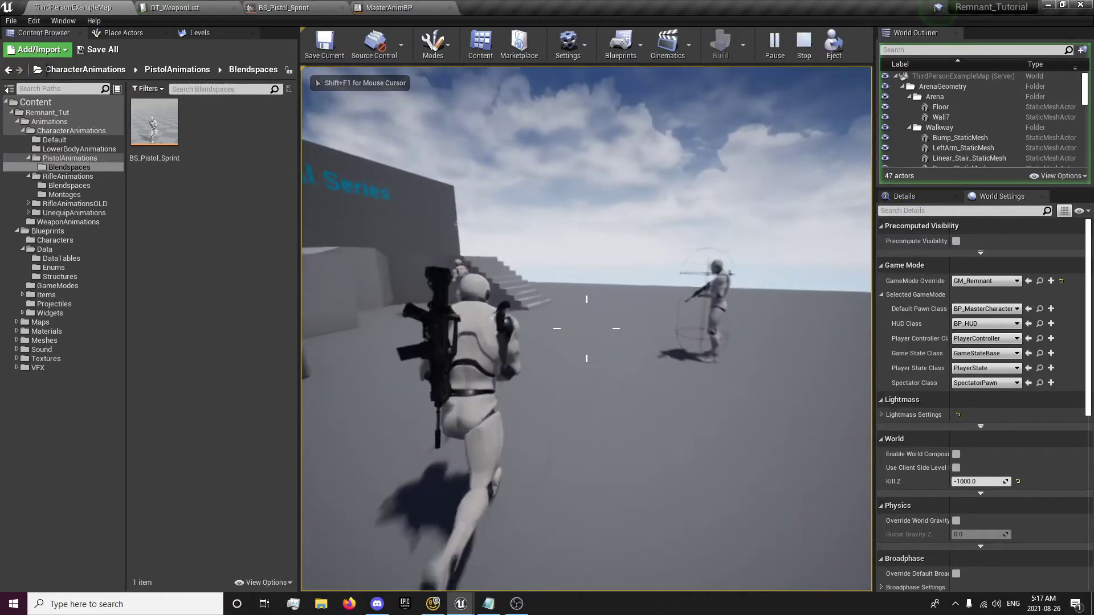
{"action": "key", "text": "w"}
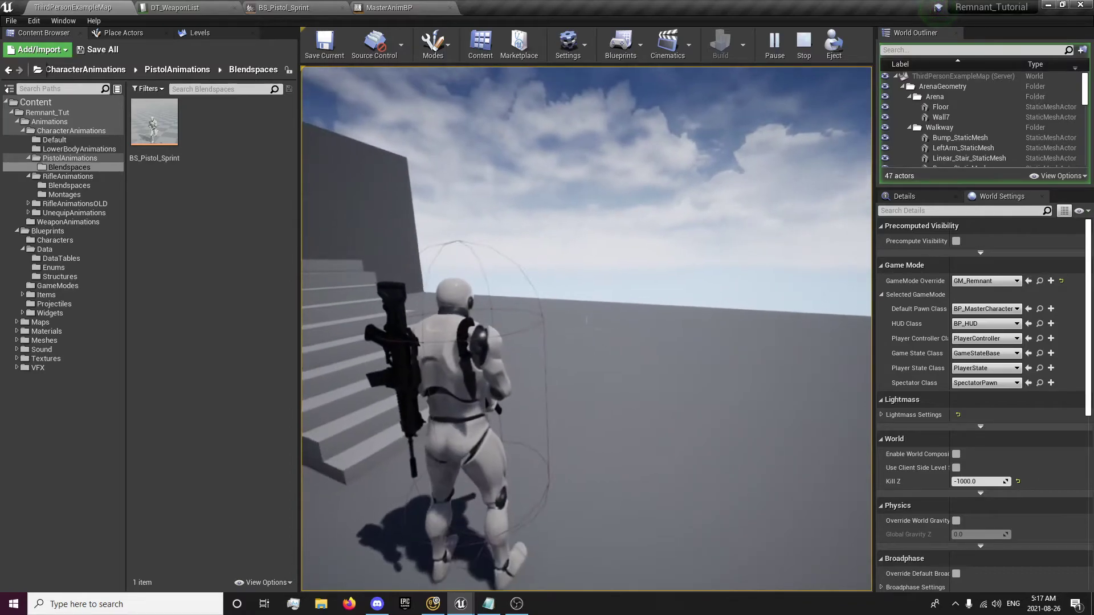
{"action": "key", "text": "Escape"}
Open the Locomotion state machine from MasterAnimBP's AnimGraph.
{"action": "left_click", "coordinate": [421, 9]}
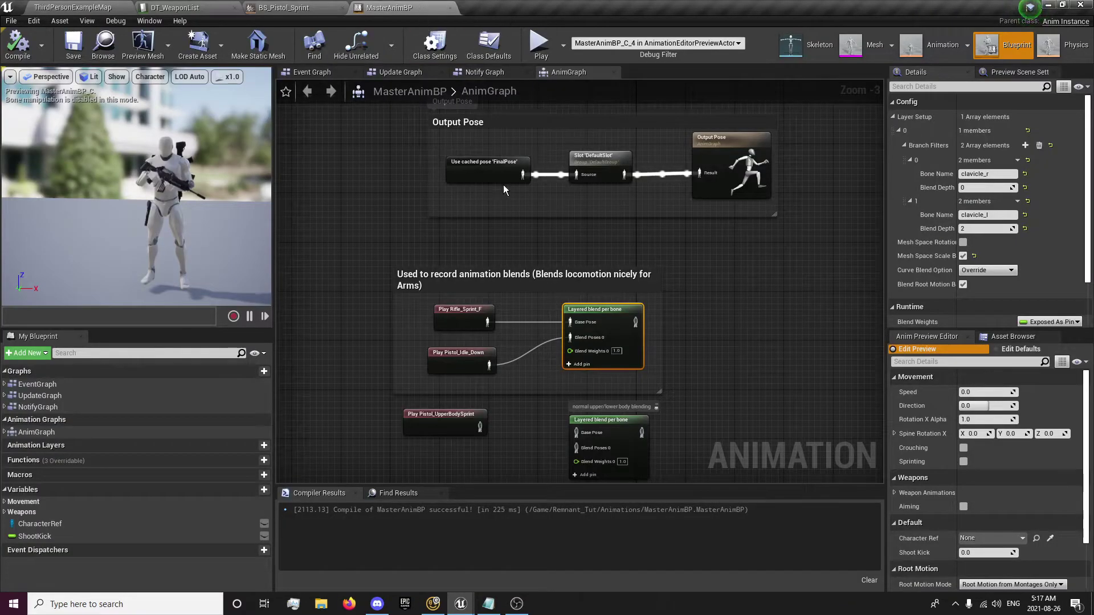
{"action": "scroll", "coordinate": [343, 190], "scroll_direction": "down", "scroll_amount": 3}
{"action": "right_click_drag", "start_coordinate": [367, 157], "coordinate": [444, 389]}
{"action": "left_click", "coordinate": [420, 237]}
{"action": "right_click_drag", "start_coordinate": [409, 192], "coordinate": [358, 420]}
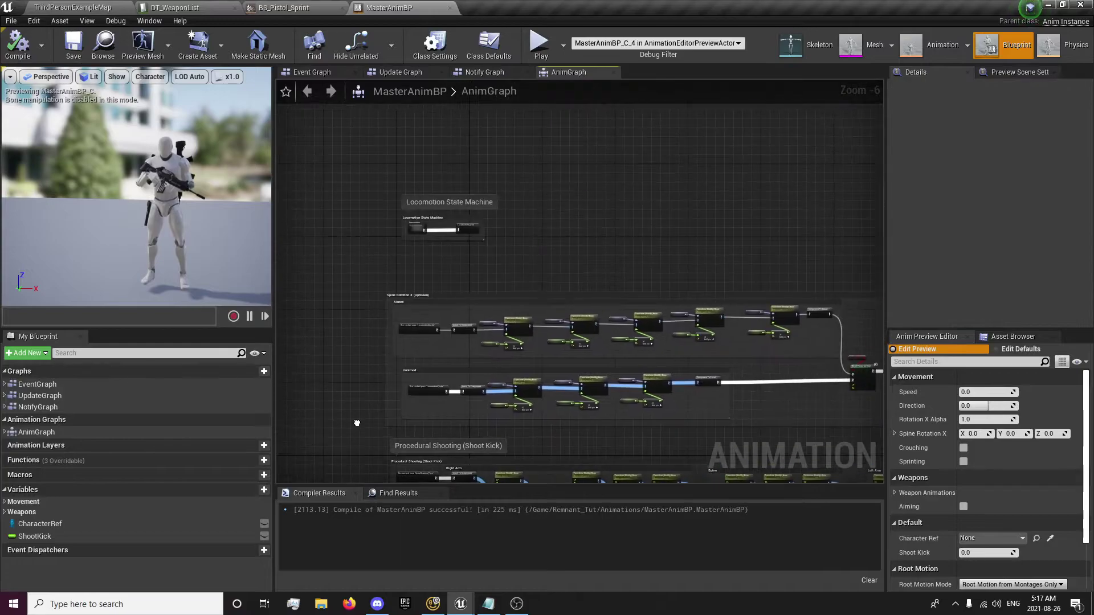
{"action": "scroll", "coordinate": [358, 420], "scroll_direction": "up", "scroll_amount": 2}
{"action": "left_click", "coordinate": [428, 201]}
{"action": "double_click", "coordinate": [427, 200]}
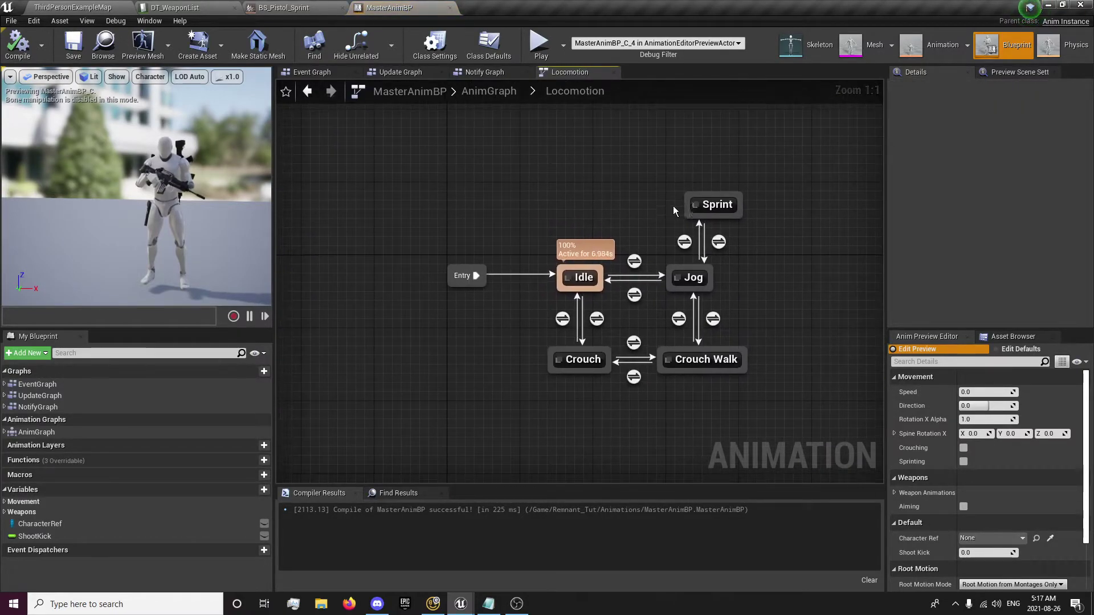
Set the blend mode to Linear on both transitions between the Jog and Sprint states.
{"action": "left_click", "coordinate": [684, 242]}
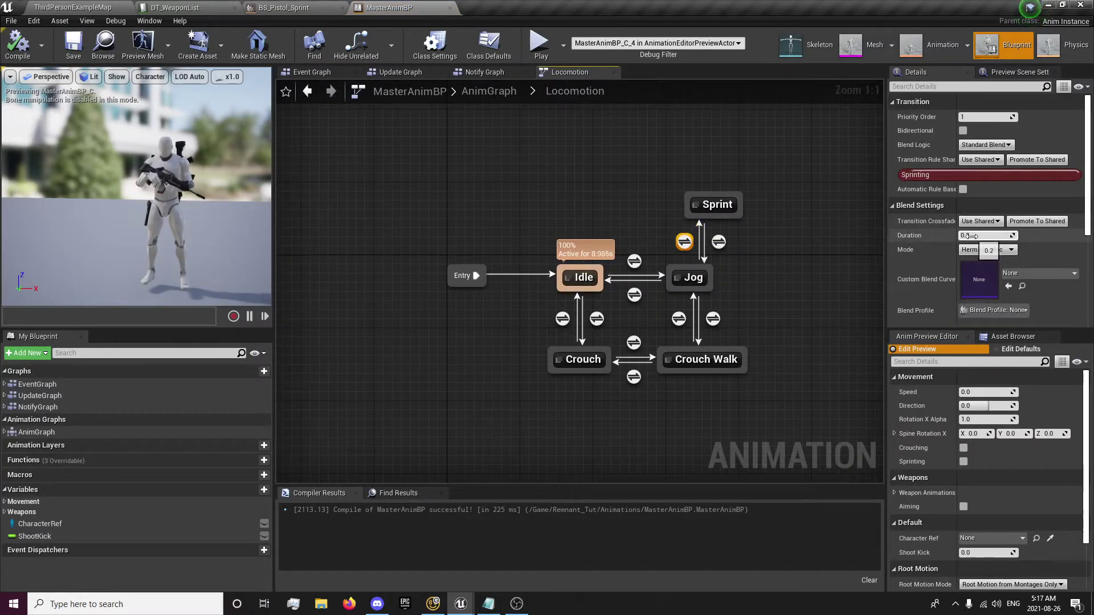
{"action": "left_click", "coordinate": [988, 250]}
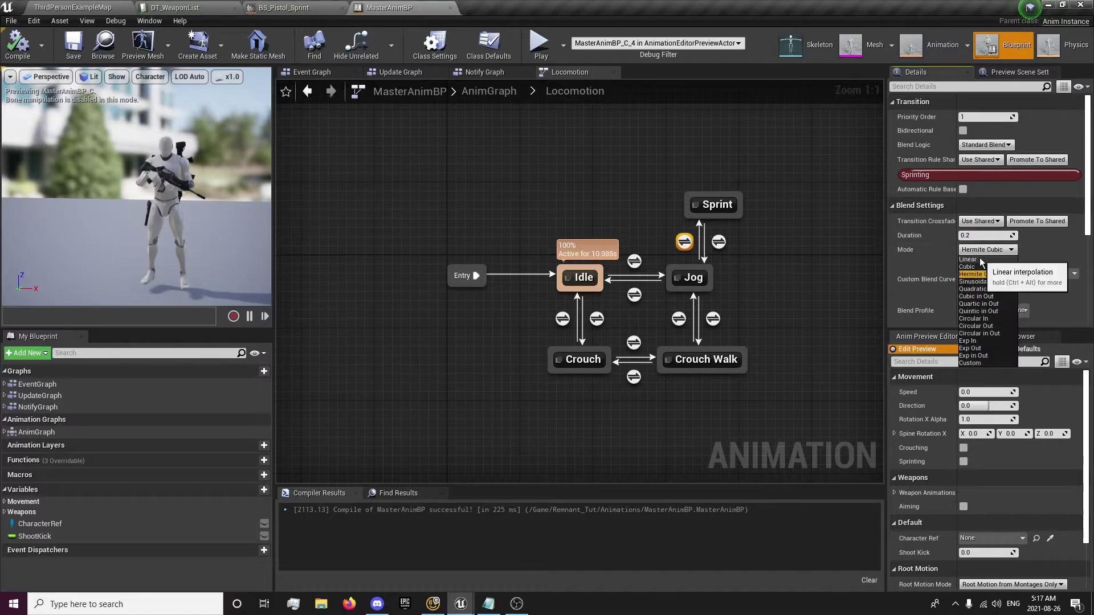
{"action": "left_click", "coordinate": [979, 258]}
{"action": "left_click", "coordinate": [718, 242]}
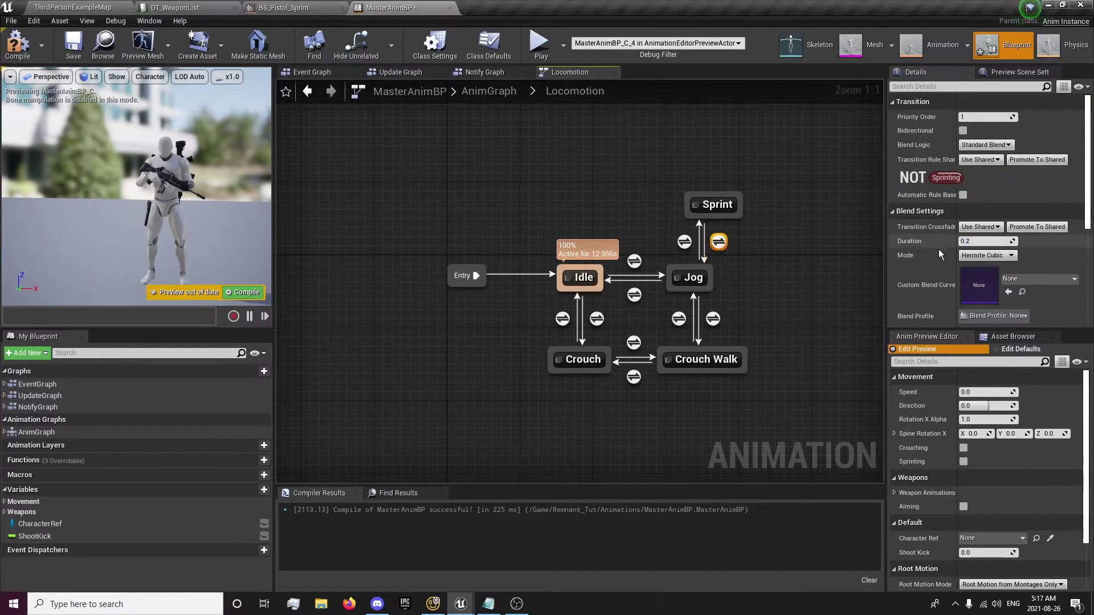
{"action": "left_click", "coordinate": [988, 256]}
{"action": "left_click", "coordinate": [975, 266]}
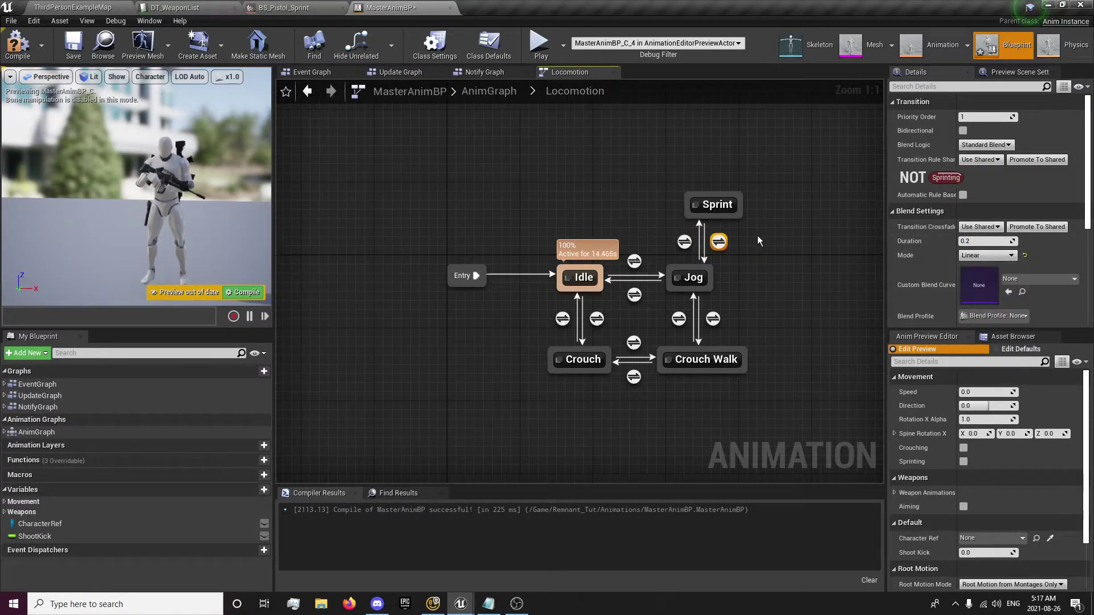
Set the blend duration of both Jog and Sprint transitions to 0.4 and compile MasterAnimBP.
{"action": "left_click", "coordinate": [685, 242]}
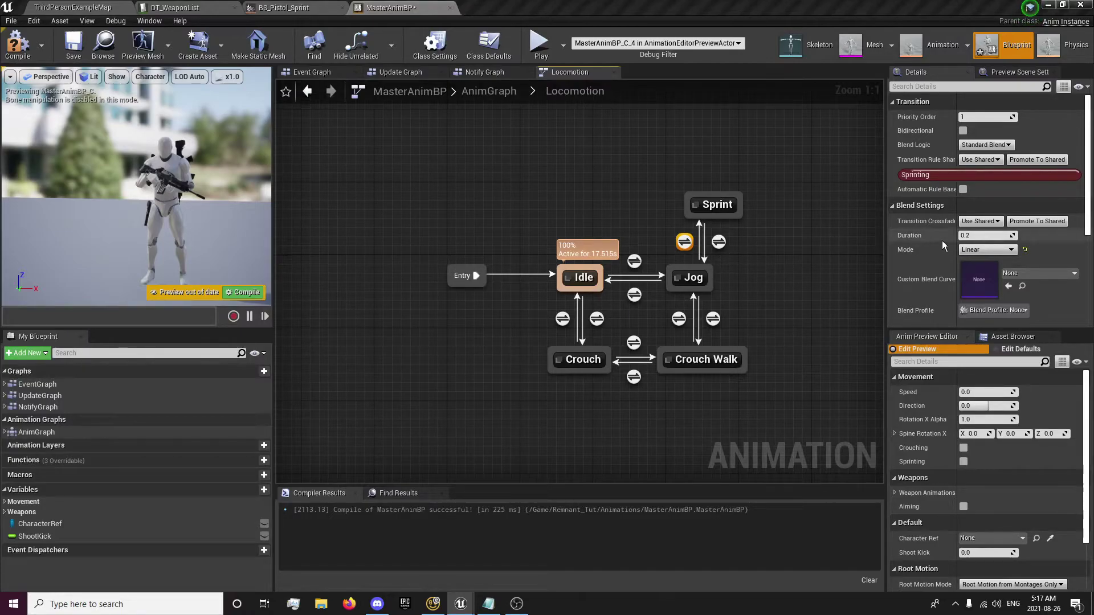
{"action": "left_click", "coordinate": [973, 236]}
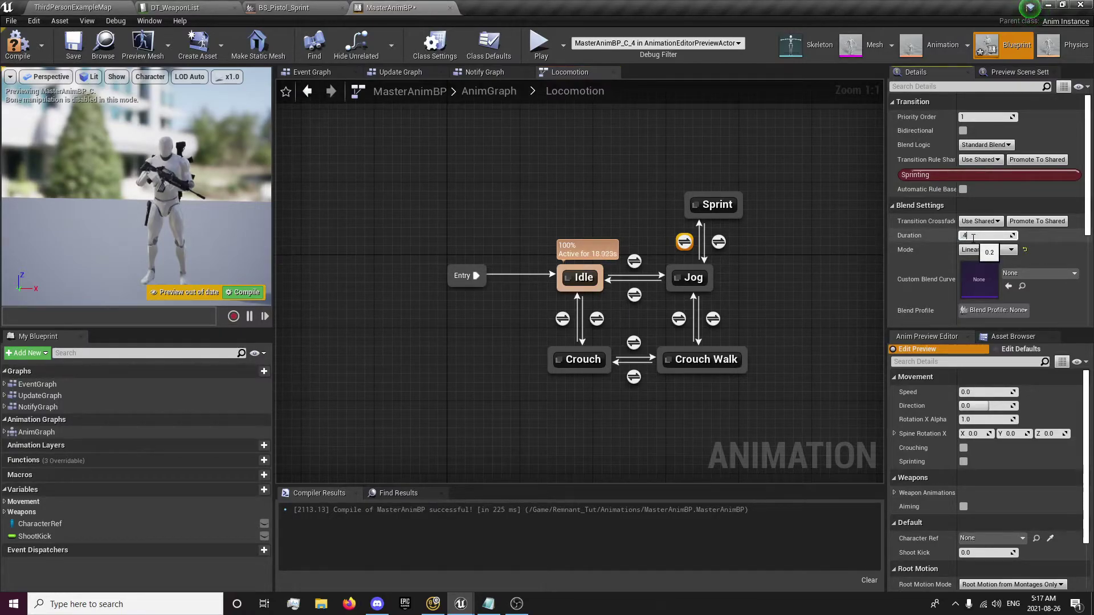
{"action": "left_click", "coordinate": [719, 242]}
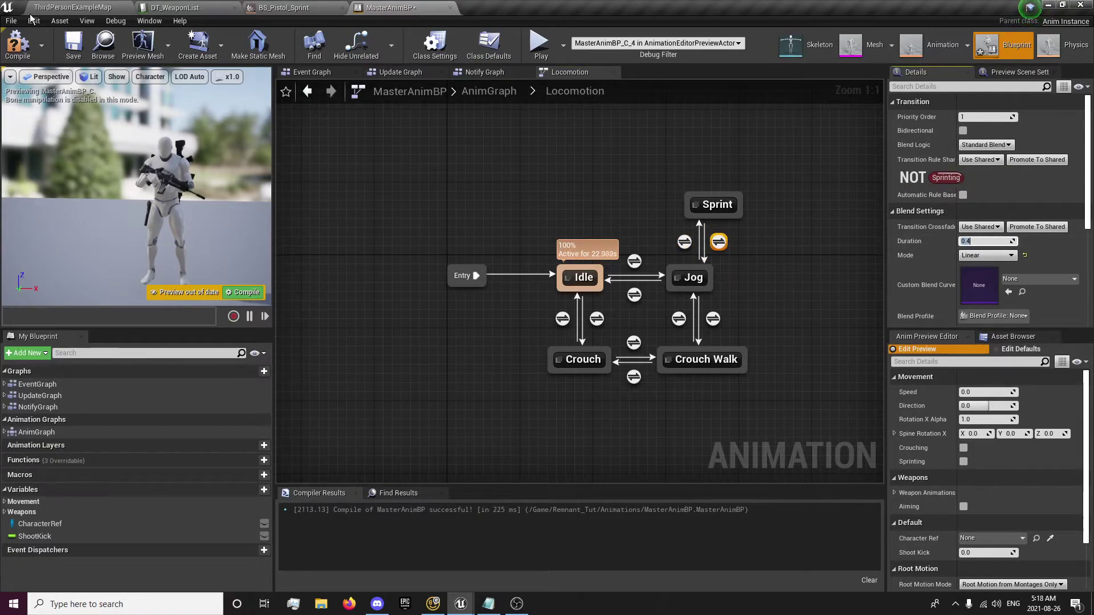
{"action": "left_click", "coordinate": [29, 52]}
Play-test the level, running around while switching repeatedly between the rifle and pistol to check the Jog and Sprint blending.
{"action": "left_click", "coordinate": [72, 7]}
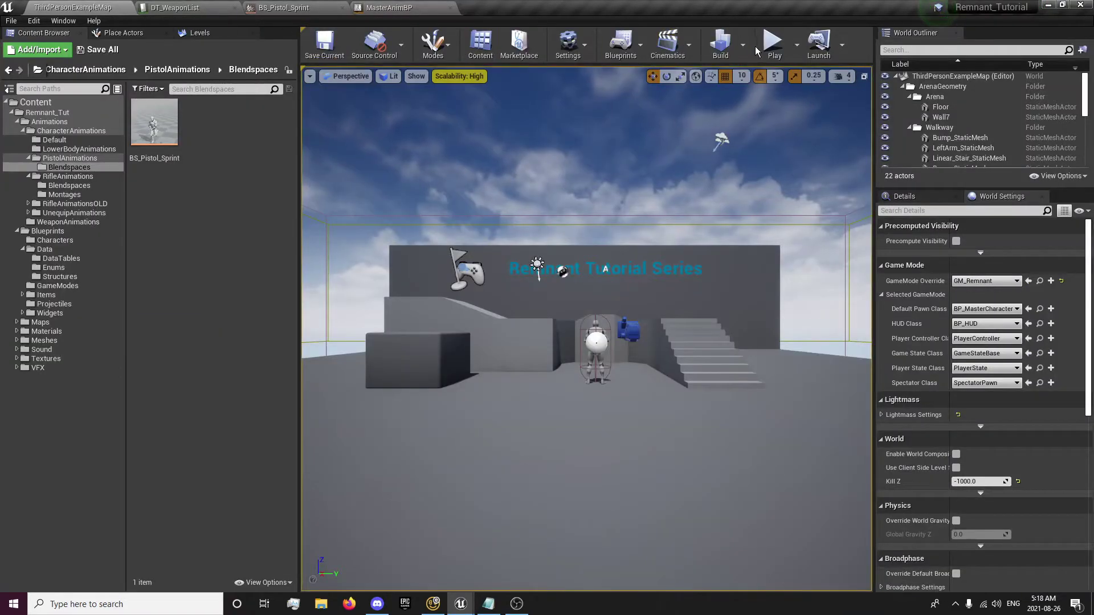
{"action": "left_click", "coordinate": [773, 44]}
{"action": "key", "text": "w"}
{"action": "key", "text": "w"}
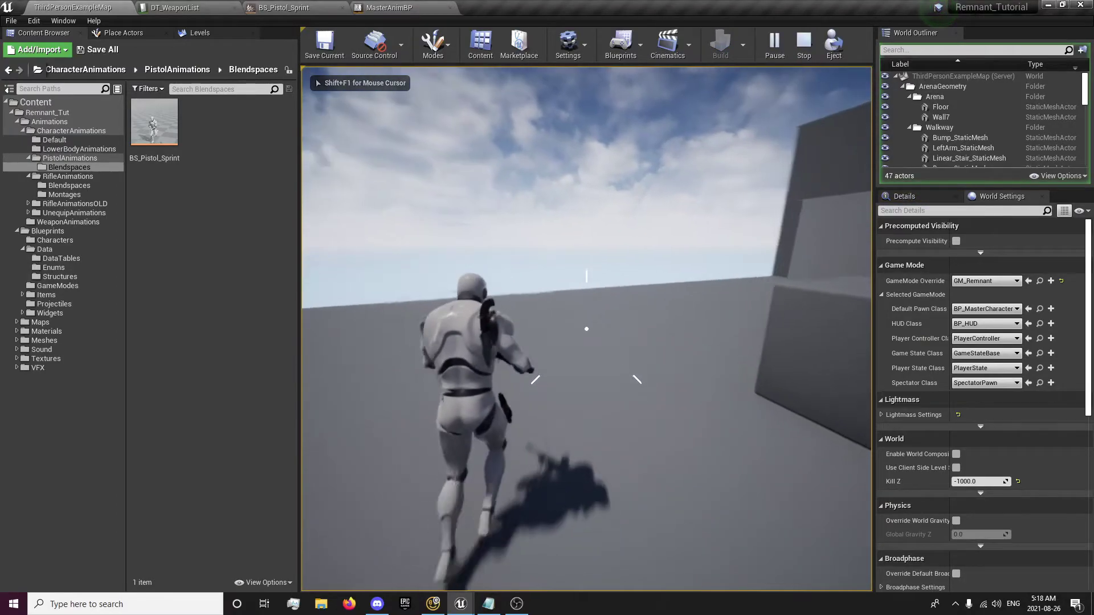
{"action": "key", "text": "2"}
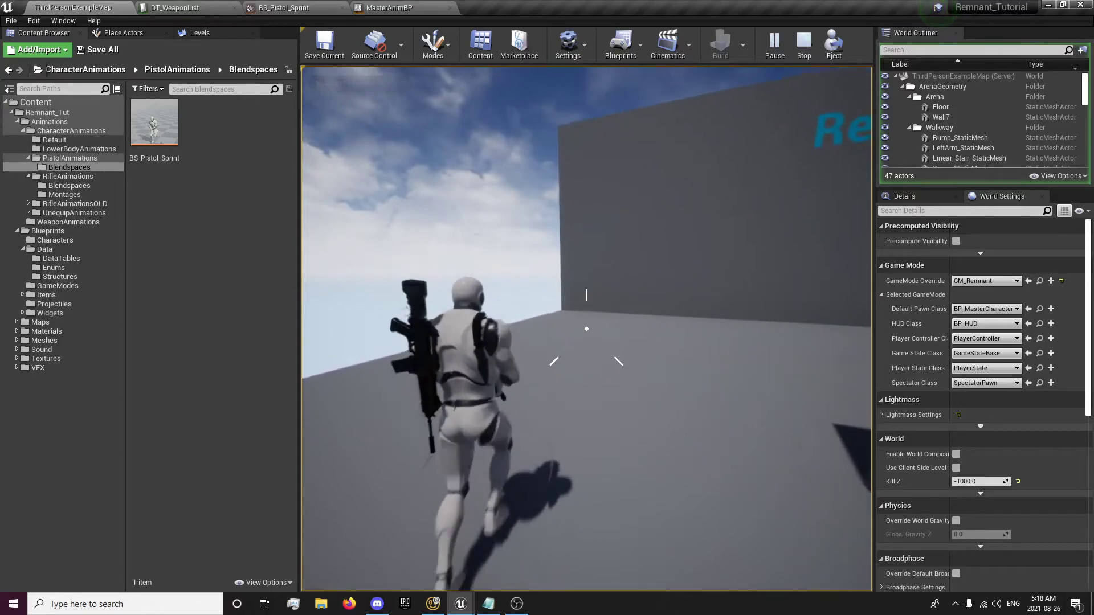
{"action": "key", "text": "1"}
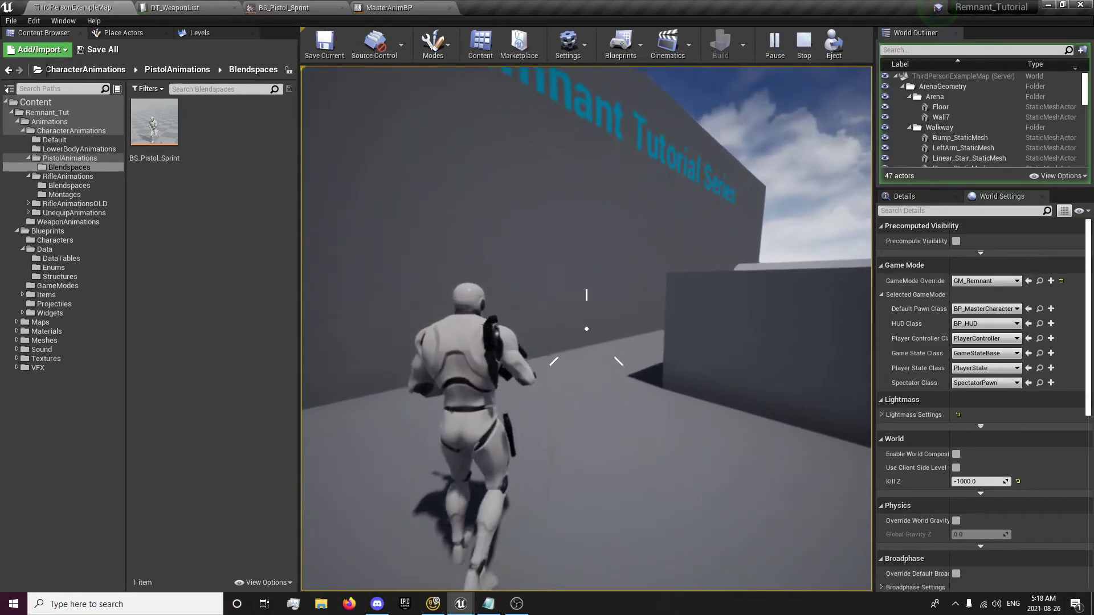
{"action": "key", "text": "2"}
{"action": "key", "text": "1"}
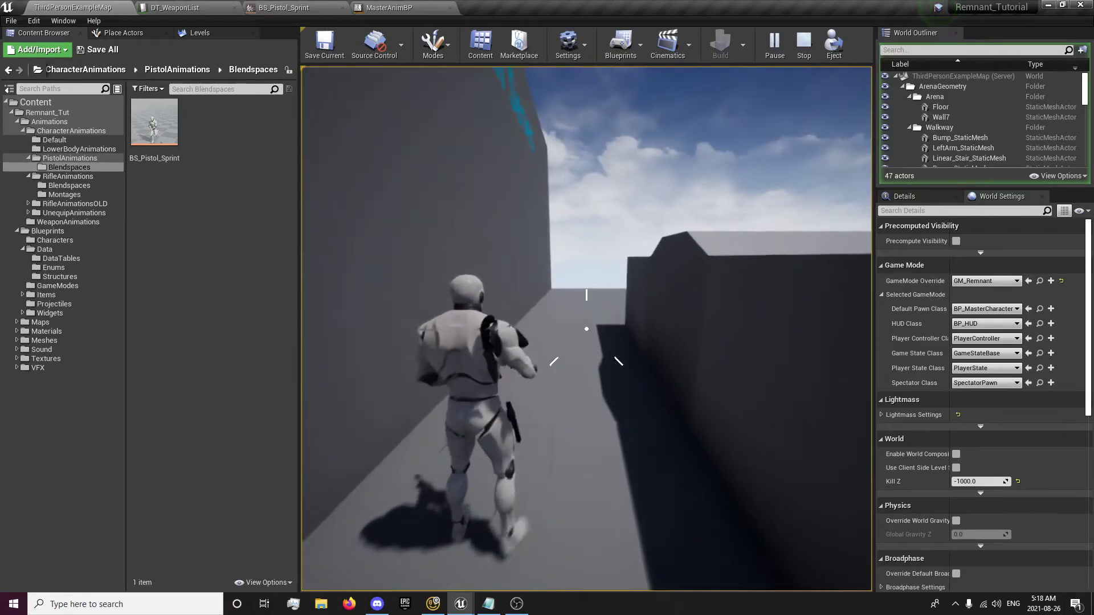
{"action": "key", "text": "2"}
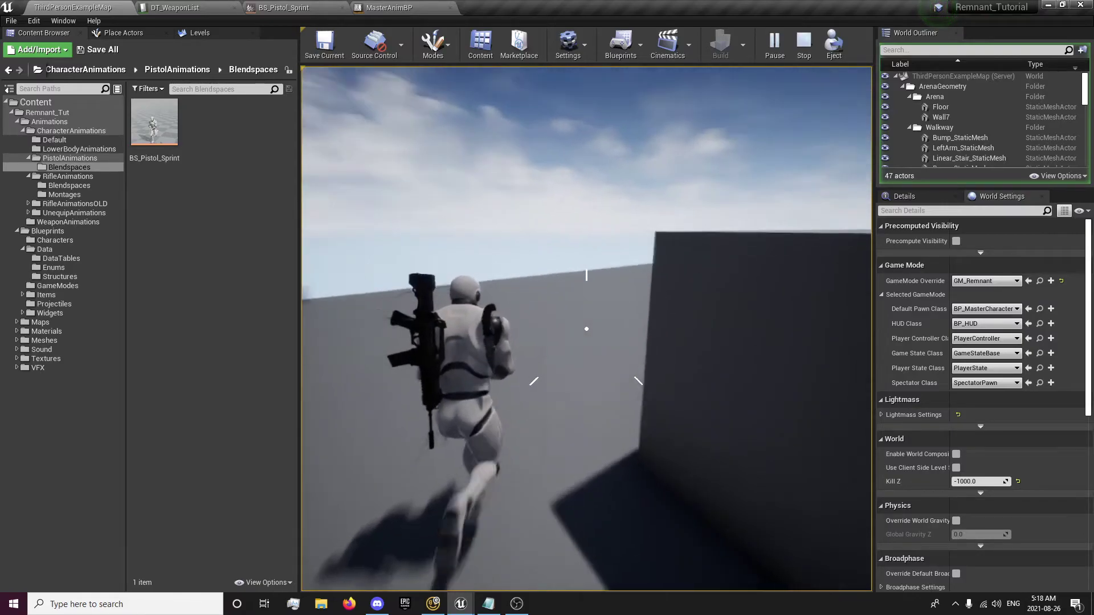
{"action": "key", "text": "1"}
{"action": "key", "text": "2"}
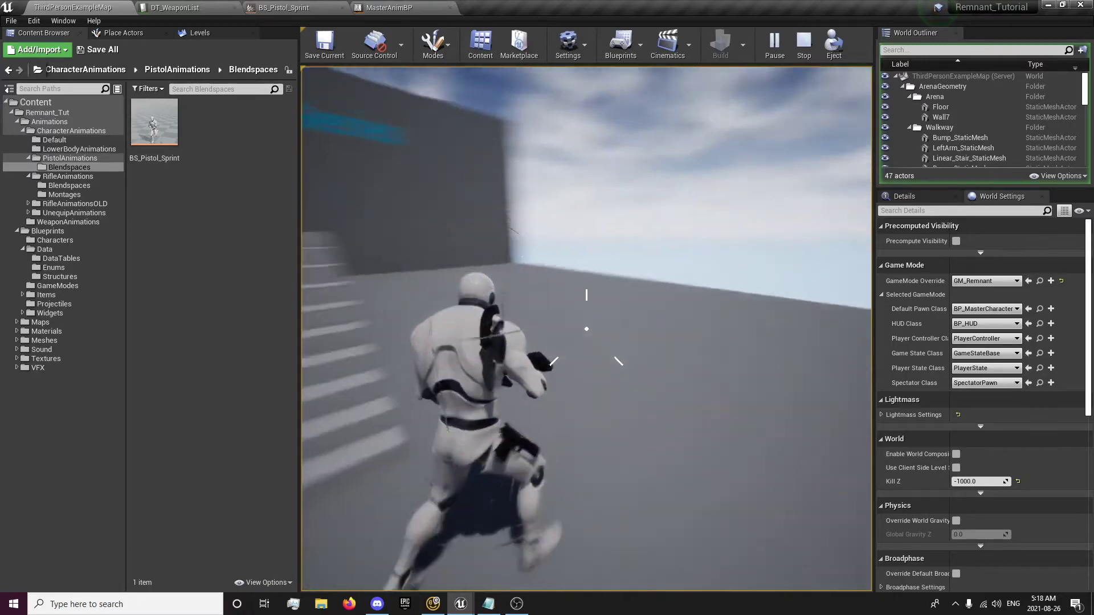
{"action": "key", "text": "1"}
{"action": "key", "text": "w"}
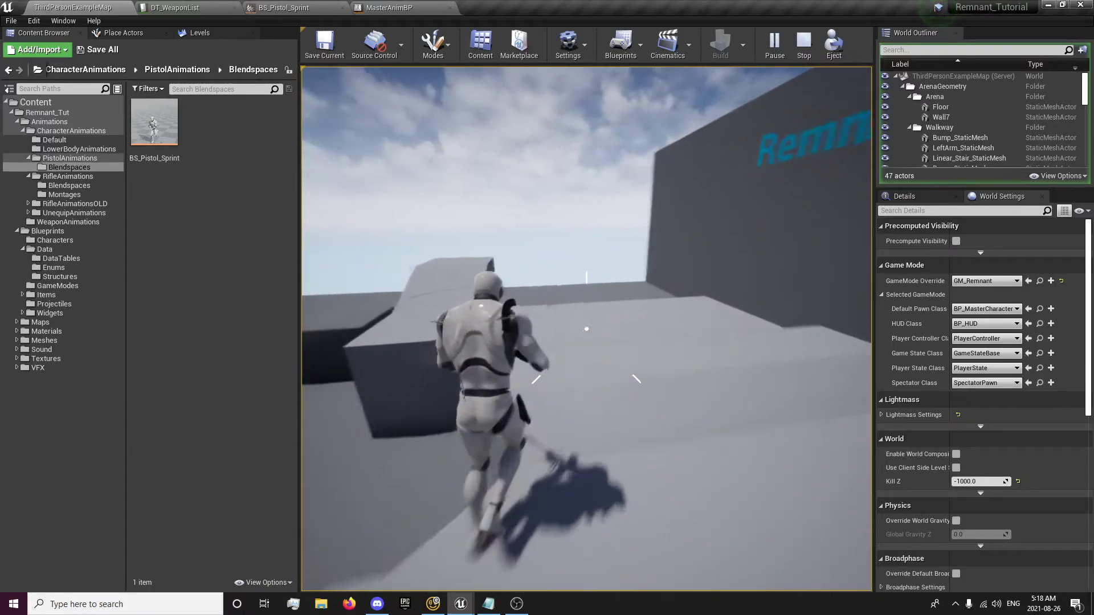
{"action": "key", "text": "2"}
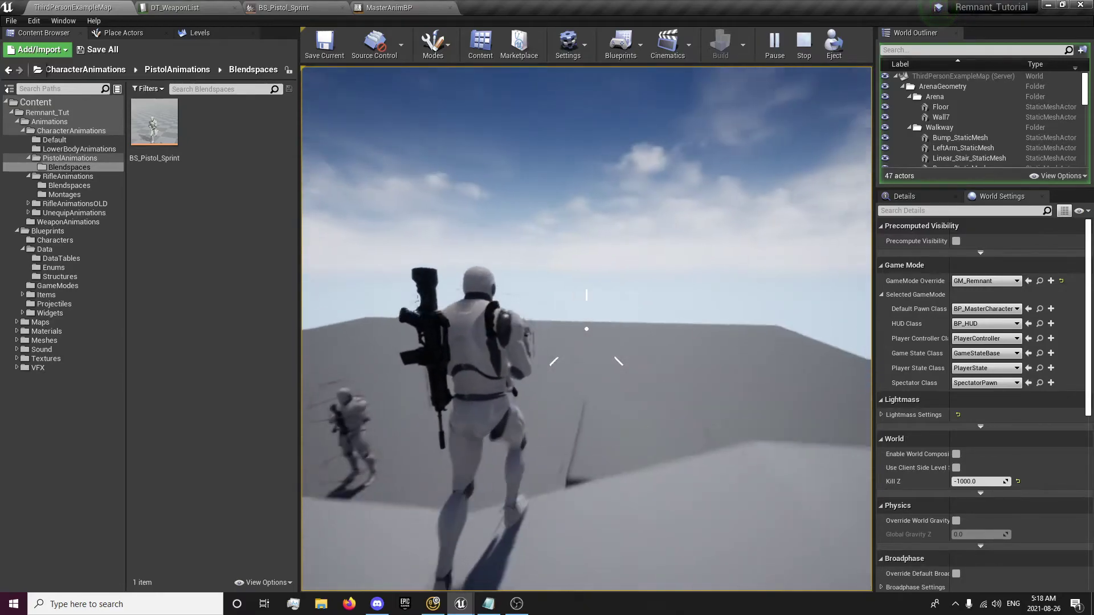
Aim and fire the pistol while moving to check its shooting behaviour, and exit the play session.
{"action": "key", "text": "w"}
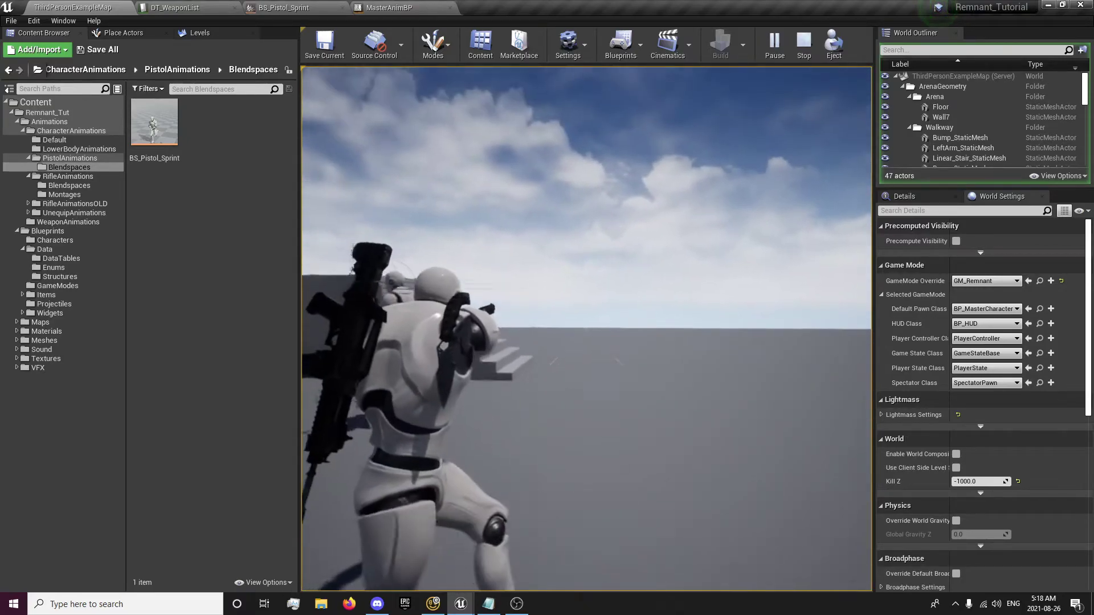
{"action": "left_click", "coordinate": [587, 328]}
{"action": "left_click", "coordinate": [586, 329]}
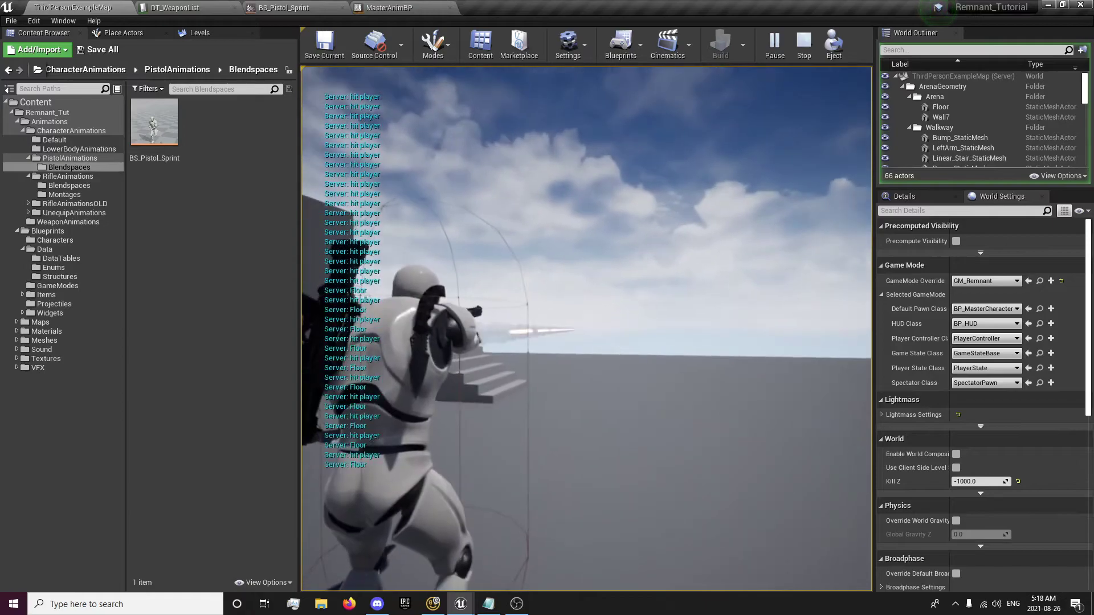
{"action": "key", "text": "Escape"}
In the Pistol1 row of DT_WeaponList, set CrosshairSpread to 0.5 and FireRate to 0.2, and enable CanBurst.
{"action": "left_click", "coordinate": [178, 10]}
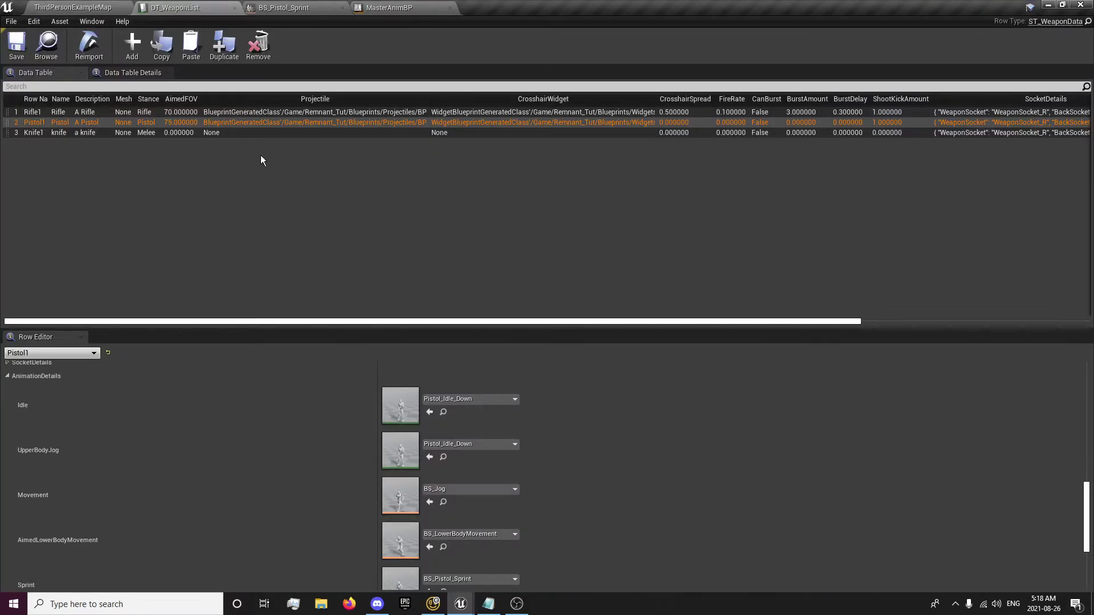
{"action": "scroll", "coordinate": [415, 464], "scroll_direction": "up", "scroll_amount": 5}
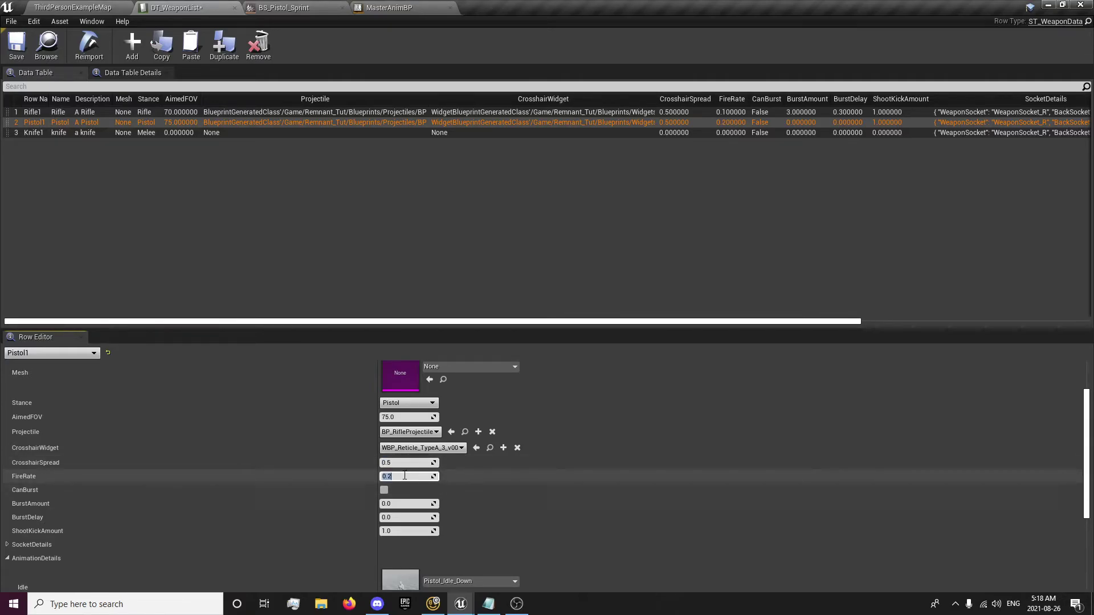
{"action": "left_click", "coordinate": [384, 490]}
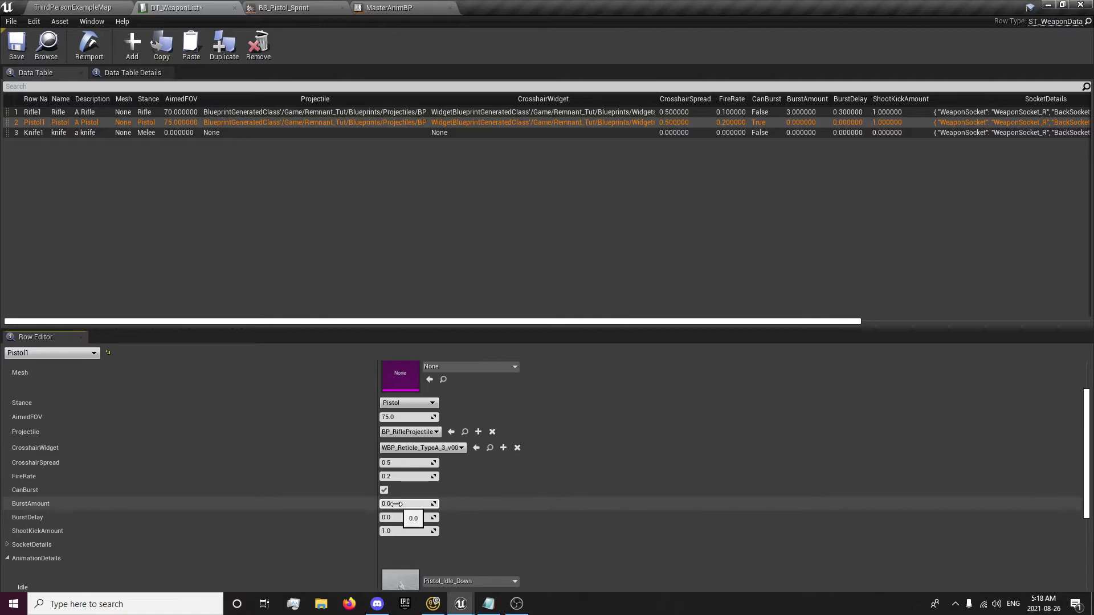
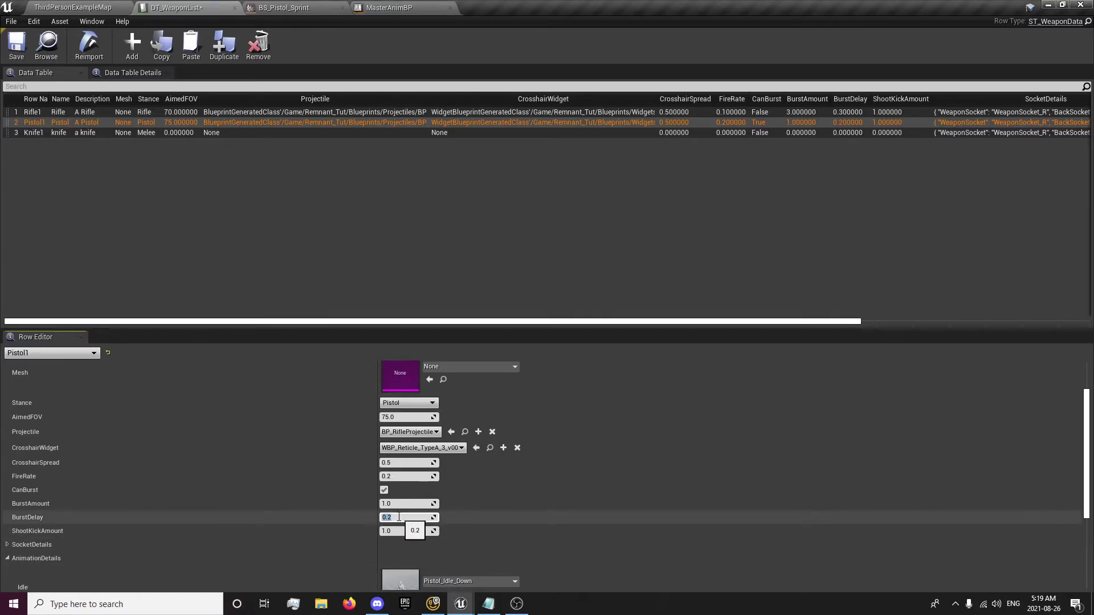
Set Pistol1's BurstAmount to 1.0, BurstDelay to 0.2 and ShootKickAmount to 1.4, save the data table and review the row.
{"action": "left_click", "coordinate": [395, 531]}
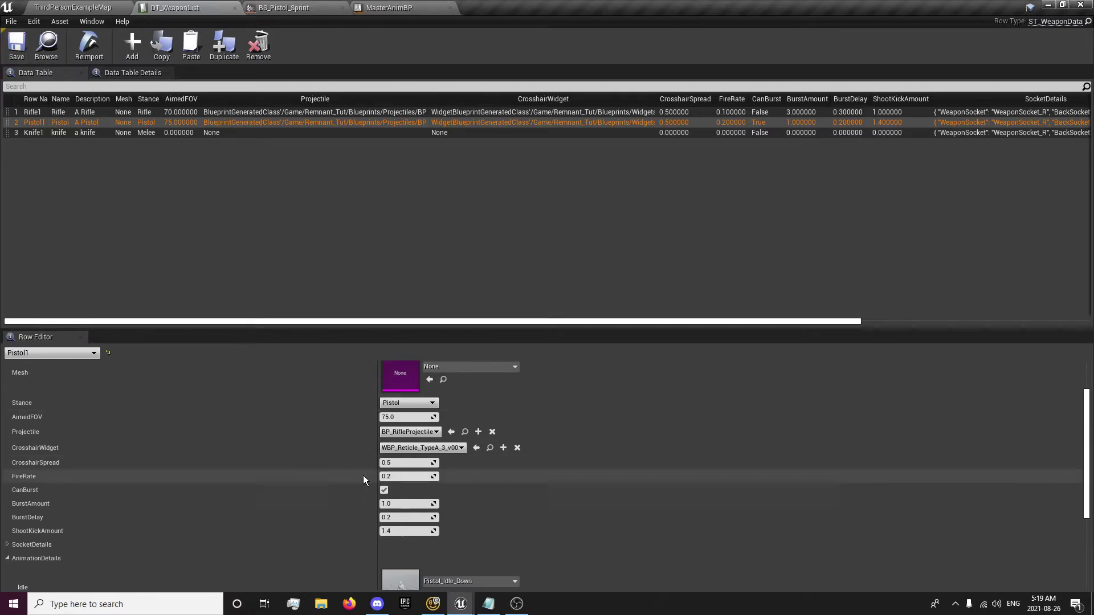
{"action": "scroll", "coordinate": [364, 475], "scroll_direction": "down", "scroll_amount": 3}
{"action": "scroll", "coordinate": [364, 475], "scroll_direction": "up", "scroll_amount": 1}
{"action": "scroll", "coordinate": [364, 475], "scroll_direction": "down", "scroll_amount": 13}
{"action": "scroll", "coordinate": [210, 495], "scroll_direction": "up", "scroll_amount": 7}
{"action": "scroll", "coordinate": [210, 495], "scroll_direction": "up", "scroll_amount": 8}
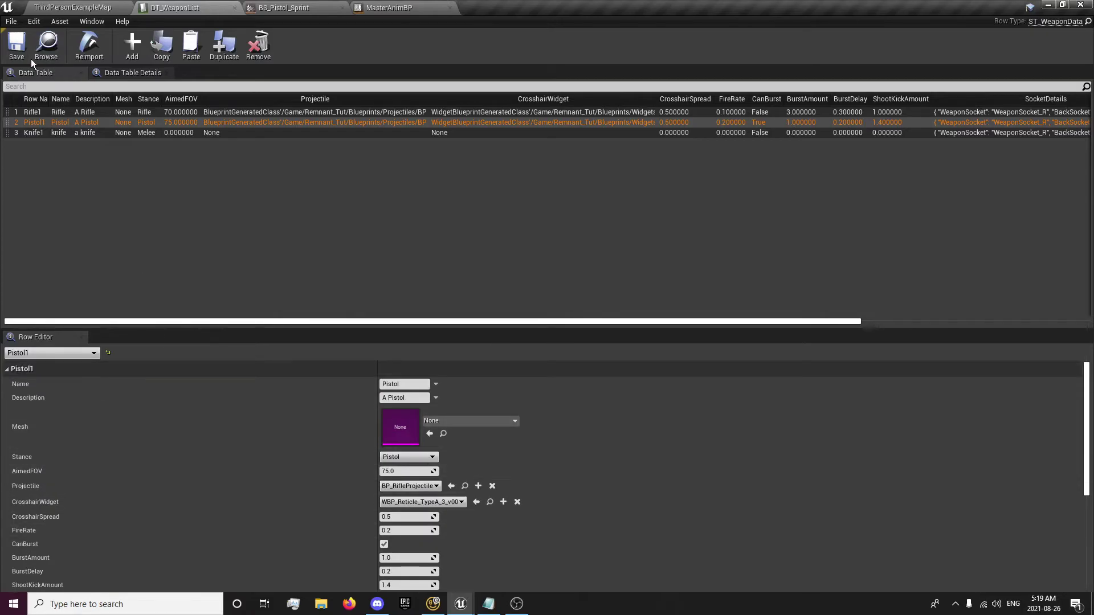
Play-test the level again, switch to the pistol and fire aimed shots to check the new burst settings.
{"action": "left_click", "coordinate": [39, 10]}
{"action": "left_click", "coordinate": [767, 51]}
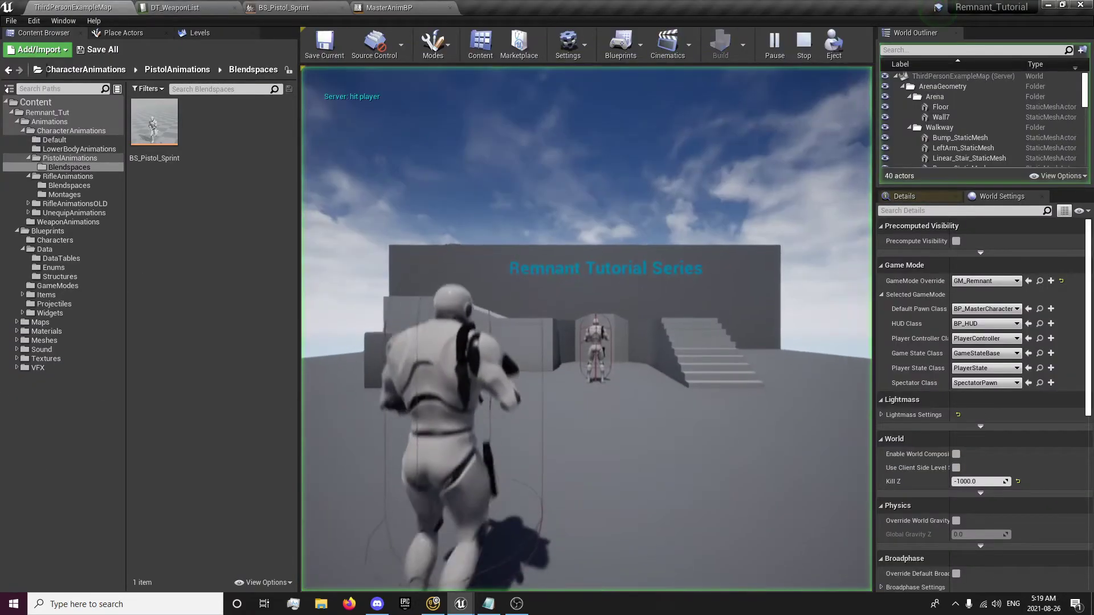
{"action": "key", "text": "w"}
{"action": "right_click", "coordinate": [586, 328]}
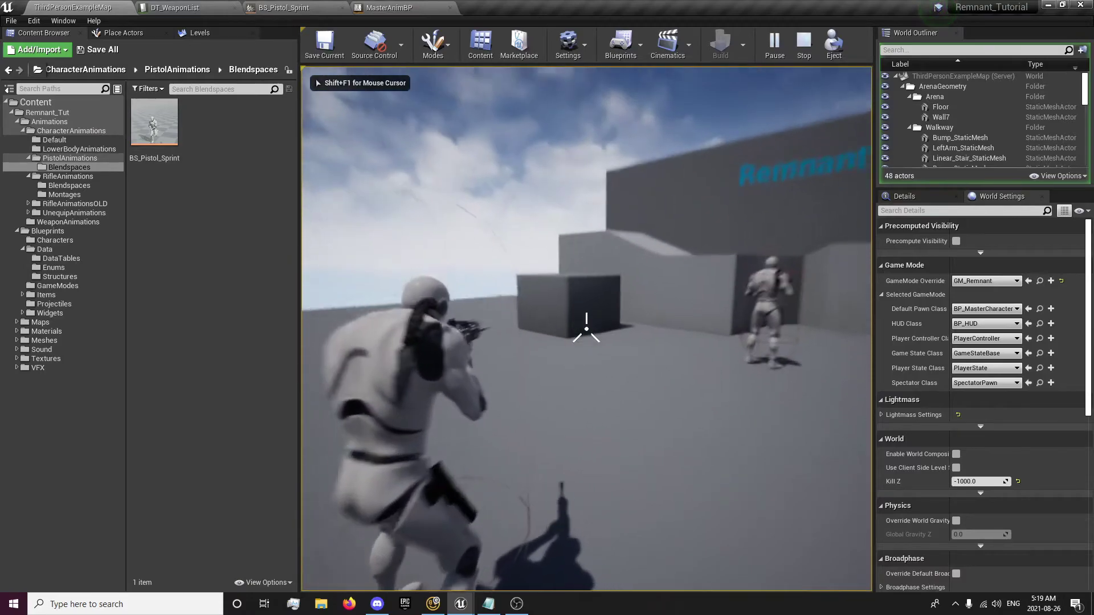
{"action": "key", "text": "2"}
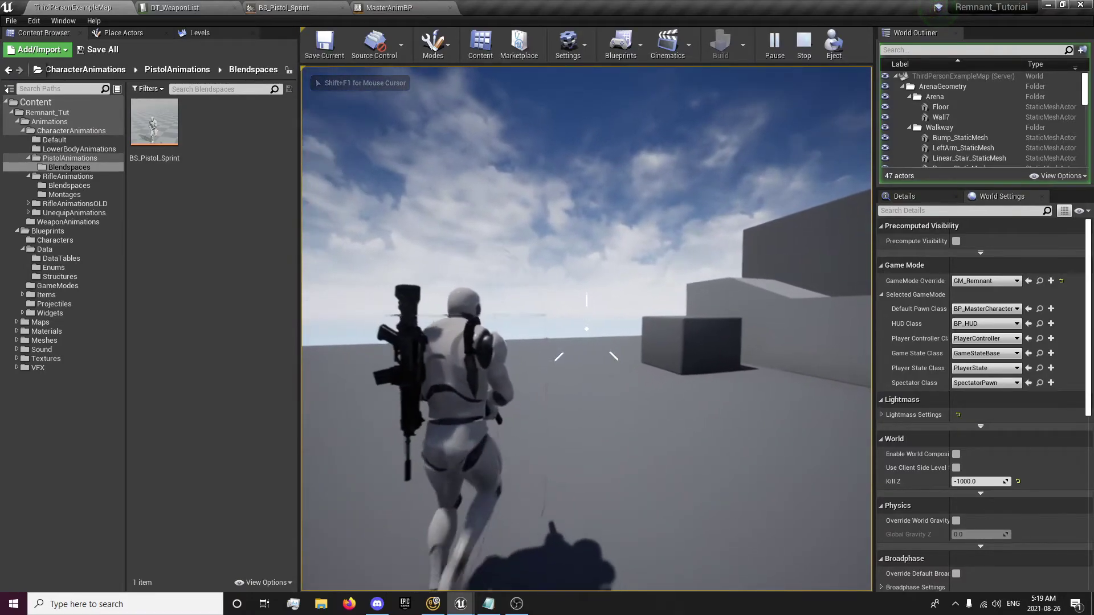
{"action": "right_click", "coordinate": [586, 329]}
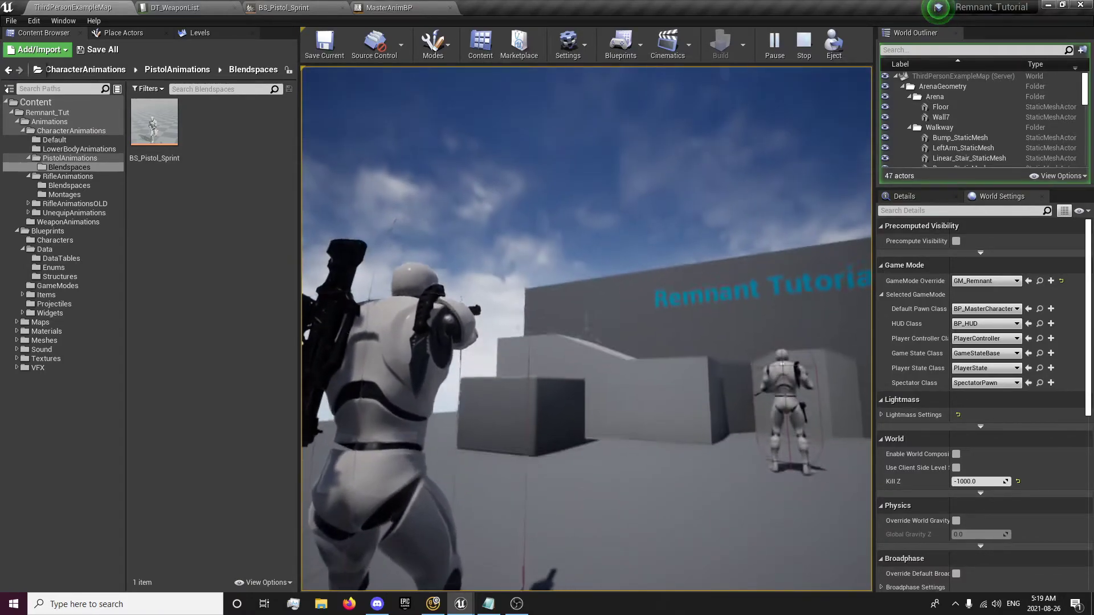
{"action": "left_click", "coordinate": [586, 329]}
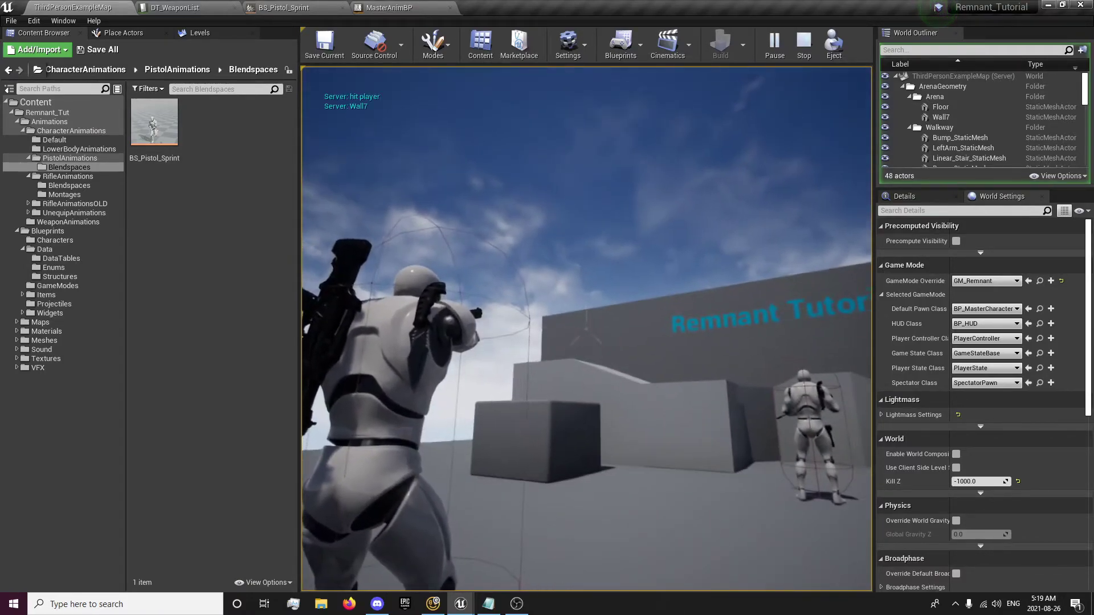
{"action": "left_click", "coordinate": [587, 329]}
{"action": "key", "text": "shift+w"}
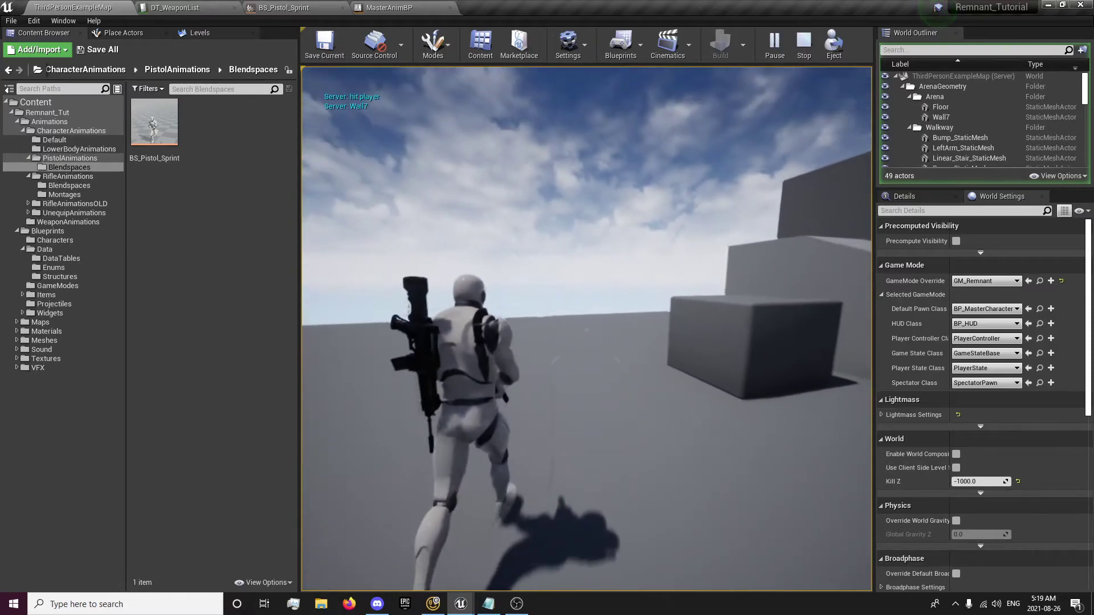
Alternate between sprinting and firing aimed pistol shots to check the transitions and fire rate, and exit the play session.
{"action": "right_click", "coordinate": [586, 329]}
{"action": "left_click", "coordinate": [587, 328]}
{"action": "left_click", "coordinate": [586, 328]}
{"action": "key", "text": "shift+w"}
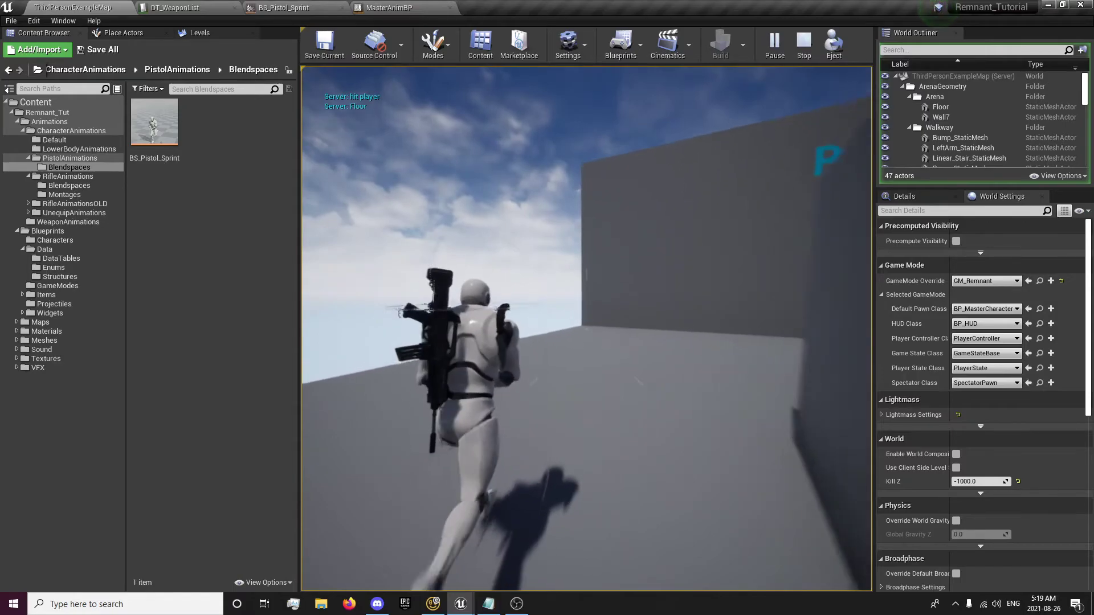
{"action": "right_click", "coordinate": [587, 329]}
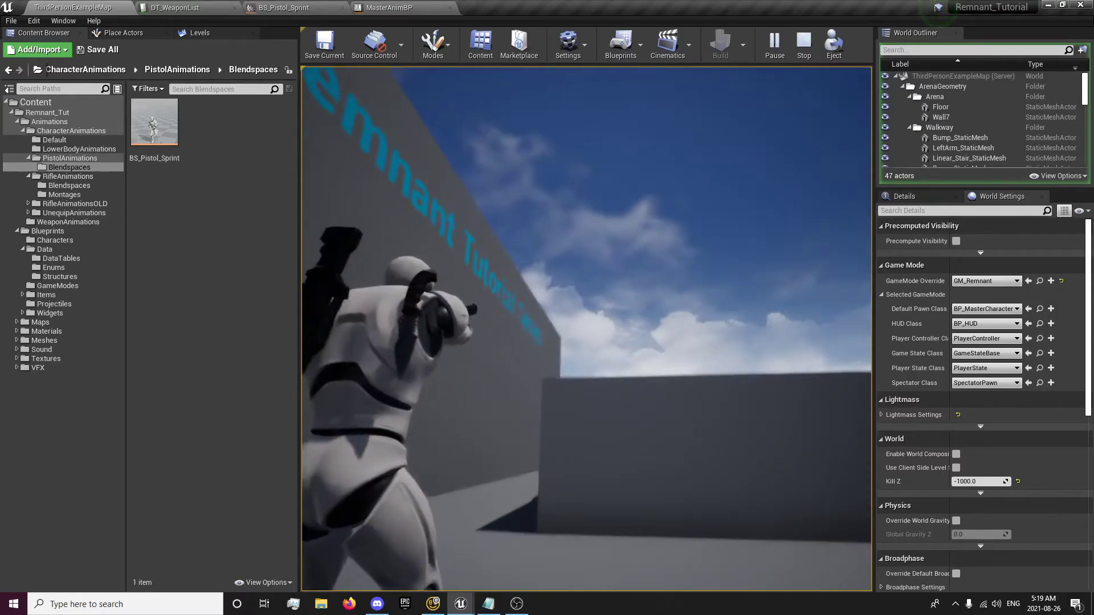
{"action": "left_click", "coordinate": [586, 329]}
{"action": "left_click", "coordinate": [586, 329]}
{"action": "left_click", "coordinate": [587, 329]}
{"action": "key", "text": "shift+w"}
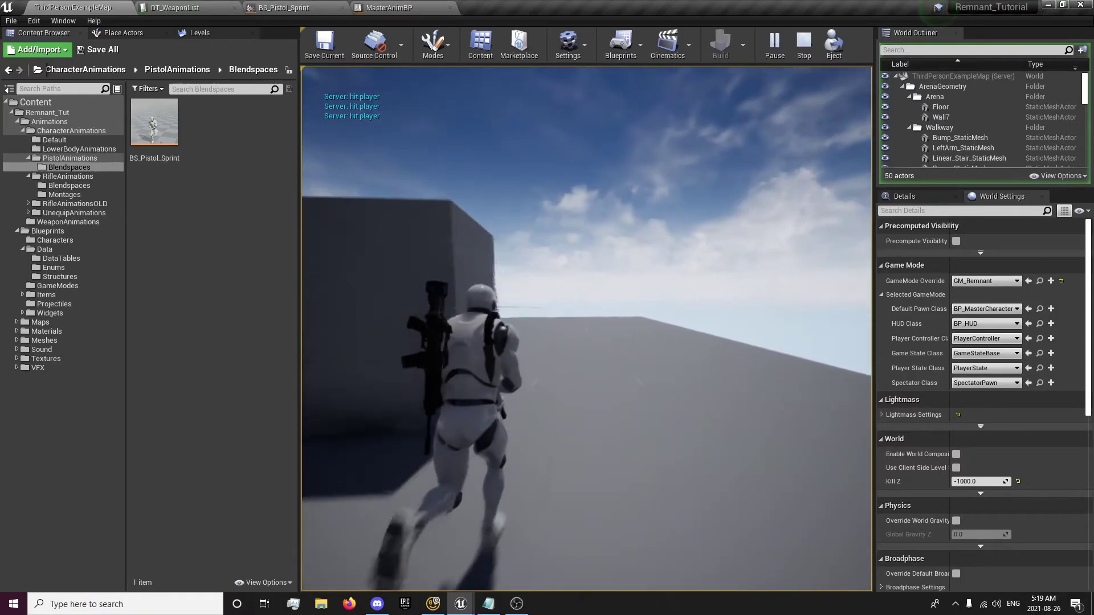
{"action": "key", "text": "Escape"}
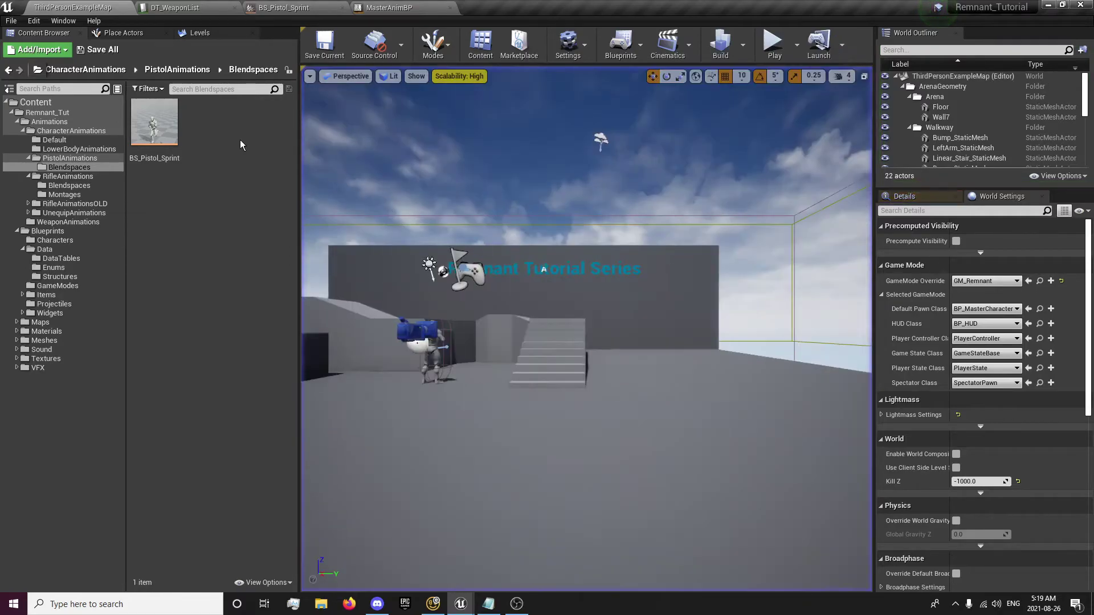
Browse to Remnant_Tut/Meshes/Skeletal/Weapons and open the Pistols_B skeletal mesh.
{"action": "left_click", "coordinate": [79, 70]}
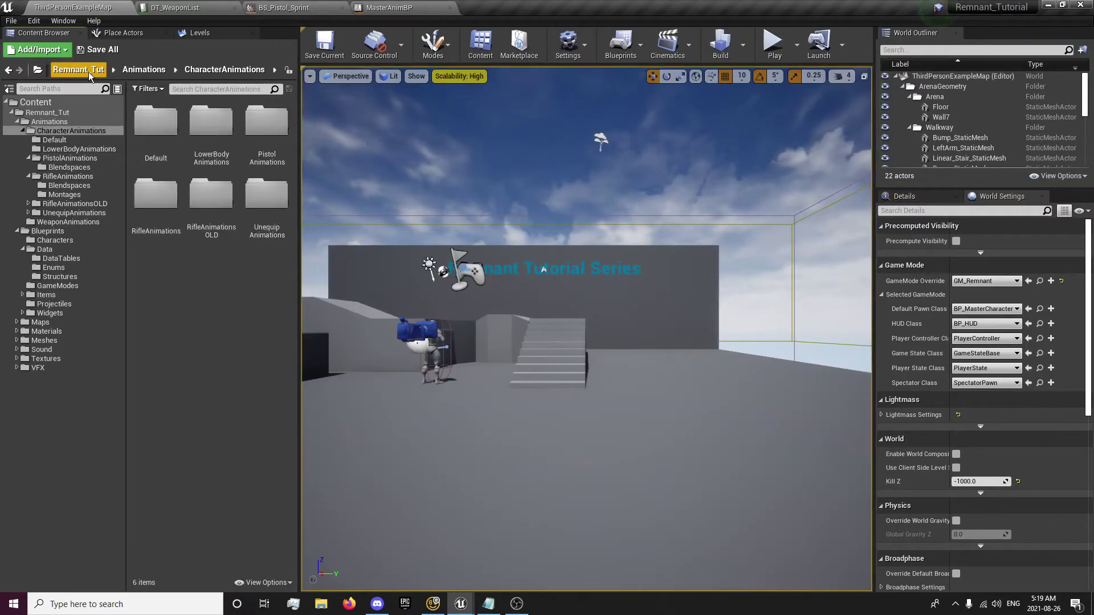
{"action": "left_click", "coordinate": [94, 71]}
{"action": "double_click", "coordinate": [211, 152]}
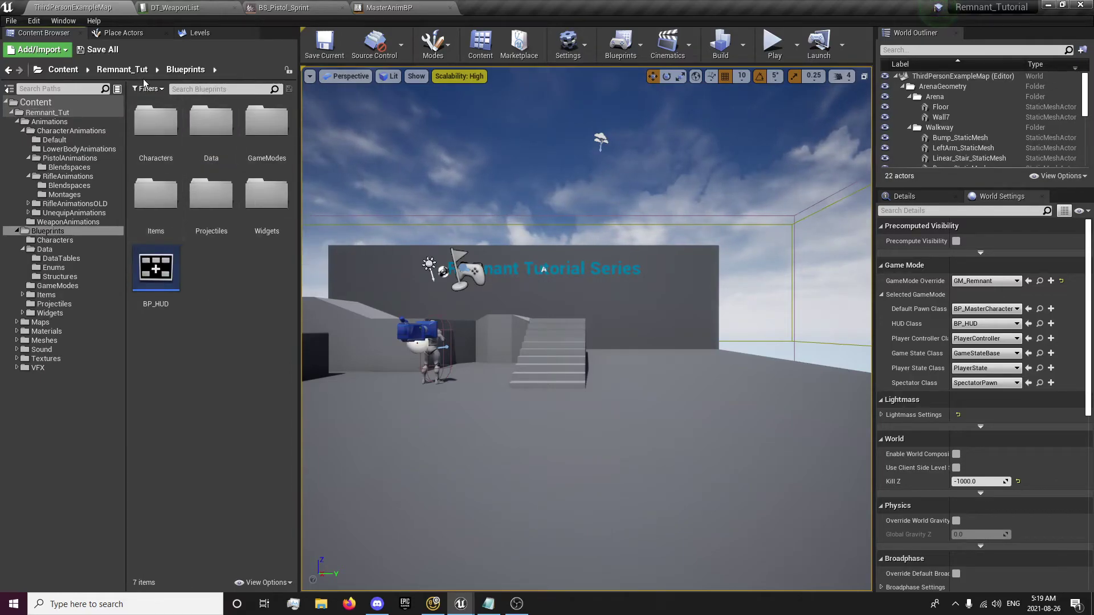
{"action": "left_click", "coordinate": [122, 70]}
{"action": "double_click", "coordinate": [211, 194]}
{"action": "double_click", "coordinate": [165, 134]}
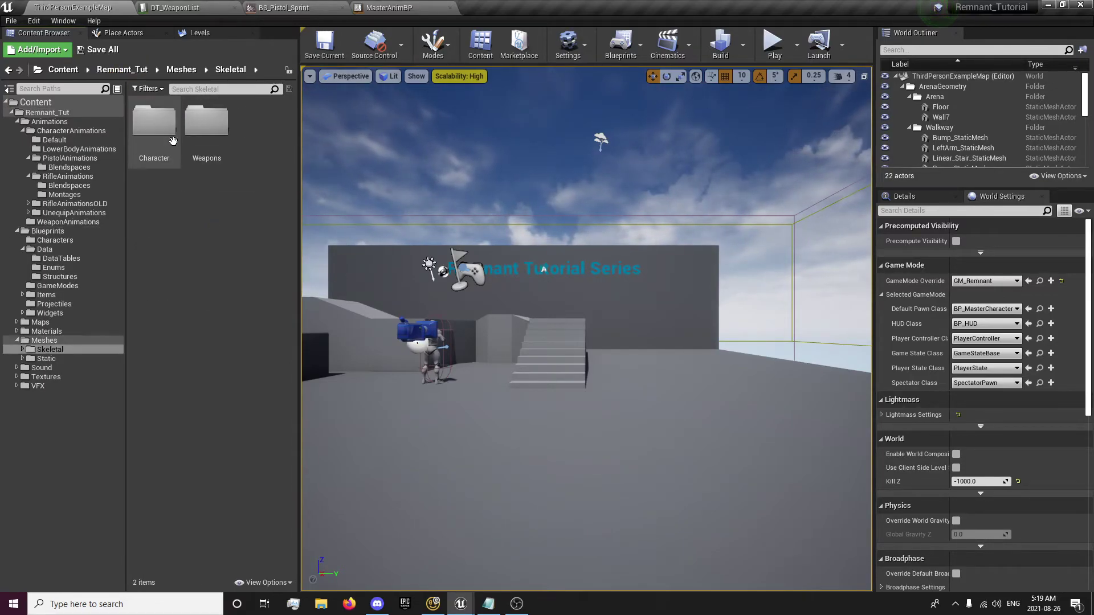
{"action": "double_click", "coordinate": [206, 123]}
{"action": "double_click", "coordinate": [154, 342]}
Rename the MuzzleFlash mesh socket on Pistols_B to Muzzle, inspect its placement at the barrel, and save the mesh.
{"action": "left_click", "coordinate": [63, 164]}
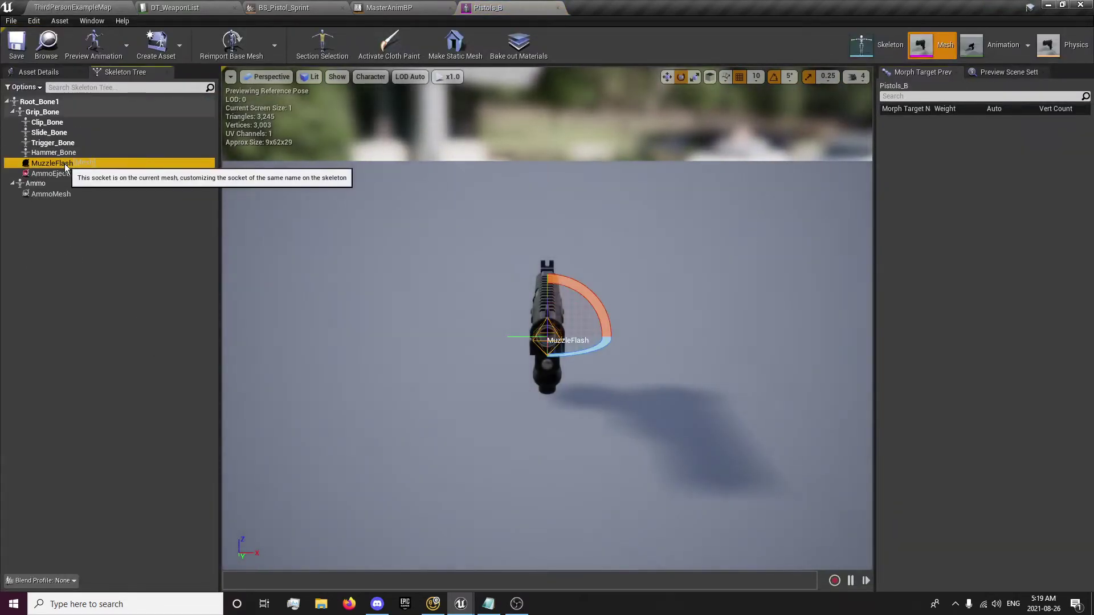
{"action": "left_click", "coordinate": [71, 166]}
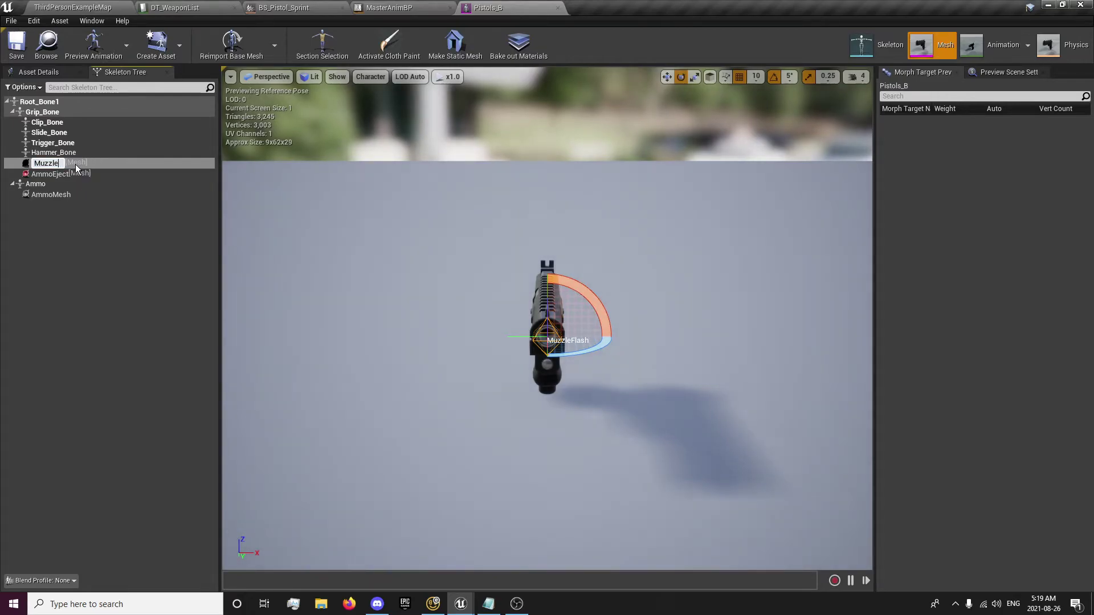
{"action": "key", "text": "Return"}
{"action": "right_click_drag", "start_coordinate": [422, 245], "coordinate": [541, 276]}
{"action": "middle_click_drag", "start_coordinate": [430, 257], "coordinate": [370, 213]}
{"action": "left_click", "coordinate": [17, 44]}
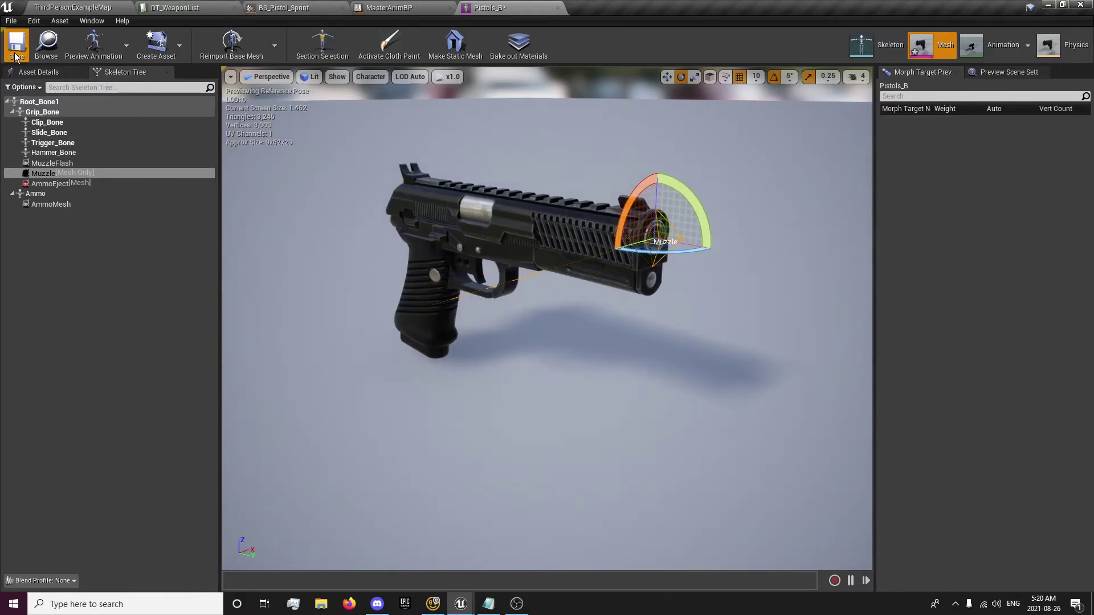
Play-test the level from ThirdPersonExampleMap, switch to the pistol and fire aimed shots to check the Muzzle socket.
{"action": "left_click", "coordinate": [74, 7]}
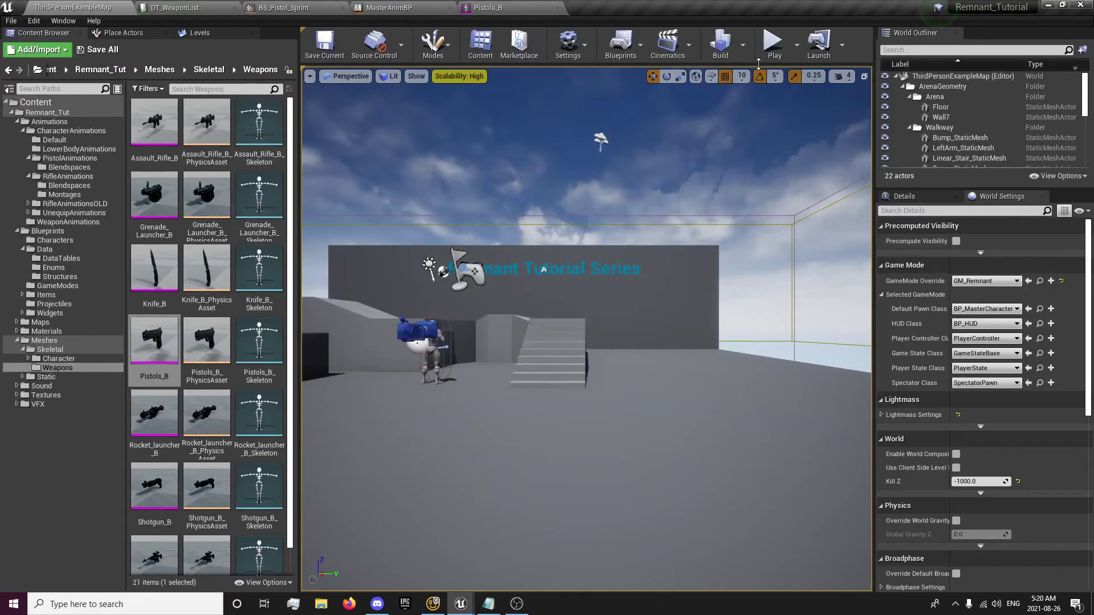
{"action": "left_click", "coordinate": [774, 46]}
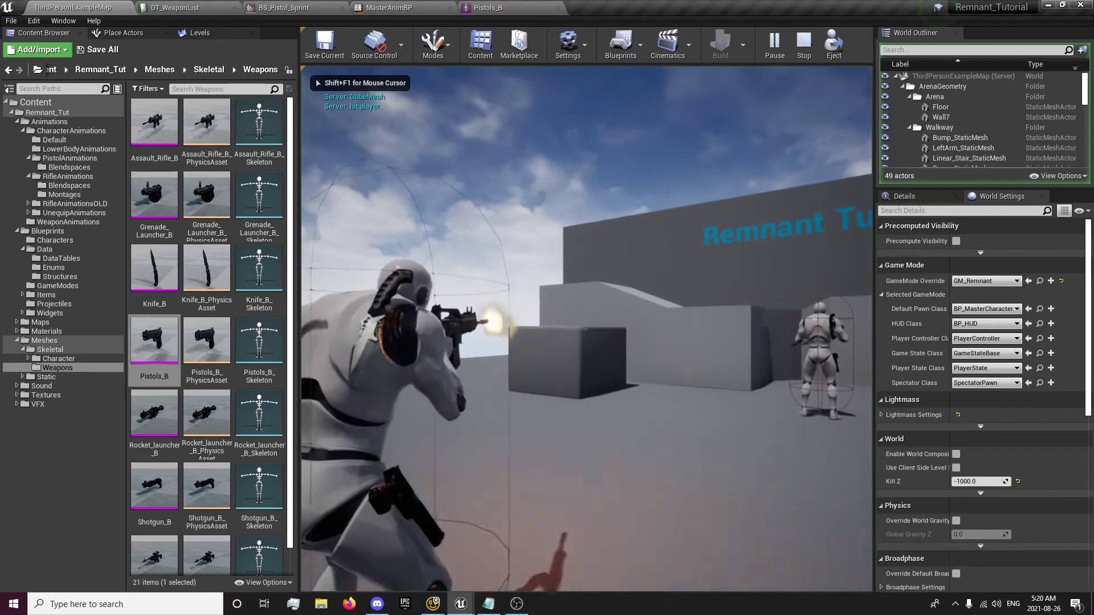
{"action": "key", "text": "2"}
{"action": "right_click", "coordinate": [586, 329]}
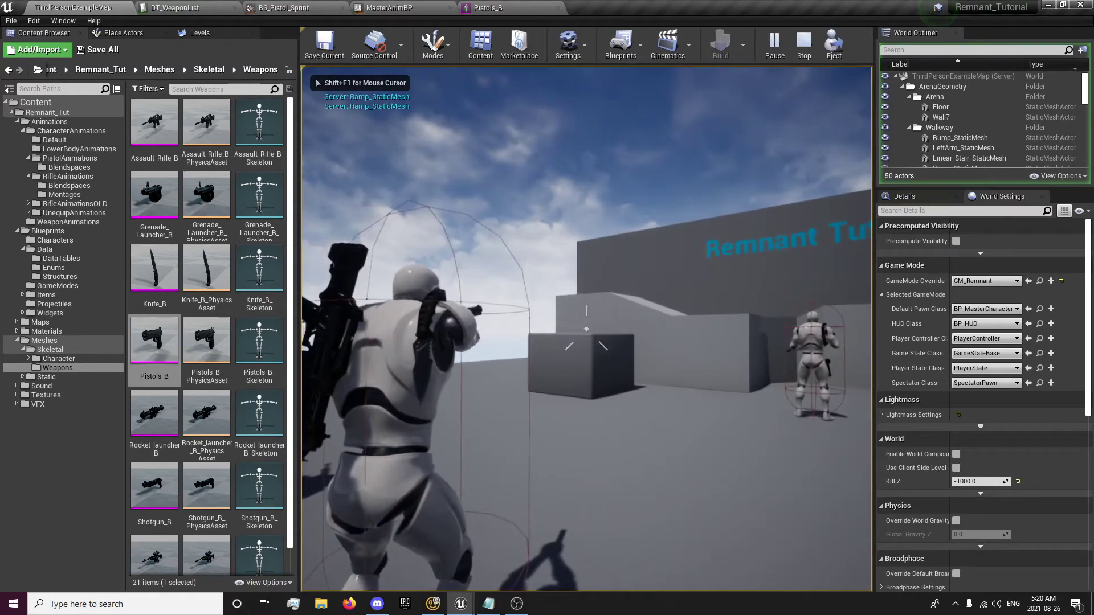
{"action": "left_click", "coordinate": [587, 328]}
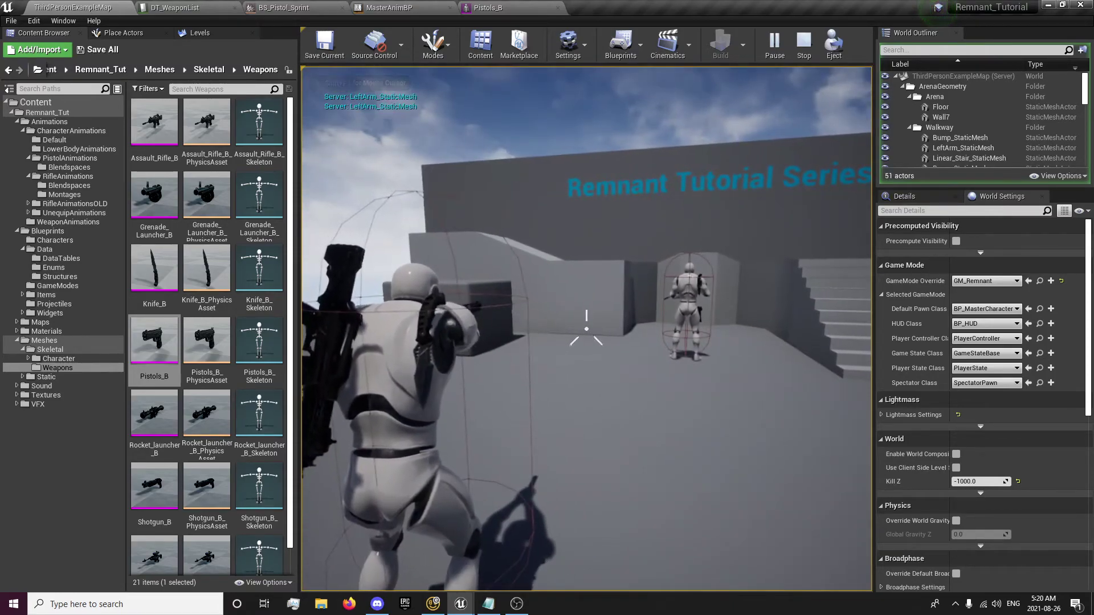
Sprint around the arena with the pistol, firing aimed shots between runs to check the sprint animation, and stop the play session.
{"action": "key", "text": "shift+w"}
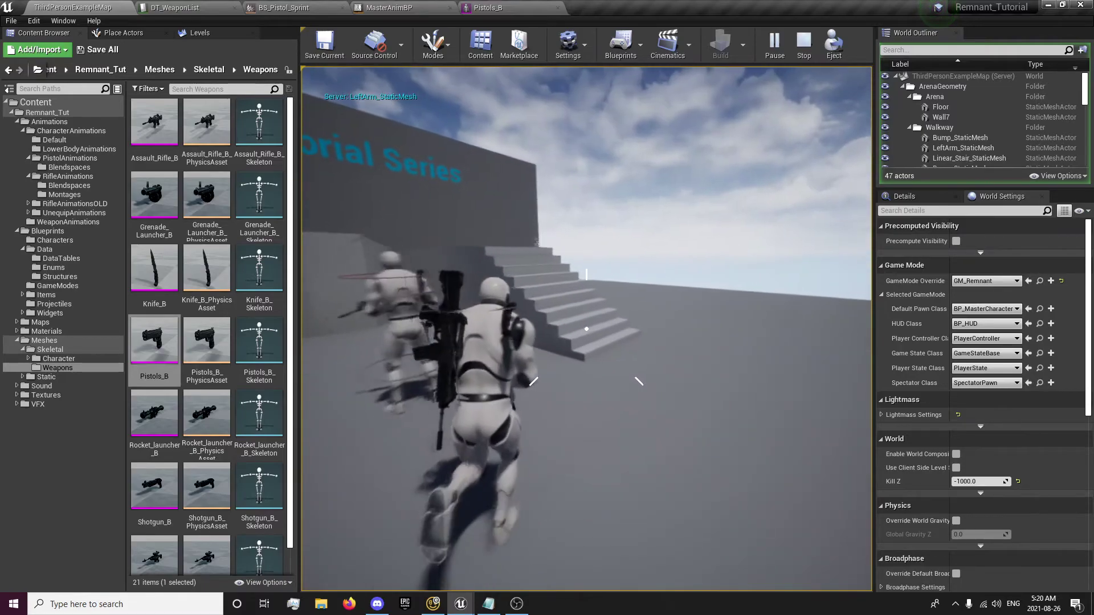
{"action": "right_click", "coordinate": [586, 329]}
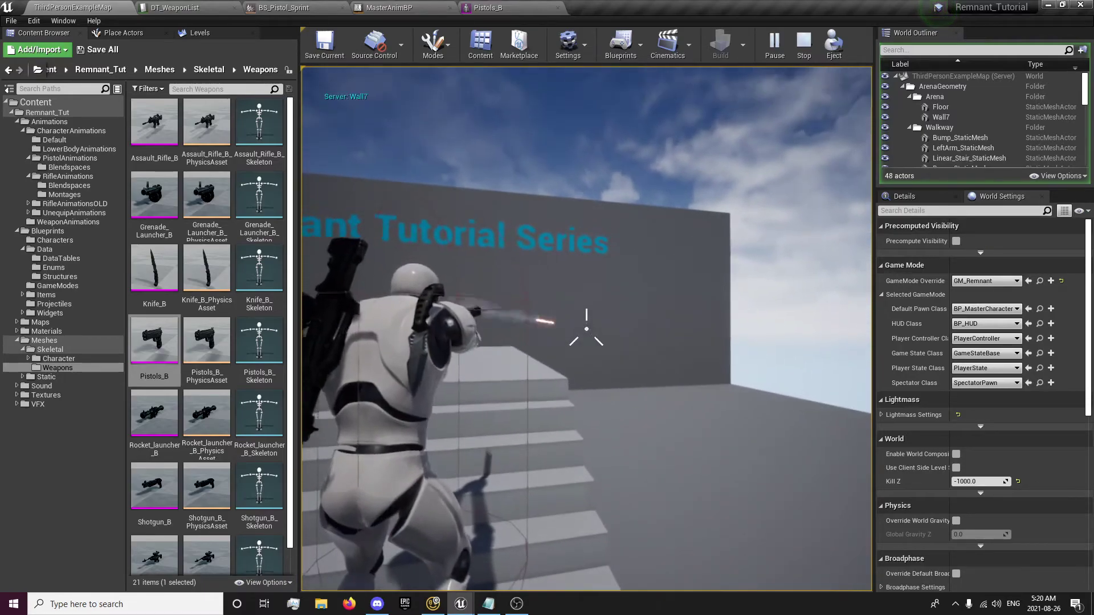
{"action": "left_click", "coordinate": [586, 329]}
{"action": "key", "text": "w"}
{"action": "right_click", "coordinate": [586, 329]}
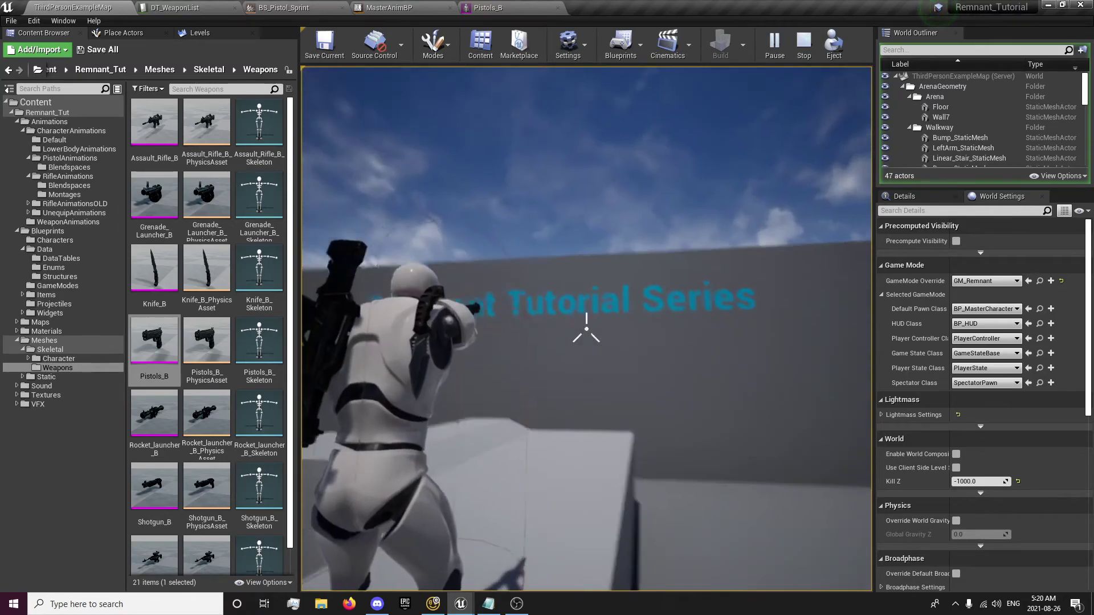
{"action": "left_click", "coordinate": [587, 329]}
{"action": "key", "text": "w"}
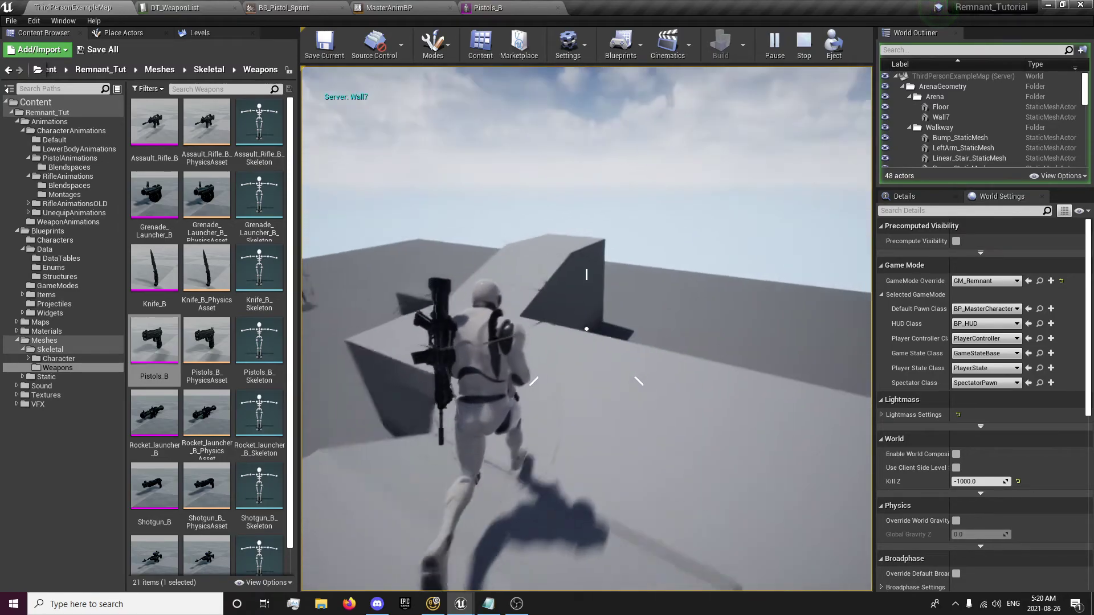
{"action": "key", "text": "w"}
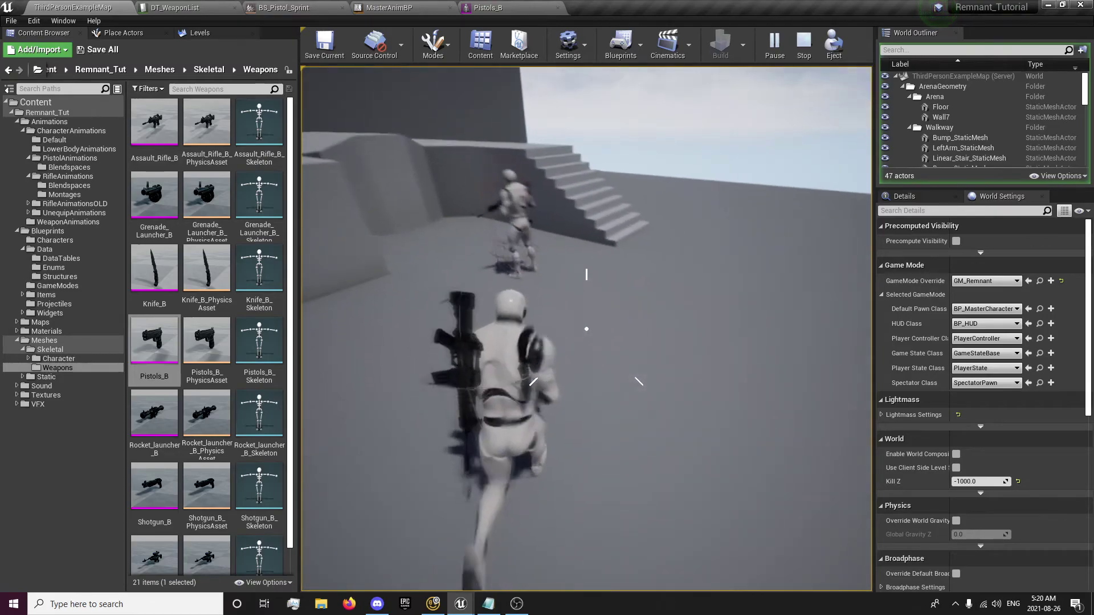
{"action": "key", "text": "w"}
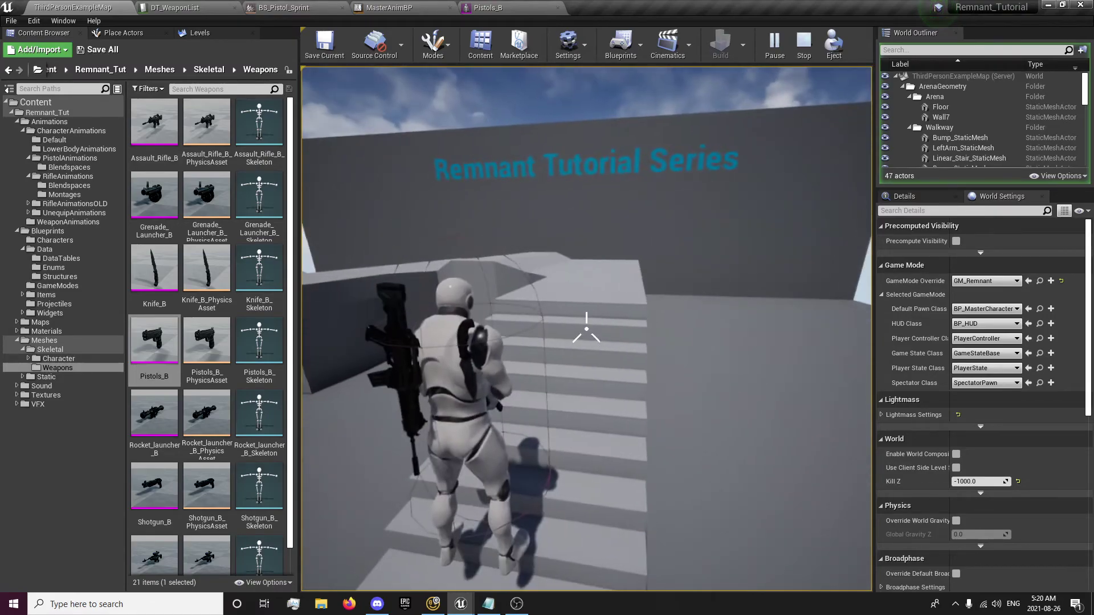
{"action": "key", "text": "Escape"}
Review the sample point in BS_Pistol_Sprint and browse to the PistolAnimations folder that holds its source animation.
{"action": "left_click", "coordinate": [284, 7]}
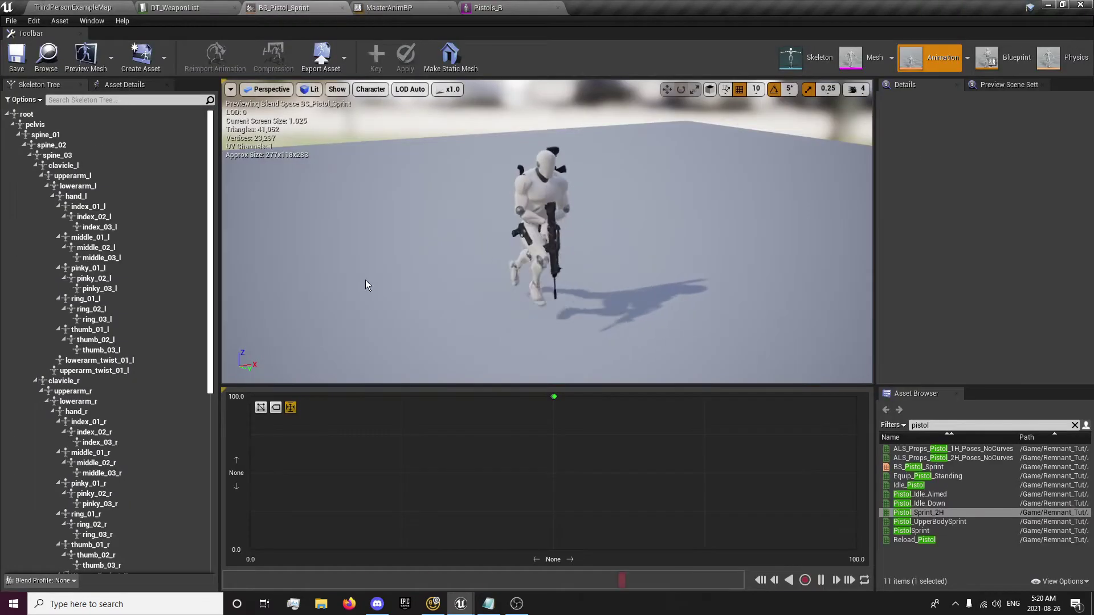
{"action": "left_click", "coordinate": [554, 396]}
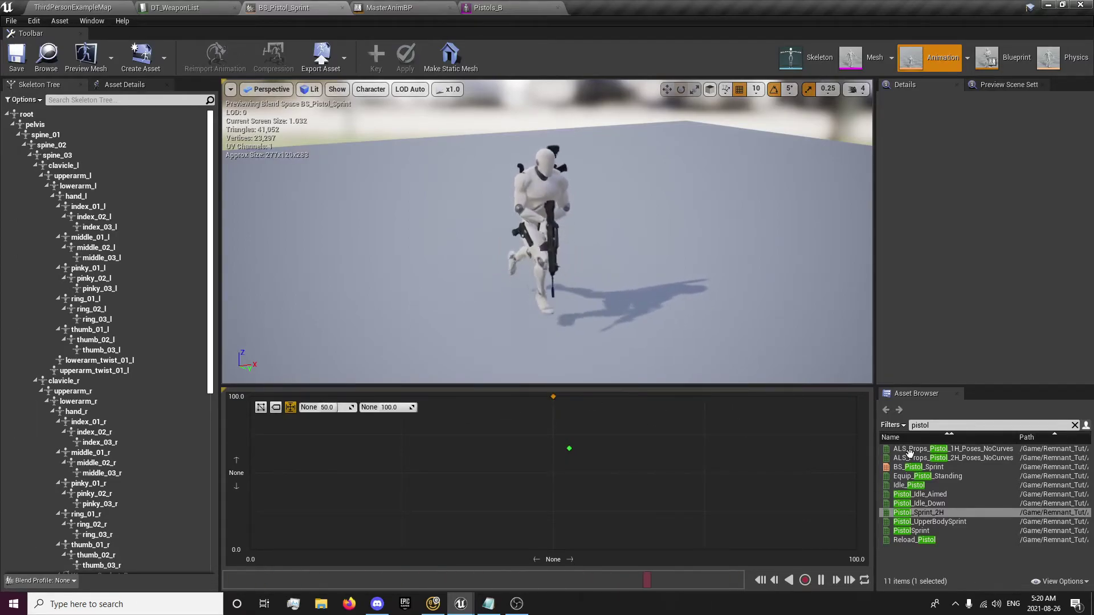
{"action": "mouse_move", "coordinate": [912, 512]}
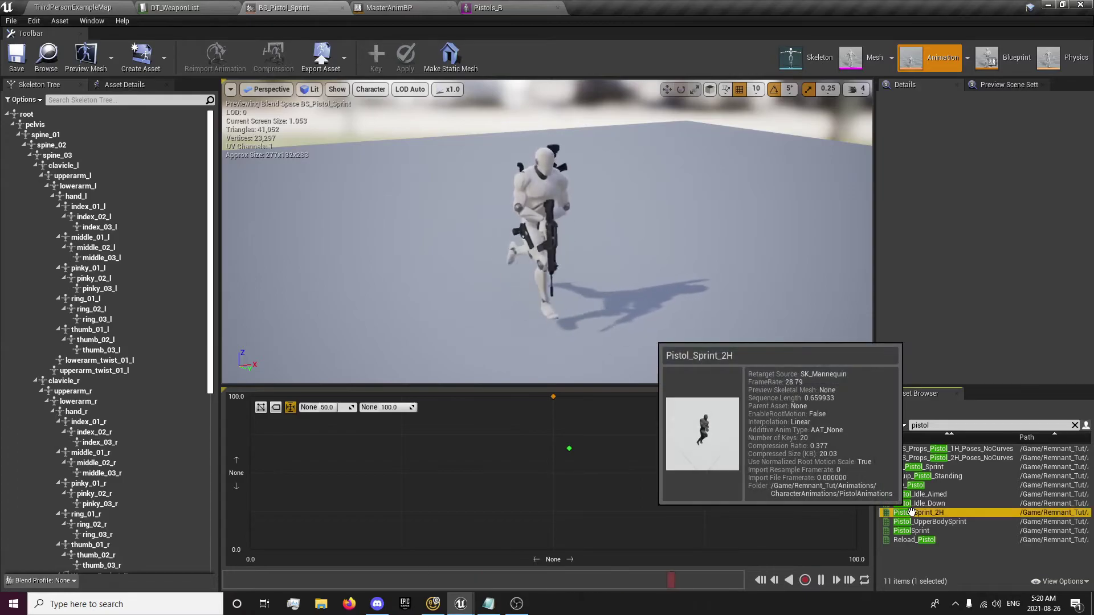
{"action": "left_click", "coordinate": [46, 55]}
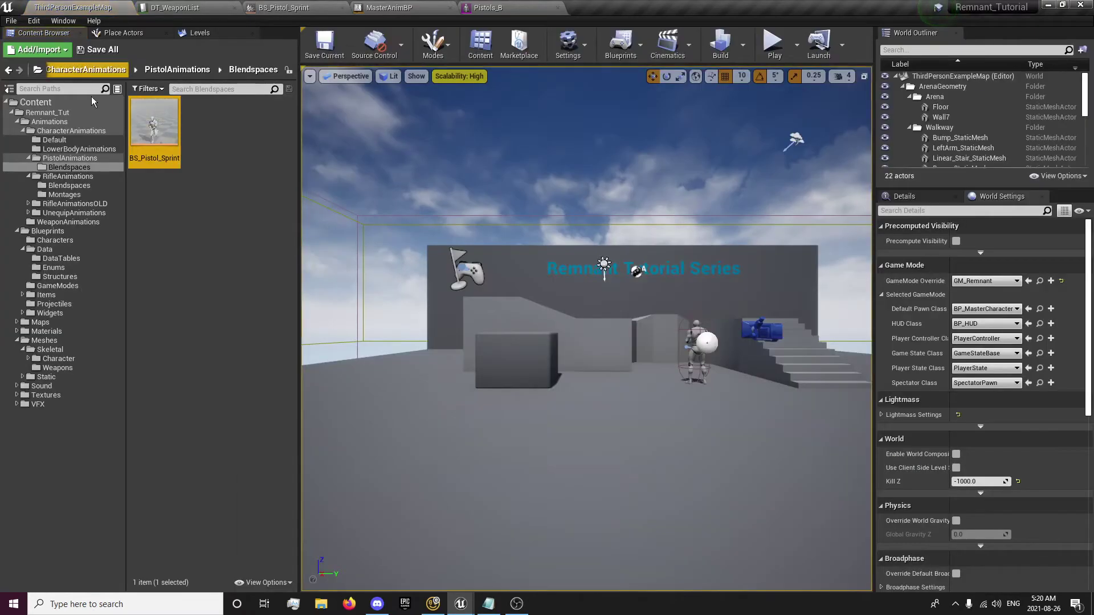
{"action": "left_click", "coordinate": [191, 74]}
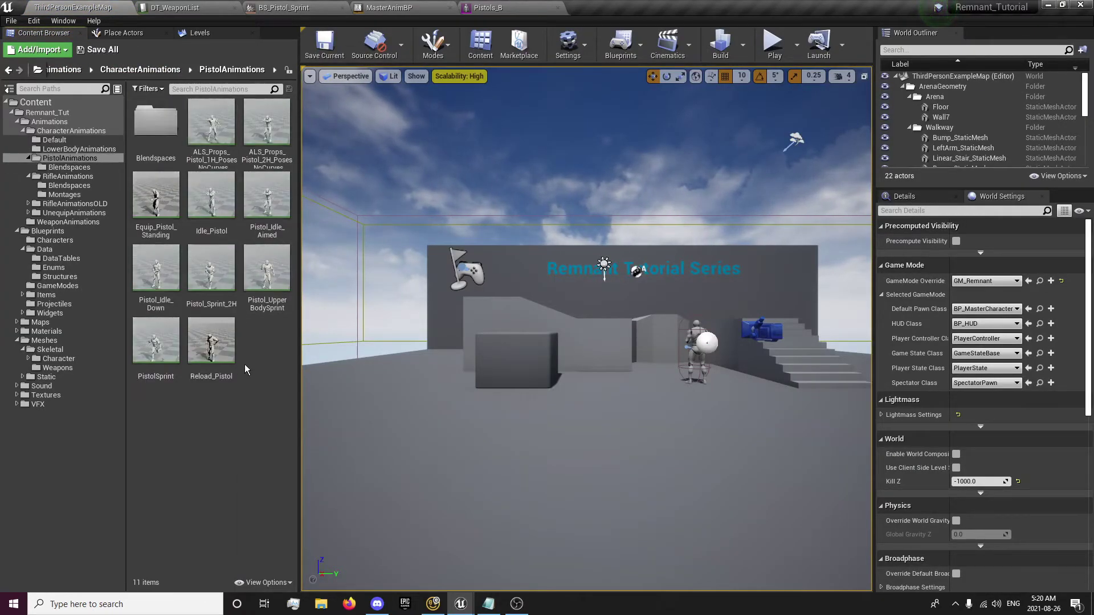
Duplicate the Pistol_Sprint_2H animation and name the copy Pistol_Sprint_2H_FL.
{"action": "right_click", "coordinate": [217, 280]}
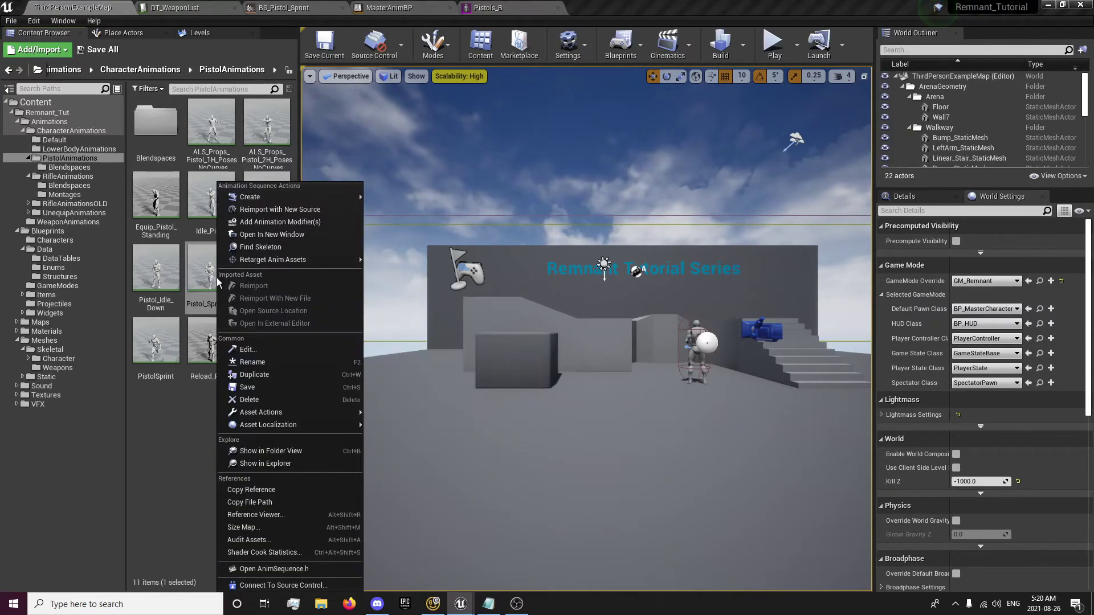
{"action": "left_click", "coordinate": [259, 373]}
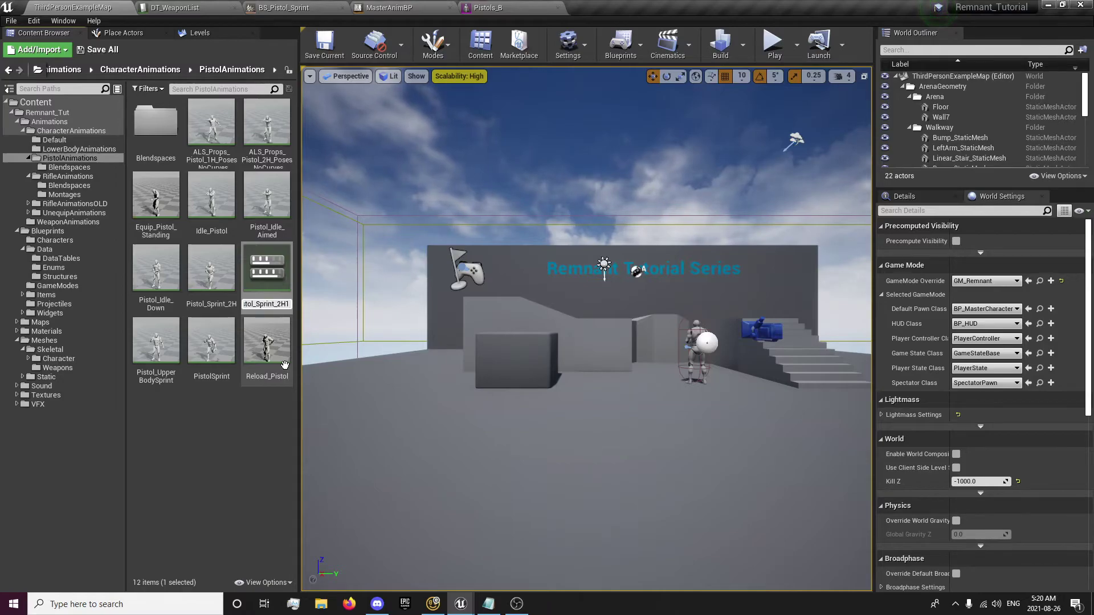
{"action": "key", "text": "BackSpace"}
{"action": "type", "text": "_"}
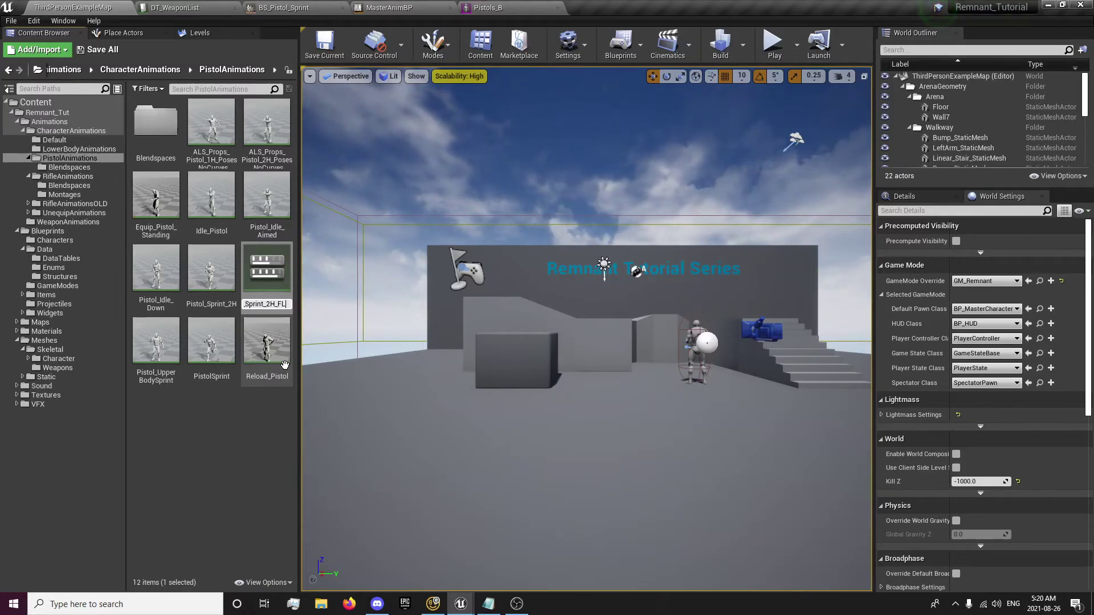
{"action": "type", "text": "FL"}
{"action": "key", "text": "Return"}
Open Pistol_Sprint_2H_FL, pause its playback and set the timeline to frame 0 with the character seen from the front.
{"action": "double_click", "coordinate": [267, 268]}
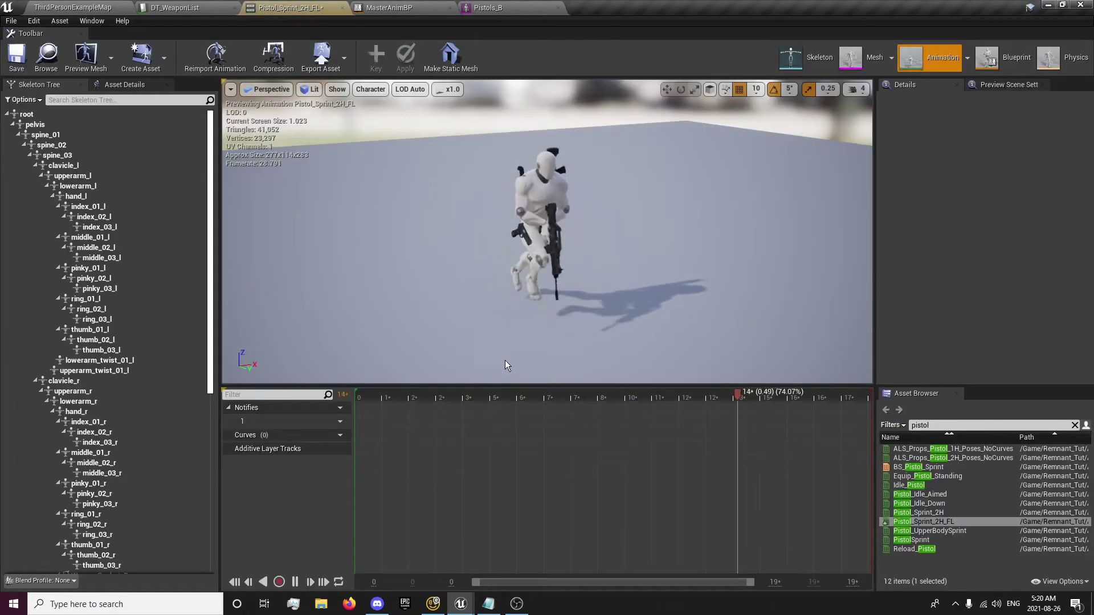
{"action": "left_click", "coordinate": [295, 582]}
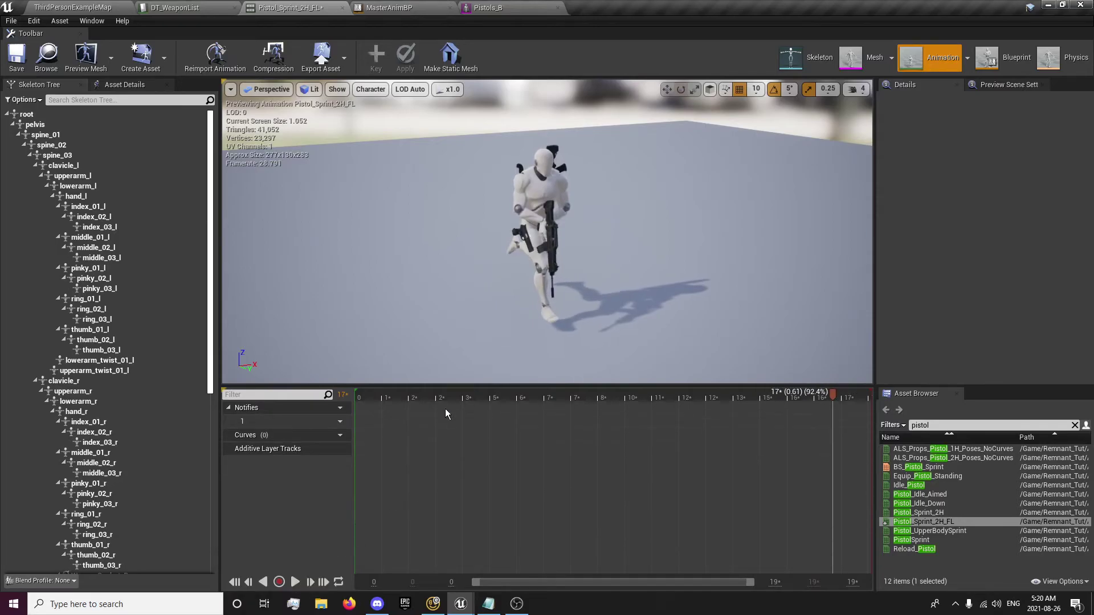
{"action": "right_click_drag", "start_coordinate": [460, 323], "coordinate": [451, 289]}
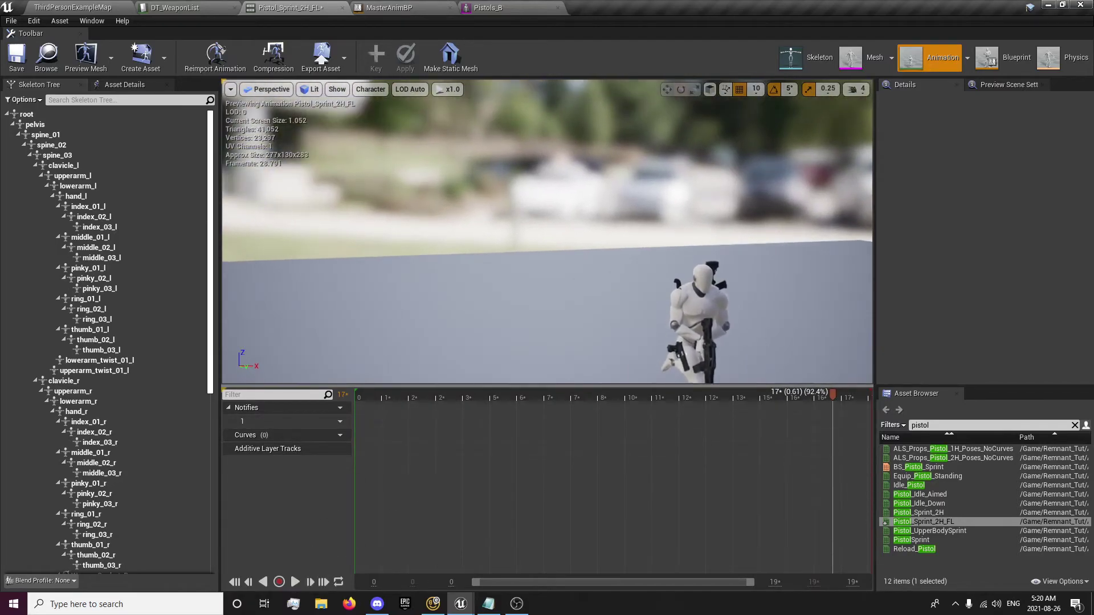
{"action": "middle_click_drag", "start_coordinate": [451, 288], "coordinate": [480, 313]}
{"action": "left_click_drag", "start_coordinate": [831, 398], "coordinate": [293, 418]}
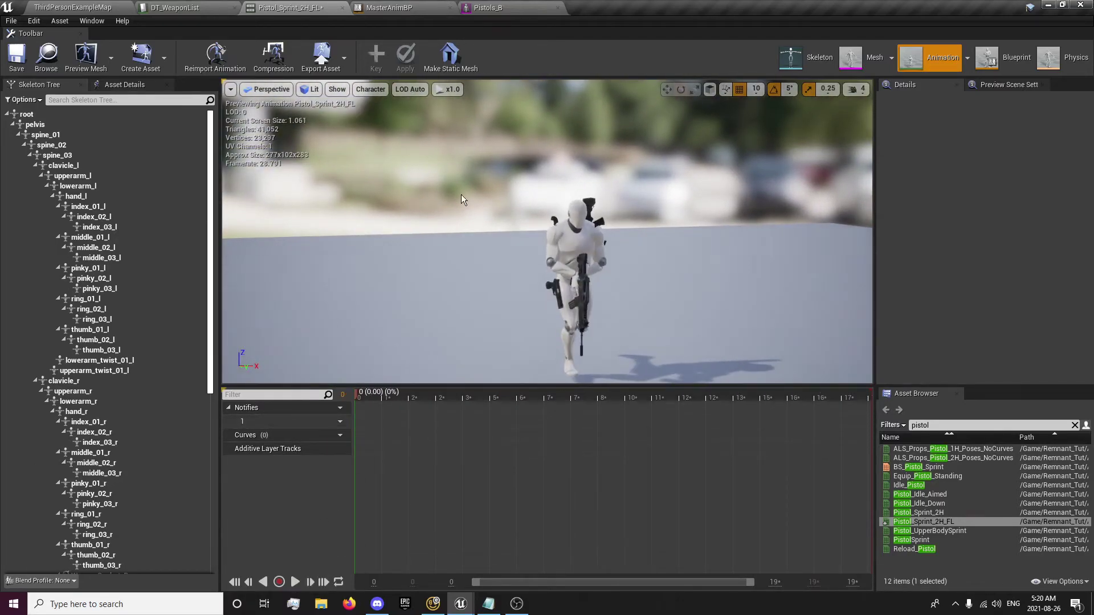
{"action": "right_click_drag", "start_coordinate": [449, 200], "coordinate": [433, 240]}
{"action": "middle_click_drag", "start_coordinate": [432, 240], "coordinate": [391, 227]}
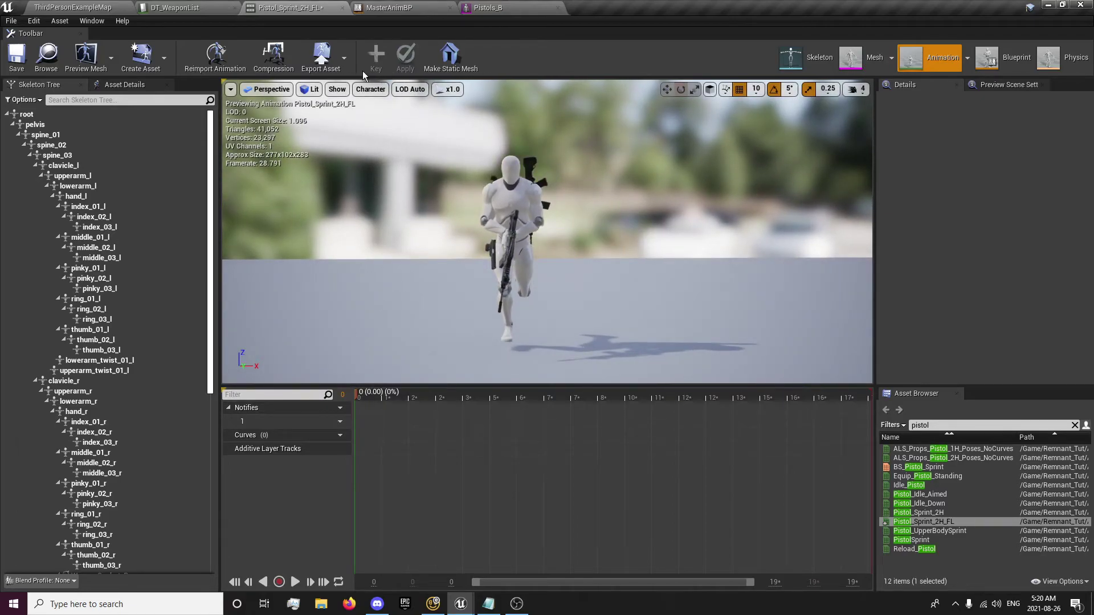
Rotate the root bone about -45 degrees around Z at frame 0 and key the rotation.
{"action": "left_click", "coordinate": [123, 85]}
{"action": "left_click", "coordinate": [39, 84]}
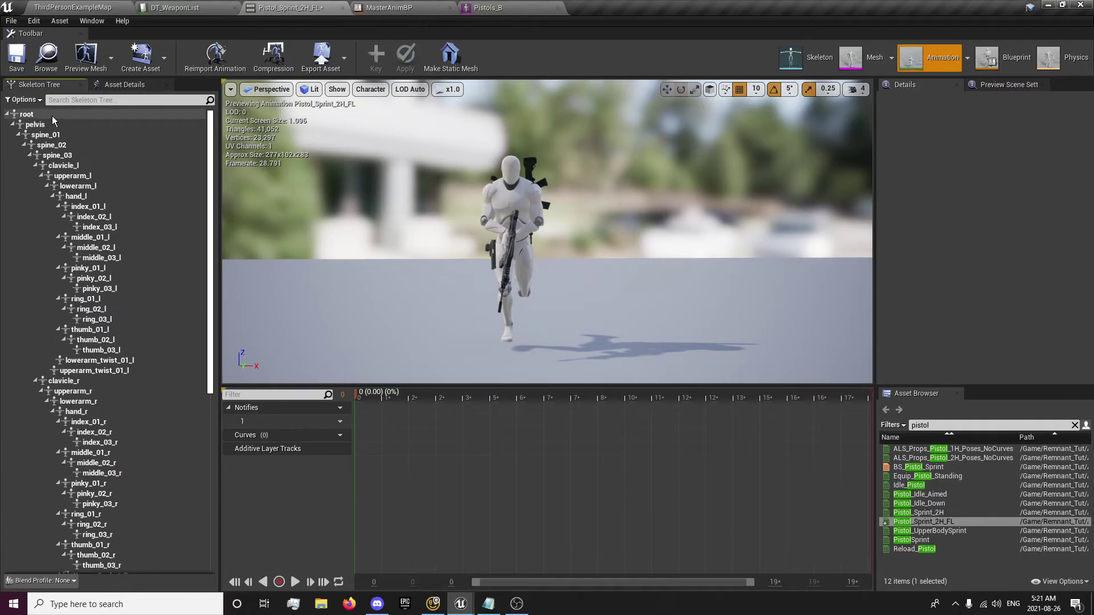
{"action": "left_click", "coordinate": [27, 114]}
{"action": "left_click_drag", "start_coordinate": [488, 348], "coordinate": [570, 342]}
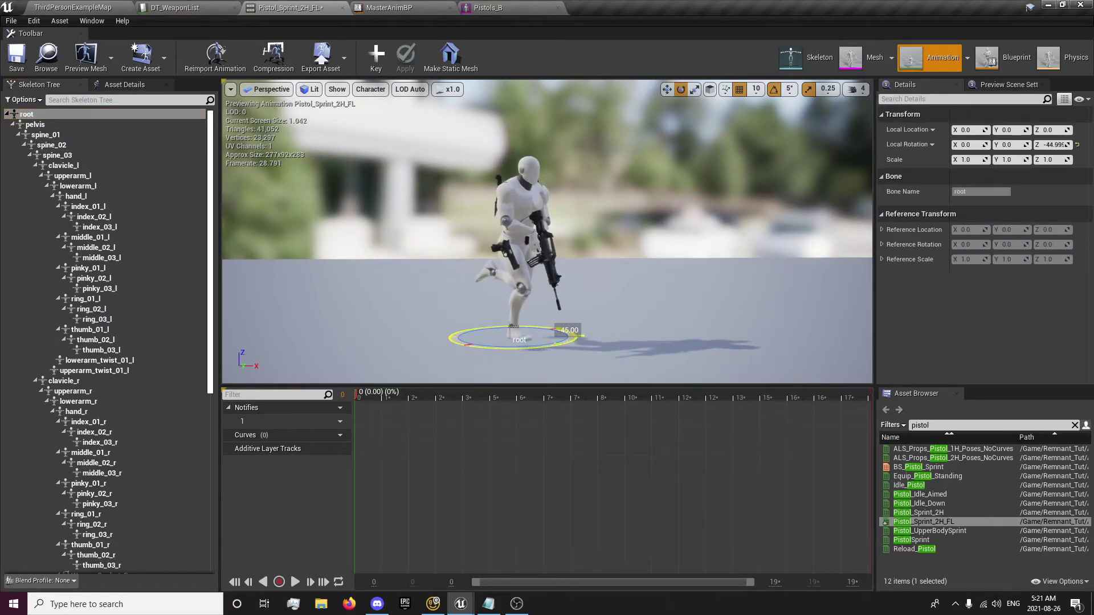
{"action": "left_click", "coordinate": [375, 55]}
Switch the rotation gizmo to world space and rotate spine_01 around the vertical axis, turning the upper body back toward the front.
{"action": "left_click", "coordinate": [523, 236]}
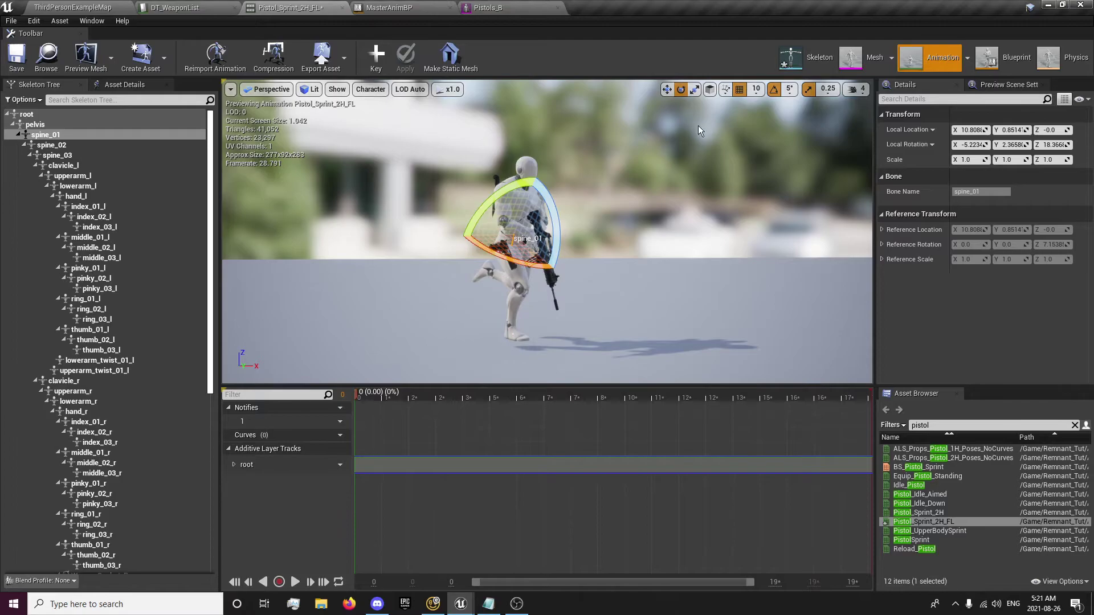
{"action": "left_click_drag", "start_coordinate": [505, 258], "coordinate": [443, 240]}
{"action": "left_click", "coordinate": [709, 91]}
{"action": "left_click", "coordinate": [709, 91]}
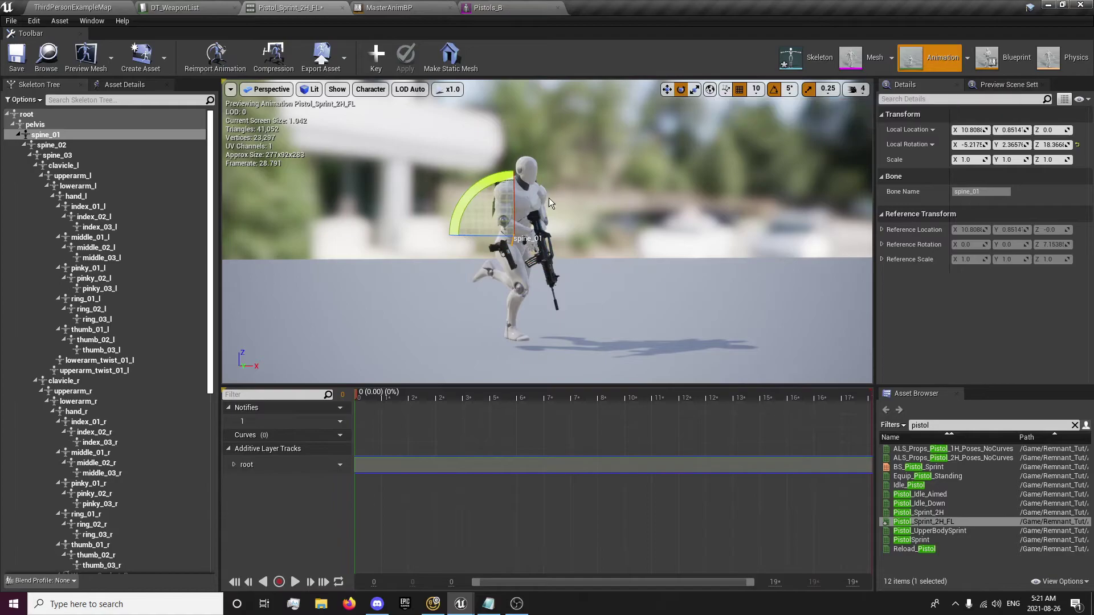
{"action": "middle_click_drag", "start_coordinate": [498, 244], "coordinate": [532, 304]}
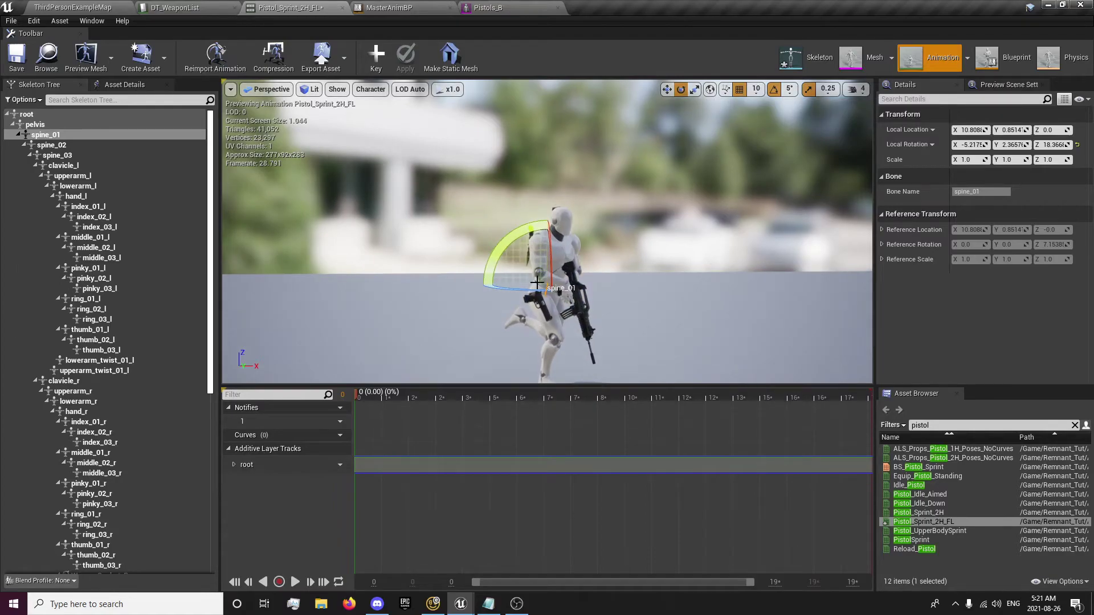
{"action": "left_click_drag", "start_coordinate": [530, 290], "coordinate": [559, 270]}
Rotate spine_02 by 15 degrees around the world vertical axis and key the spine_01, spine_02 and spine_03 bones.
{"action": "left_click", "coordinate": [52, 144]}
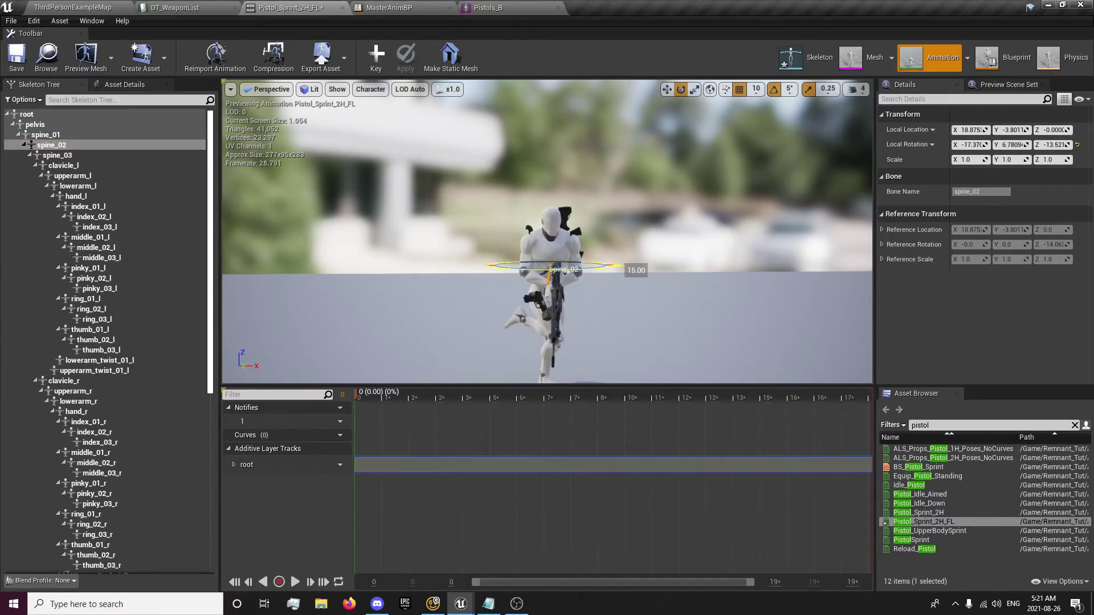
{"action": "left_click", "coordinate": [43, 135]}
{"action": "key", "text": "Down"}
{"action": "key", "text": "Down"}
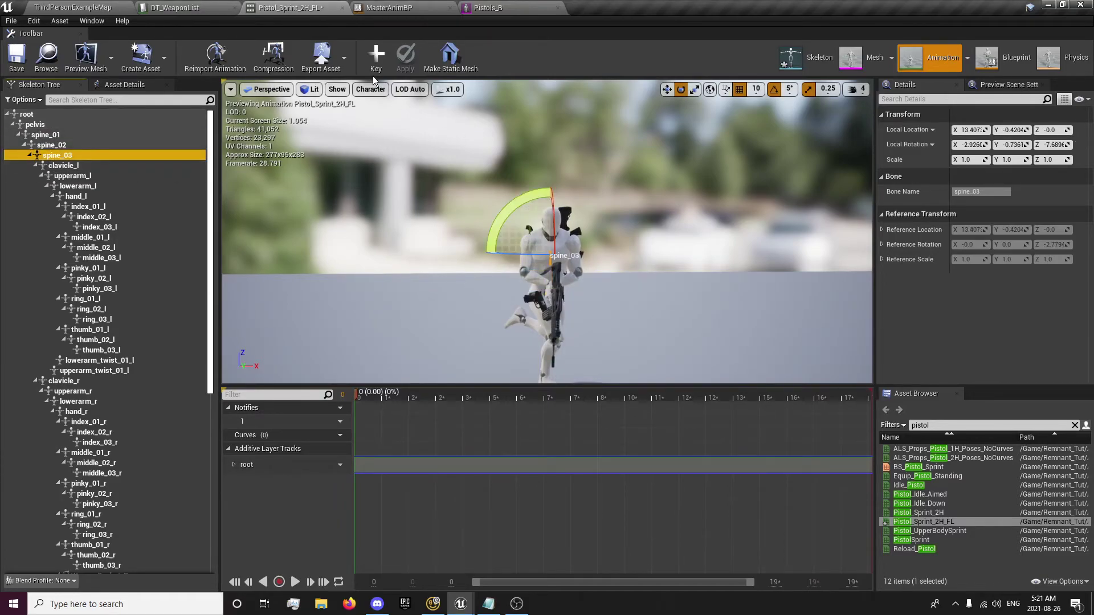
{"action": "left_click", "coordinate": [376, 57]}
{"action": "left_click", "coordinate": [402, 58]}
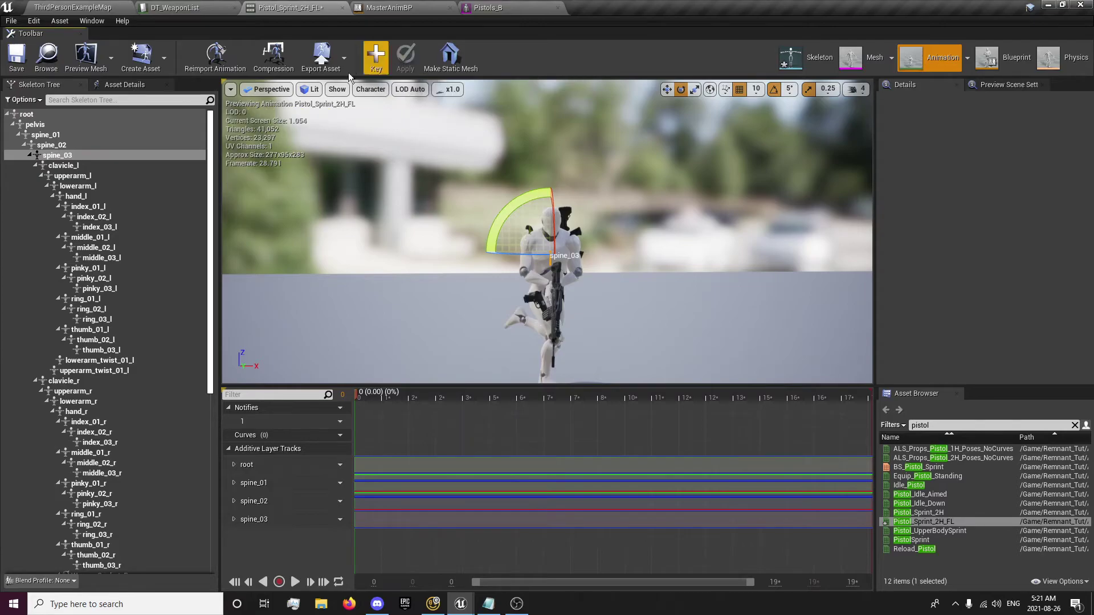
Remove the spine_01, spine_02 and spine_03 additive layer tracks, leaving only the root track.
{"action": "left_click", "coordinate": [52, 146]}
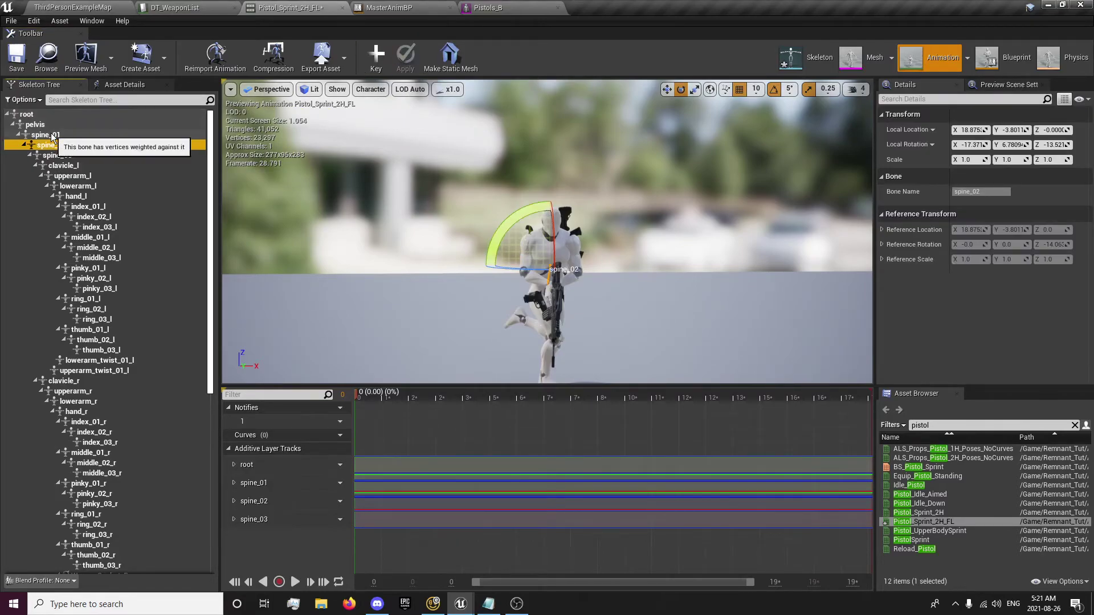
{"action": "key", "text": "Up"}
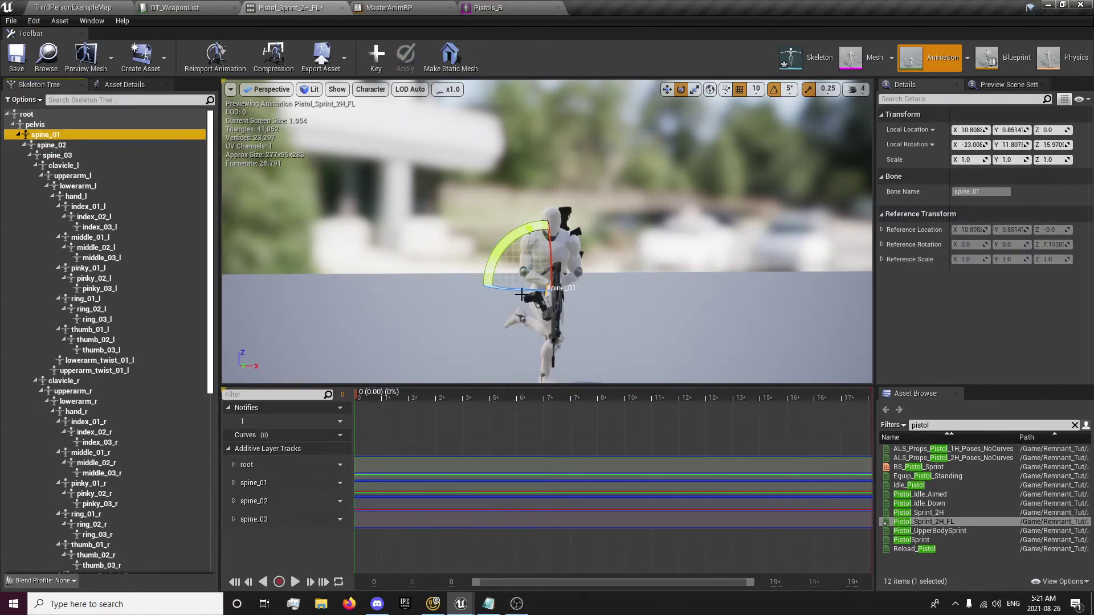
{"action": "left_click", "coordinate": [57, 155]}
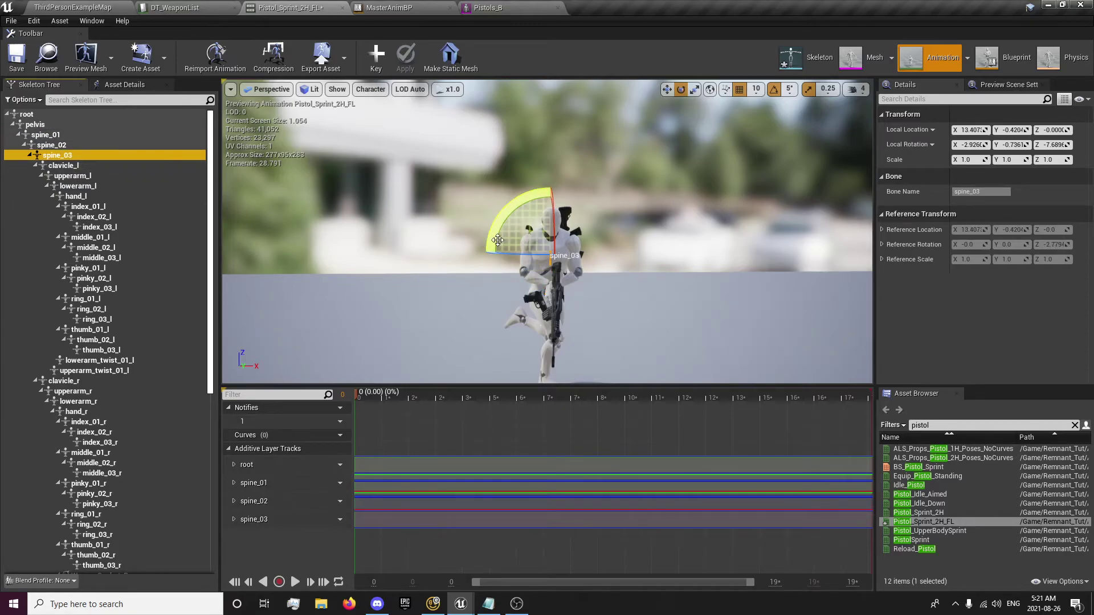
{"action": "right_click", "coordinate": [254, 483]}
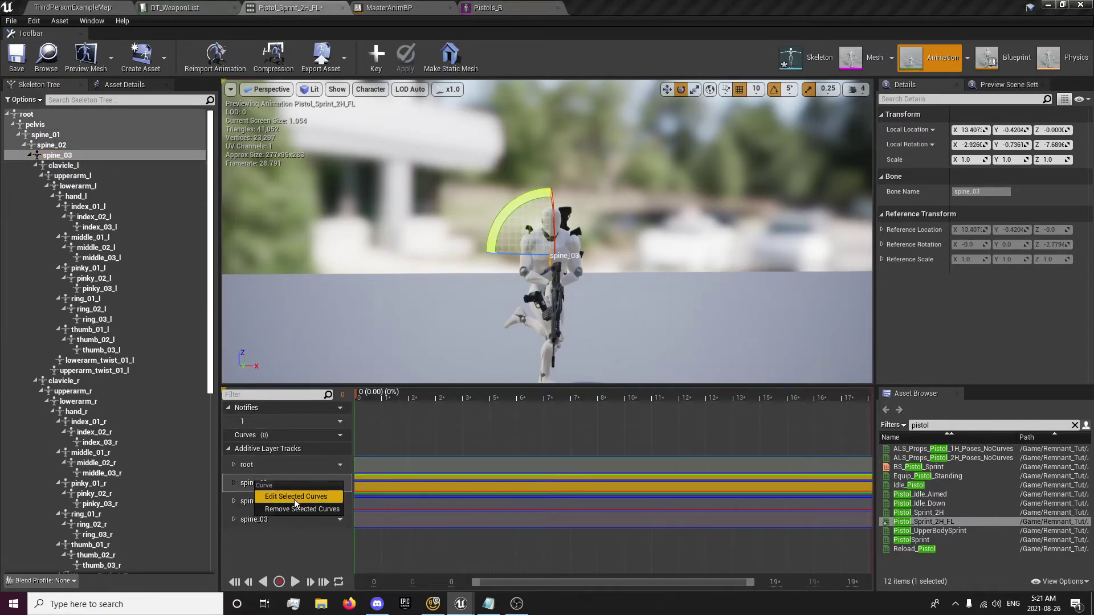
{"action": "left_click", "coordinate": [292, 511]}
{"action": "right_click", "coordinate": [259, 486]}
{"action": "left_click", "coordinate": [279, 512]}
{"action": "right_click", "coordinate": [257, 483]}
{"action": "left_click", "coordinate": [275, 508]}
Rotate spine_01 by 20 degrees around the world vertical axis at frame 0, key it and apply the change.
{"action": "left_click", "coordinate": [51, 134]}
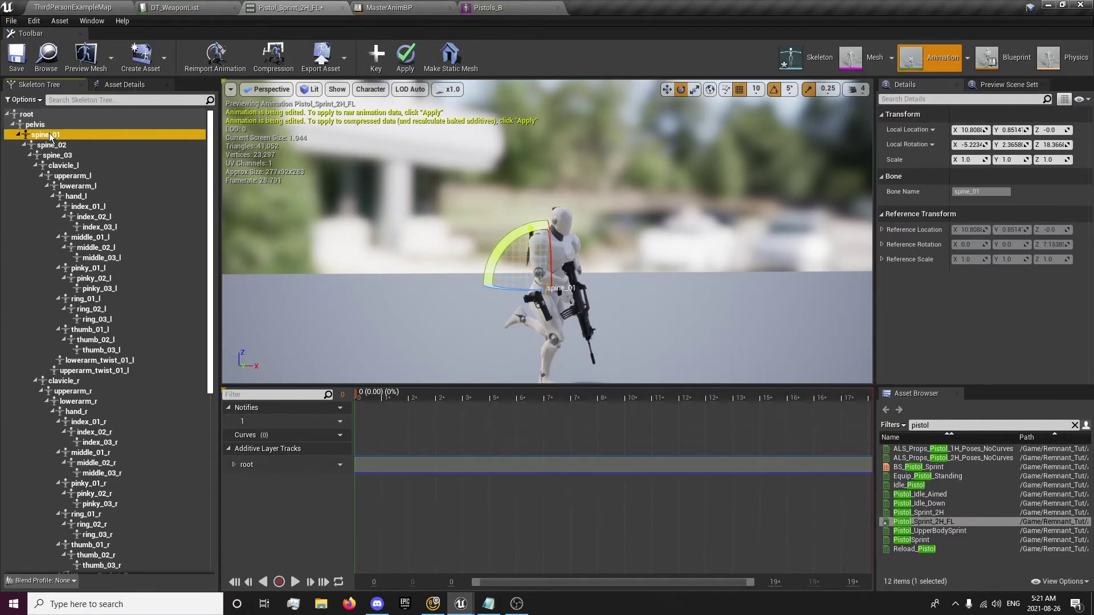
{"action": "left_click_drag", "start_coordinate": [515, 289], "coordinate": [576, 290]}
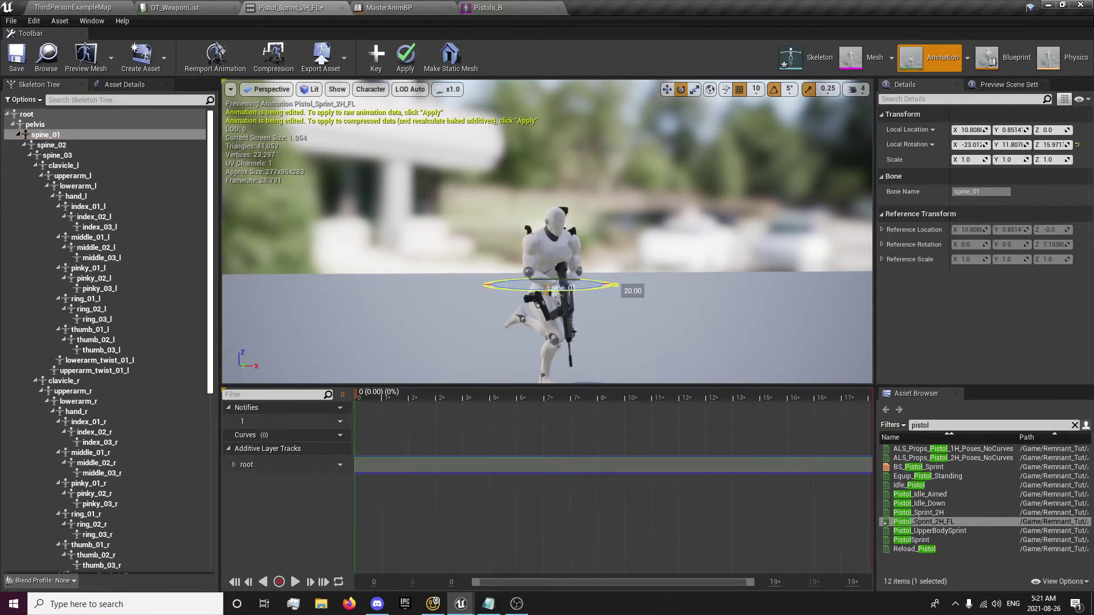
{"action": "left_click", "coordinate": [385, 53]}
{"action": "left_click", "coordinate": [405, 57]}
Rotate spine_02 around the world vertical axis to turn the torso further toward the front, key it and apply.
{"action": "left_click", "coordinate": [51, 144]}
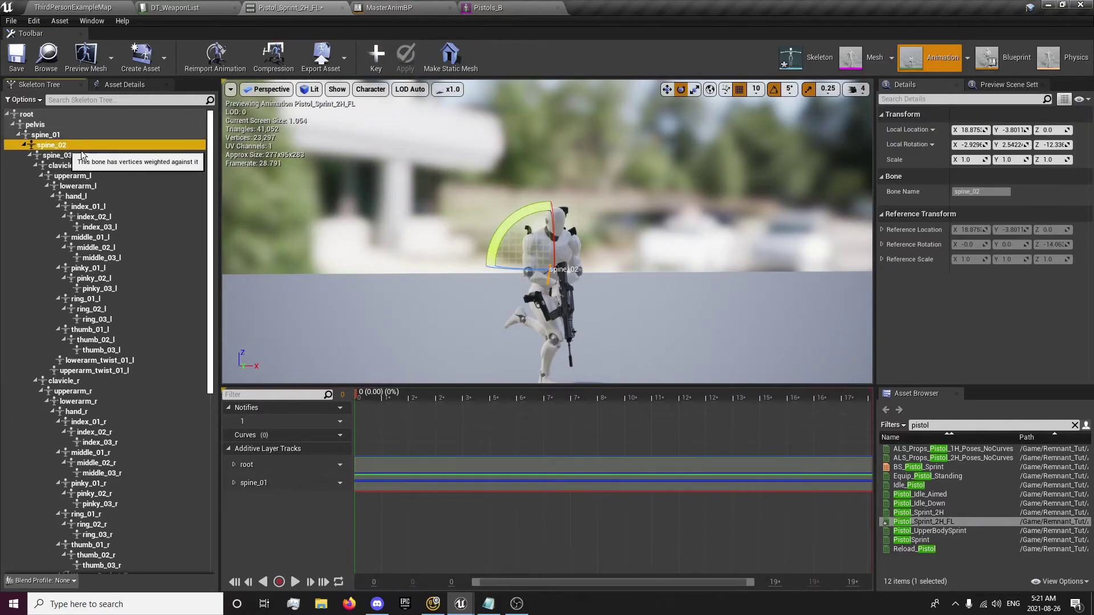
{"action": "mouse_move", "coordinate": [531, 271]}
{"action": "left_mouse_down"}
{"action": "mouse_move", "coordinate": [516, 283]}
{"action": "mouse_move", "coordinate": [531, 273]}
{"action": "left_mouse_up"}
{"action": "left_click", "coordinate": [376, 57]}
{"action": "left_click", "coordinate": [401, 57]}
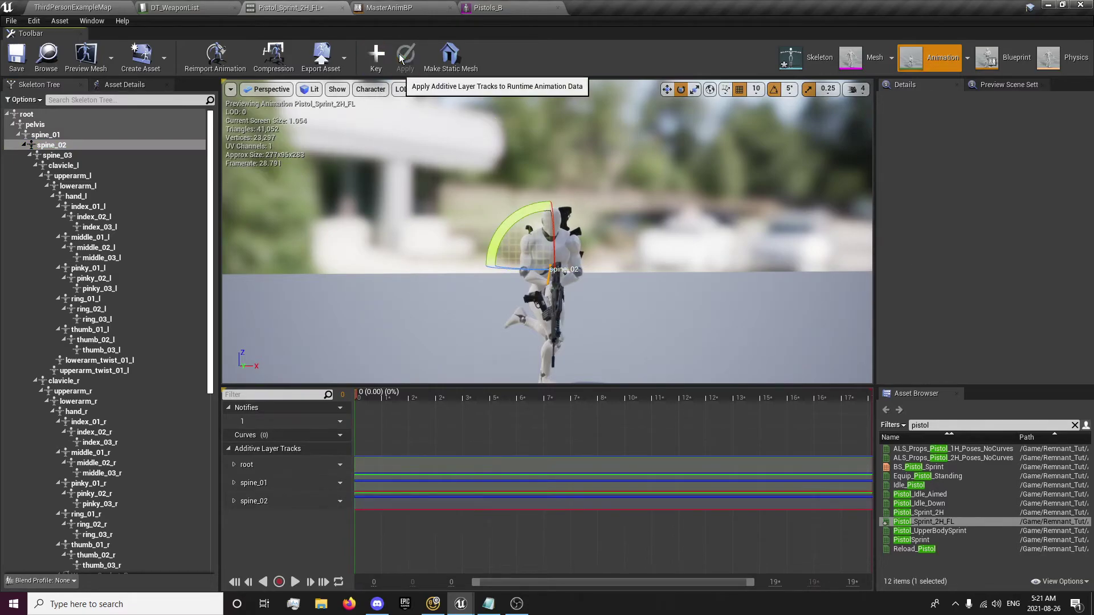
Rotate spine_03 around the world vertical axis so the chest faces forward, key and apply it, and save Pistol_Sprint_2H_FL.
{"action": "left_click", "coordinate": [45, 134]}
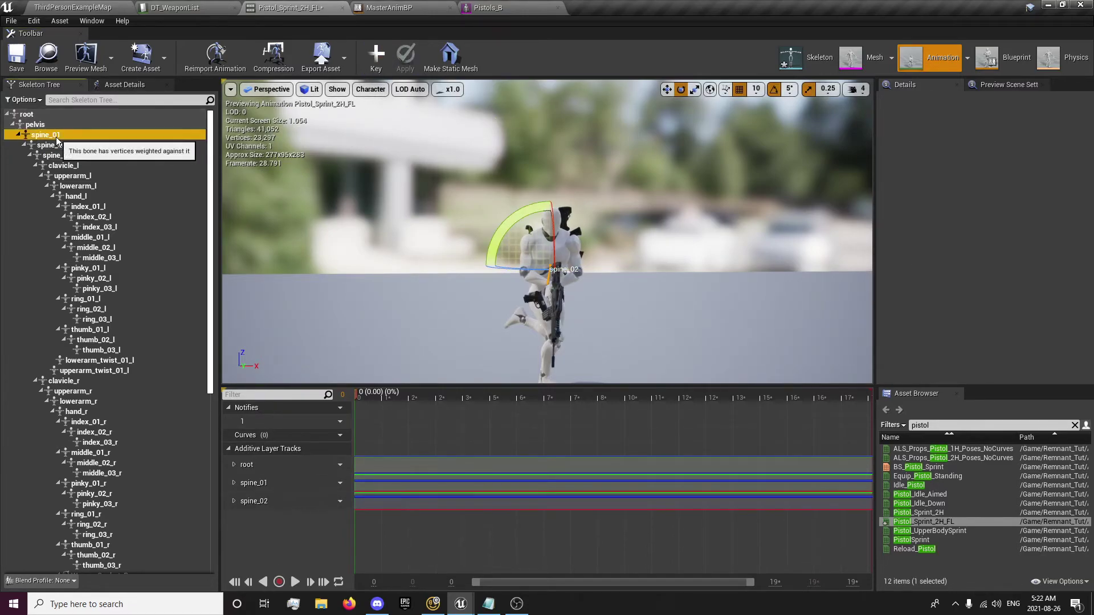
{"action": "left_click", "coordinate": [64, 155]}
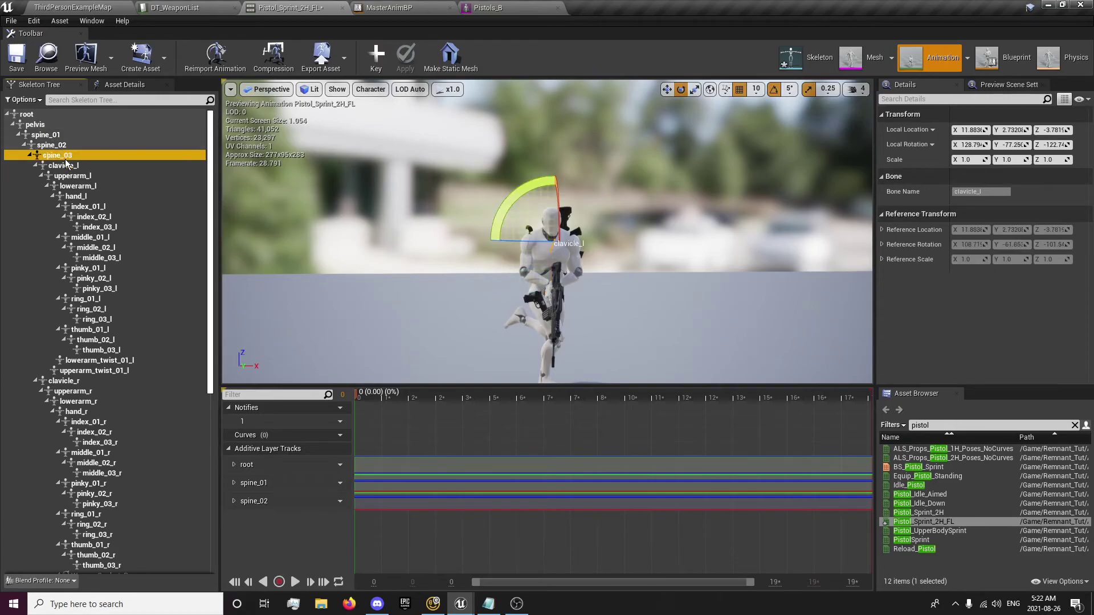
{"action": "left_click_drag", "start_coordinate": [521, 250], "coordinate": [633, 253]}
{"action": "left_click", "coordinate": [376, 56]}
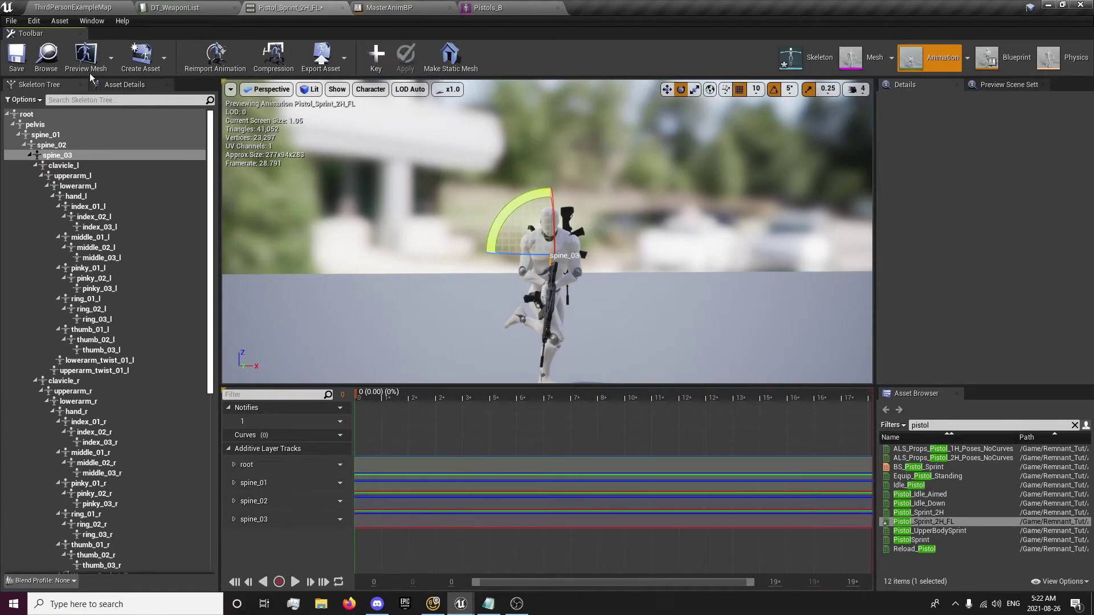
{"action": "left_click", "coordinate": [13, 56]}
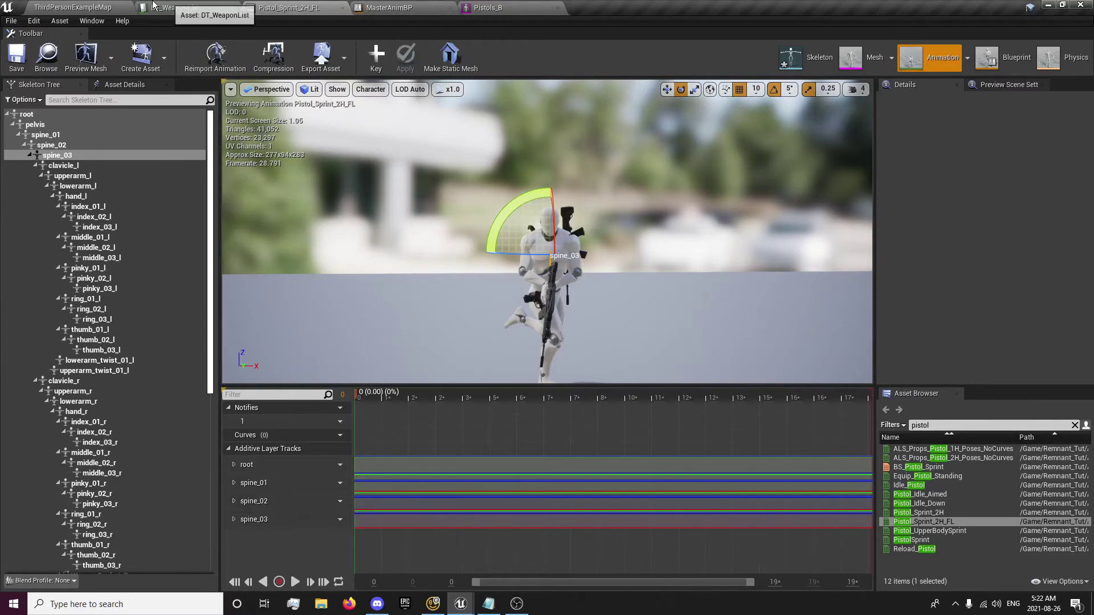
Duplicate the Pistol_Sprint_2H animation in the PistolAnimations folder and name the copy Pistol_Sprint_2H_FR.
{"action": "left_click", "coordinate": [82, 7]}
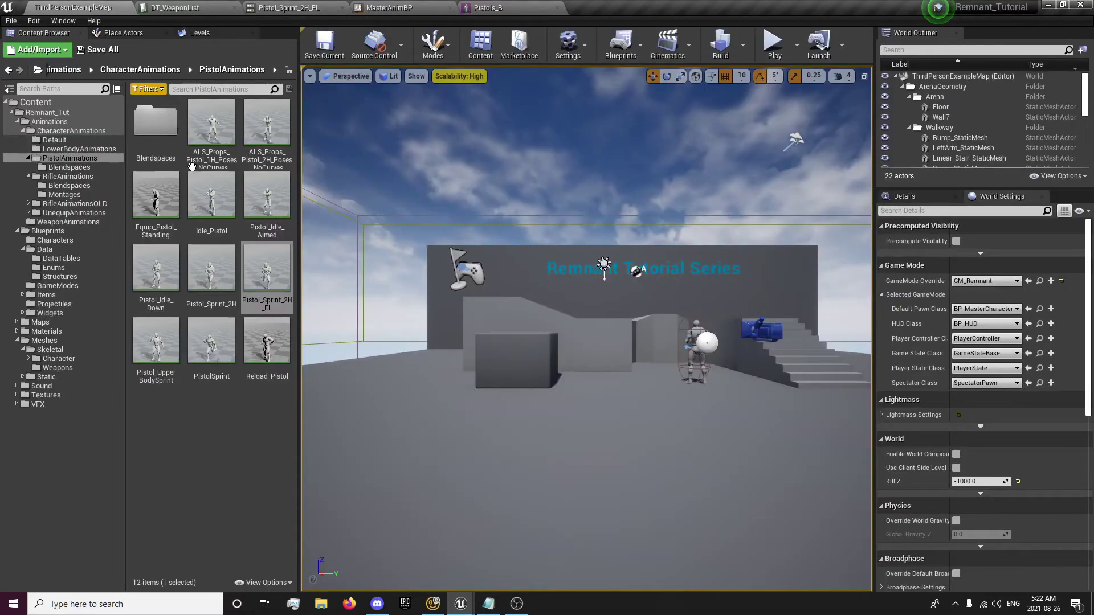
{"action": "right_click", "coordinate": [230, 288]}
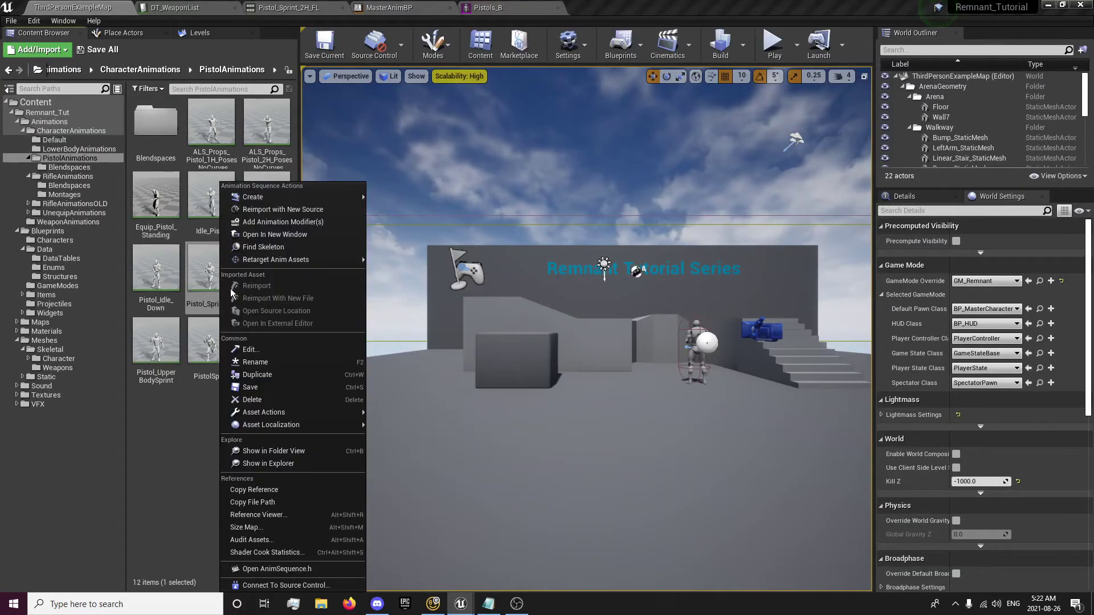
{"action": "left_click", "coordinate": [283, 372]}
{"action": "key", "text": "BackSpace"}
{"action": "type", "text": "_FR"}
{"action": "key", "text": "Return"}
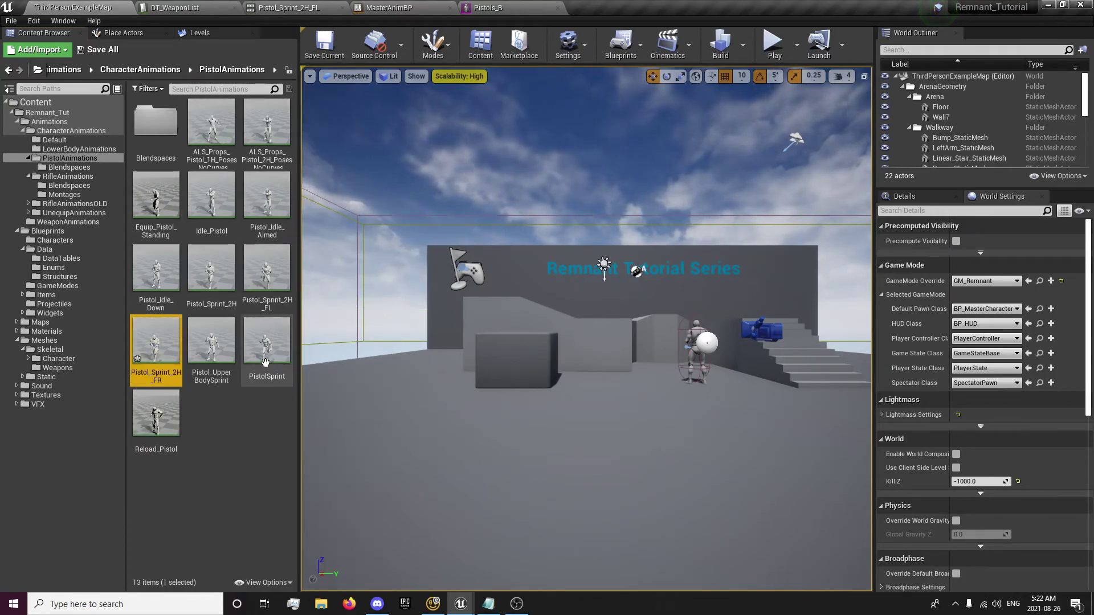
Open Pistol_Sprint_2H_FR, rotate the root bone 45 degrees around Z at frame 0, then key and apply the rotation.
{"action": "double_click", "coordinate": [158, 358]}
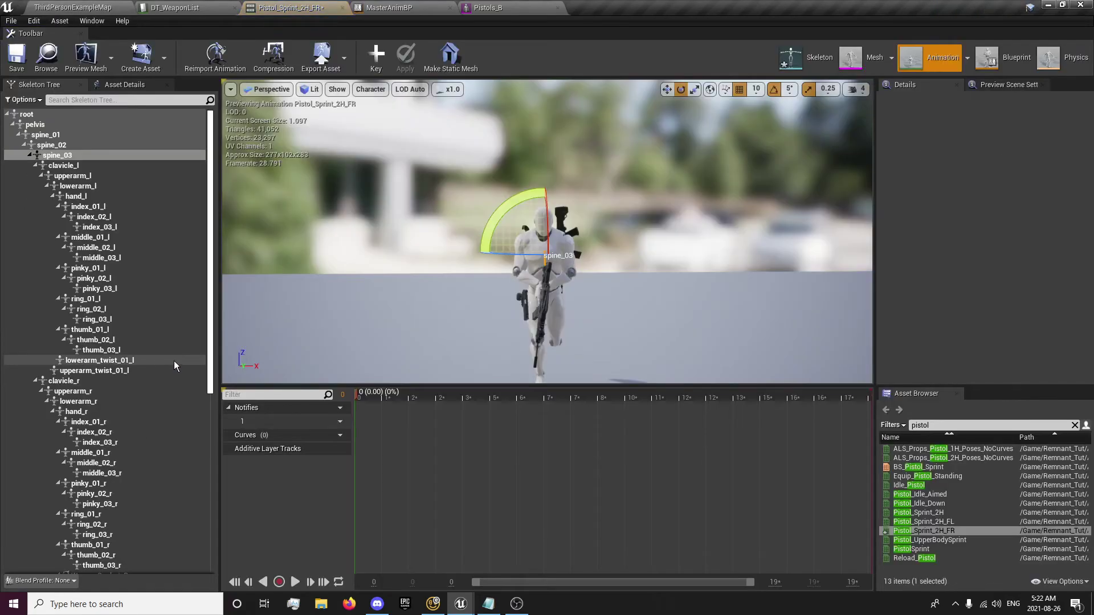
{"action": "left_click", "coordinate": [28, 113]}
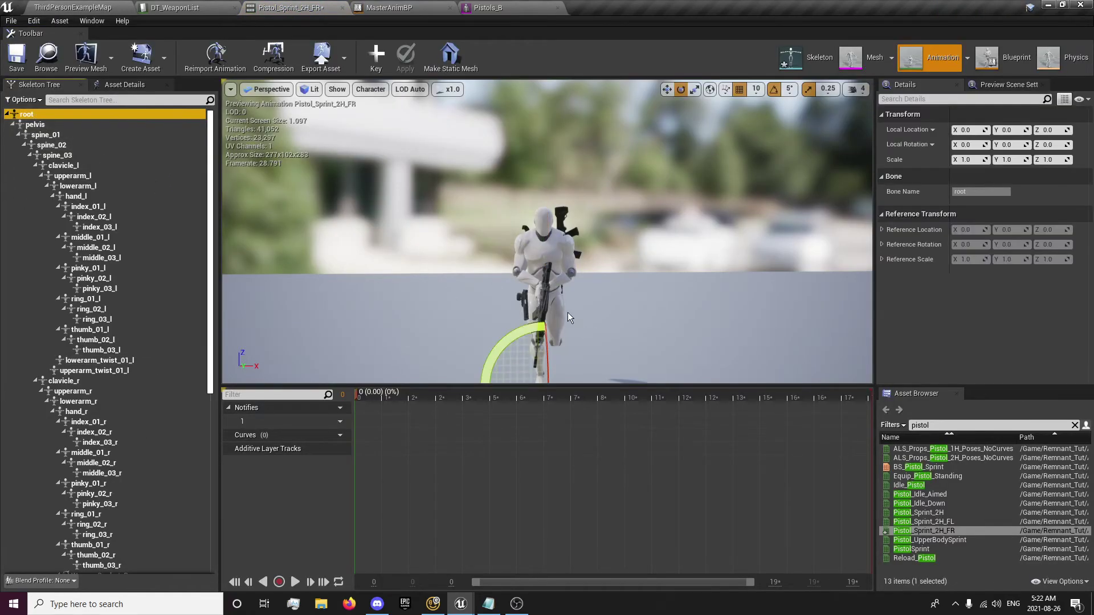
{"action": "right_click_drag", "start_coordinate": [577, 324], "coordinate": [588, 351]}
{"action": "left_click_drag", "start_coordinate": [493, 306], "coordinate": [558, 300]}
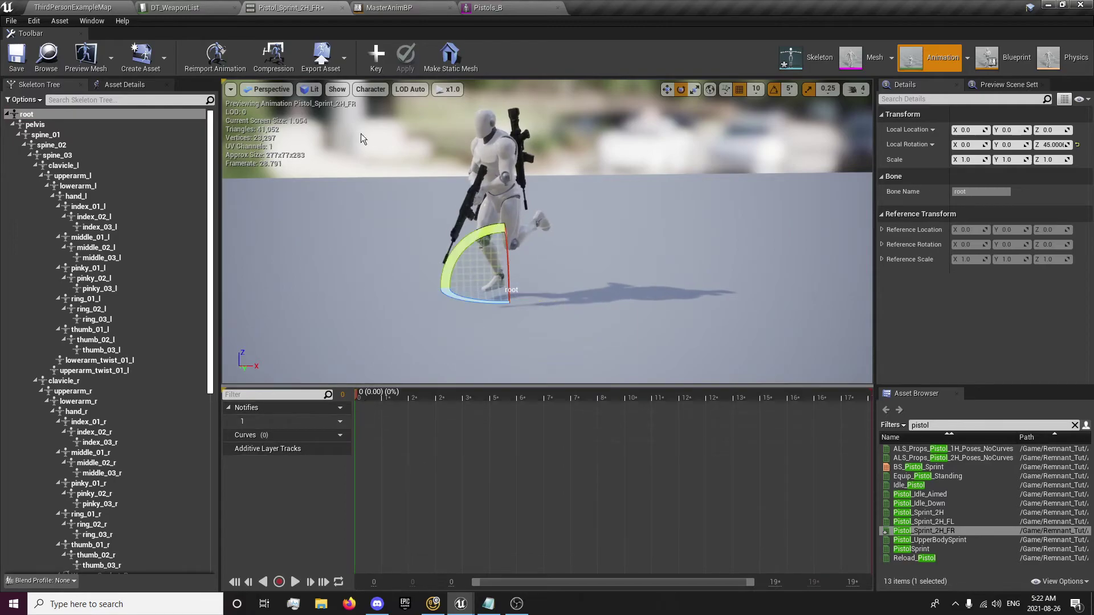
{"action": "left_click", "coordinate": [368, 56]}
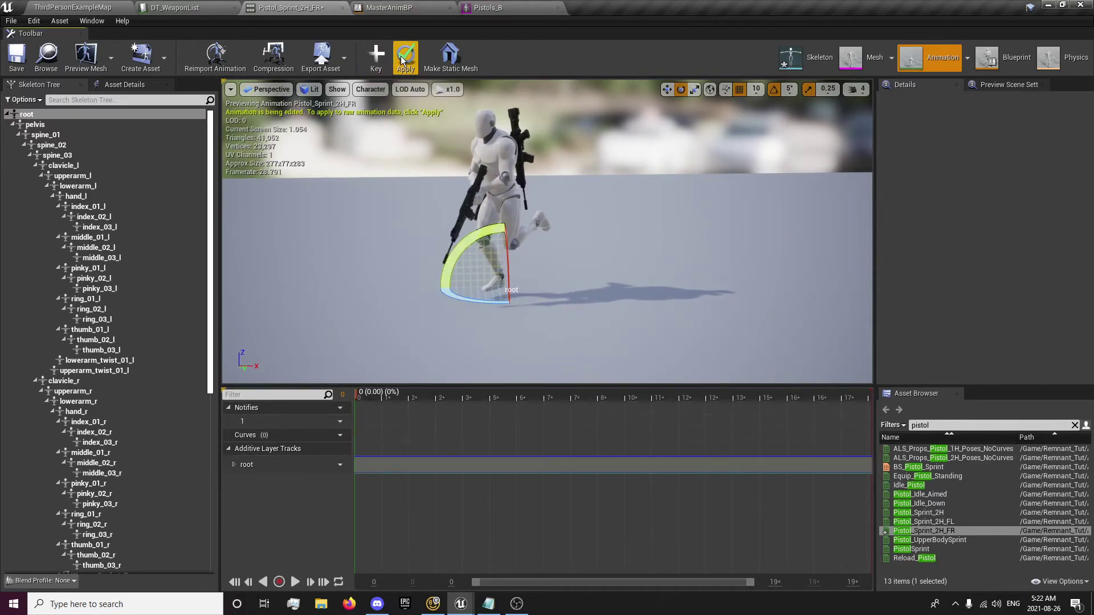
Rotate spine_01 by -20 degrees around the world vertical axis in Pistol_Sprint_2H_FR, key it and apply.
{"action": "left_click", "coordinate": [50, 156]}
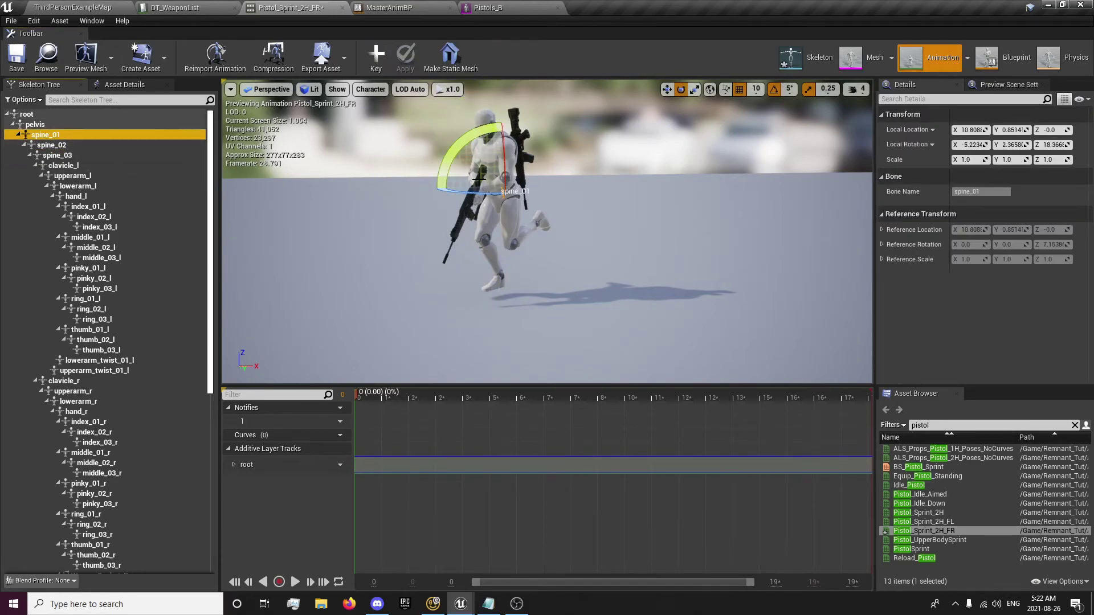
{"action": "left_click", "coordinate": [474, 197]}
{"action": "left_click_drag", "start_coordinate": [475, 197], "coordinate": [496, 197]}
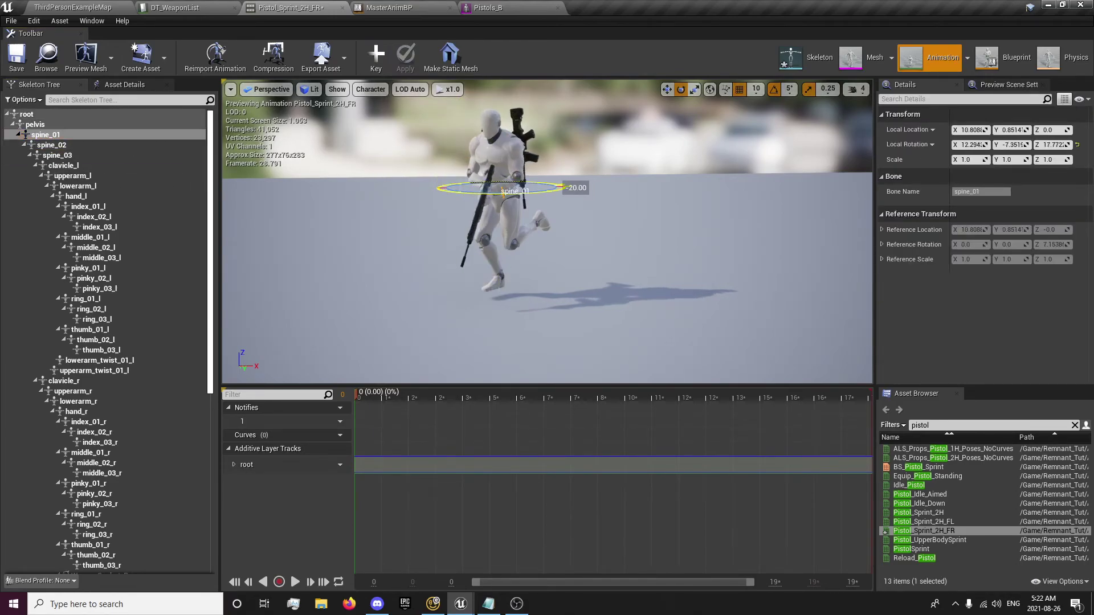
{"action": "left_click", "coordinate": [371, 67]}
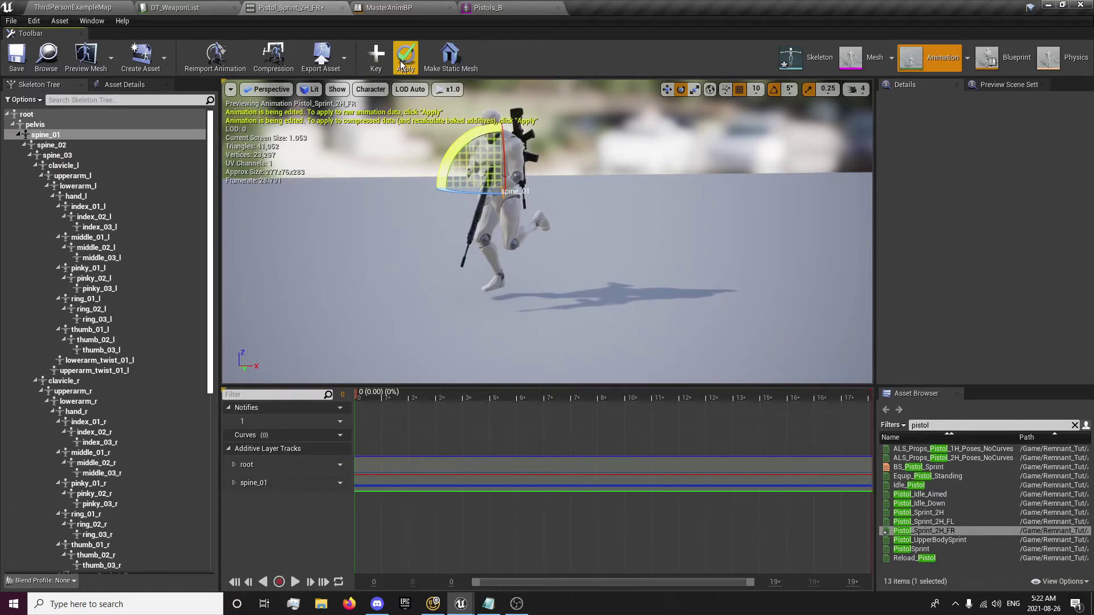
Turn spine_02 further toward the front around the world vertical axis, then key and apply the rotation.
{"action": "left_click", "coordinate": [88, 146]}
{"action": "left_click_drag", "start_coordinate": [465, 174], "coordinate": [478, 178]}
{"action": "left_click", "coordinate": [371, 57]}
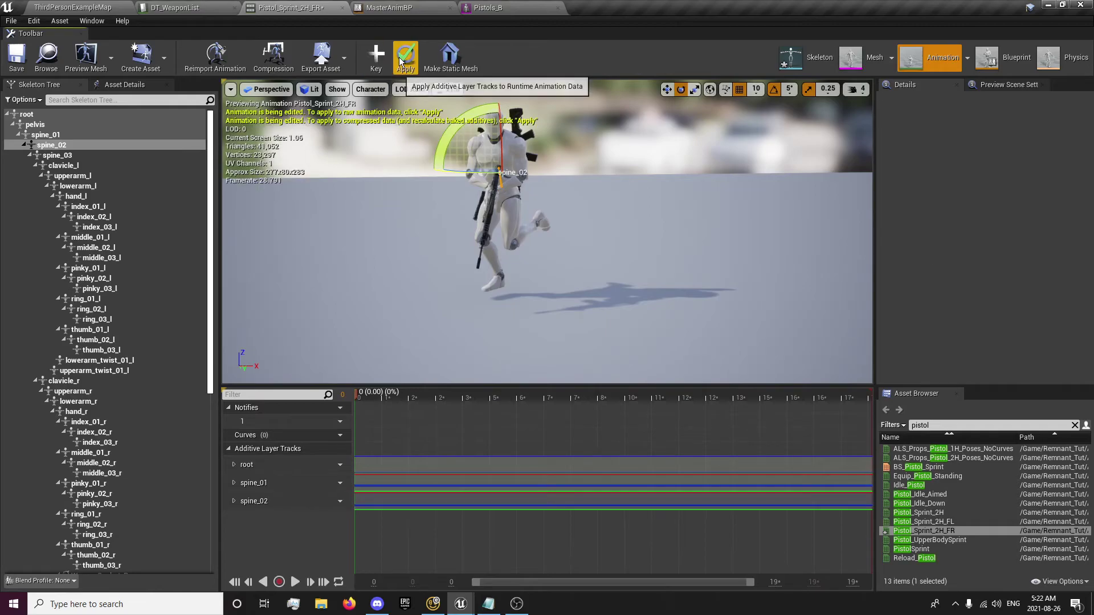
Turn spine_03 around the world vertical axis until the chest faces forward, key and apply it, and save Pistol_Sprint_2H_FR.
{"action": "left_click", "coordinate": [88, 155]}
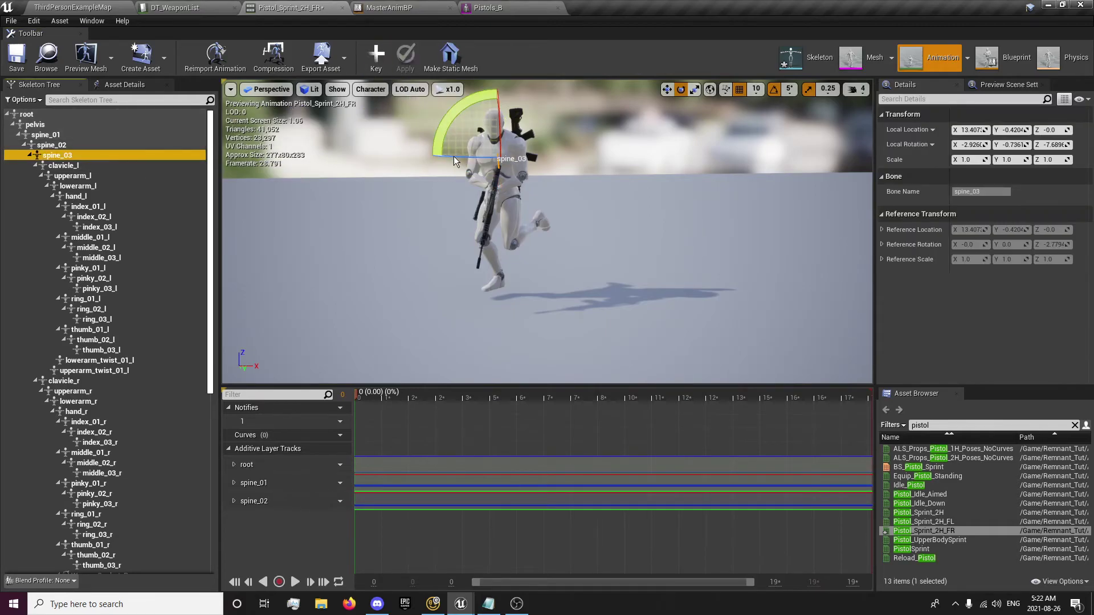
{"action": "middle_click_drag", "start_coordinate": [463, 191], "coordinate": [462, 176]}
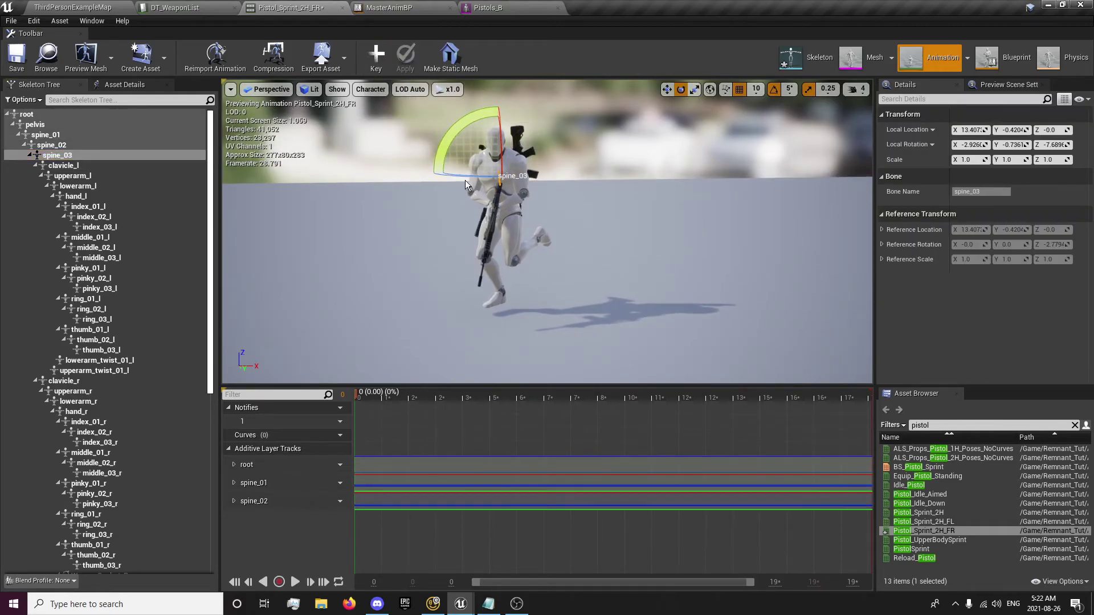
{"action": "left_click_drag", "start_coordinate": [465, 180], "coordinate": [470, 180]}
{"action": "left_click", "coordinate": [379, 59]}
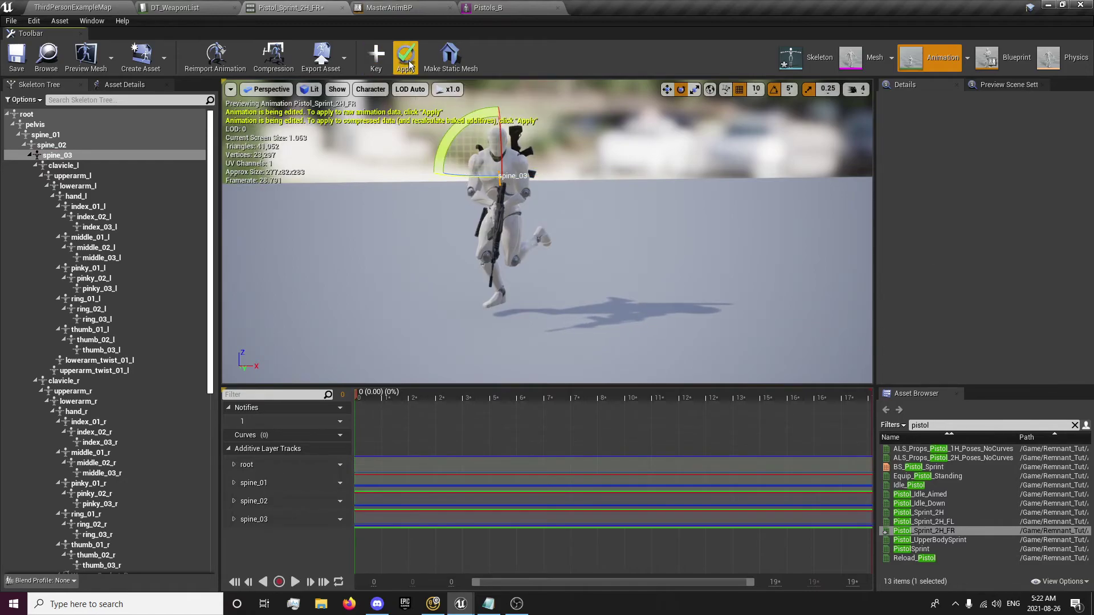
{"action": "left_click", "coordinate": [17, 57]}
Open the BS_Pistol_Sprint blend space from the PistolAnimations Blendspaces folder and show its asset details.
{"action": "left_click", "coordinate": [86, 7]}
{"action": "left_click", "coordinate": [177, 71]}
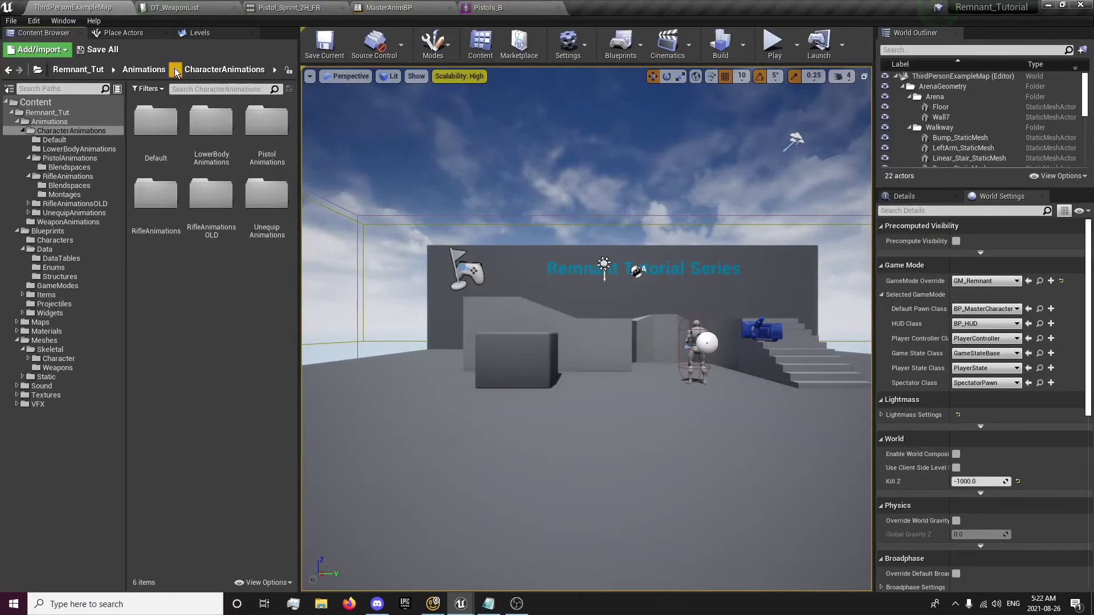
{"action": "double_click", "coordinate": [276, 147]}
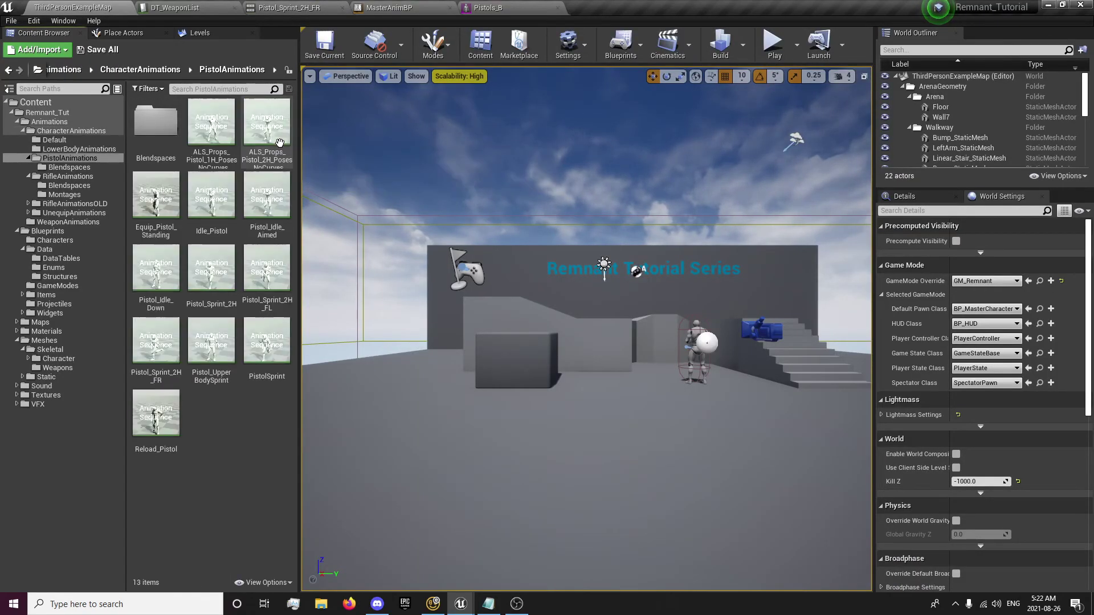
{"action": "double_click", "coordinate": [155, 132]}
{"action": "double_click", "coordinate": [154, 144]}
{"action": "mouse_move", "coordinate": [923, 521]}
{"action": "left_mouse_down"}
{"action": "mouse_move", "coordinate": [443, 403]}
{"action": "mouse_move", "coordinate": [933, 521]}
{"action": "left_mouse_up"}
{"action": "left_click", "coordinate": [124, 85]}
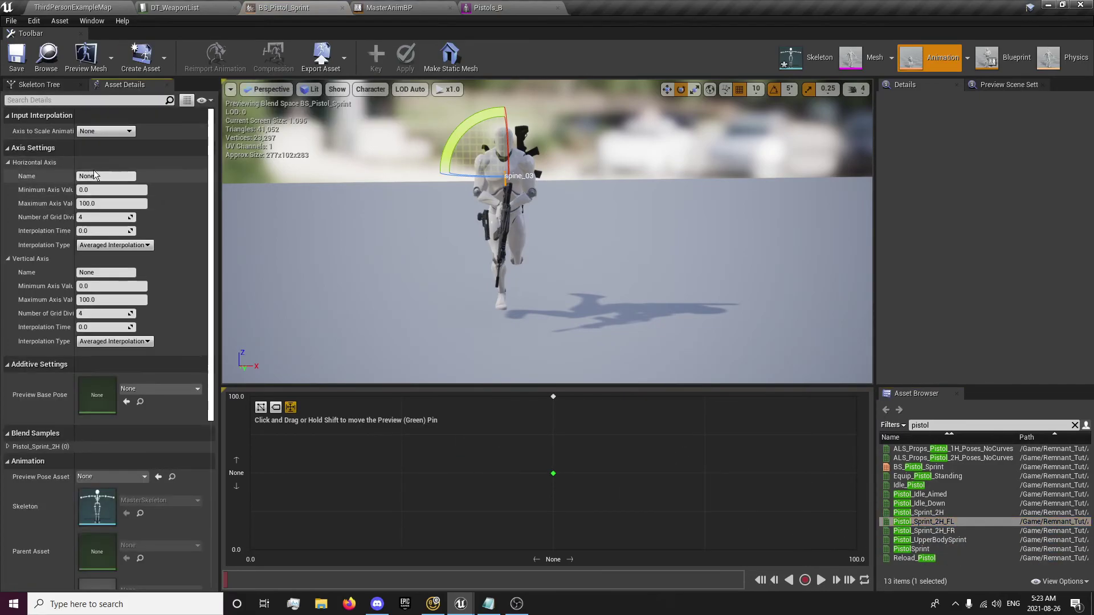
Name the horizontal axis Direction, with a range of -180 to 180 and 8 grid divisions.
{"action": "type", "text": "Speed"}
{"action": "type", "text": "Directi"}
{"action": "type", "text": "on"}
{"action": "key", "text": "Tab"}
{"action": "type", "text": "-180"}
{"action": "key", "text": "Tab"}
{"action": "type", "text": "180"}
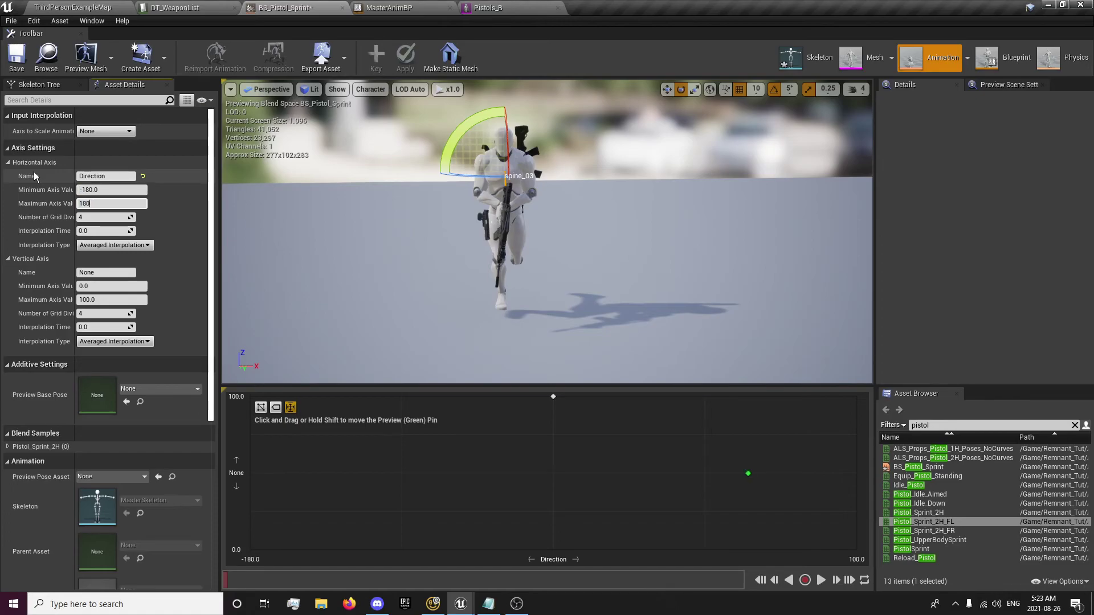
{"action": "left_click", "coordinate": [99, 219]}
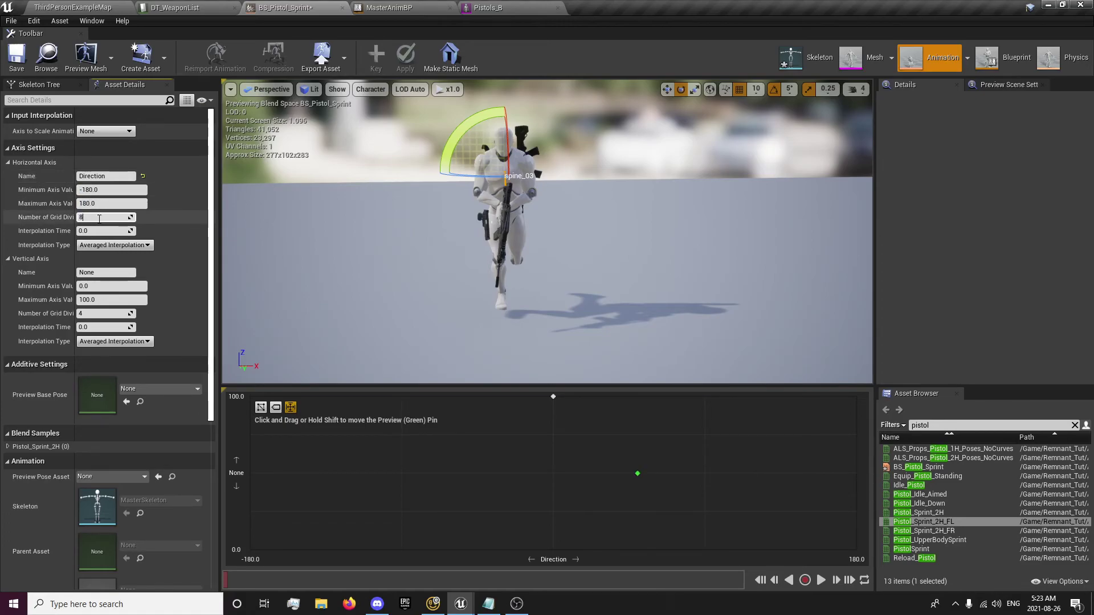
{"action": "type", "text": "8"}
{"action": "key", "text": "Return"}
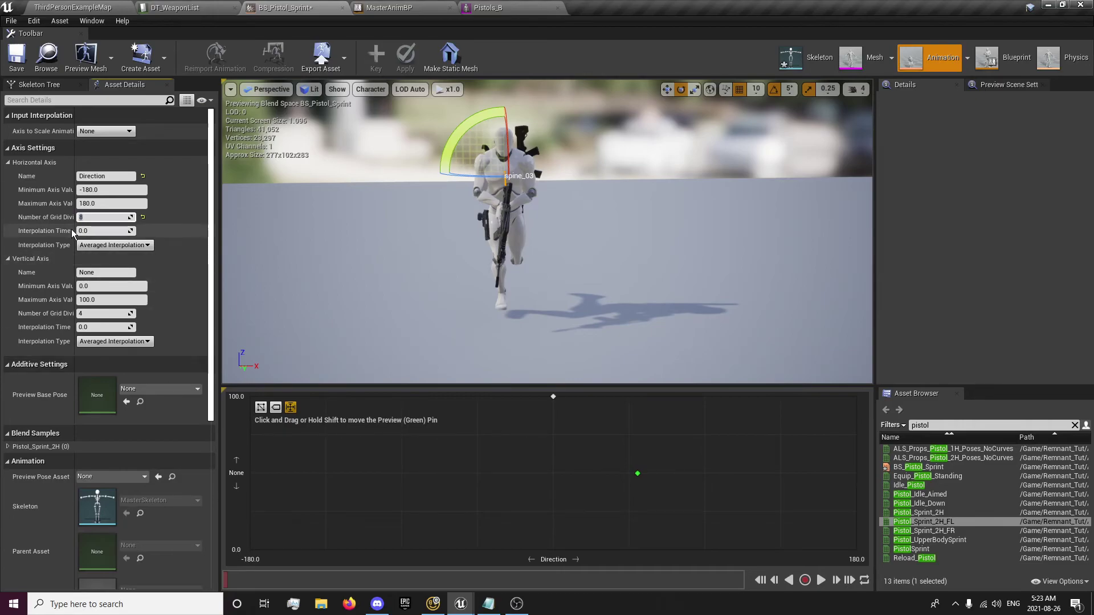
Name the vertical axis Speed, with a maximum value of 600 and an interpolation time of 0.2.
{"action": "left_click", "coordinate": [89, 286]}
{"action": "left_click", "coordinate": [104, 273]}
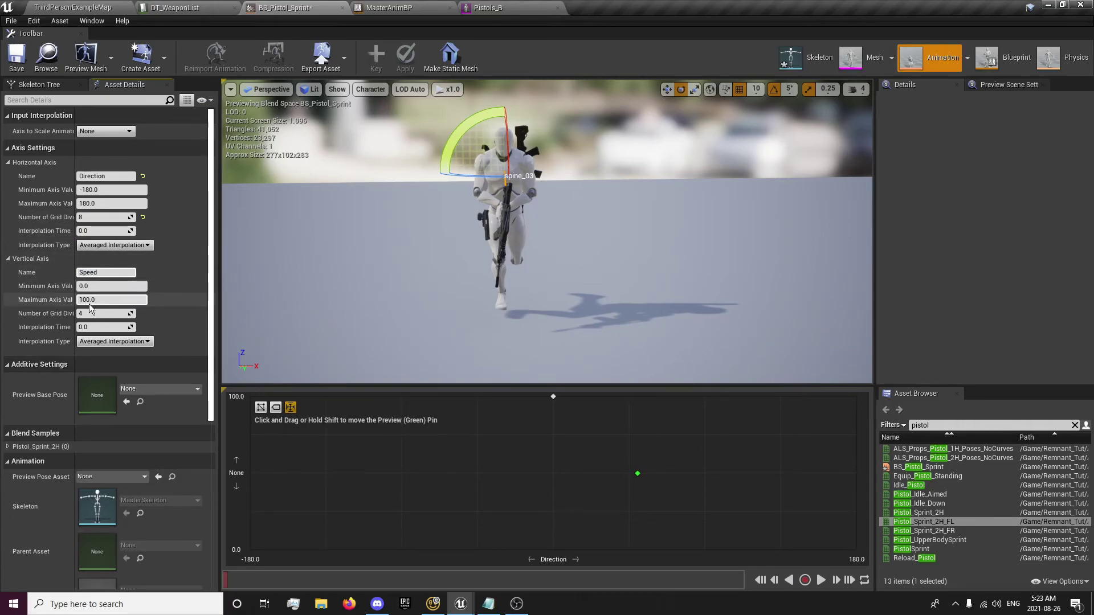
{"action": "left_click_drag", "start_coordinate": [97, 301], "coordinate": [65, 302]}
{"action": "type", "text": "600"}
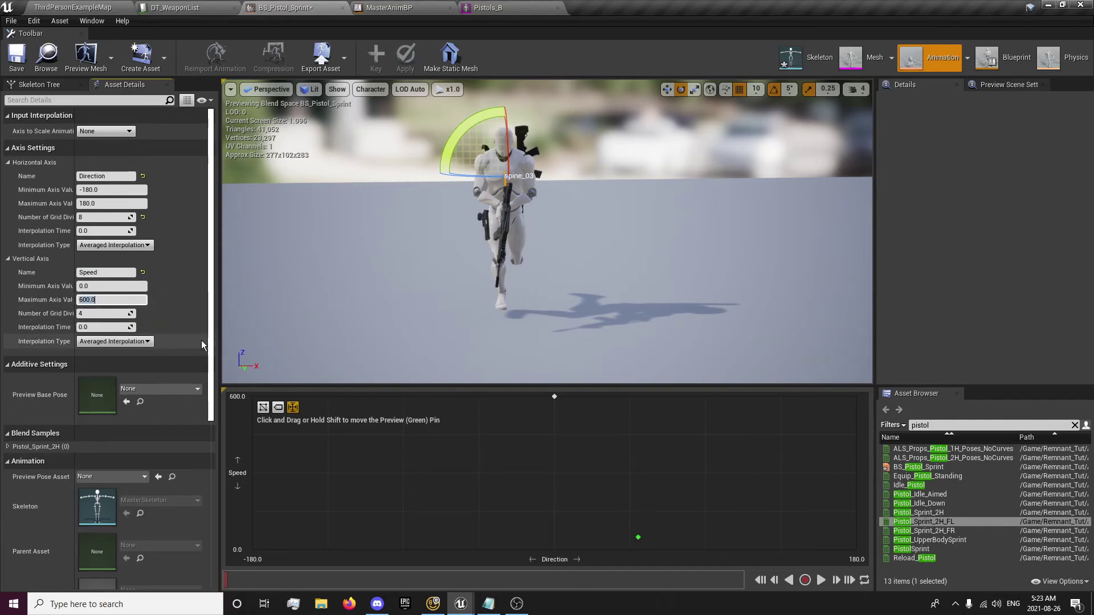
{"action": "left_click", "coordinate": [115, 327]}
{"action": "type", "text": ".2"}
{"action": "key", "text": "Return"}
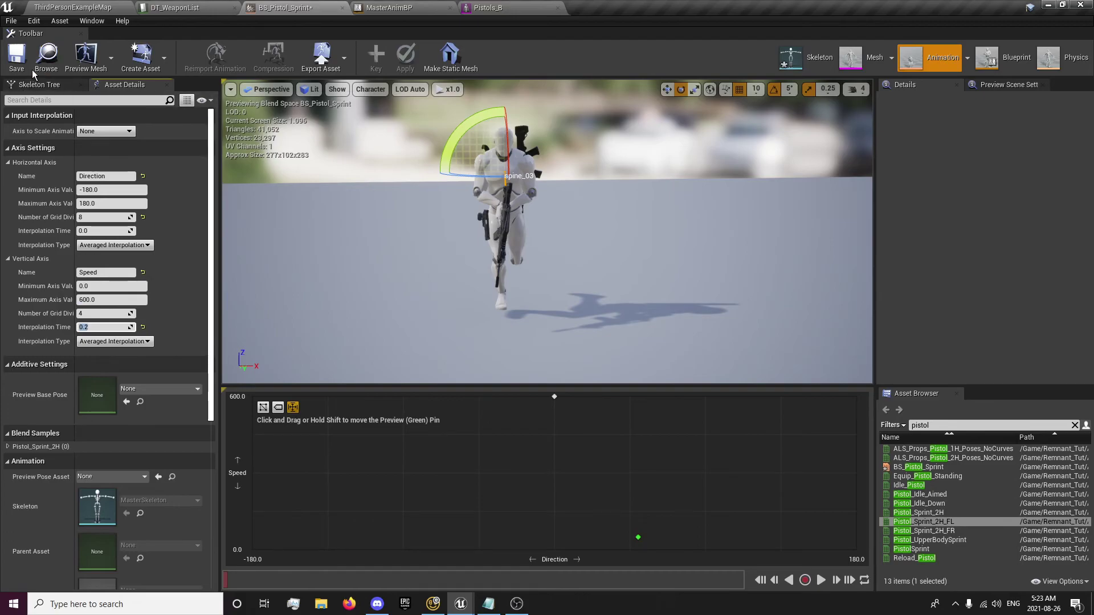
Add Pistol_Sprint_2H_FL and Pistol_Sprint_2H_FR at speed 600, one grid division on the negative and positive side of direction 0, and save the blend space.
{"action": "left_click", "coordinate": [16, 55]}
{"action": "left_click_drag", "start_coordinate": [639, 538], "coordinate": [613, 494]}
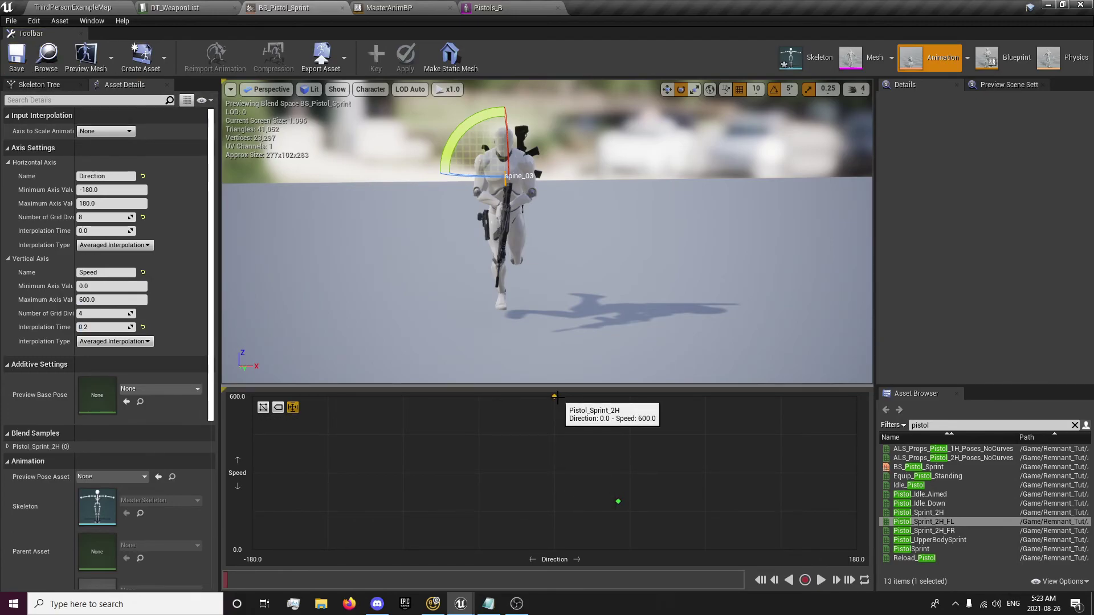
{"action": "left_click_drag", "start_coordinate": [920, 521], "coordinate": [480, 397]}
{"action": "left_click_drag", "start_coordinate": [923, 531], "coordinate": [642, 403]}
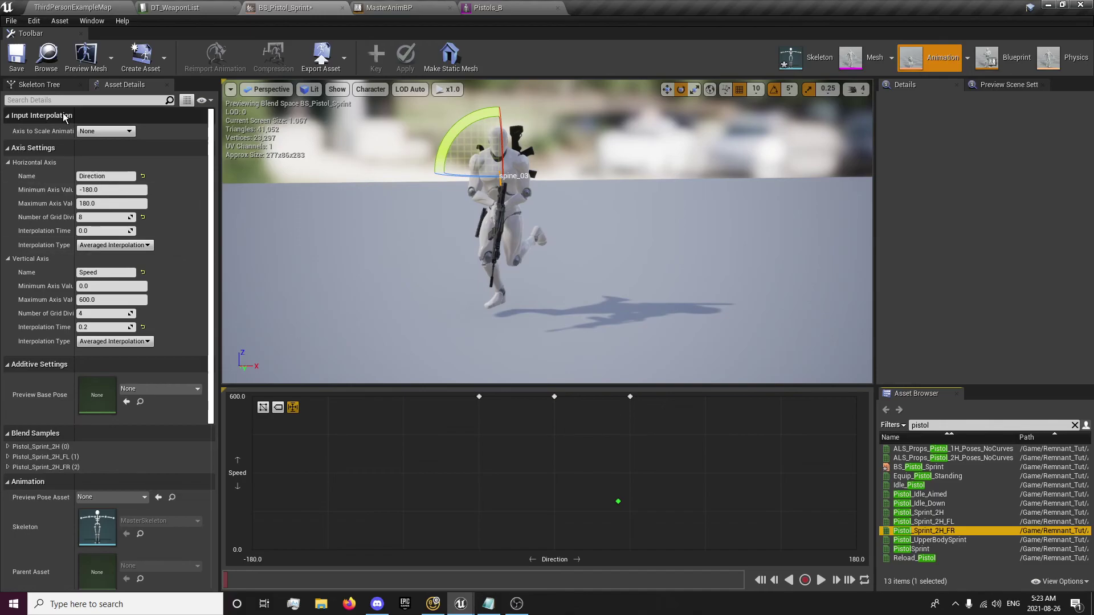
{"action": "left_click", "coordinate": [17, 57]}
Play ThirdPersonExampleMap and sprint the character around in different directions to check the pistol sprint blend, ending the play session.
{"action": "left_click", "coordinate": [77, 7]}
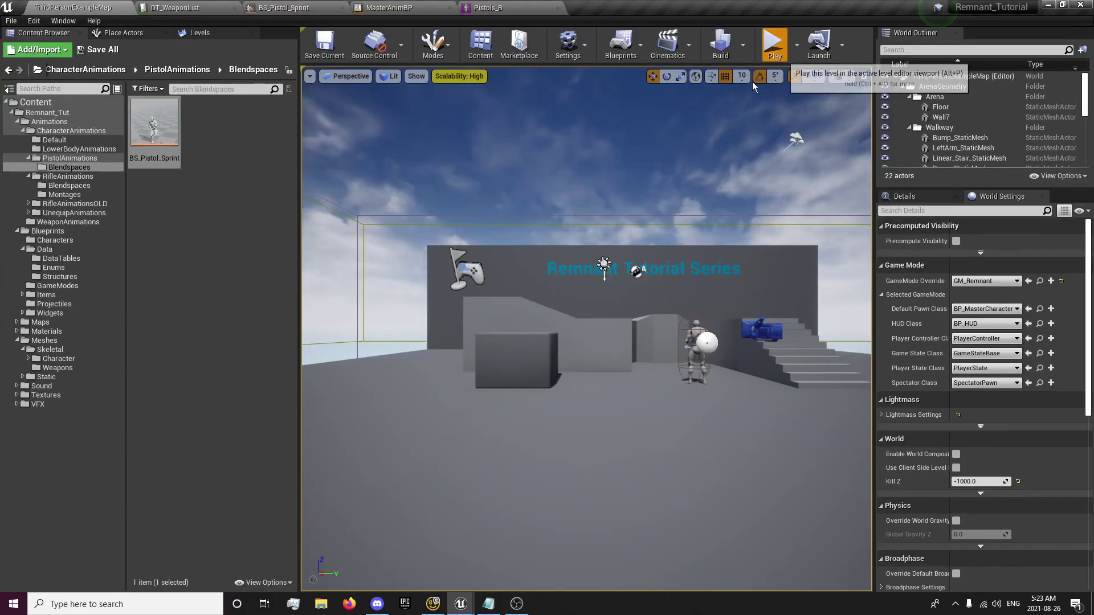
{"action": "left_click", "coordinate": [773, 43]}
{"action": "key", "text": "w"}
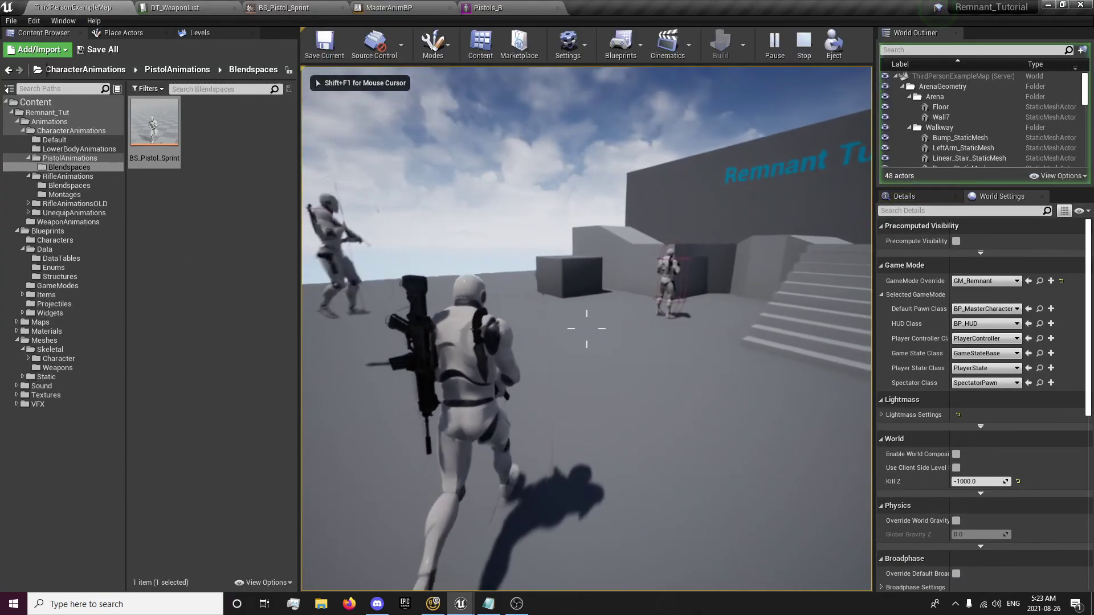
{"action": "key", "text": "w"}
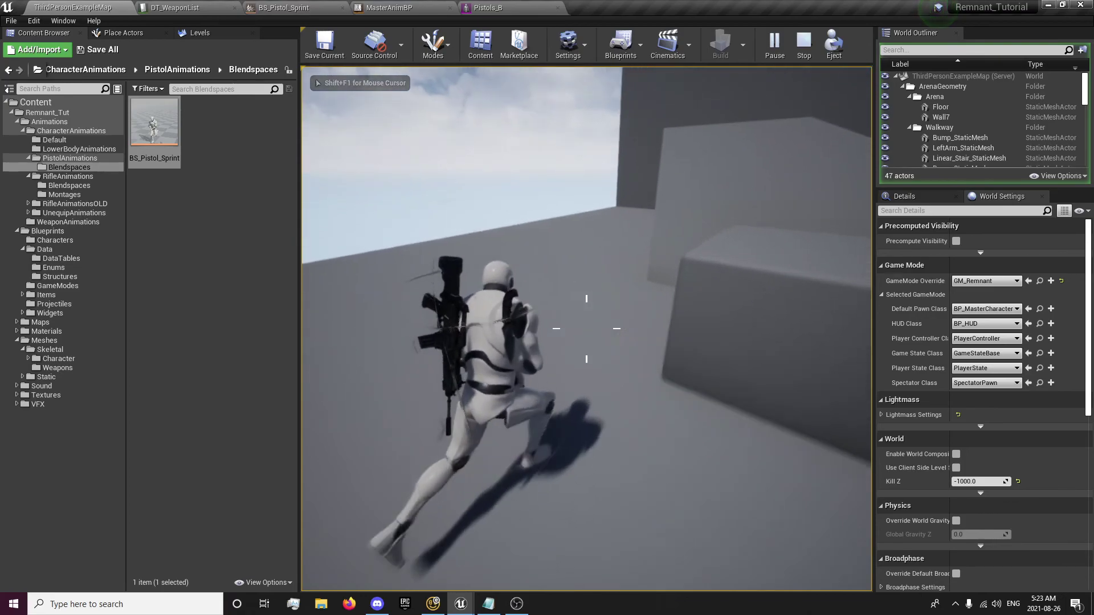
{"action": "key", "text": "w"}
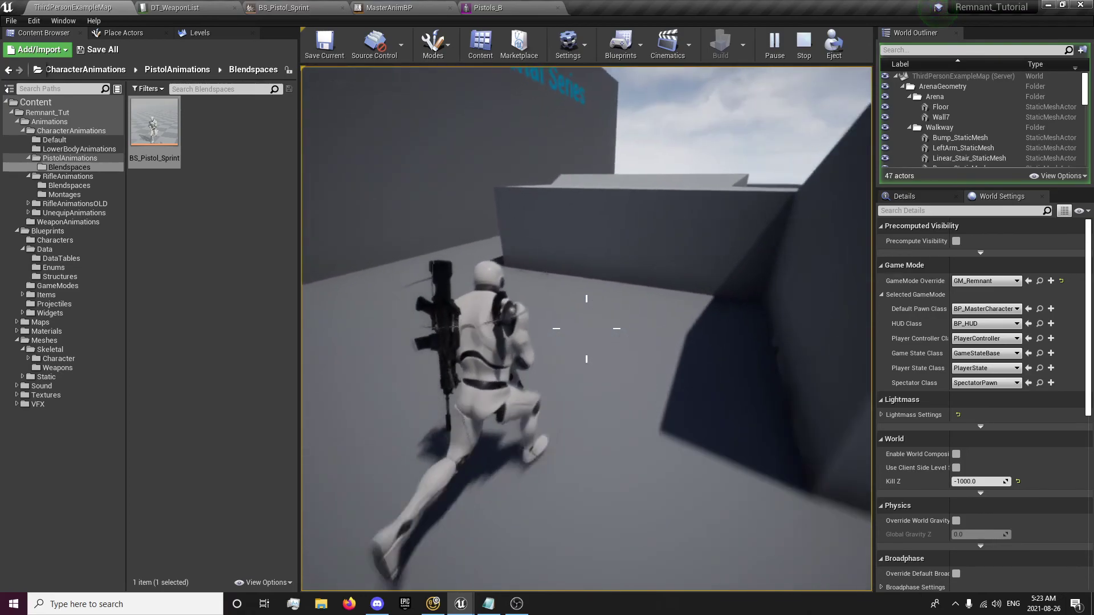
{"action": "key", "text": "w"}
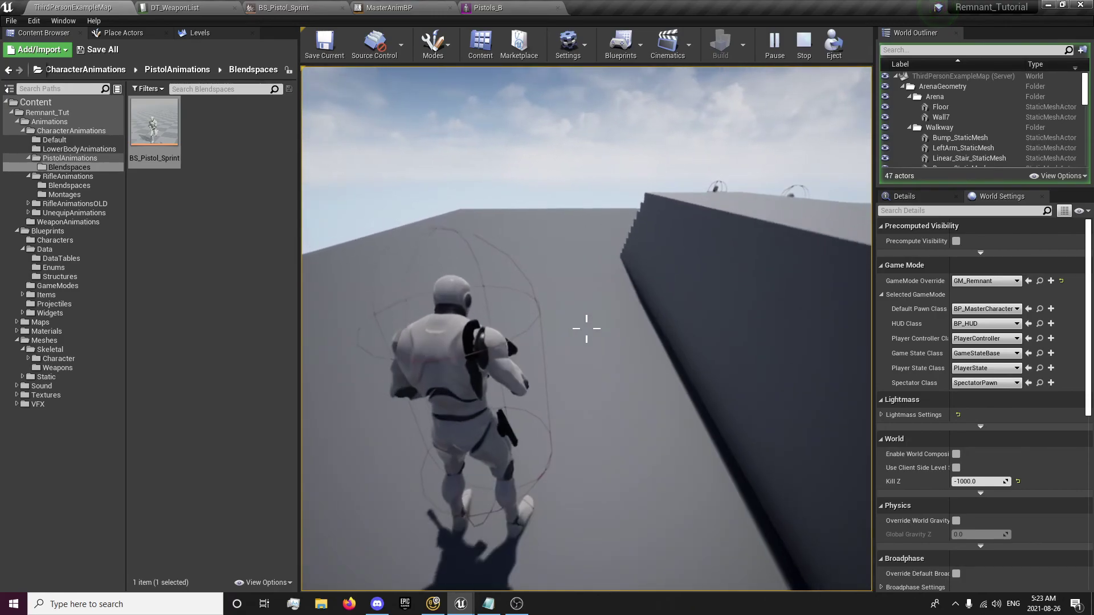
{"action": "key", "text": "Escape"}
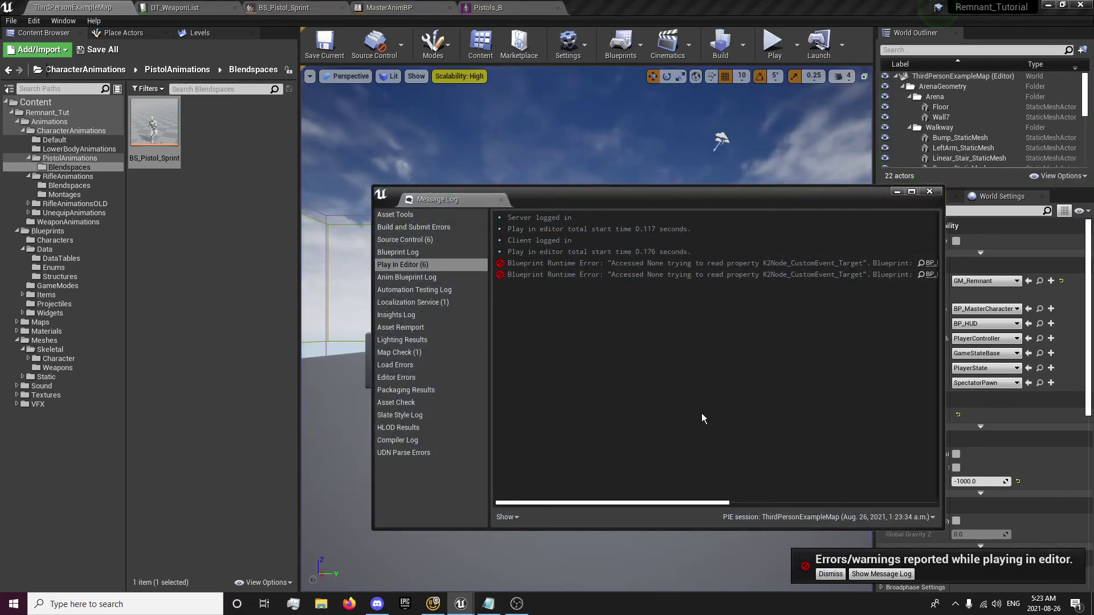
Trace the Accessed None runtime error to its AttachComponentToComponent node in BP_MasterCharacter, inspect the replication graph, and close the log and blueprint.
{"action": "left_click_drag", "start_coordinate": [663, 503], "coordinate": [936, 489]}
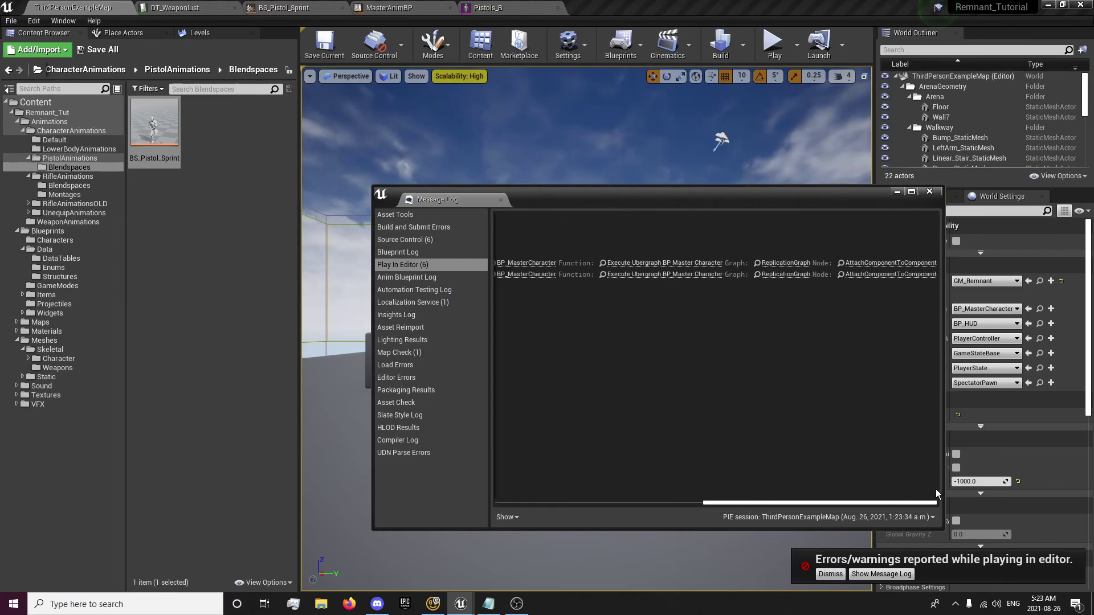
{"action": "left_click", "coordinate": [883, 263]}
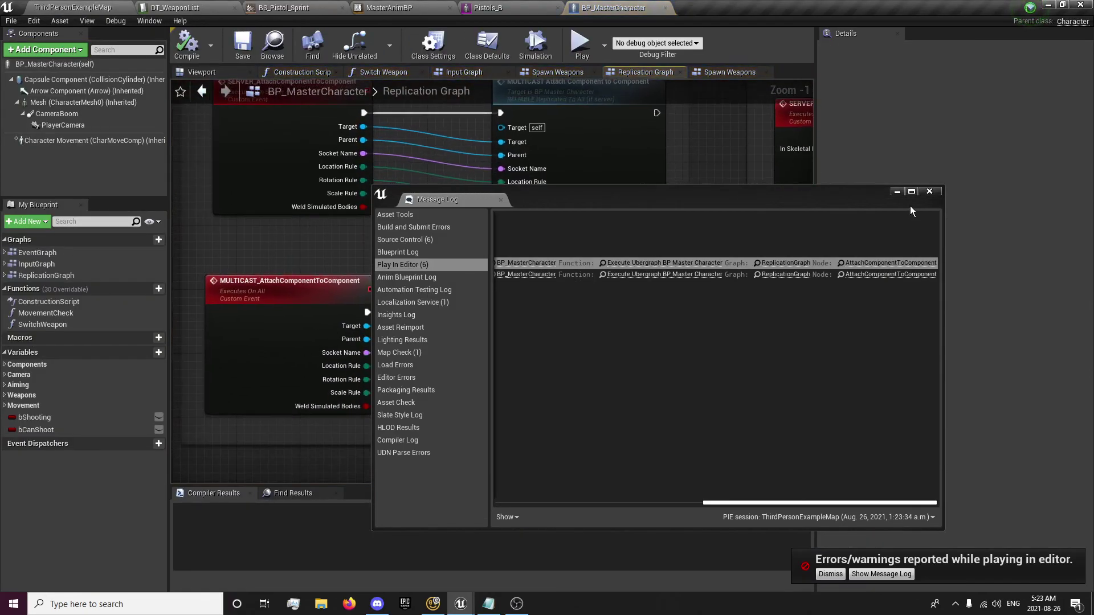
{"action": "left_click", "coordinate": [930, 192]}
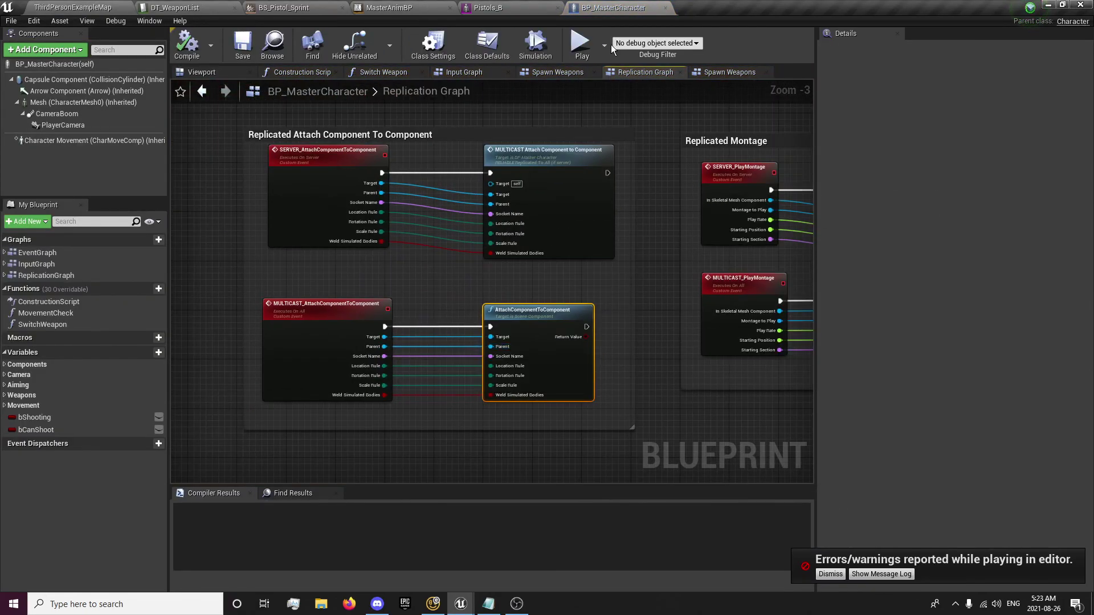
{"action": "left_click", "coordinate": [665, 7]}
Return to the ThirdPersonExampleMap level and go up to the Remnant_Tut folder in the content browser.
{"action": "left_click", "coordinate": [48, 8]}
{"action": "left_click", "coordinate": [180, 203]}
{"action": "left_click", "coordinate": [87, 72]}
{"action": "left_click", "coordinate": [86, 72]}
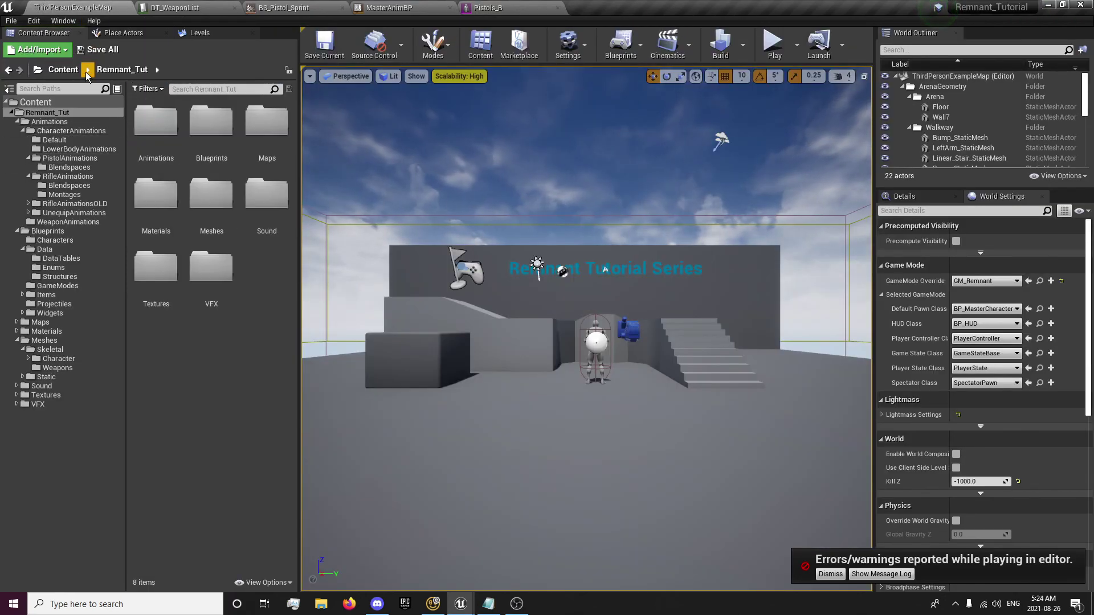